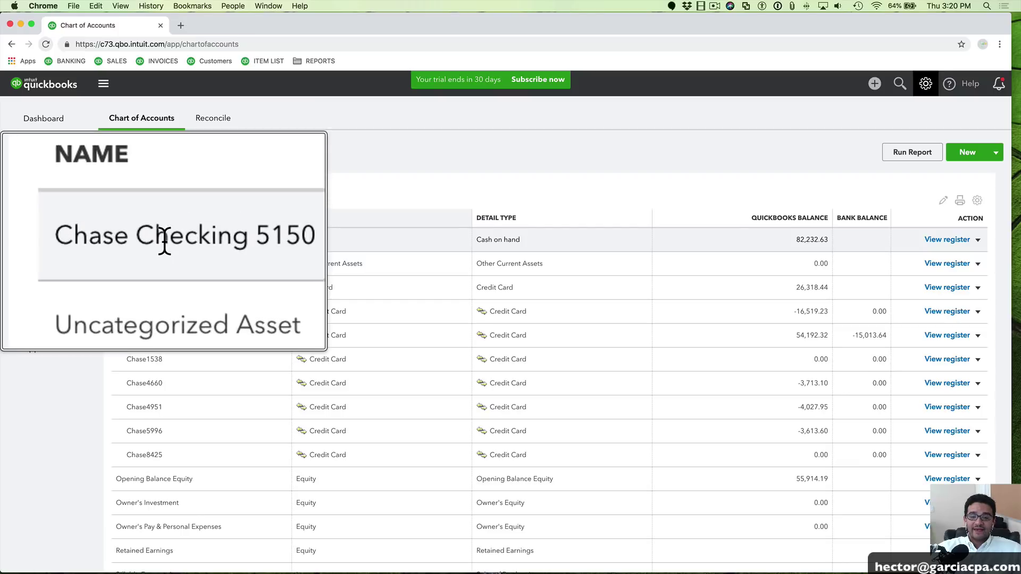
double_click(119, 239)
left_click_drag(139, 239, 187, 242)
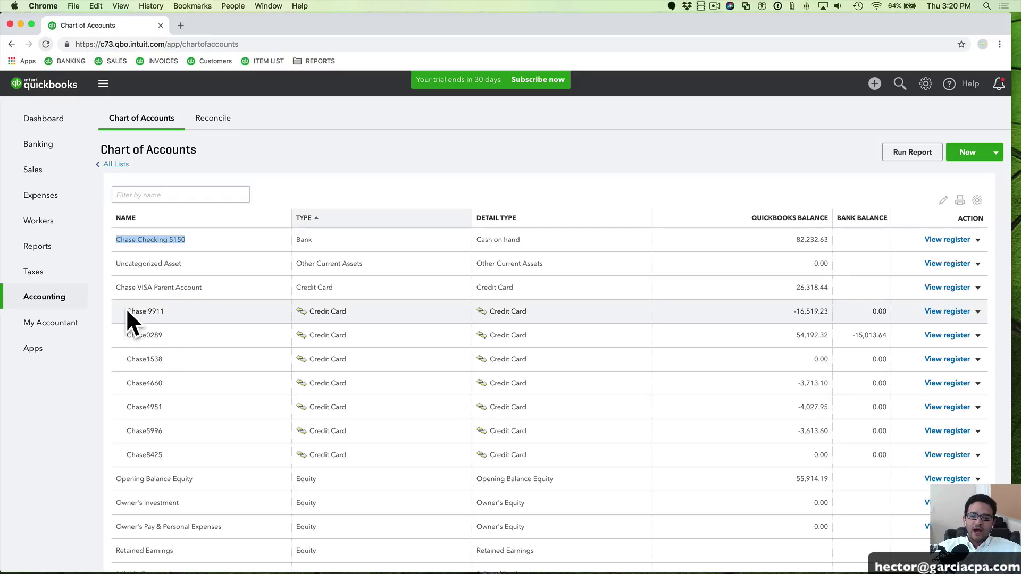
left_click_drag(128, 311, 180, 313)
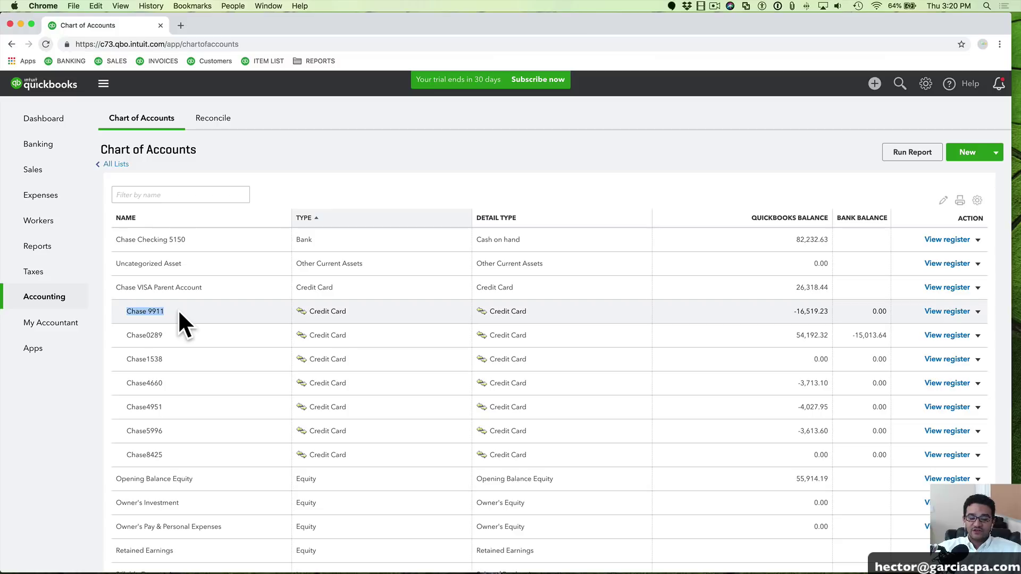
left_click_drag(127, 335, 172, 382)
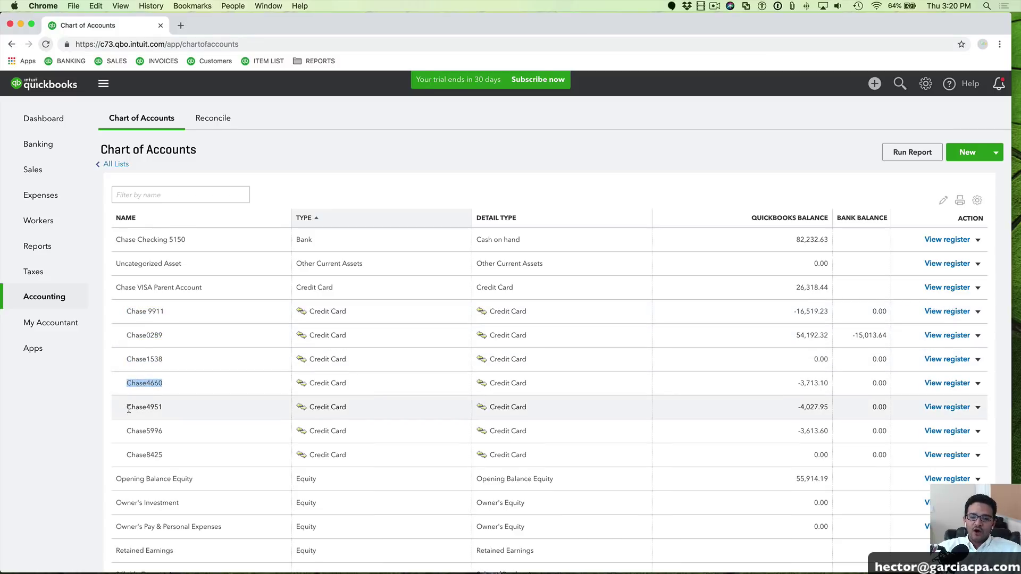
left_click_drag(128, 407, 167, 406)
left_click_drag(127, 432, 174, 454)
left_click(165, 305)
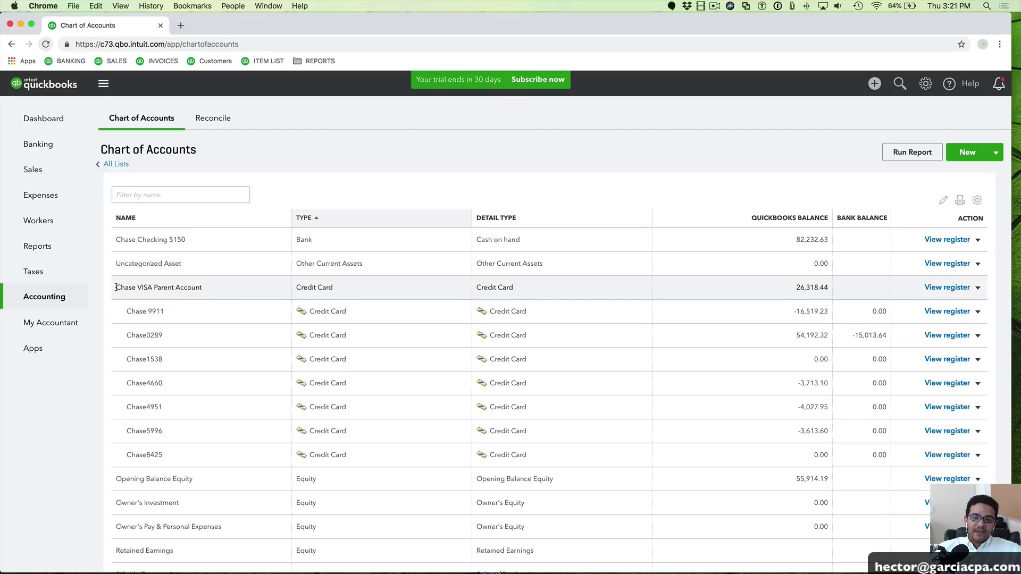
left_click_drag(116, 287, 219, 288)
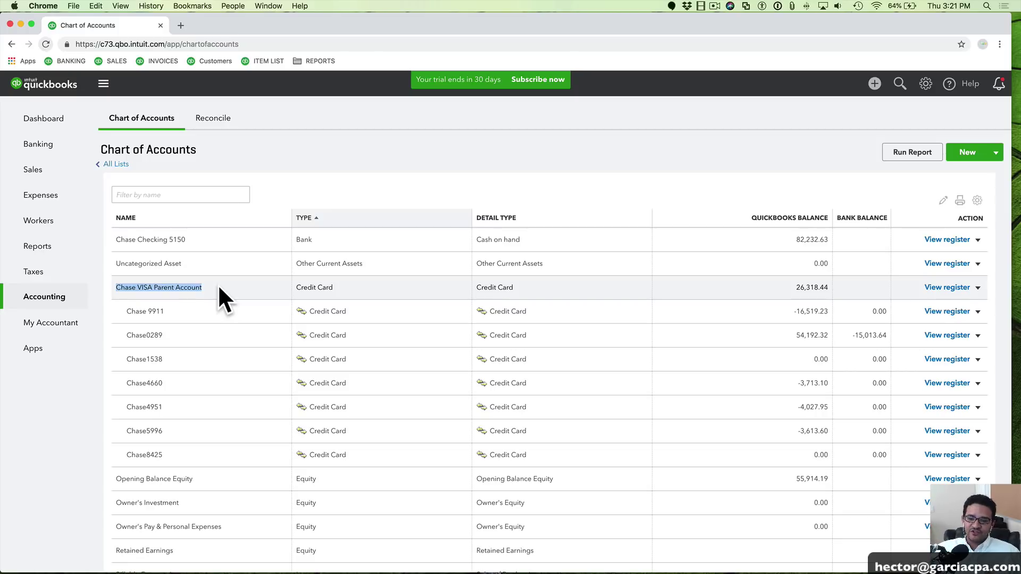
Try making Chase 9911 a sub-account of Chase VISA Parent Account, then discard the change
left_click(978, 312)
left_click(935, 329)
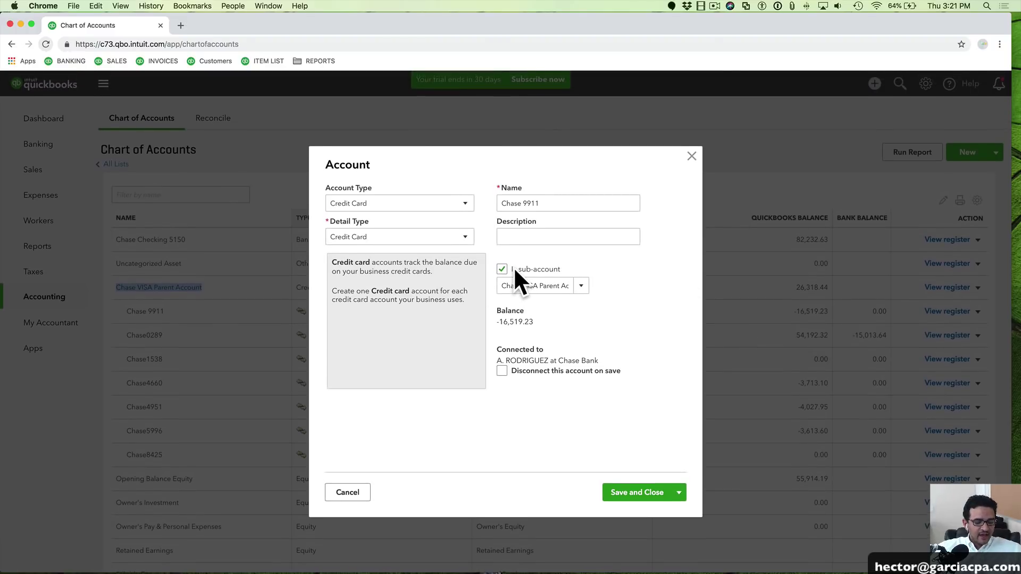
left_click(502, 269)
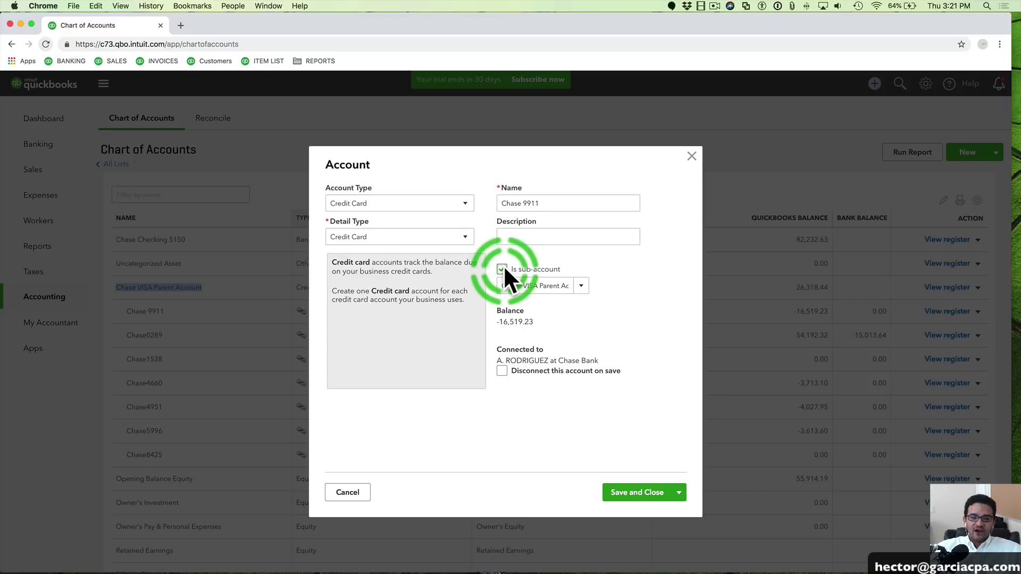
left_click(583, 287)
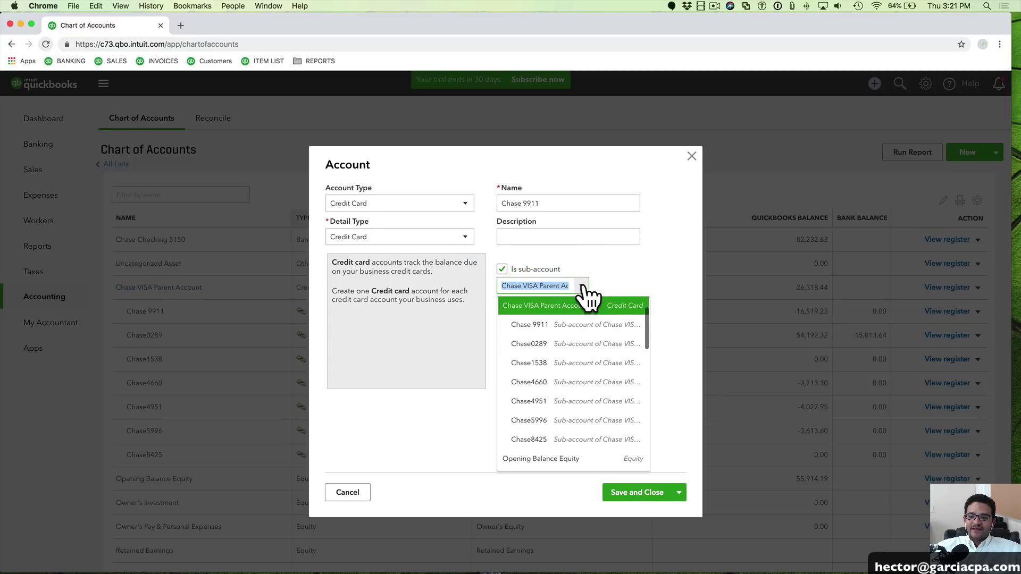
left_click(532, 304)
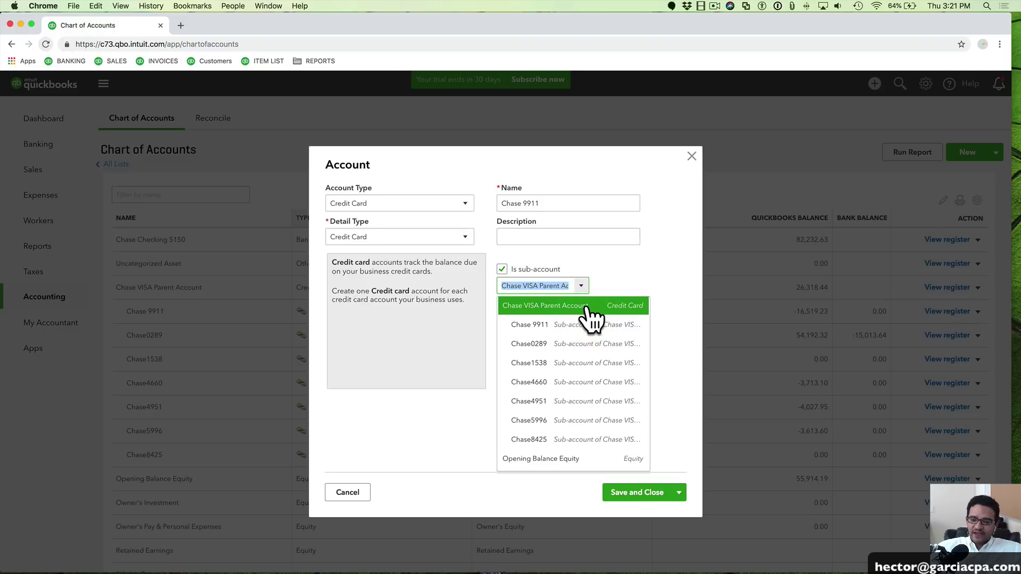
left_click(642, 283)
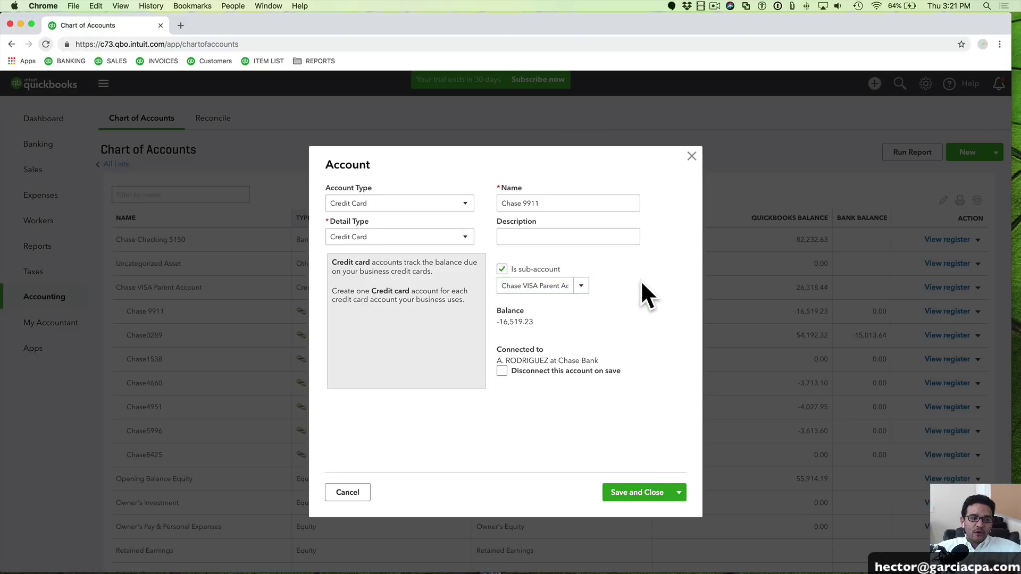
left_click(691, 156)
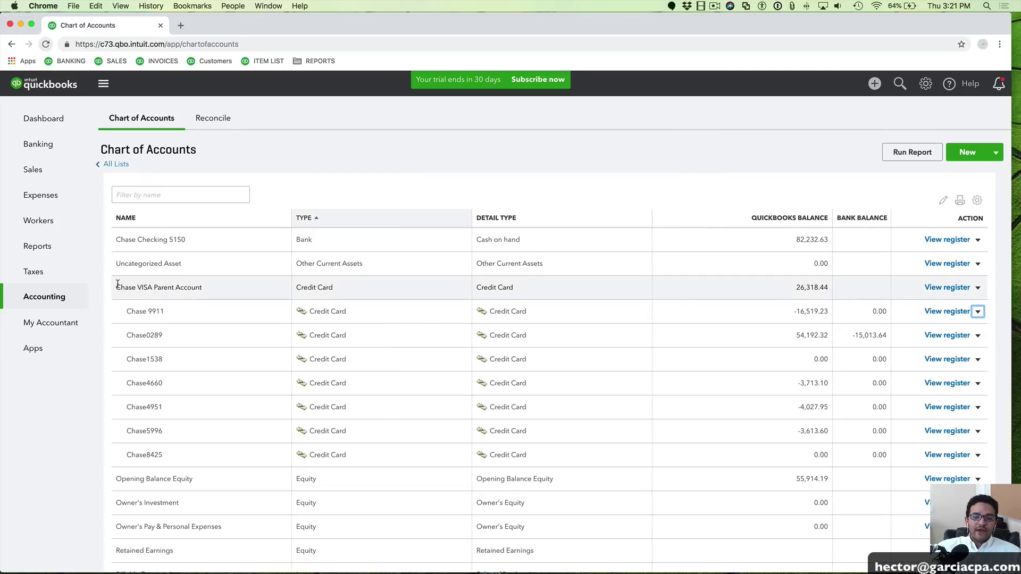
Highlight the balances of Chase 9911 (-16,519.23), 0289 (54,192.32) and the parent account (26,318.44)
left_click_drag(117, 287, 198, 291)
left_click(140, 311)
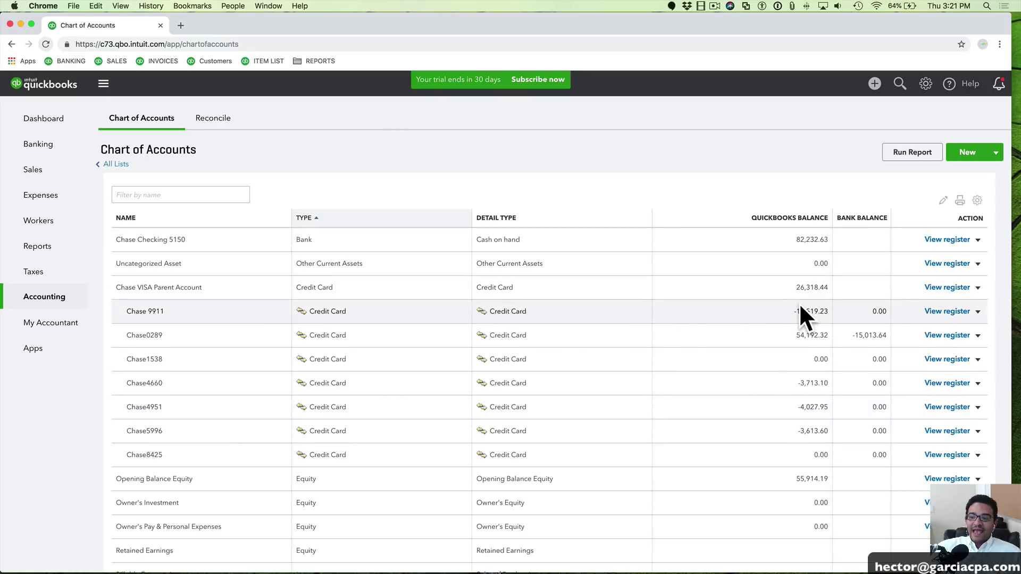
left_click_drag(822, 312, 828, 312)
double_click(812, 335)
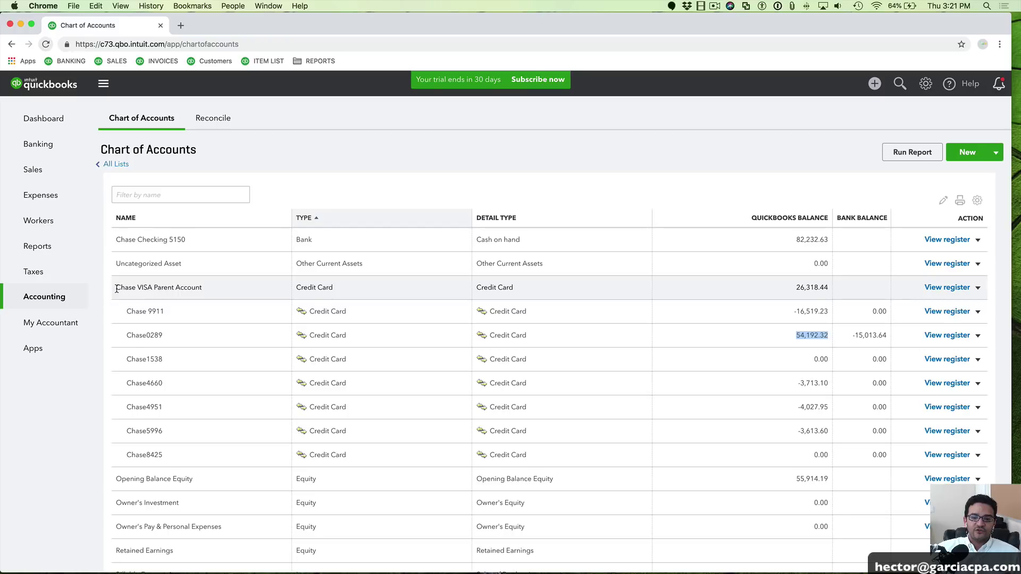
left_click_drag(116, 287, 197, 290)
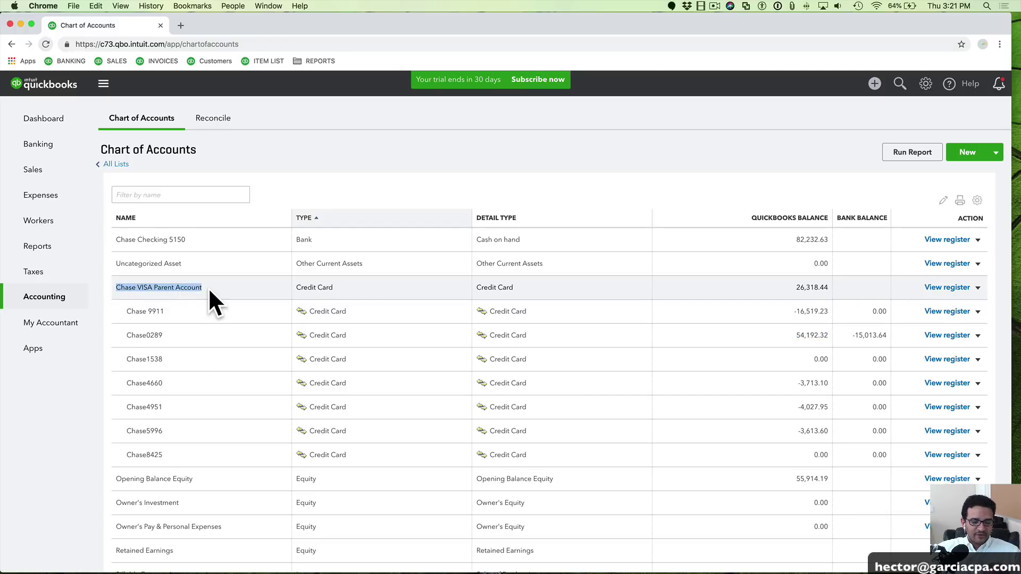
left_click_drag(116, 288, 213, 290)
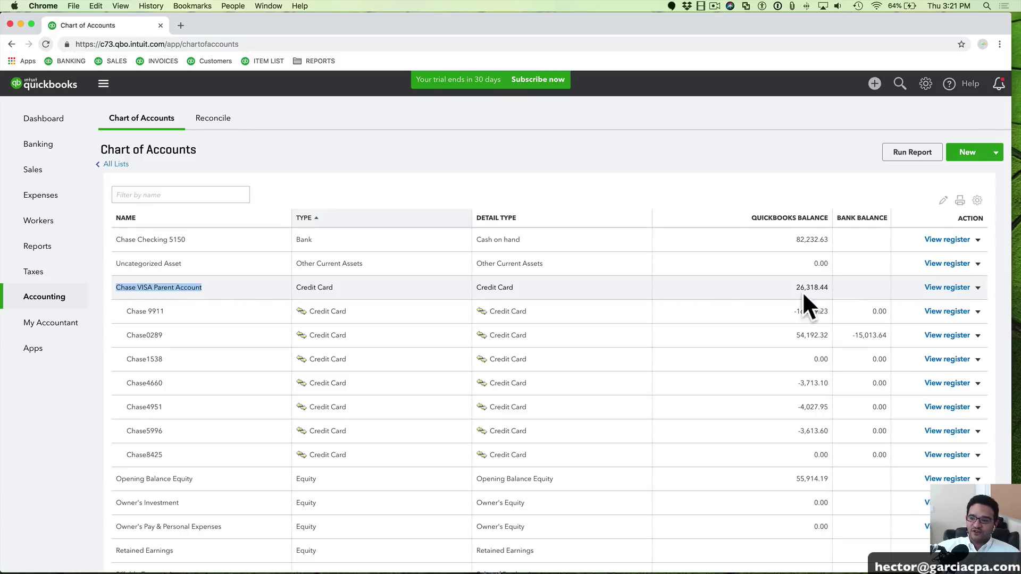
left_click_drag(793, 285, 828, 287)
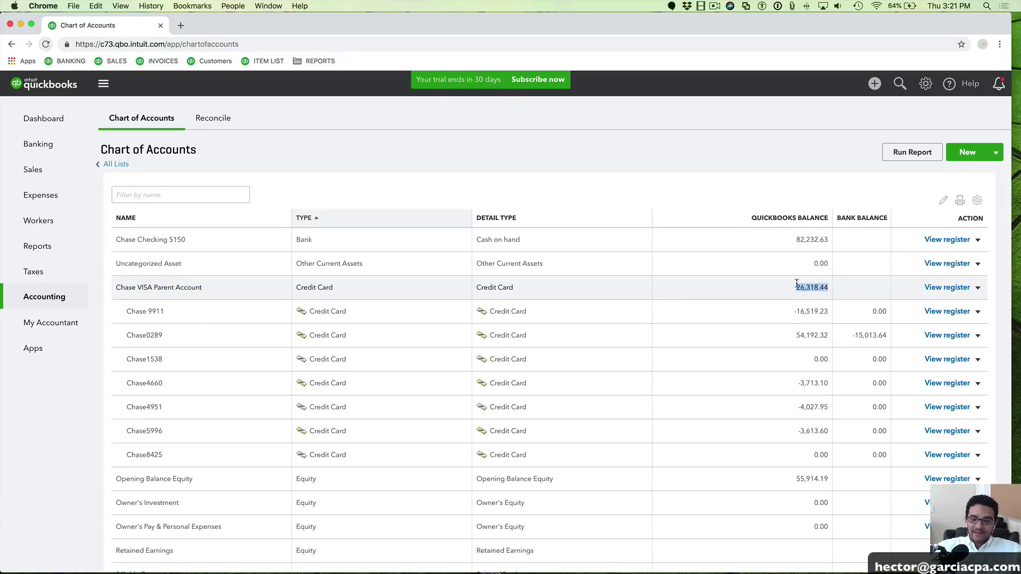
double_click(810, 285)
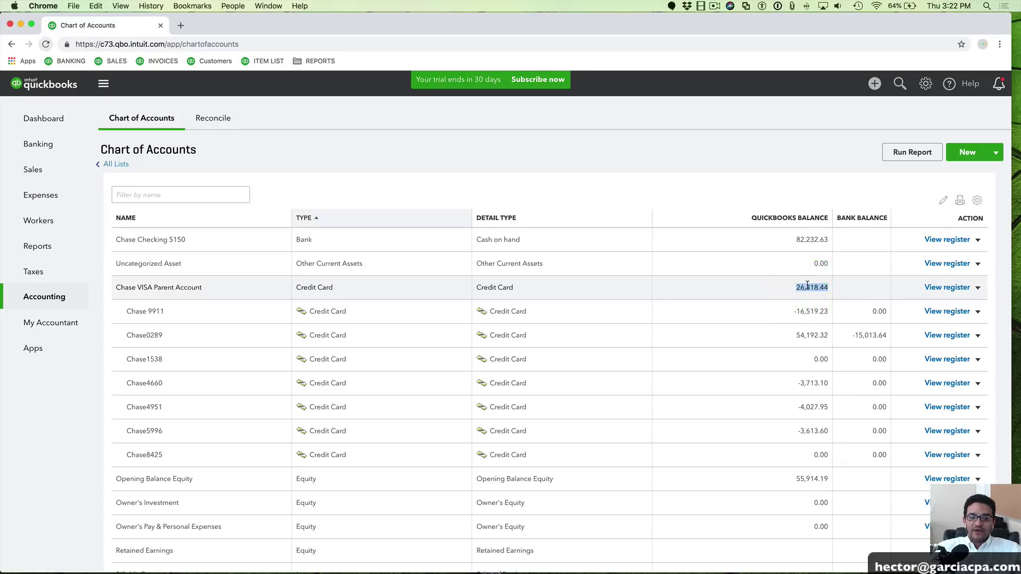
left_click(807, 286)
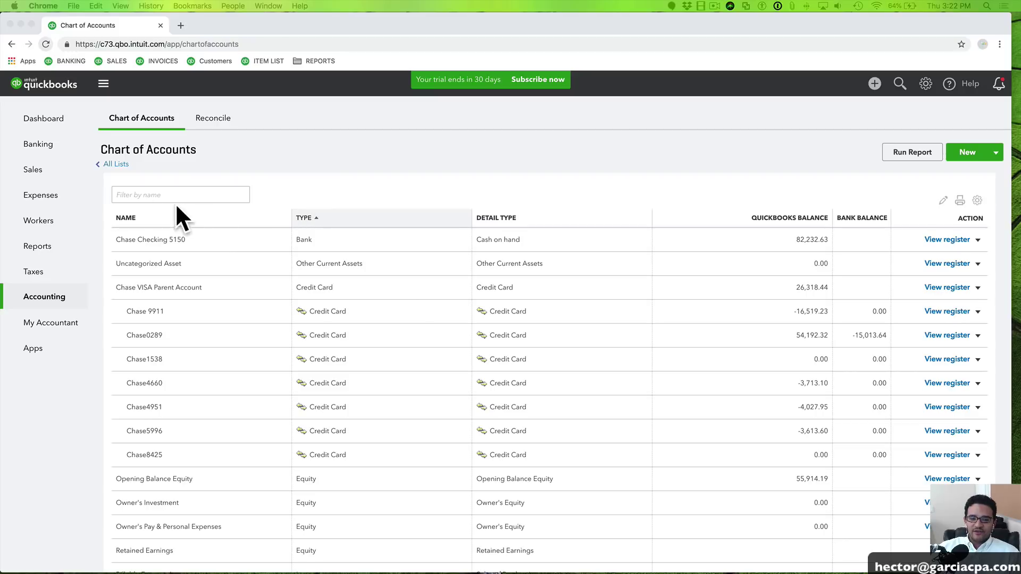
From Banking, add a new account, pick Chase, and continue to its sign-in step
left_click(42, 144)
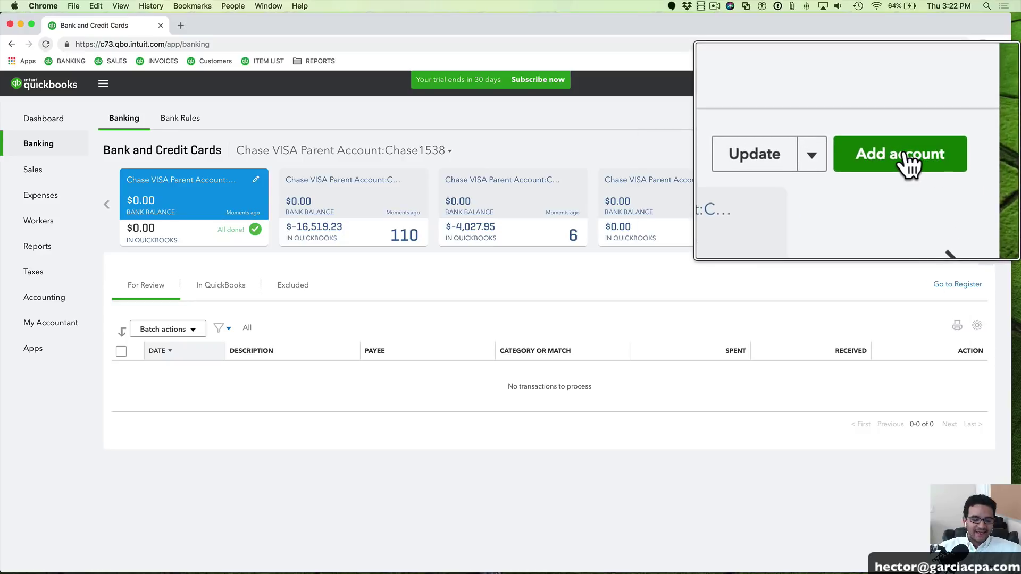
left_click(965, 155)
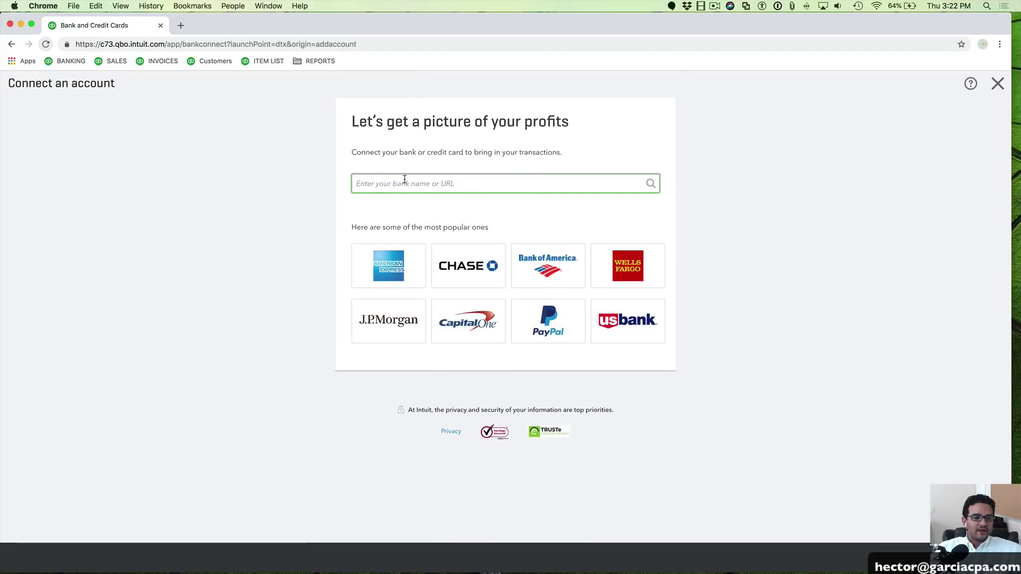
left_click(473, 265)
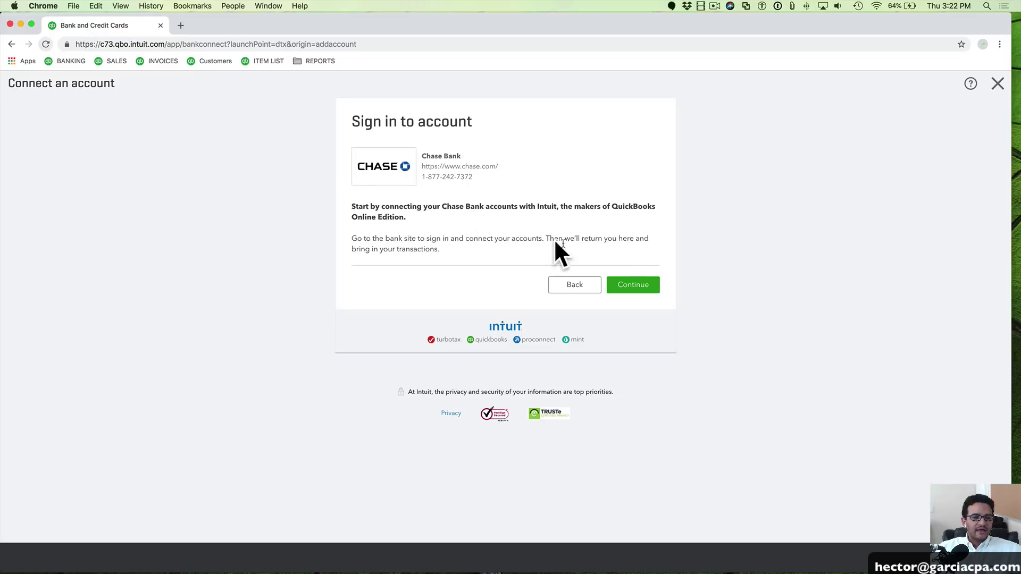
left_click(639, 285)
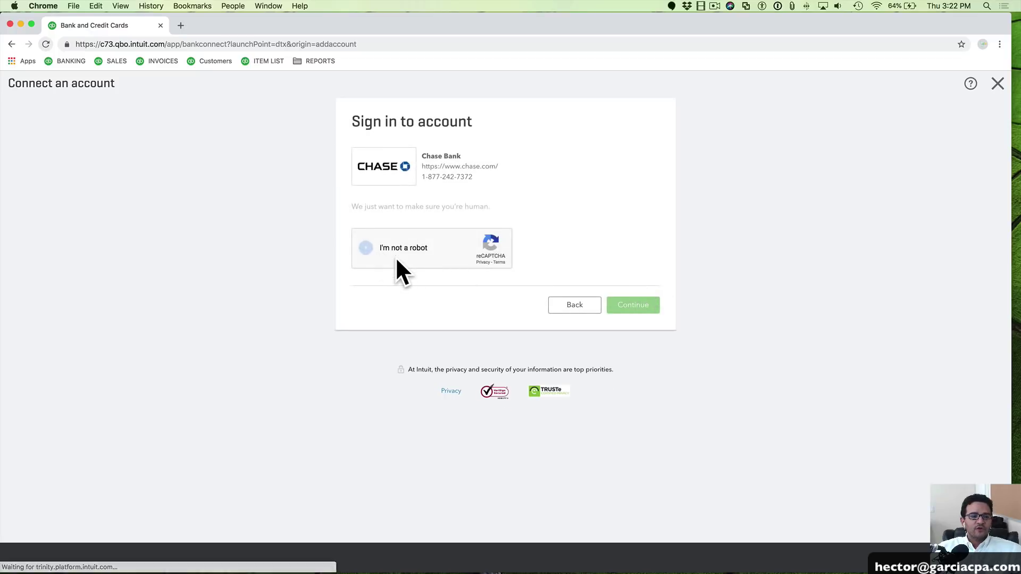
Pass the I'm not a robot check by marking the four traffic-light squares, skipping the hydrant round, then continue
left_click(394, 256)
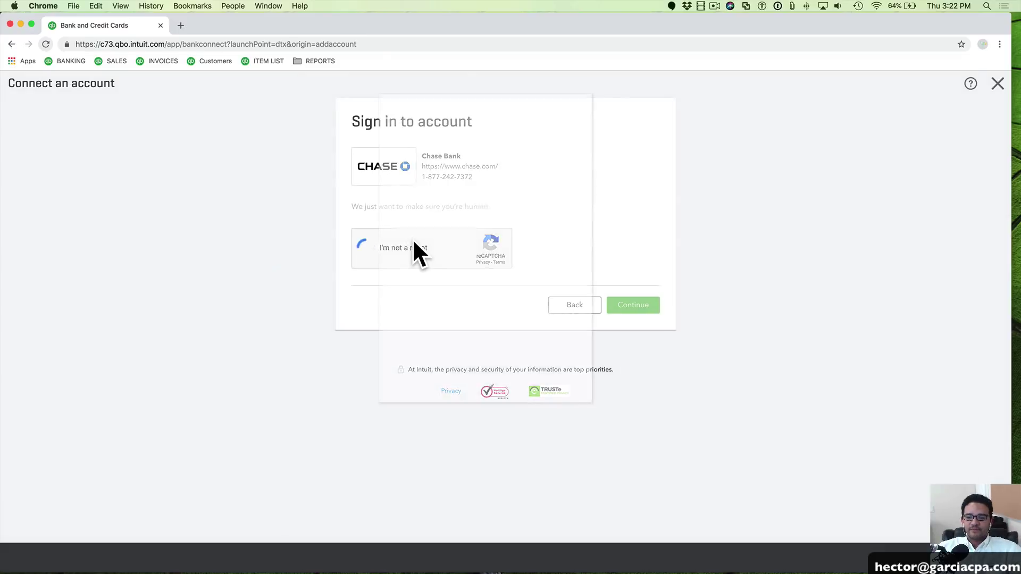
left_click(418, 237)
left_click(465, 239)
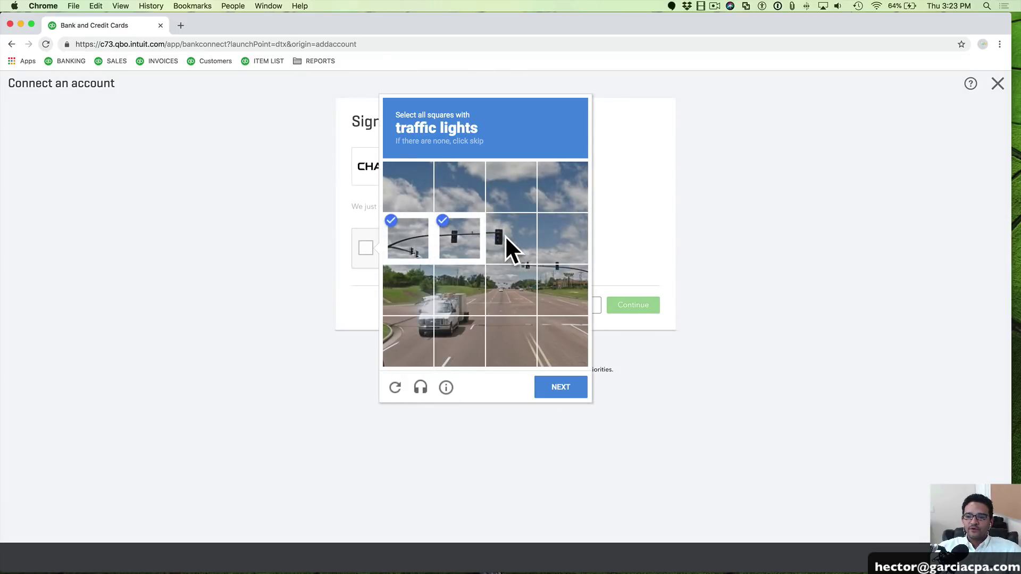
left_click(526, 279)
left_click(561, 268)
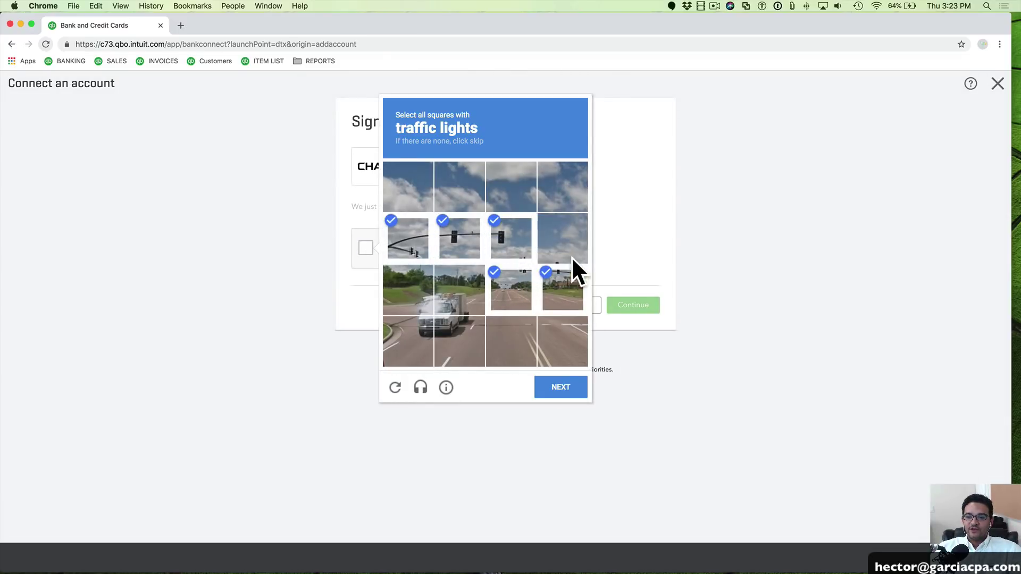
left_click(570, 386)
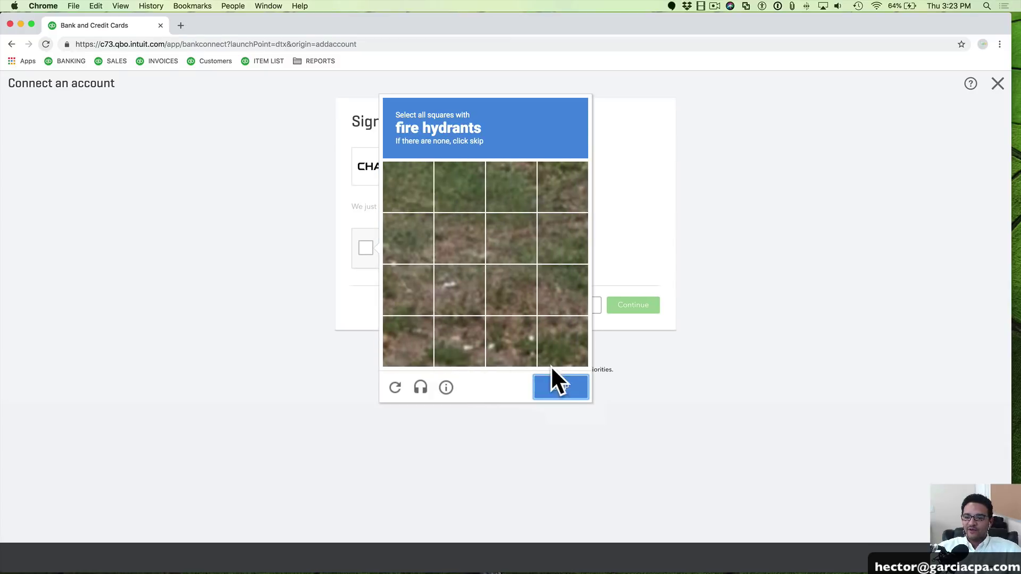
left_click(548, 386)
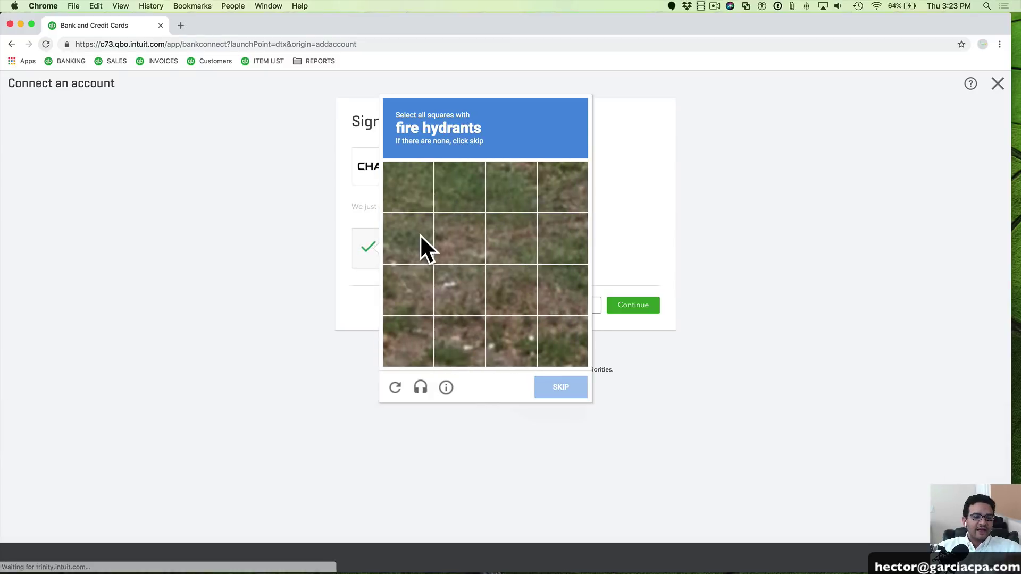
left_click(640, 306)
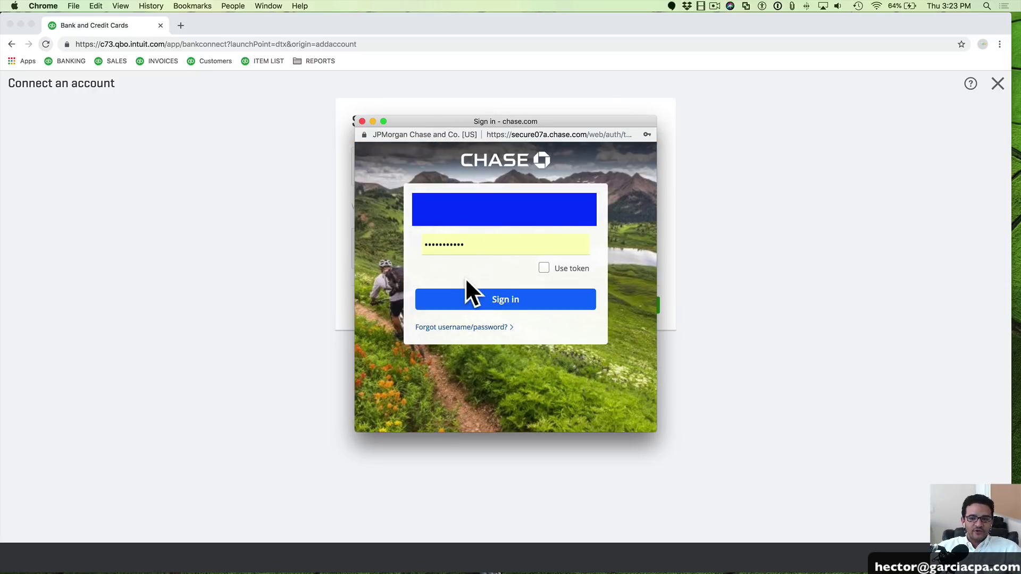
Sign in to Chase and scroll through the list of accounts available to share
left_click(513, 301)
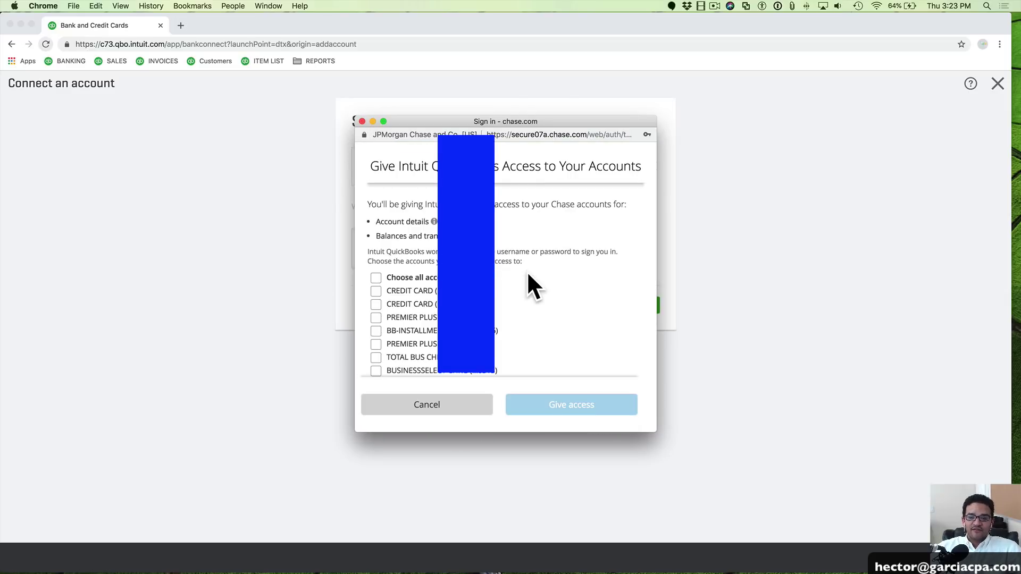
scroll(555, 270, "down", 3)
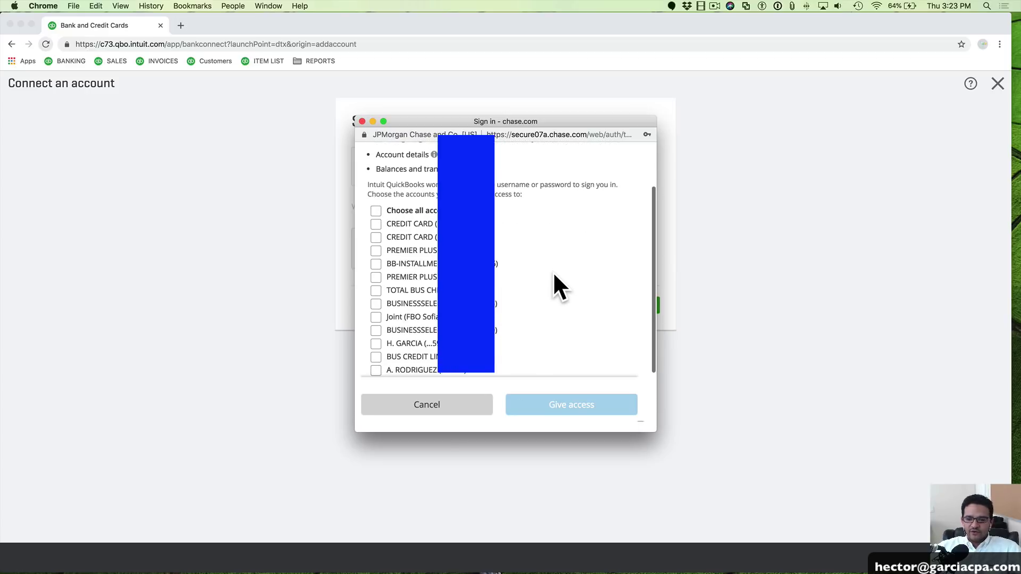
scroll(552, 272, "down", 4)
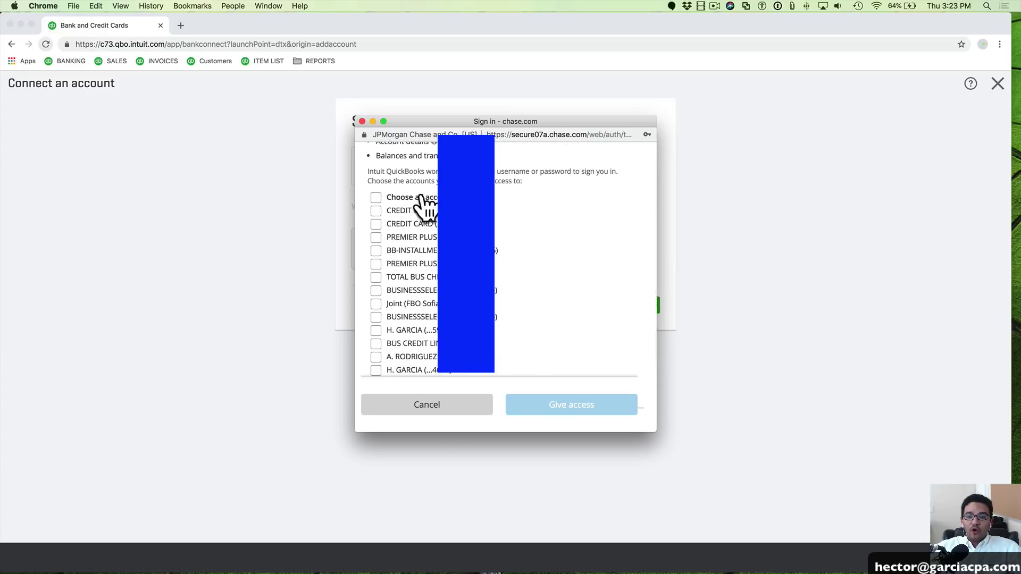
scroll(498, 224, "up", 2)
left_click_drag(534, 352, 392, 164)
left_click(544, 190)
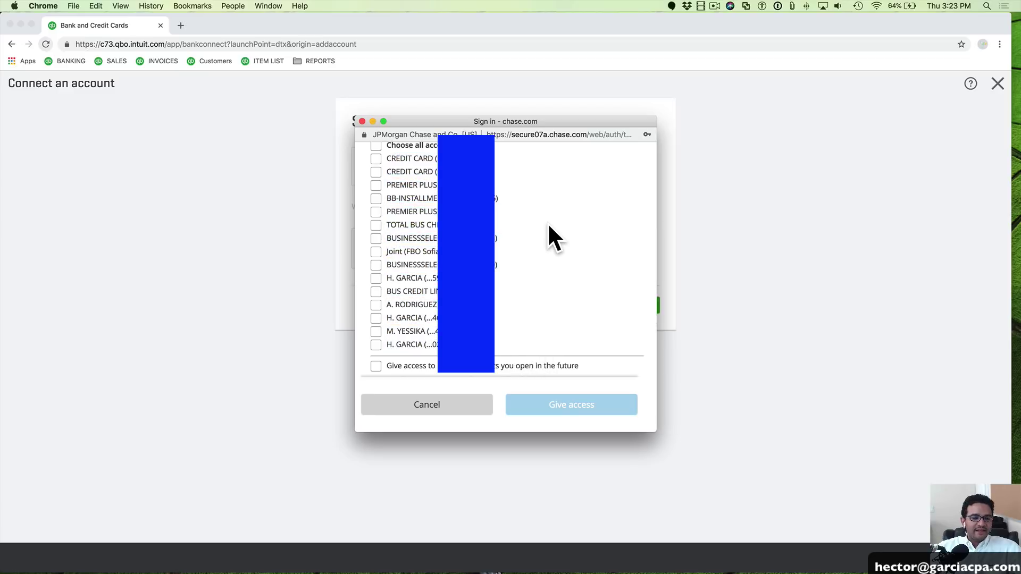
Give QuickBooks access to only the BUSINESSSELECT CHKG account
left_click_drag(467, 278, 394, 280)
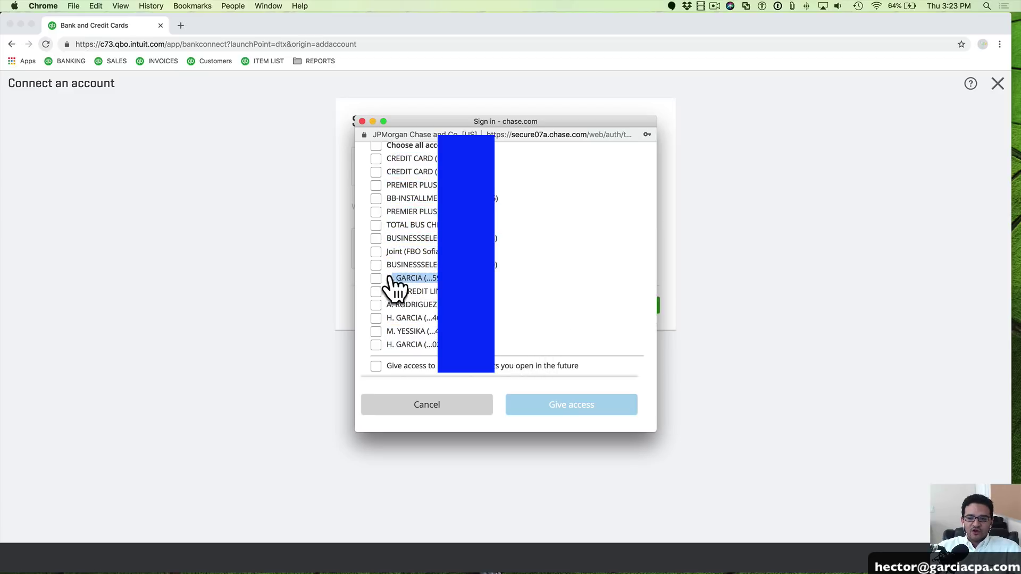
left_click(494, 303)
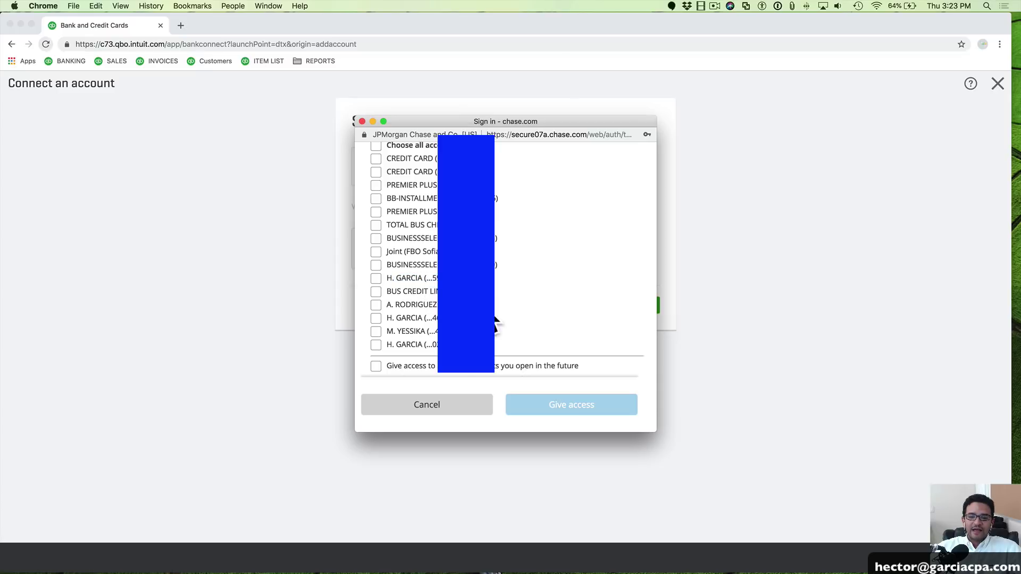
left_click_drag(492, 307, 389, 305)
mouse_move(468, 318)
left_mouse_down()
mouse_move(391, 317)
mouse_move(482, 326)
left_mouse_up()
left_click(416, 325)
left_click(508, 328)
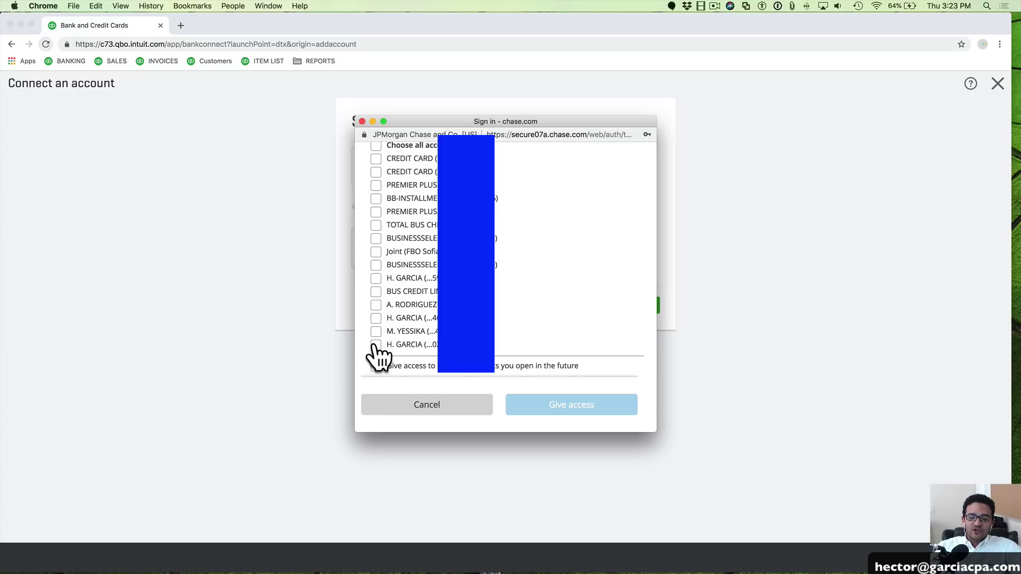
scroll(539, 257, "up", 2)
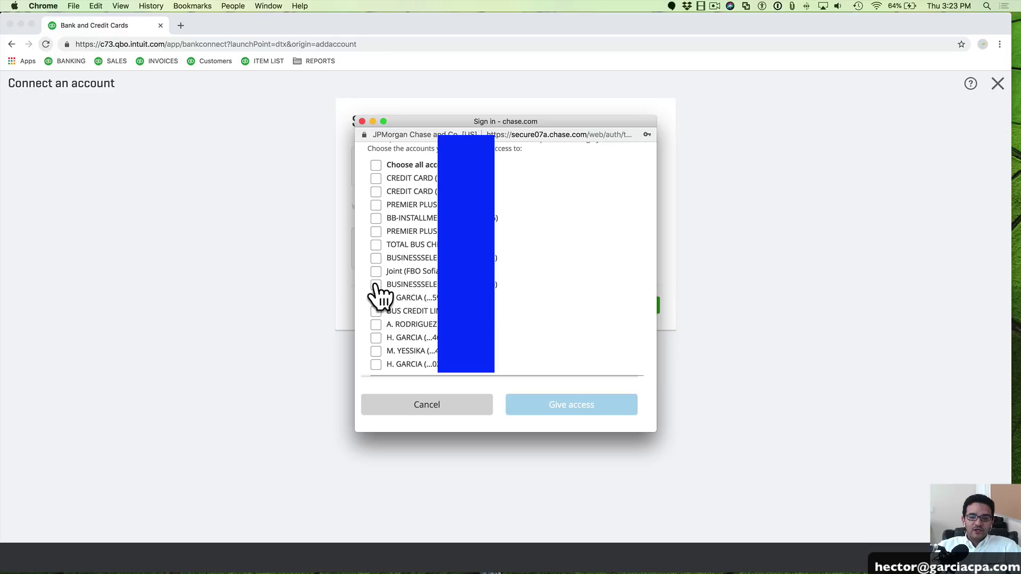
left_click(376, 284)
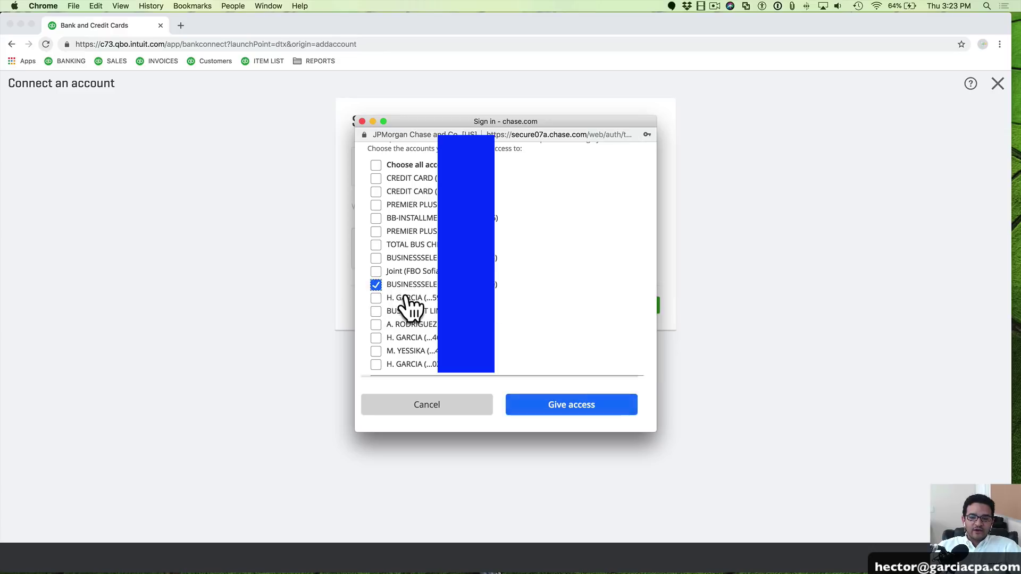
left_click(569, 415)
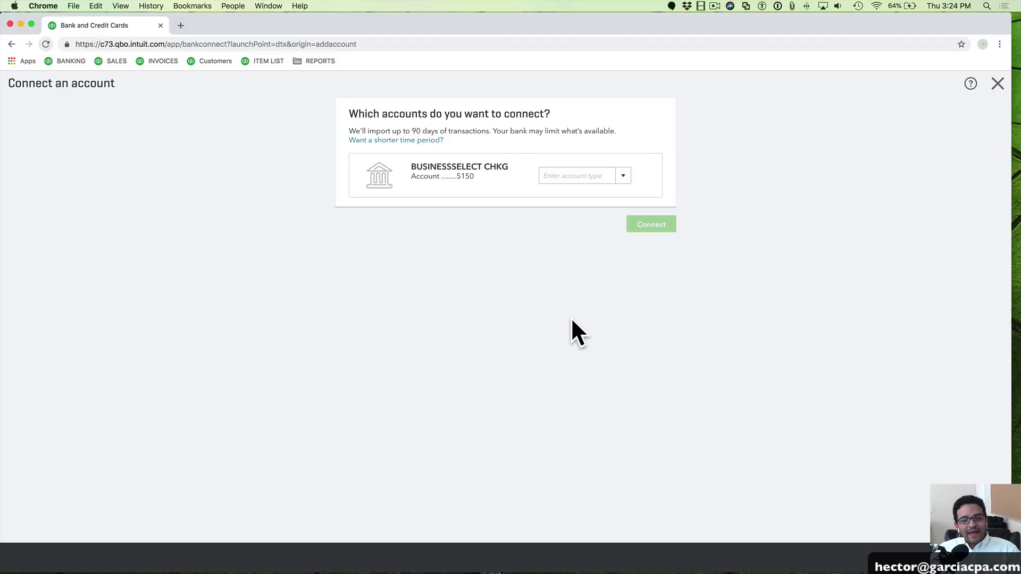
Match the business checking feed to the existing Chase Checking account and connect it
left_click(622, 176)
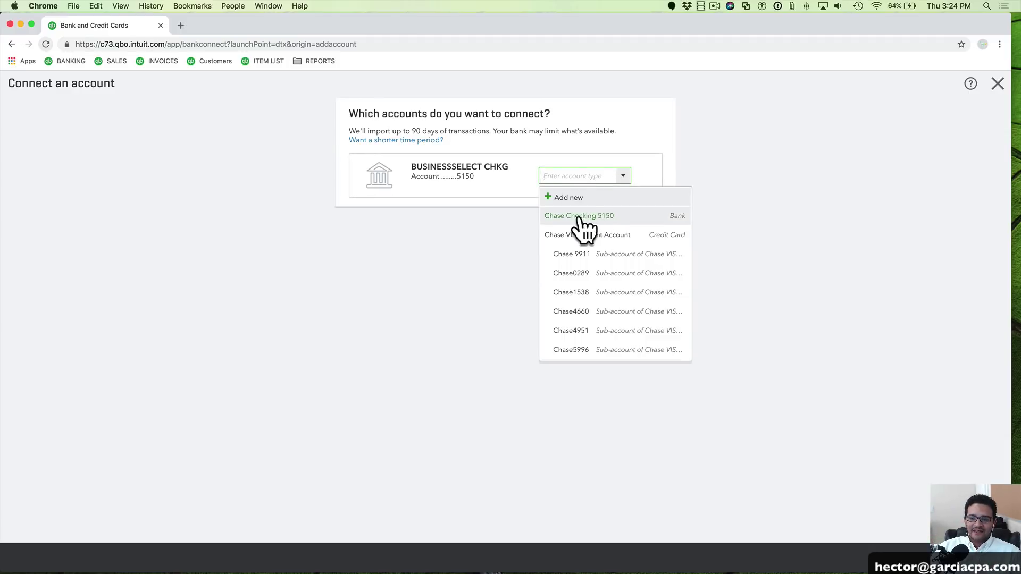
left_click(606, 215)
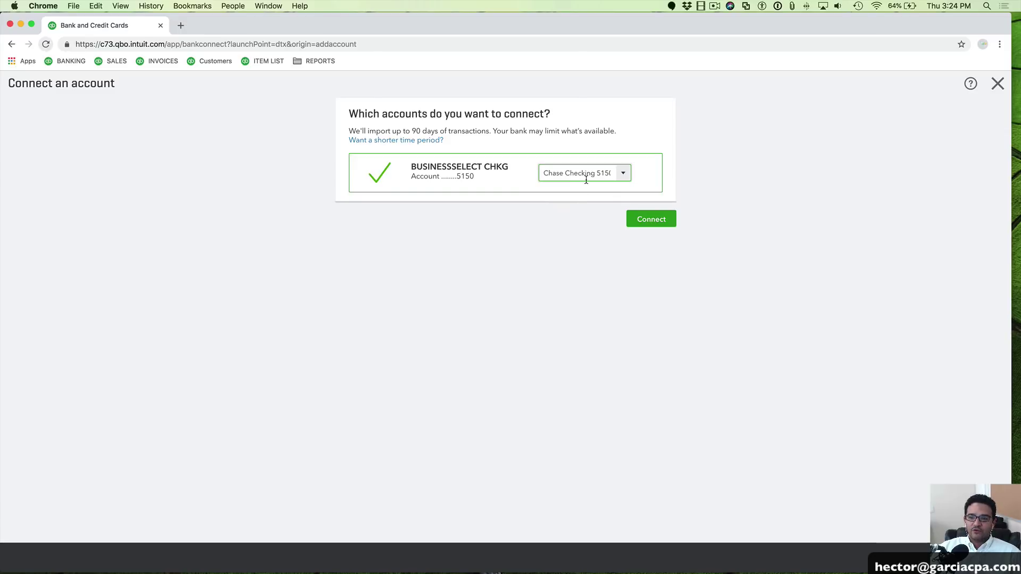
left_click(653, 225)
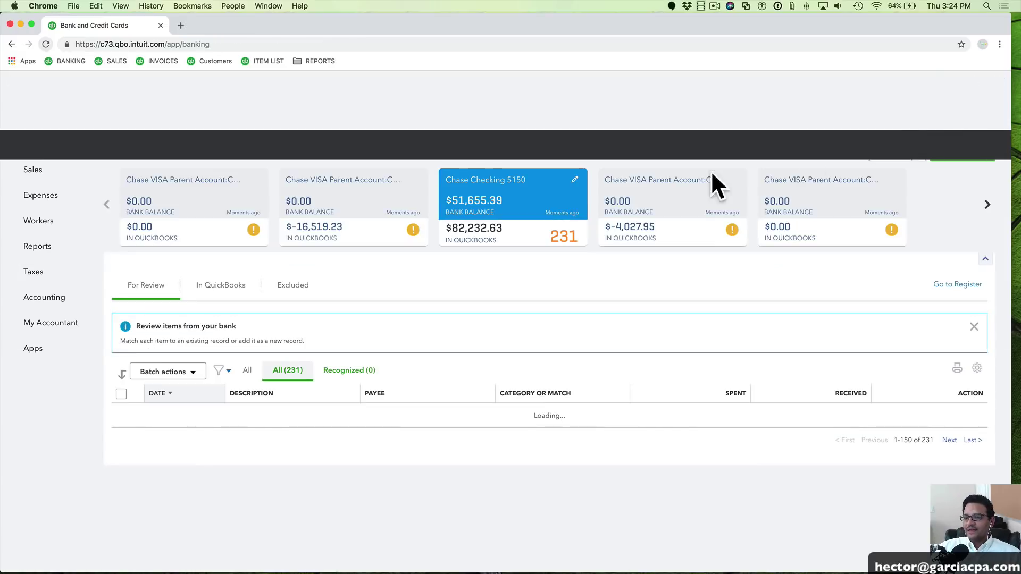
scroll(561, 269, "down", 3)
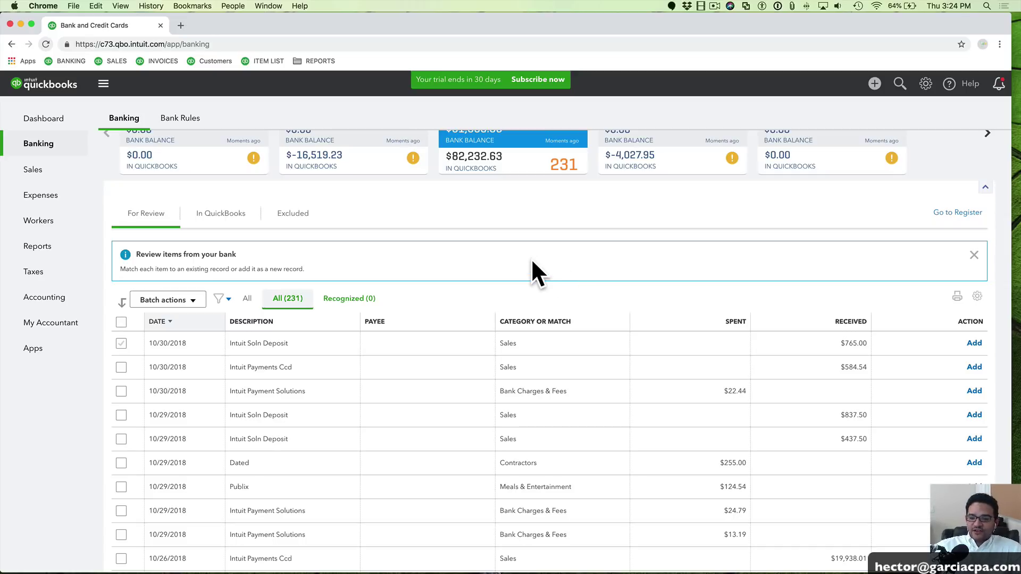
scroll(527, 279, "down", 2)
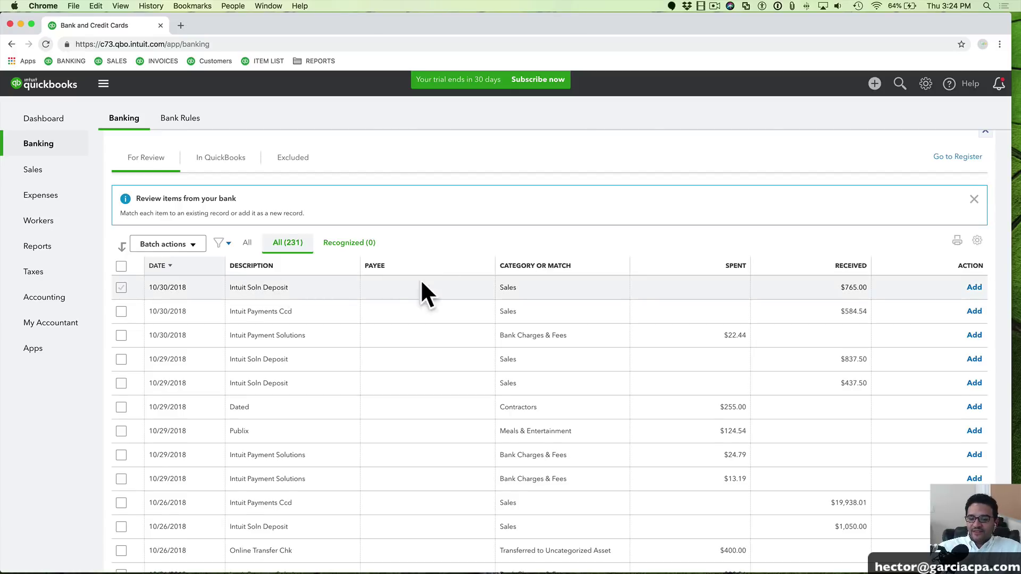
scroll(446, 285, "up", 4)
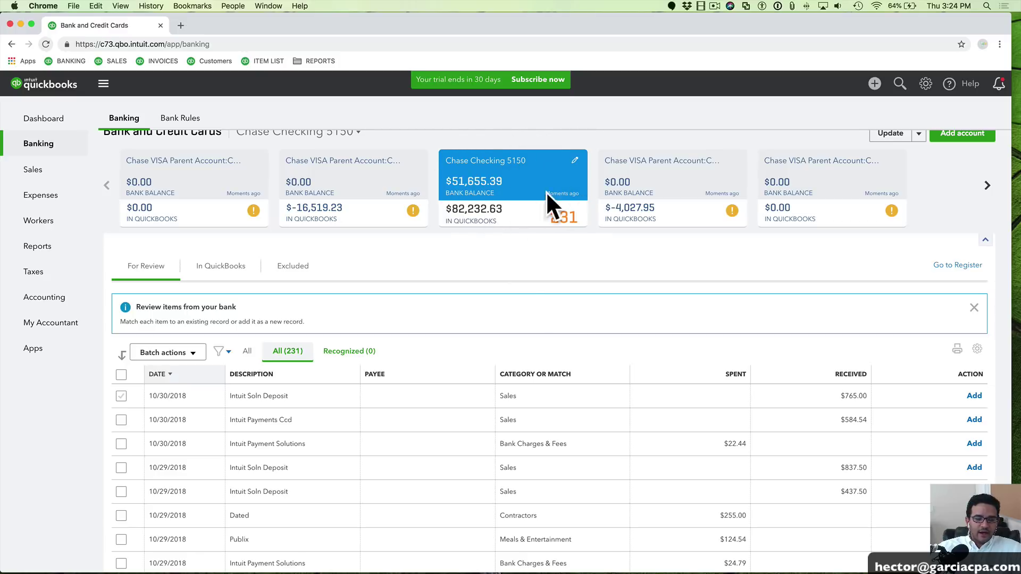
scroll(266, 382, "down", 3)
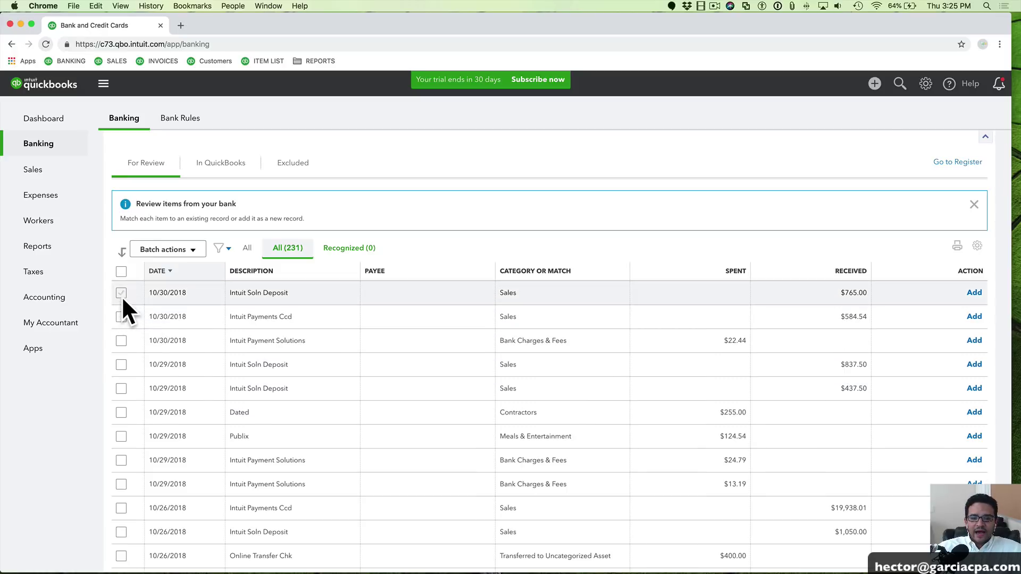
scroll(199, 401, "down", 15)
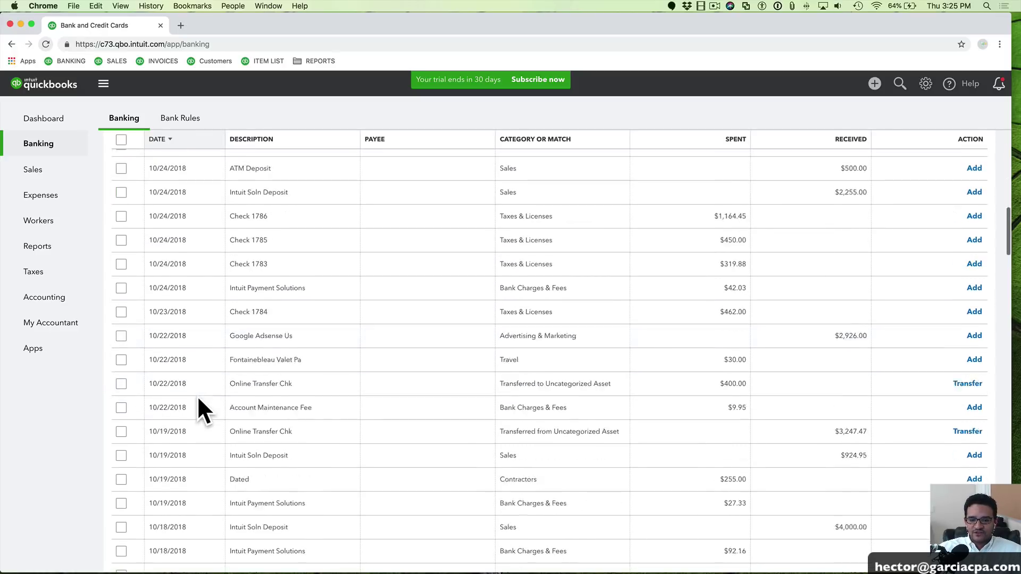
scroll(197, 395, "up", 18)
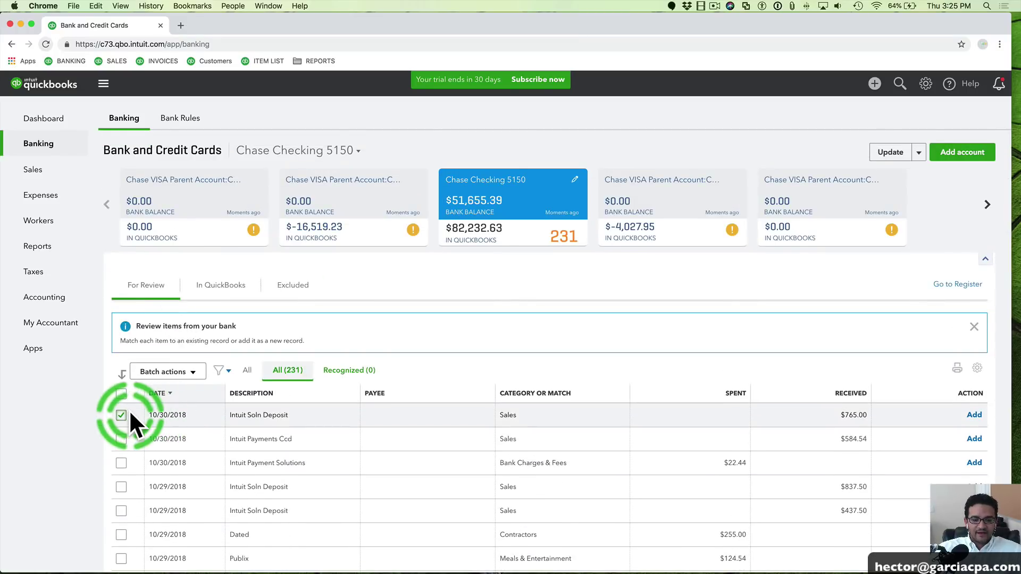
Move to the second page of For Review and select the 08/31/2018 Intuit Soln Deposit transaction
scroll(207, 429, "down", 20)
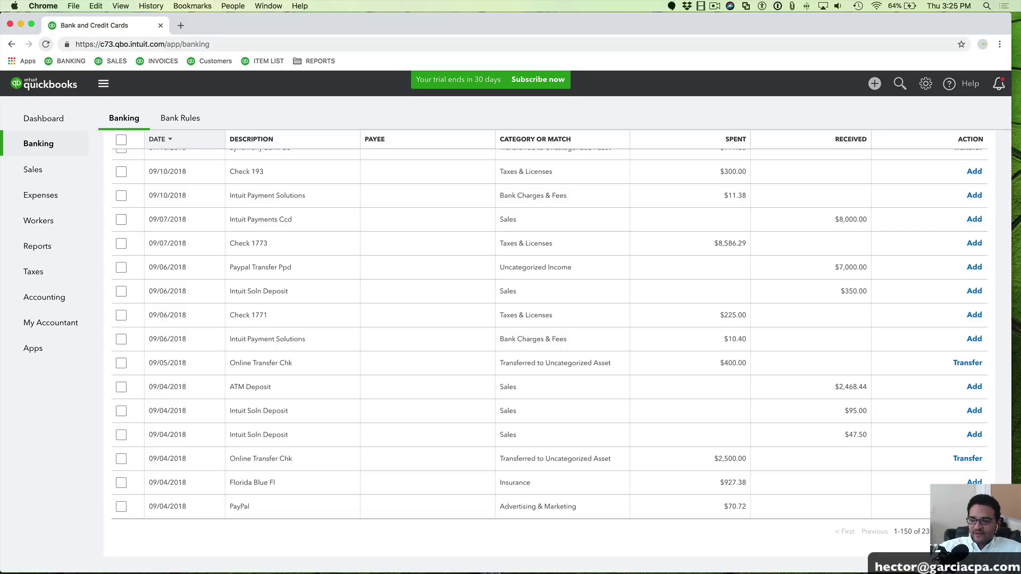
left_click(999, 531)
scroll(534, 449, "down", 15)
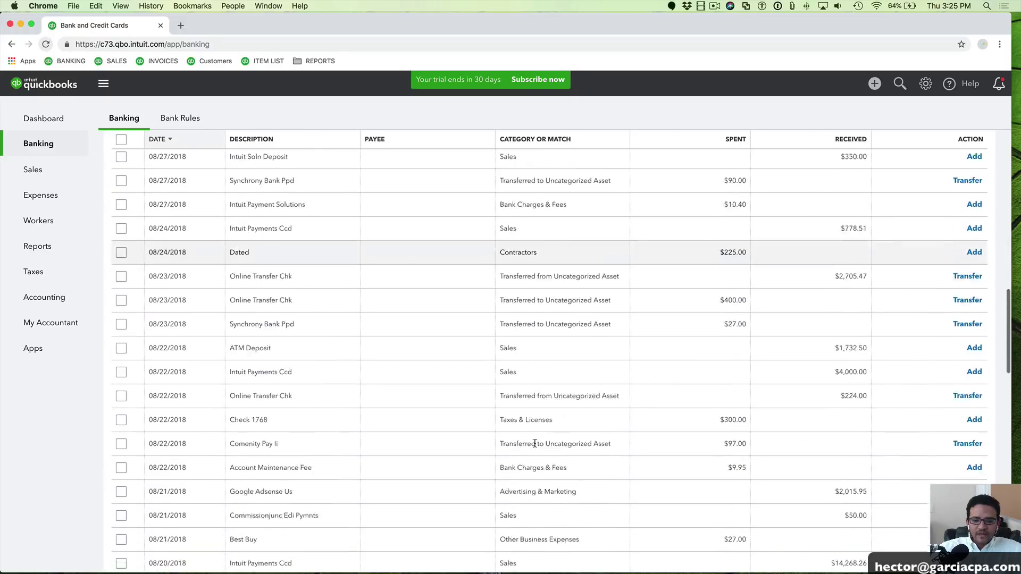
scroll(528, 445, "down", 10)
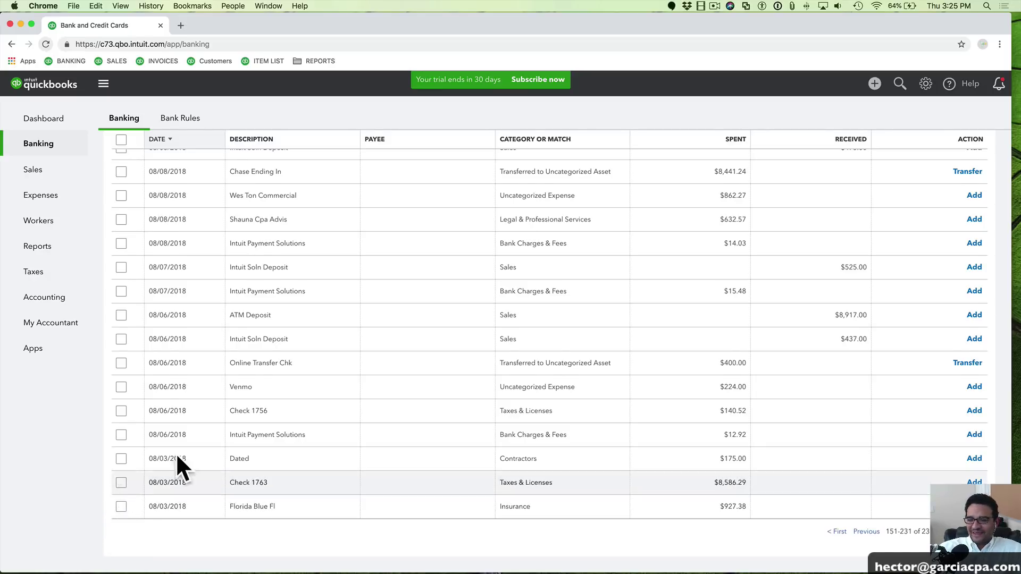
scroll(177, 443, "up", 15)
scroll(178, 437, "up", 10)
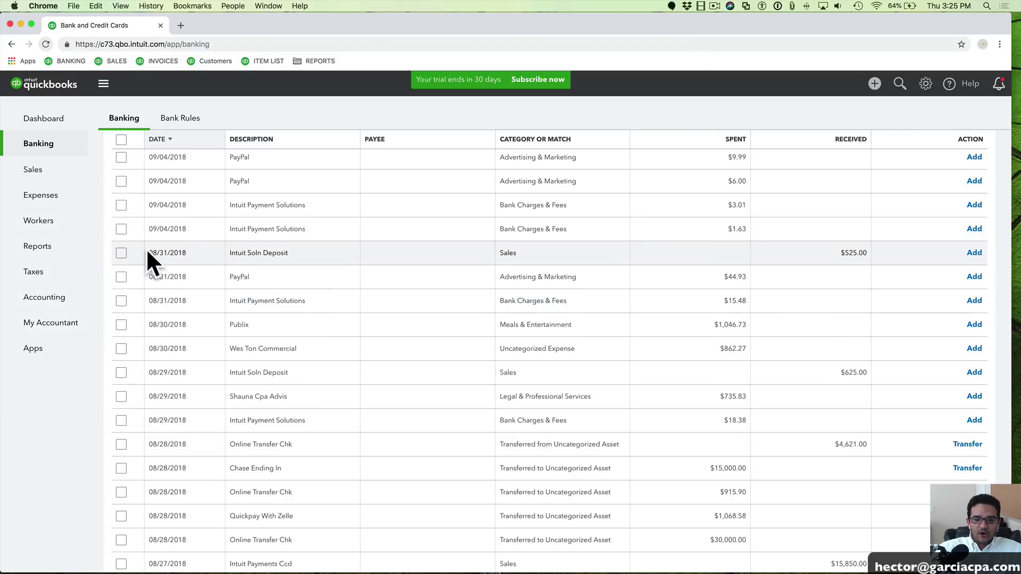
left_click_drag(148, 253, 203, 253)
left_click(202, 251)
left_click(122, 253)
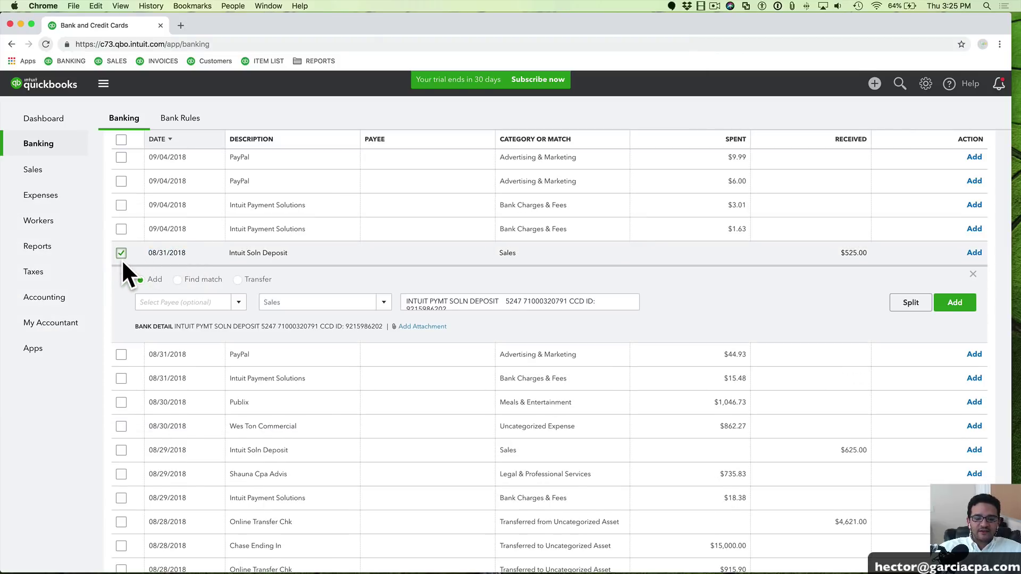
Select every transaction on the page and exclude them with Batch actions > Exclude Selected
scroll(133, 263, "down", 15)
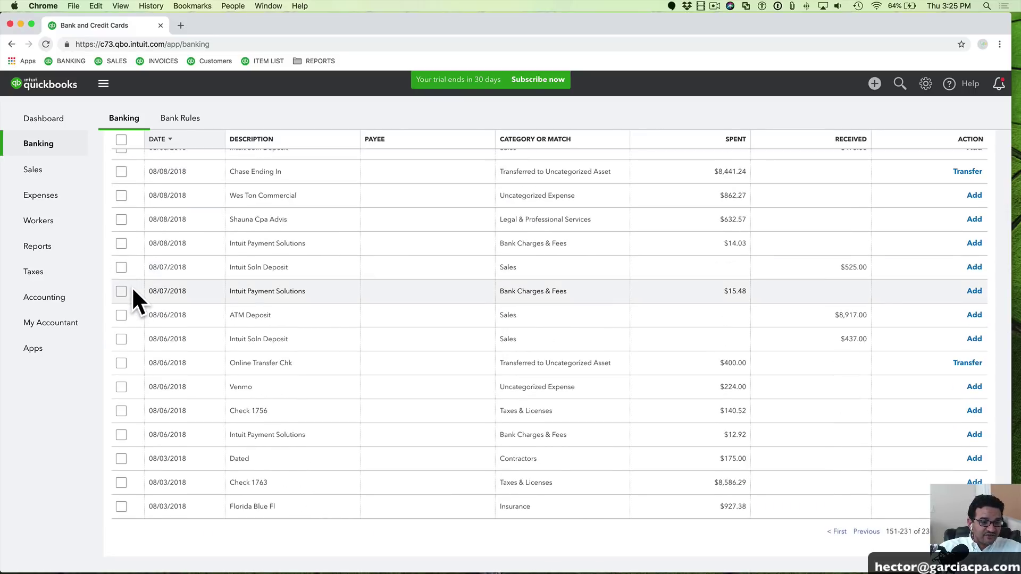
left_click(122, 506, "shift")
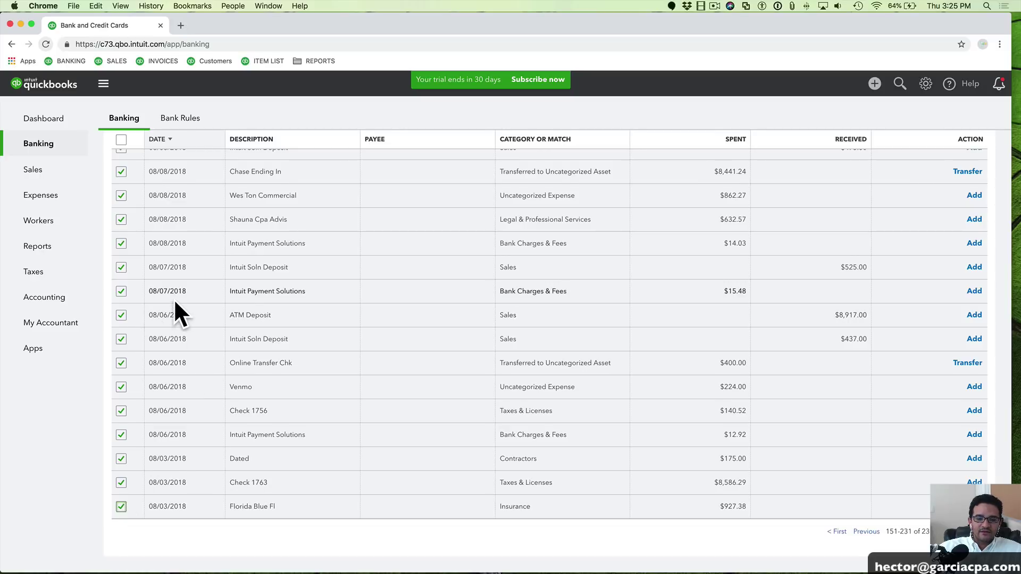
scroll(173, 298, "up", 20)
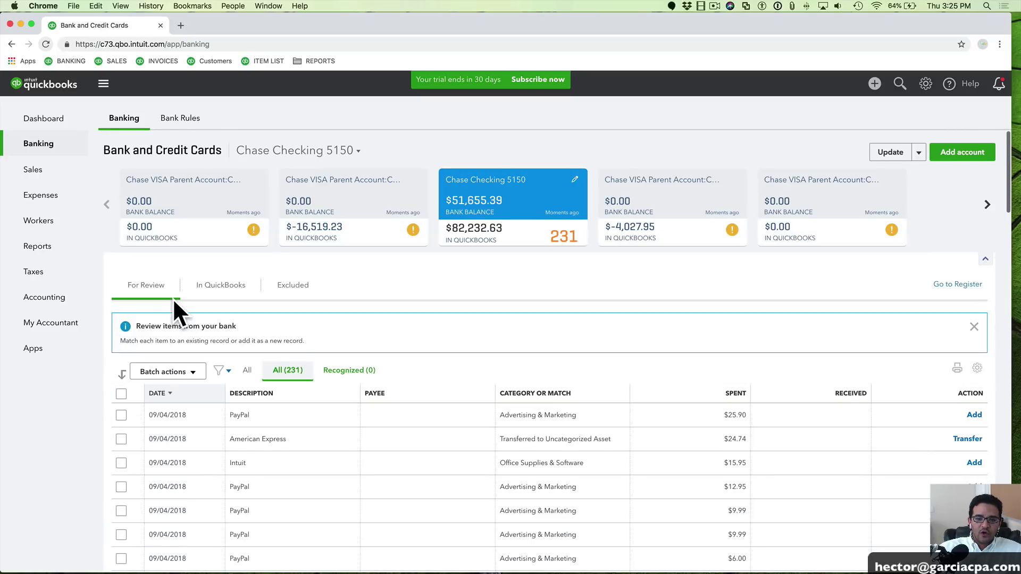
left_click(177, 374)
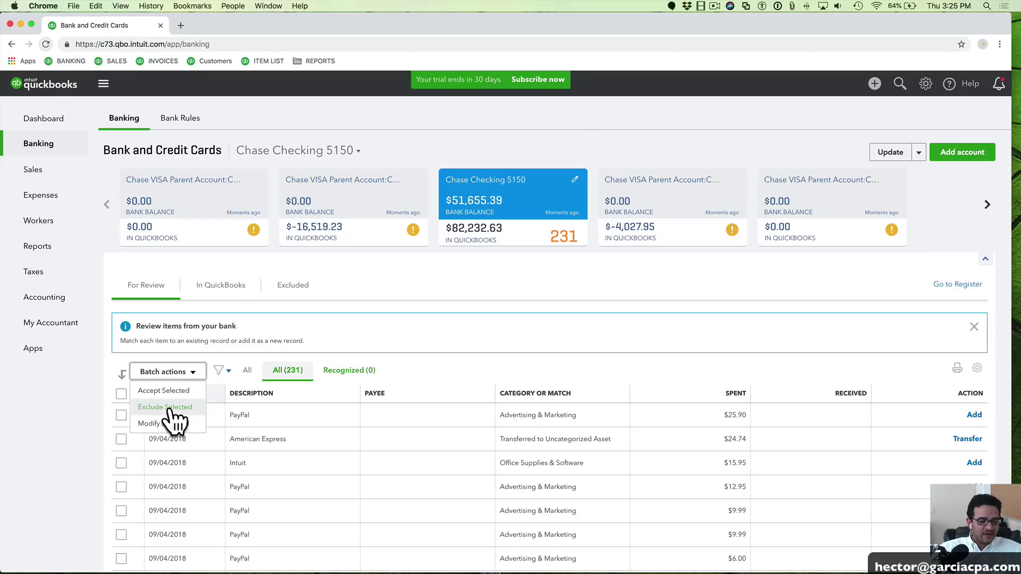
left_click(168, 407)
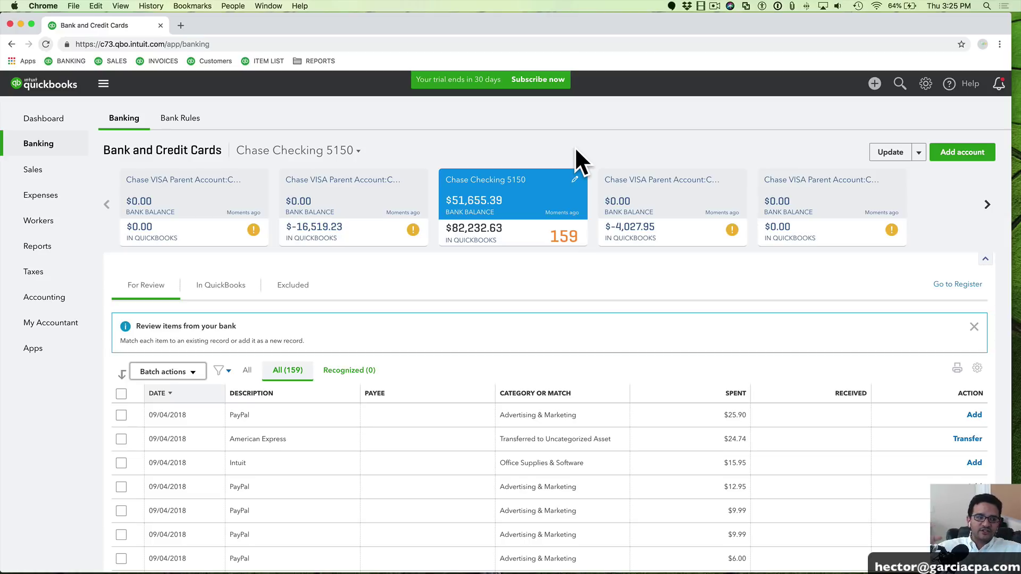
Close the add-account screen and go to Chart of Accounts from the gear menu
scroll(575, 148, "left", 5)
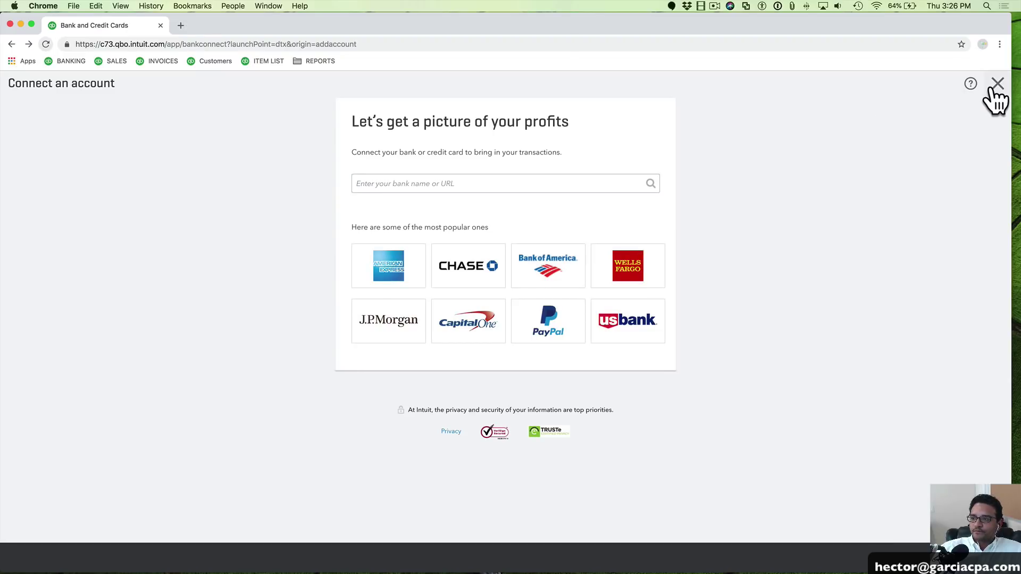
left_click(996, 84)
scroll(624, 355, "down", 3)
scroll(425, 319, "up", 3)
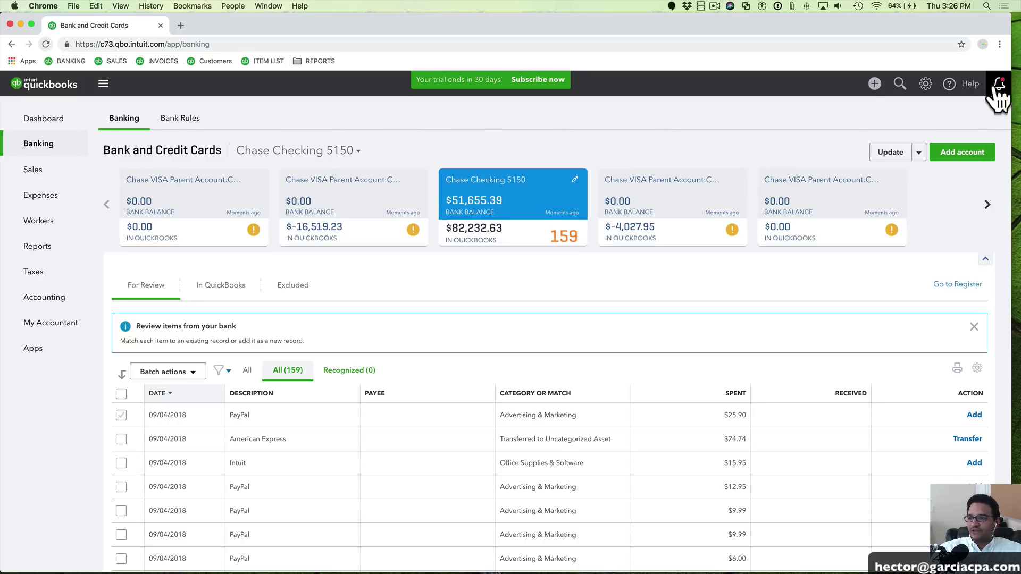
left_click(926, 85)
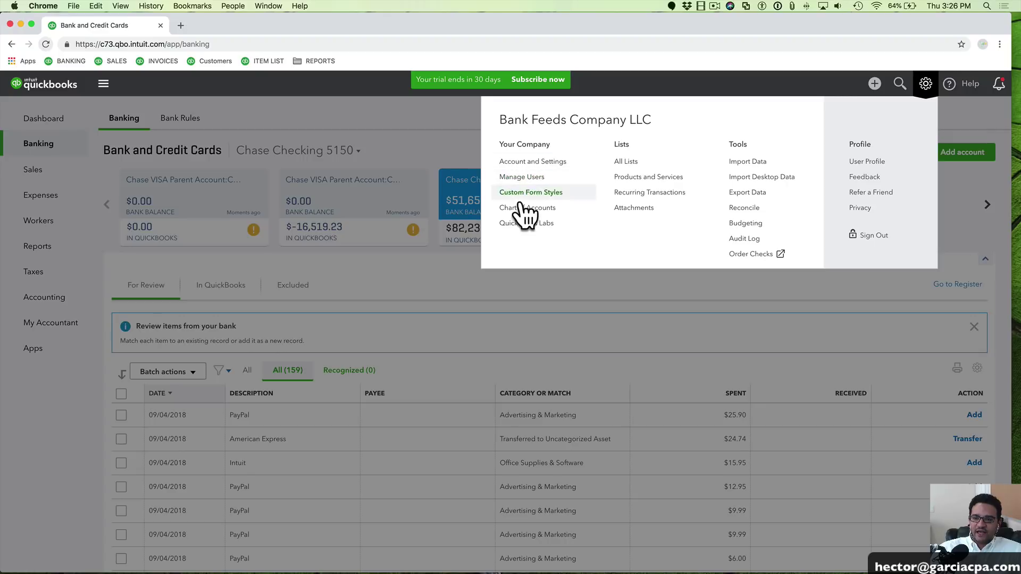
left_click(535, 209)
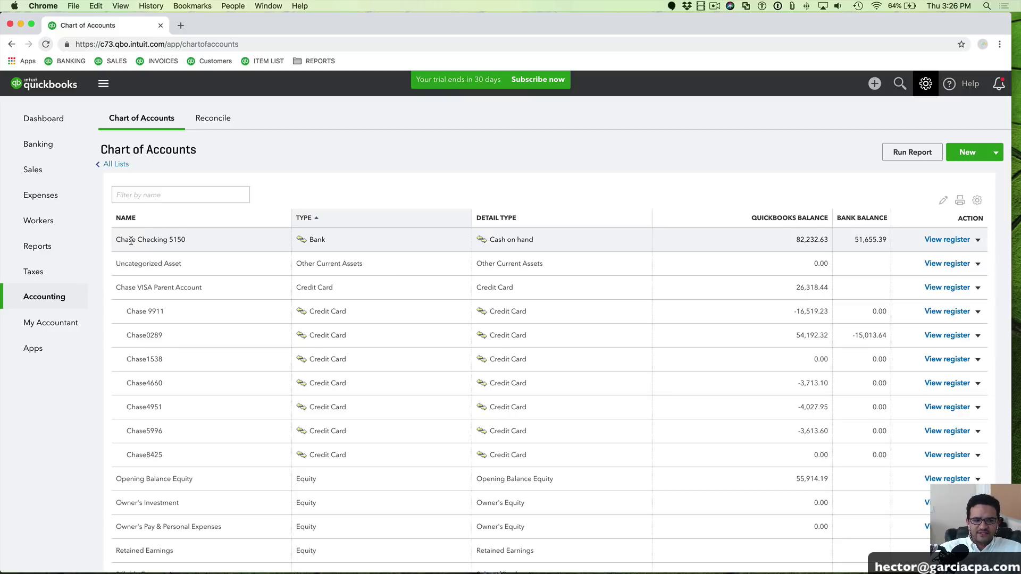
Create and save a Bank account named CHASE 5000 with the Cash on hand detail type
left_click(975, 154)
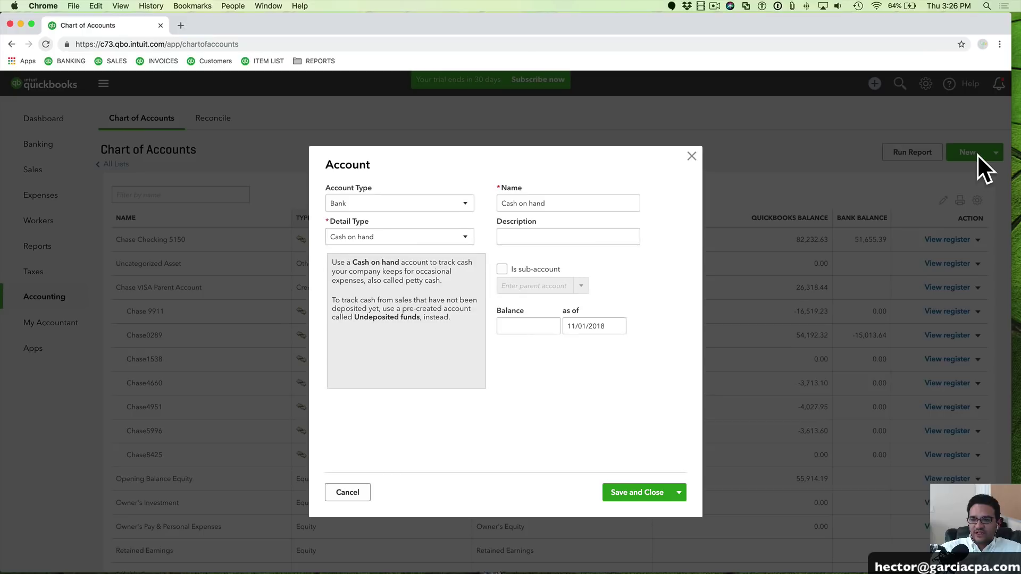
triple_click(602, 205)
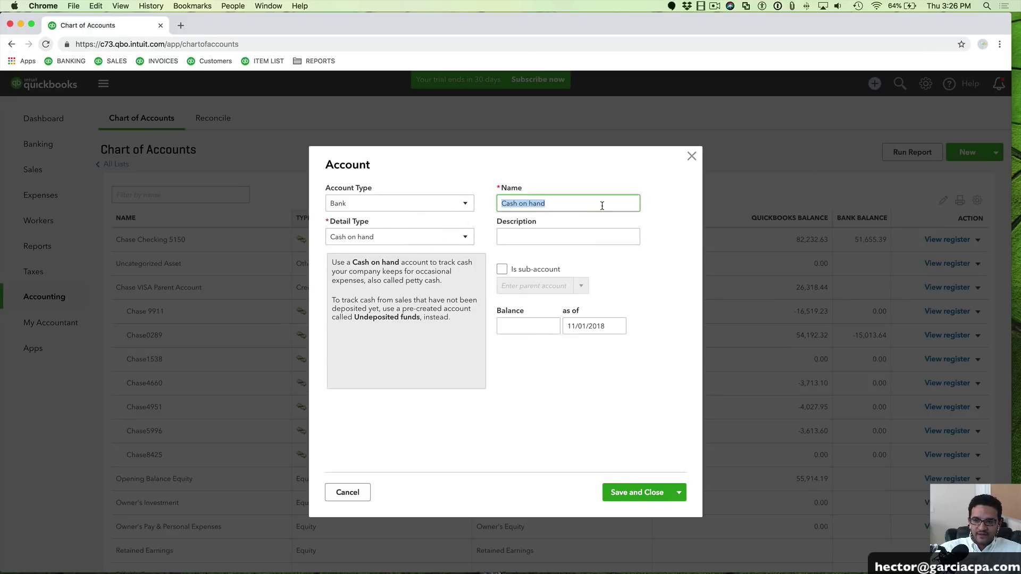
type("CHASE")
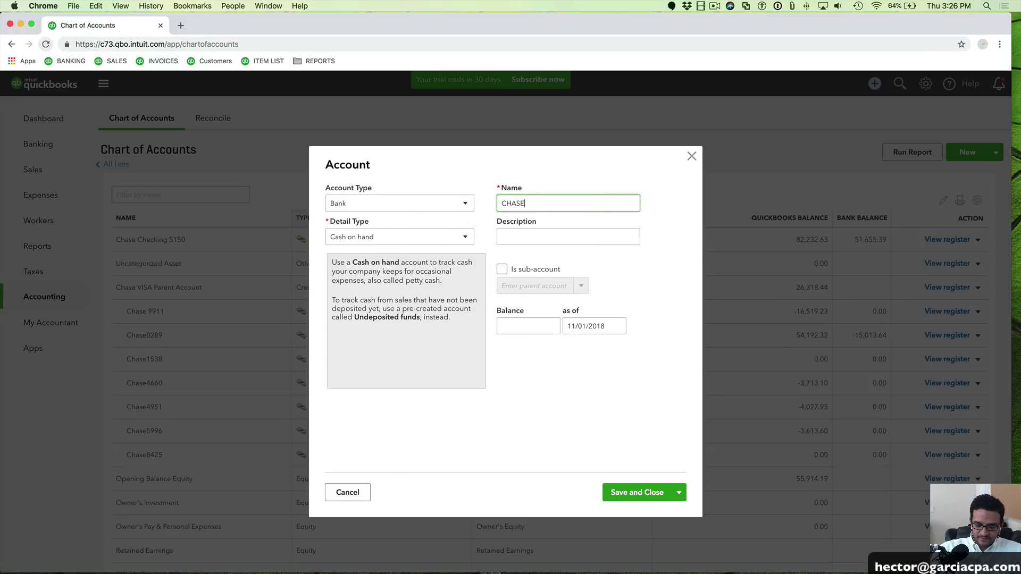
type(" 5000")
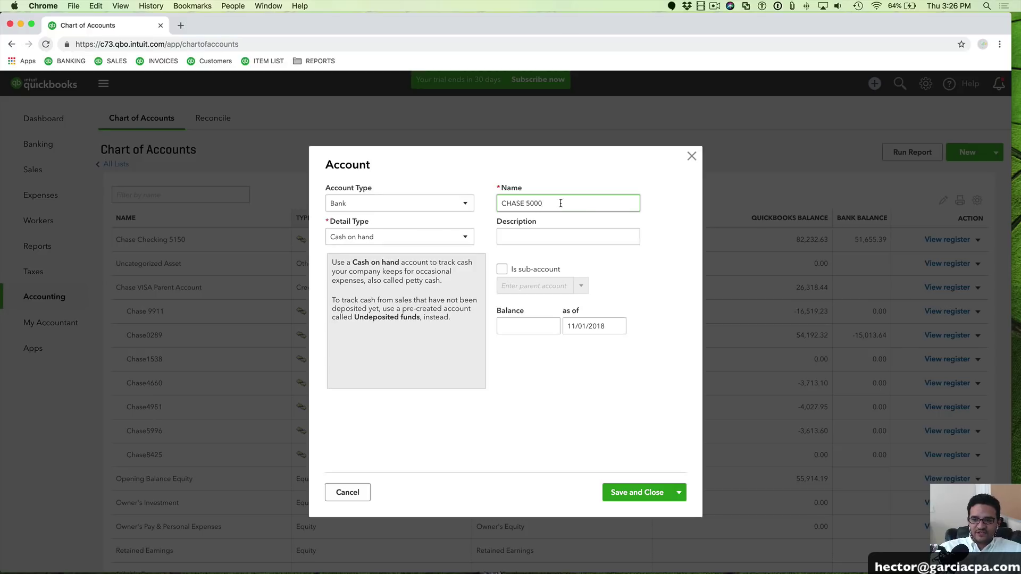
left_click_drag(560, 203, 474, 202)
left_click(643, 490)
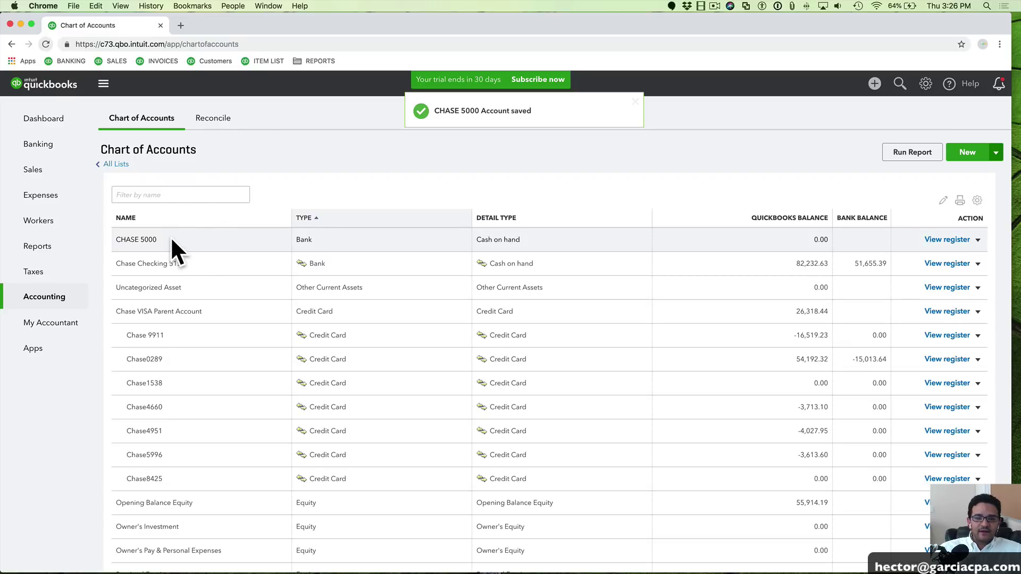
Edit the CHASE 5000 account and enter 82,232.63 as its opening balance
left_click(977, 240)
left_click(935, 270)
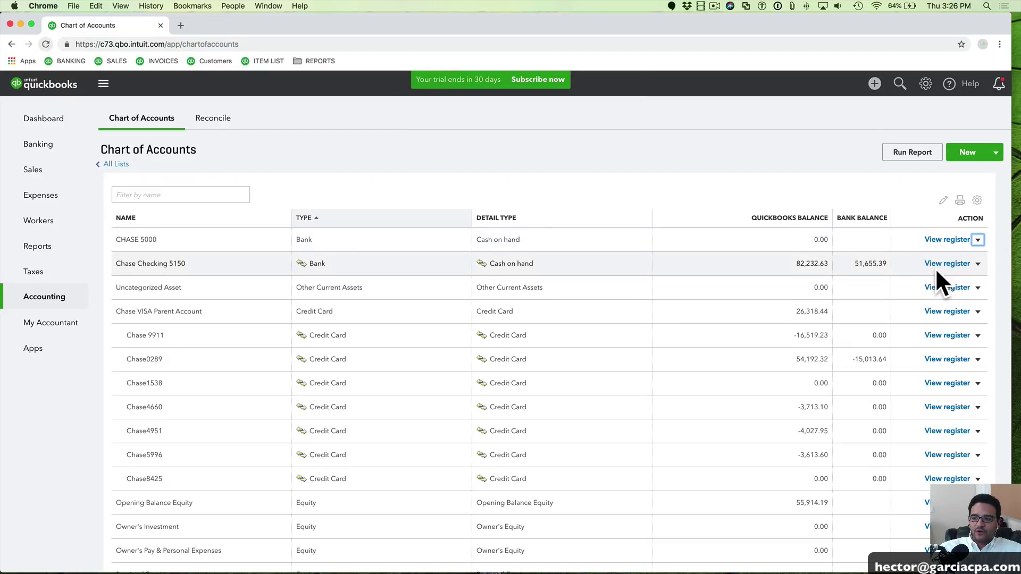
left_click(545, 330)
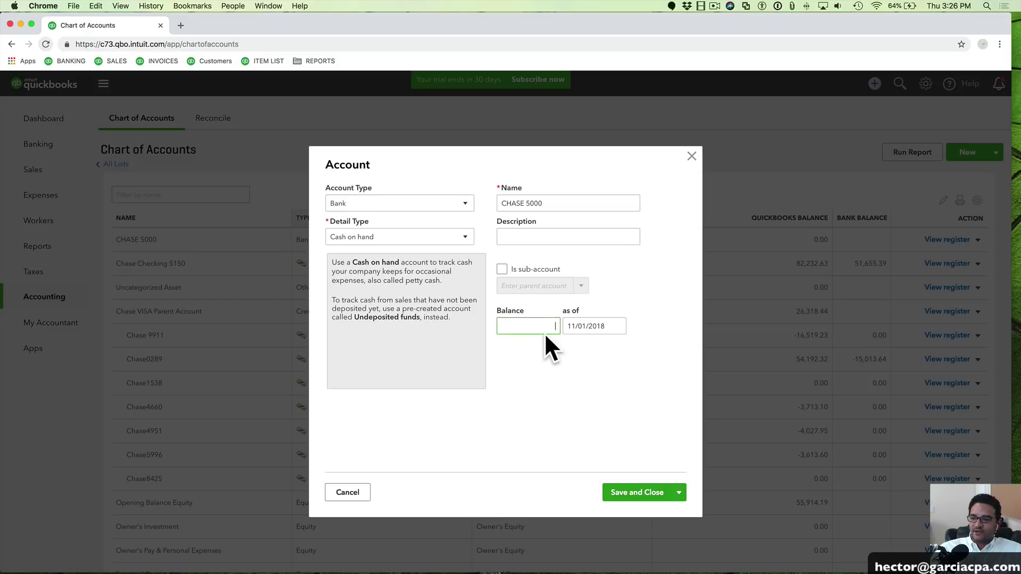
type("82")
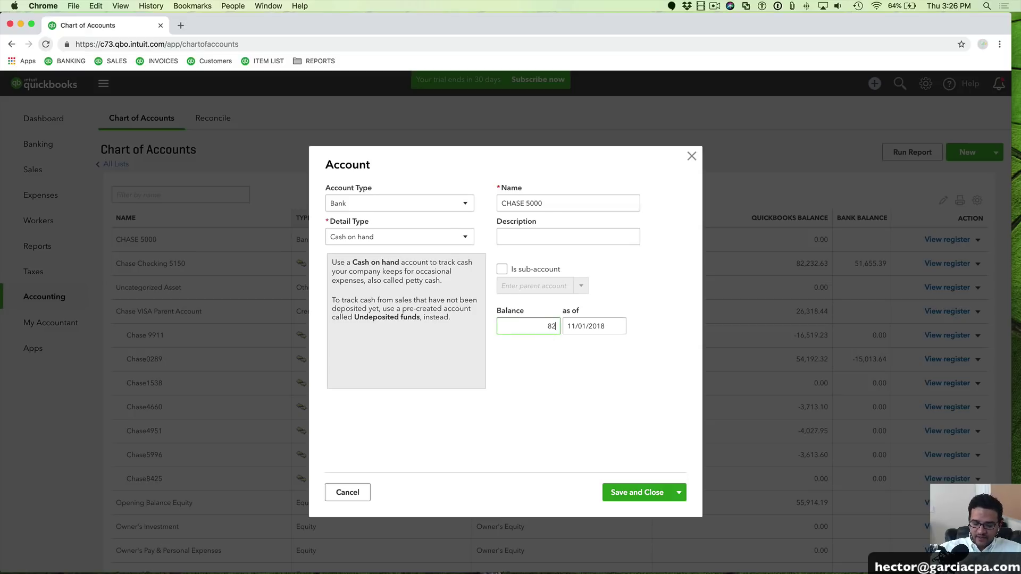
type(",232.63")
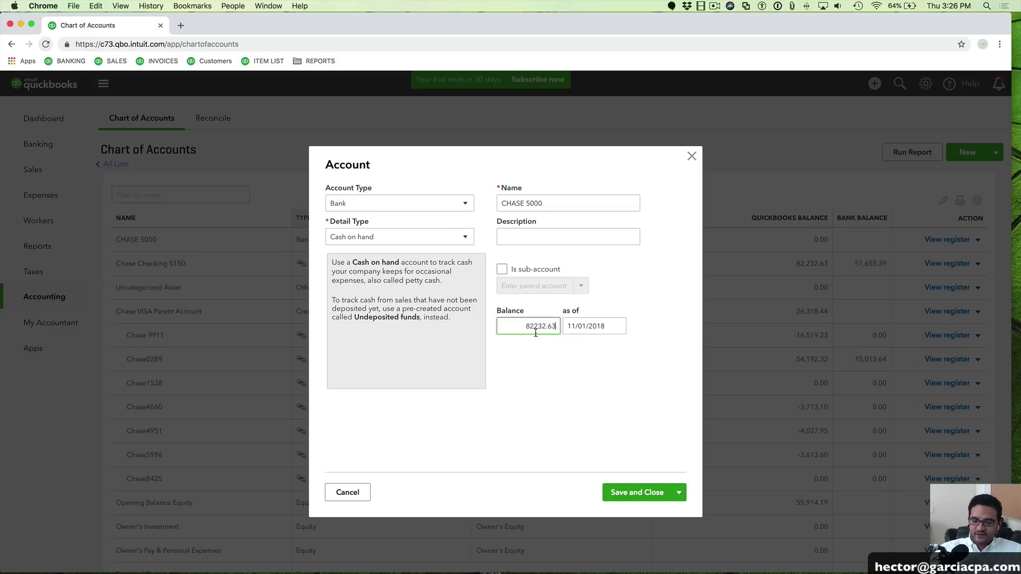
key("Tab")
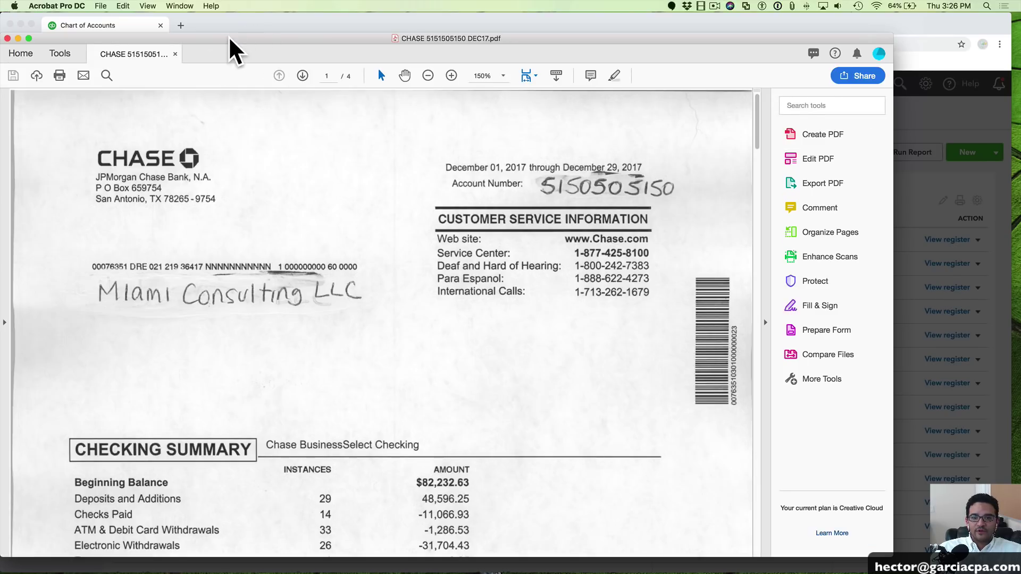
Highlight the $82,232.63 Beginning Balance on the Chase statement, then move Acrobat out of the way
left_click_drag(230, 38, 265, 26)
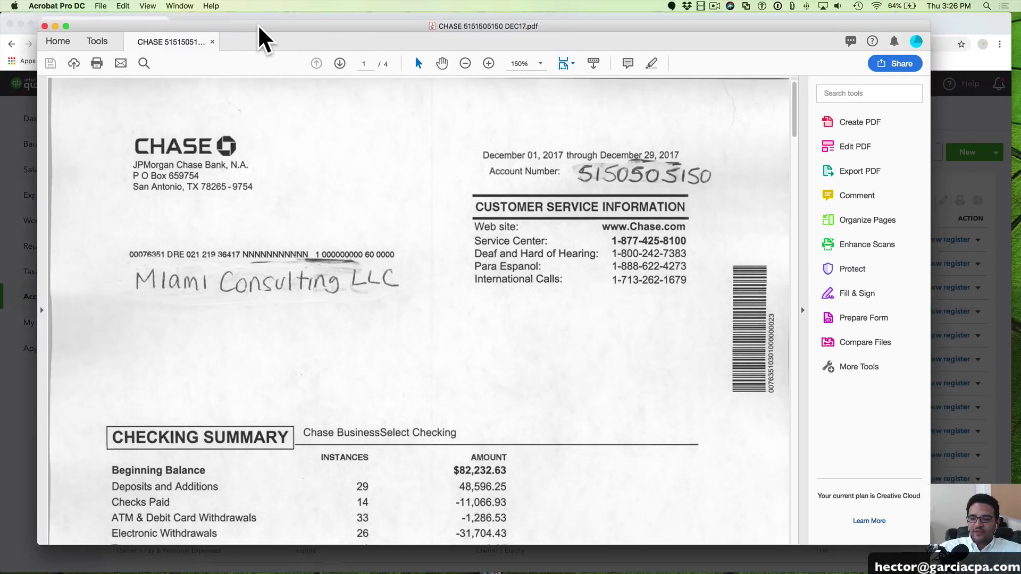
mouse_move(792, 118)
left_mouse_down()
mouse_move(793, 151)
mouse_move(793, 114)
left_mouse_up()
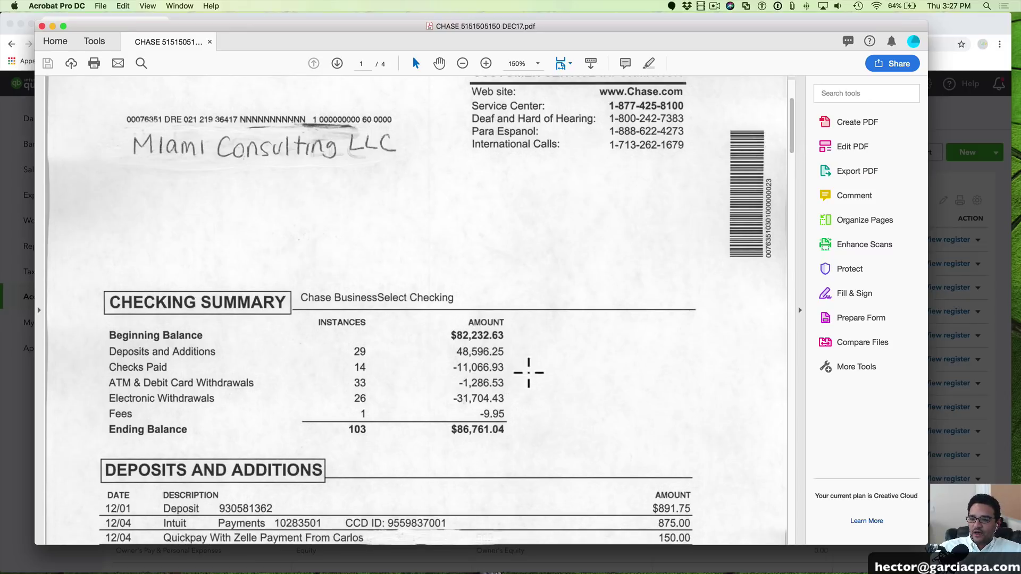
left_click_drag(447, 327, 476, 334)
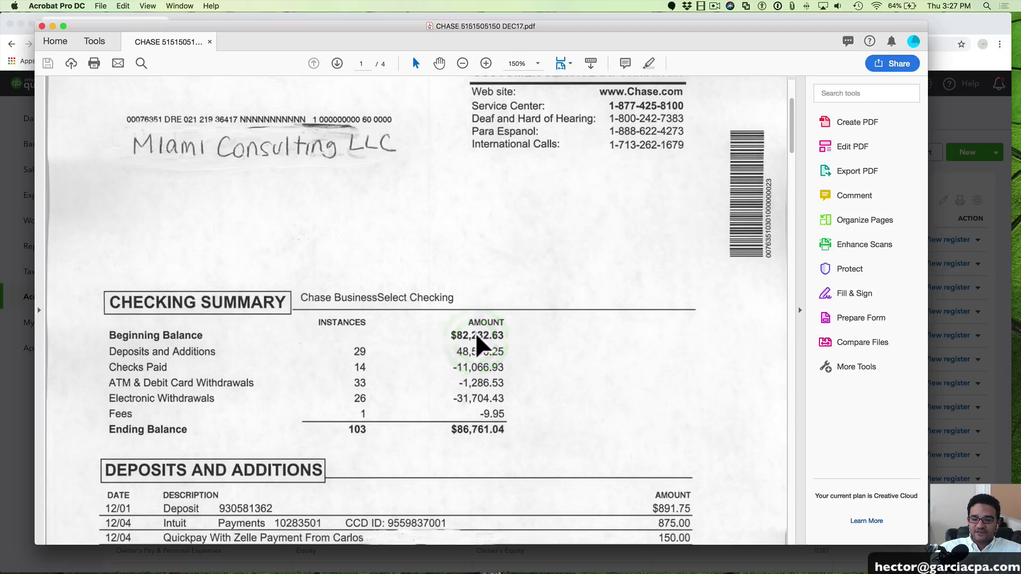
left_click_drag(239, 27, 330, 445)
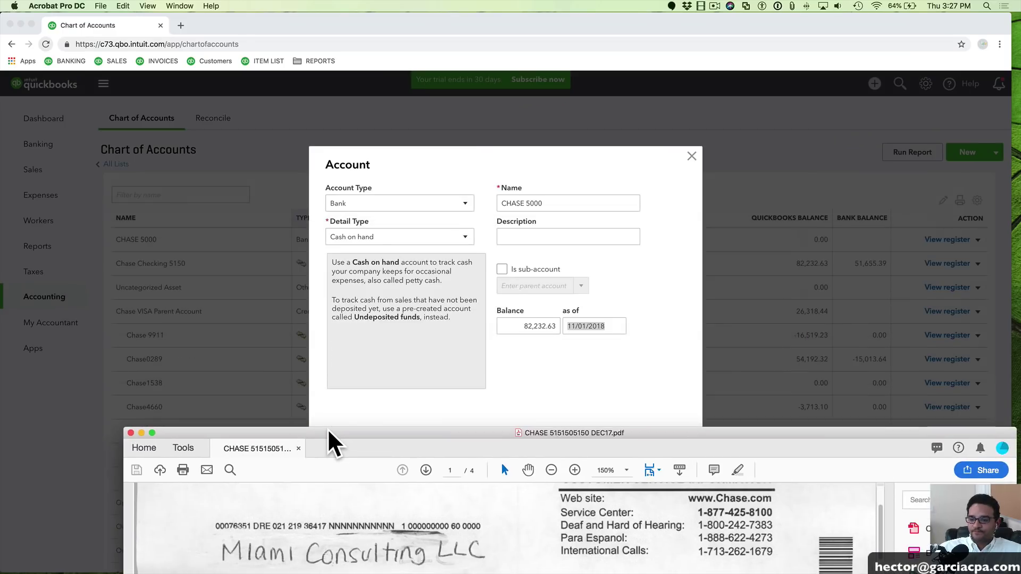
Attempt to type a new as-of date, leaving it at 11/01/2018
left_click(535, 325)
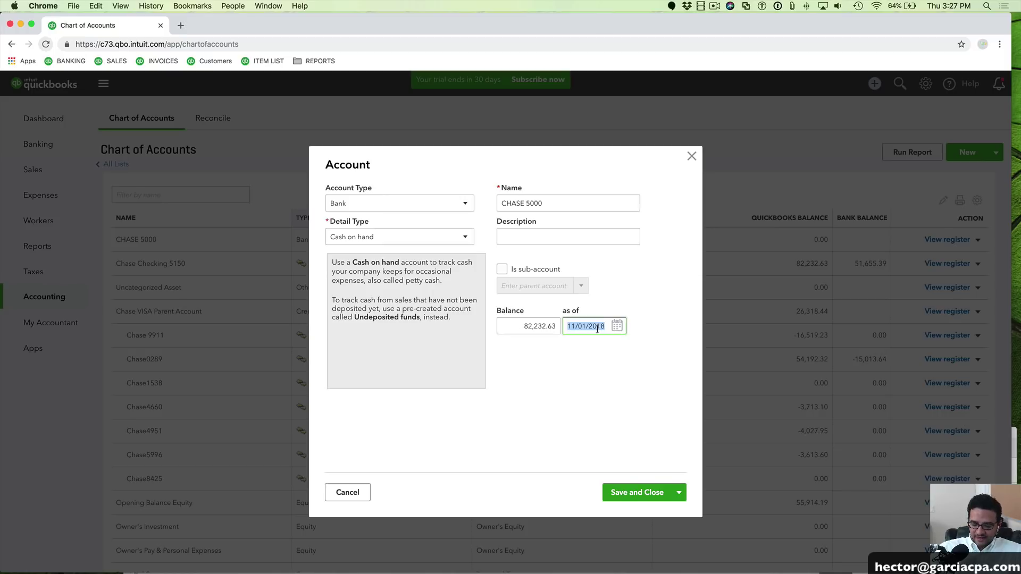
type("113120")
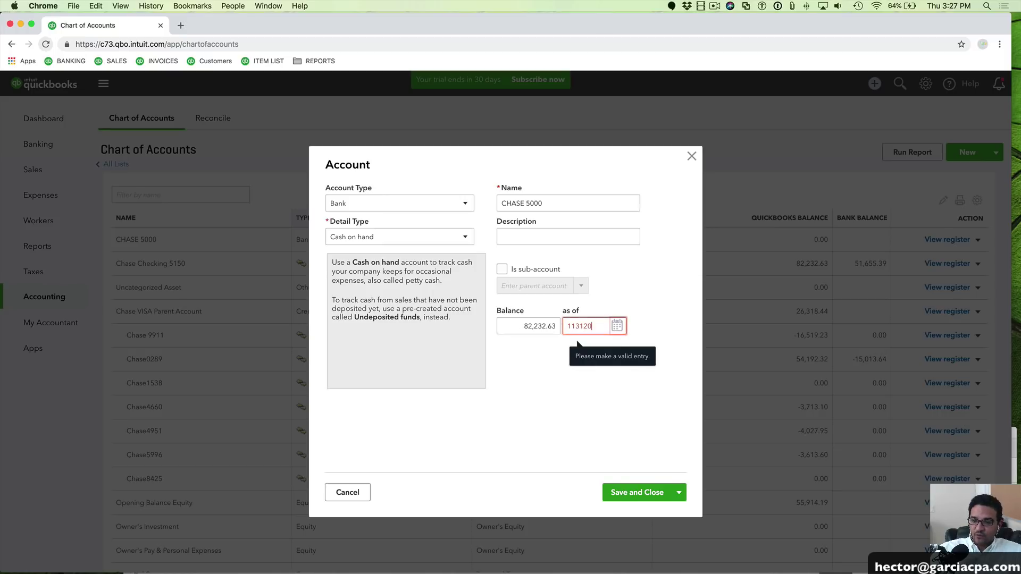
key("Tab")
left_click(609, 327)
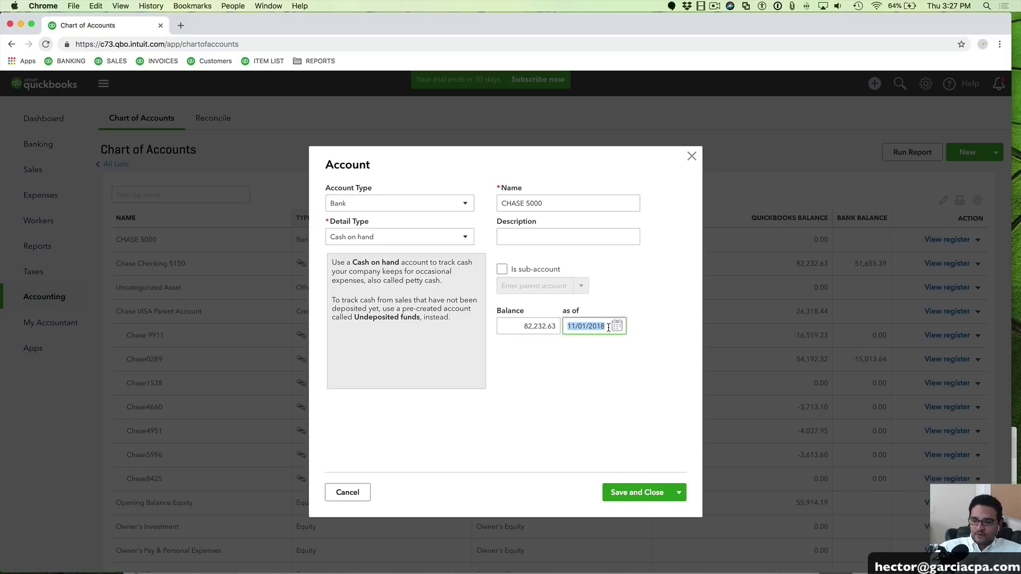
type("11/01/2018")
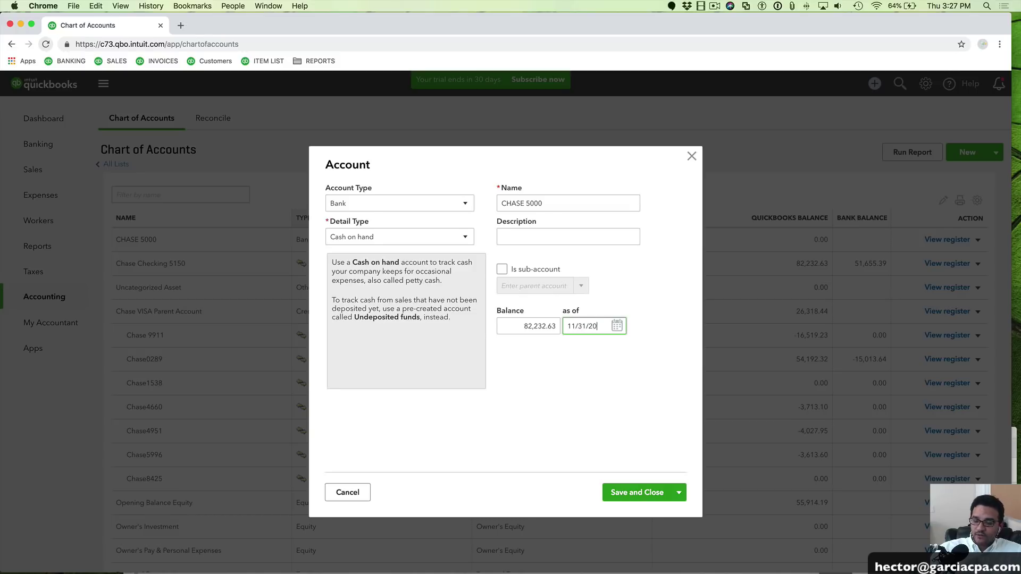
key("Tab")
Set the as-of date to 11/30/2017 using the calendar and save CHASE 5000
left_click(616, 326)
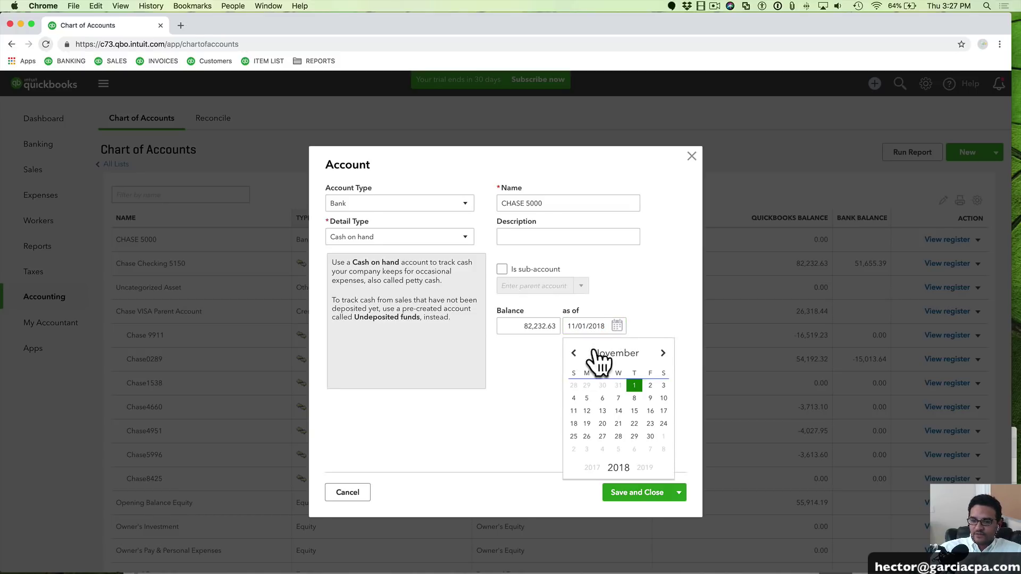
left_click(574, 353)
left_click(574, 353)
left_click(574, 353)
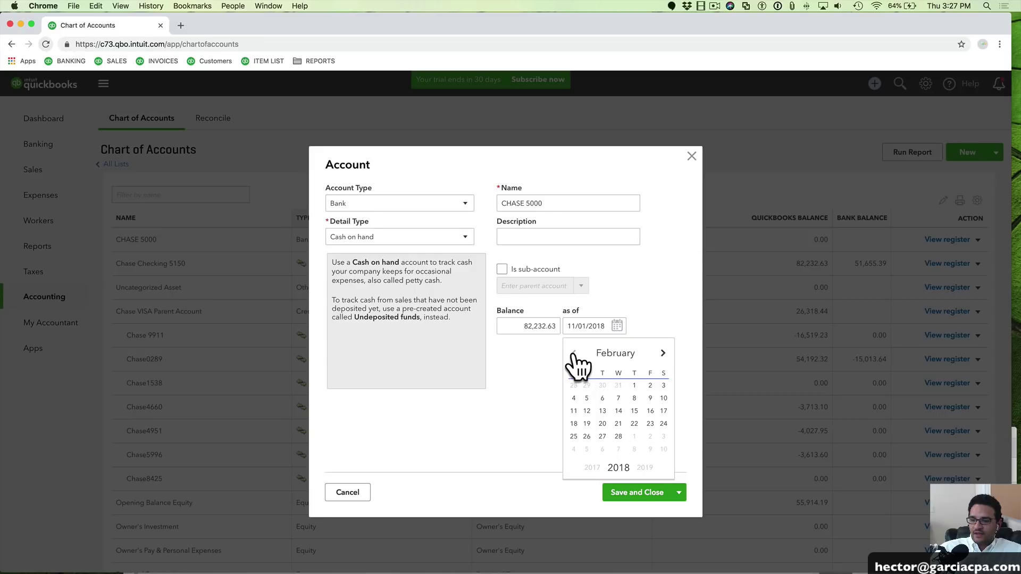
left_click(574, 353)
left_click(574, 353)
left_click(635, 436)
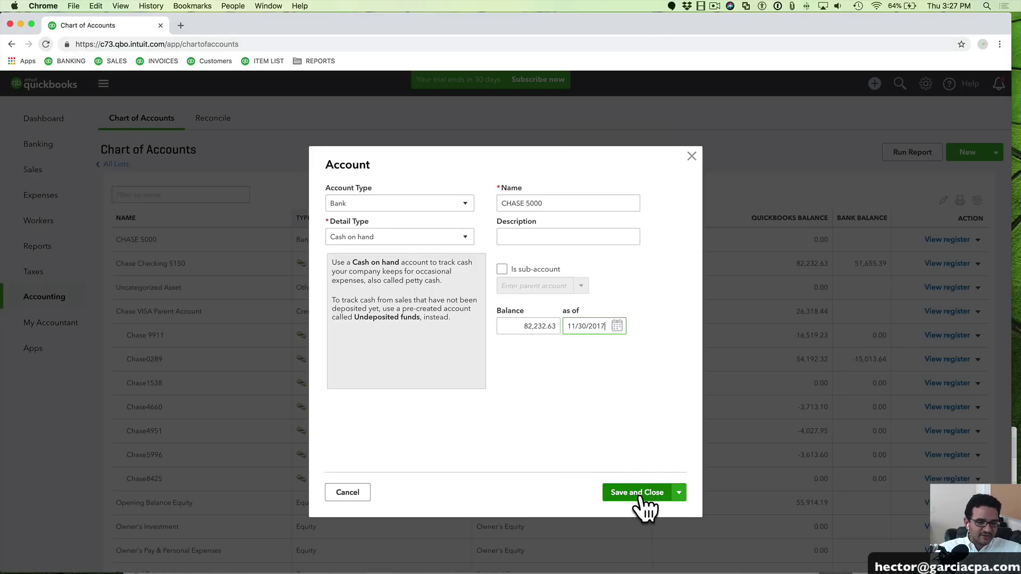
left_click_drag(567, 326, 635, 329)
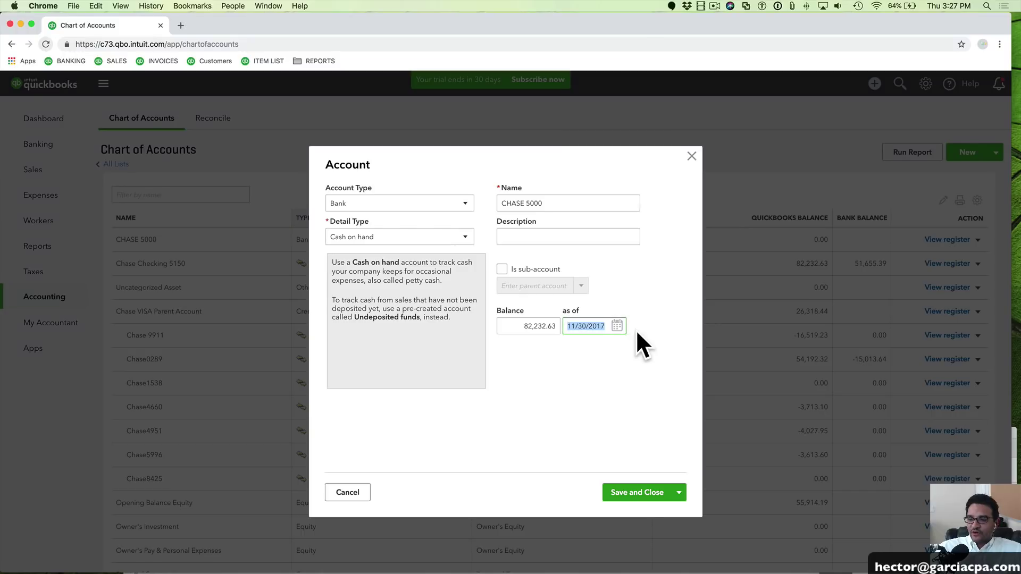
left_click(637, 493)
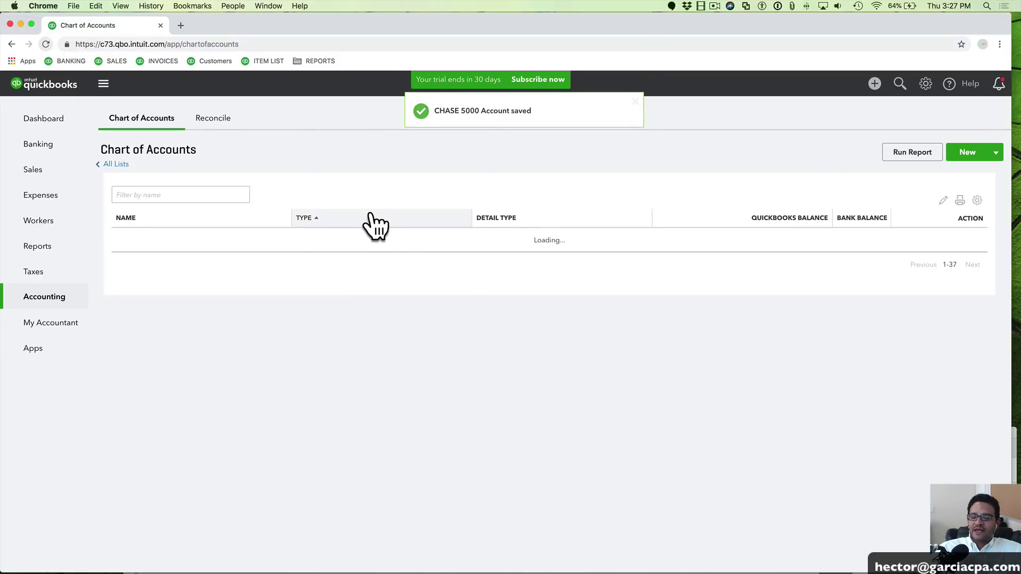
Confirm CHASE 5000 shows an 82,232.63 balance in the Chart of Accounts
scroll(185, 213, "down", 2)
scroll(185, 212, "up", 2)
left_click_drag(115, 239, 158, 241)
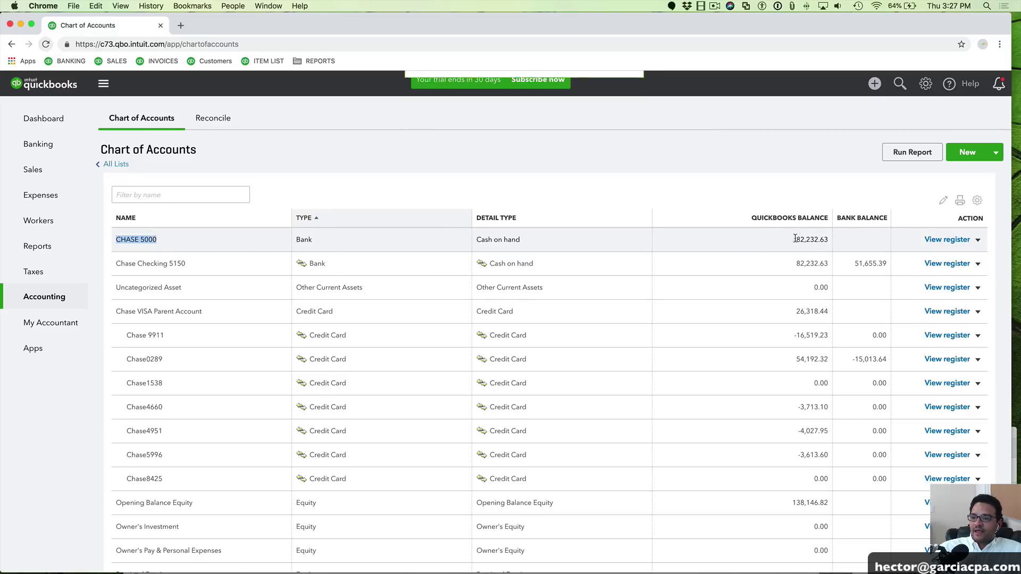
left_click_drag(795, 240, 822, 241)
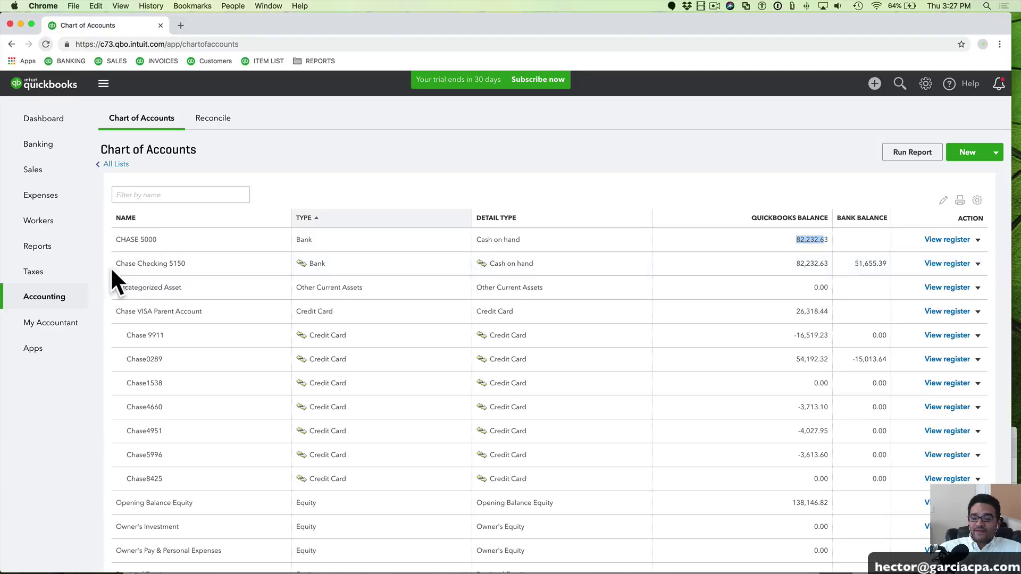
Open the Chase Checking 5150 register and delete its reconciled opening balance deposit
left_click(954, 264)
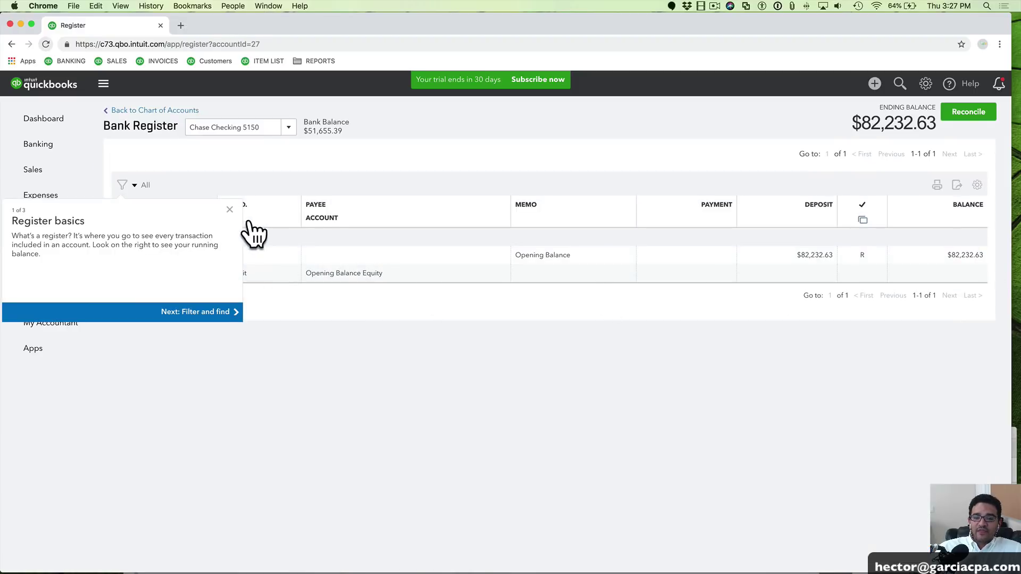
left_click(229, 209)
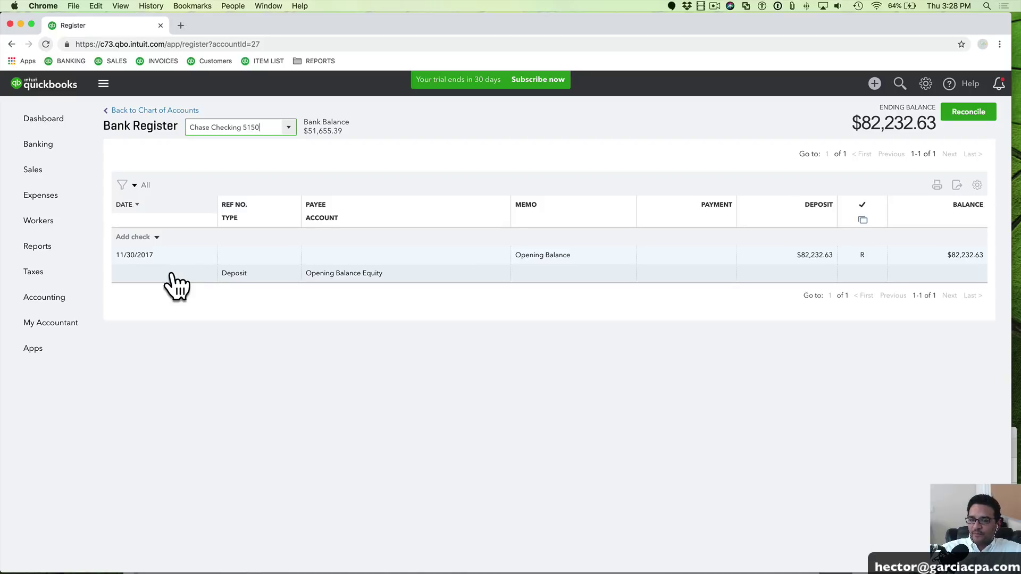
left_click(177, 287)
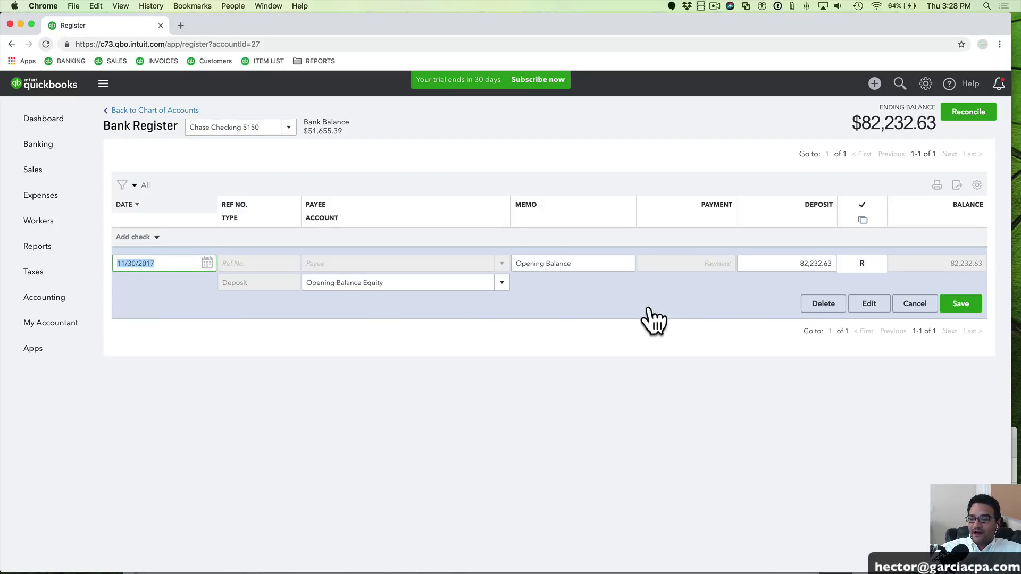
left_click(828, 304)
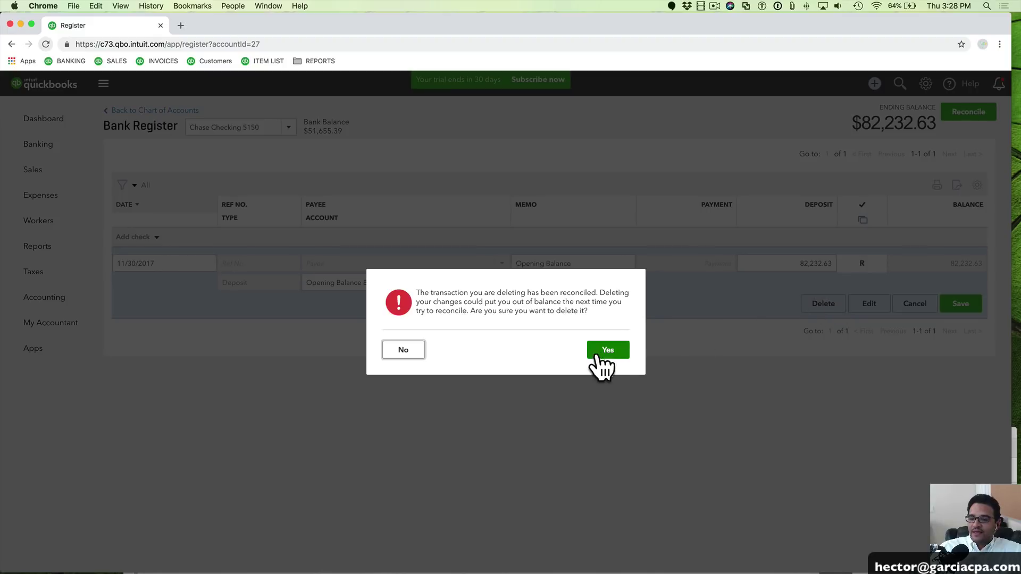
left_click(612, 351)
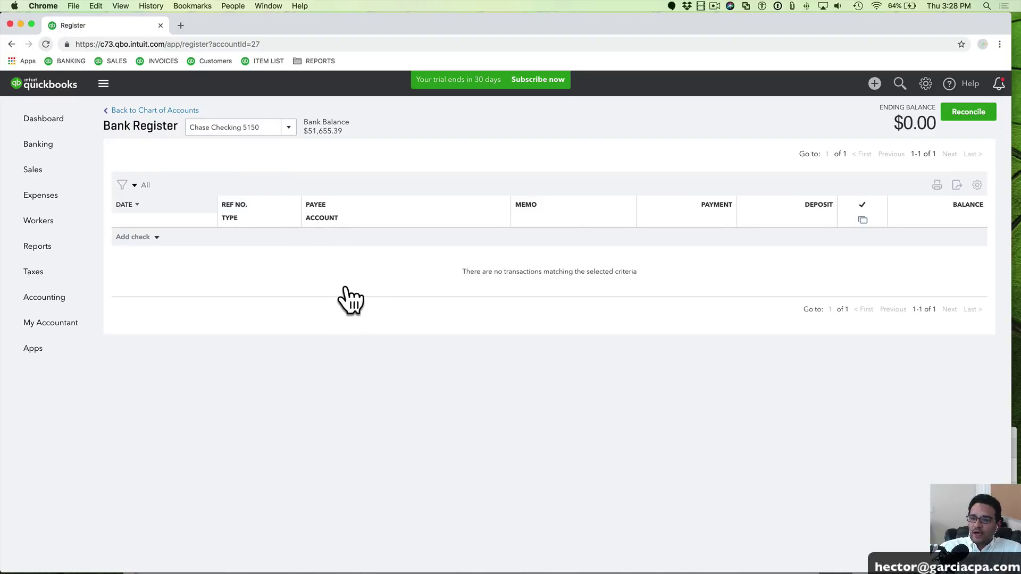
Return to the Chart of Accounts and compare the Chase Checking 5150 and CHASE 5000 accounts
left_click(152, 111)
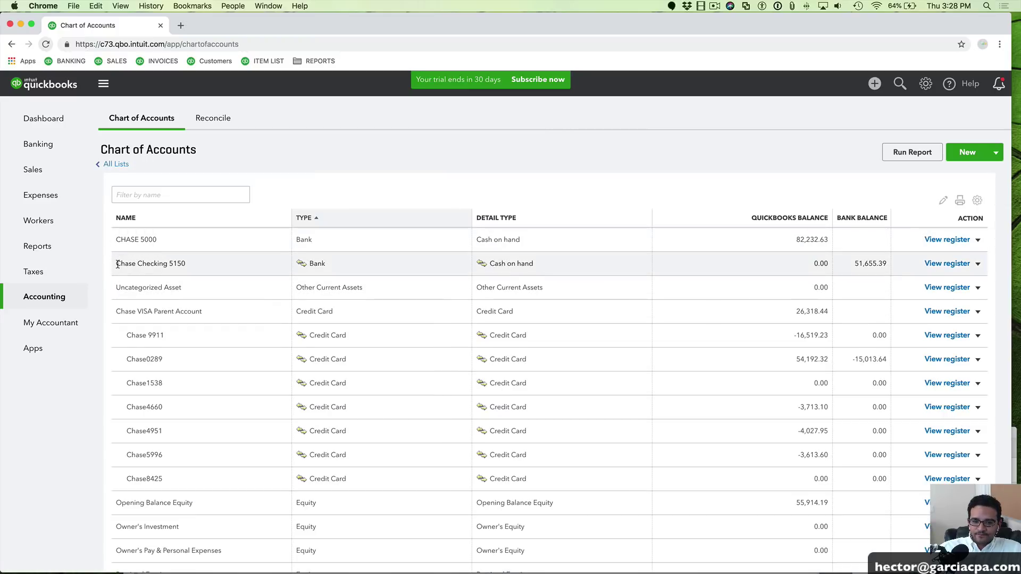
left_click_drag(117, 264, 183, 267)
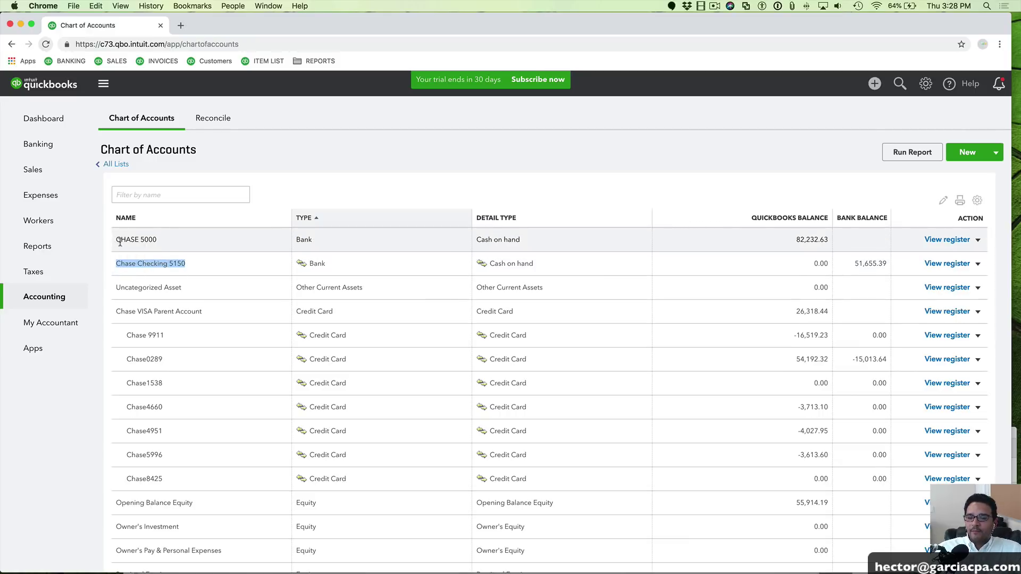
left_click(114, 264)
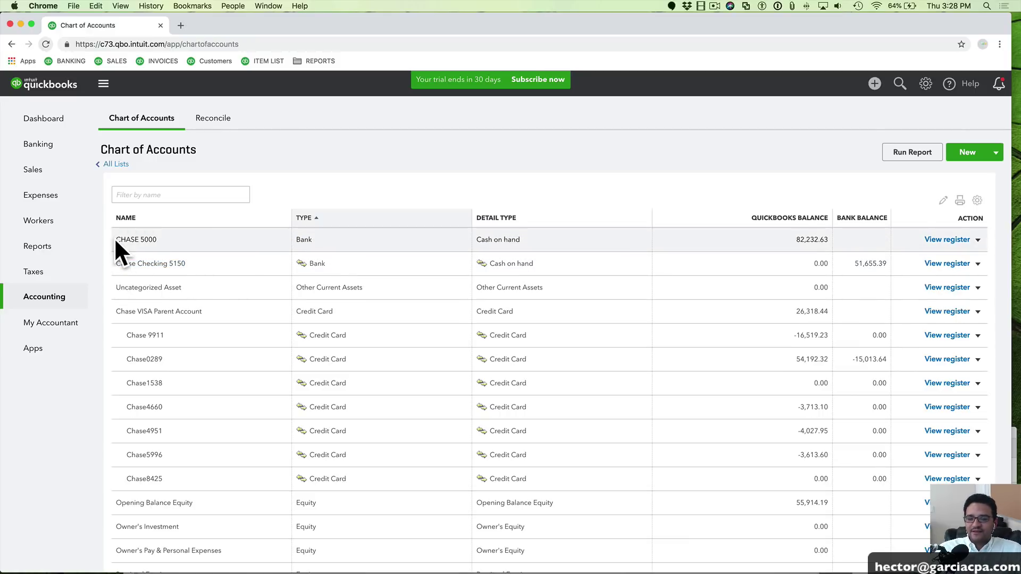
left_click_drag(115, 240, 164, 244)
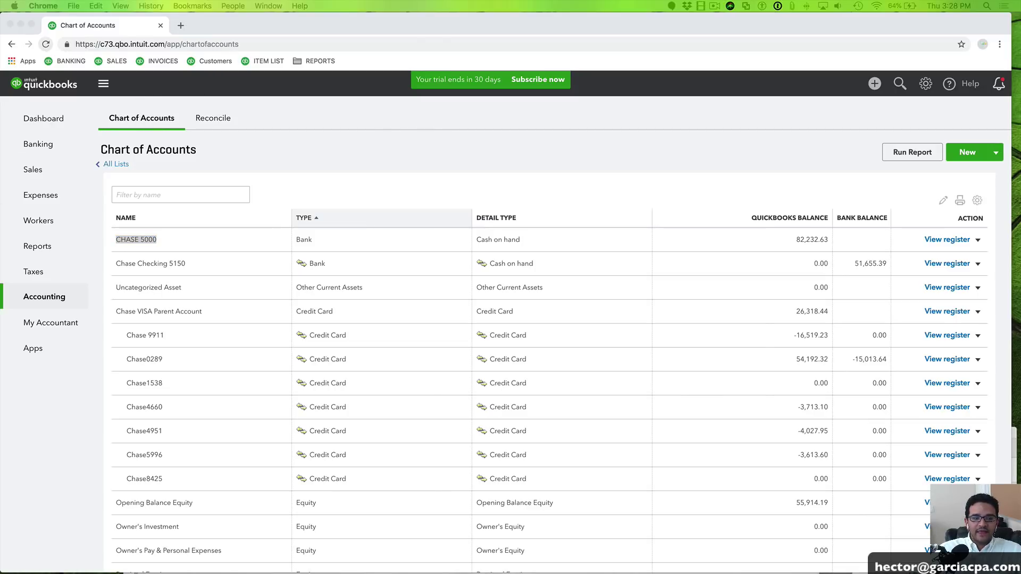
Move the Chase statement PDF window to the top, showing its Deposits and Additions table
left_click_drag(356, 433, 333, 10)
scroll(365, 369, "down", 10)
scroll(292, 358, "up", 3)
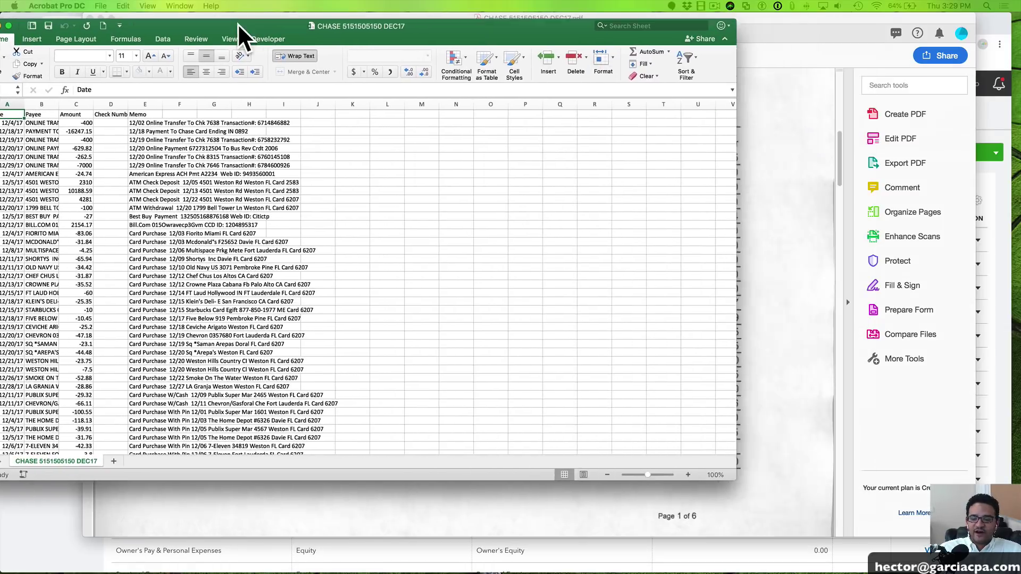
Widen columns E and B of the CHASE DEC17 spreadsheet to show memos and payee names
left_click_drag(246, 37, 319, 32)
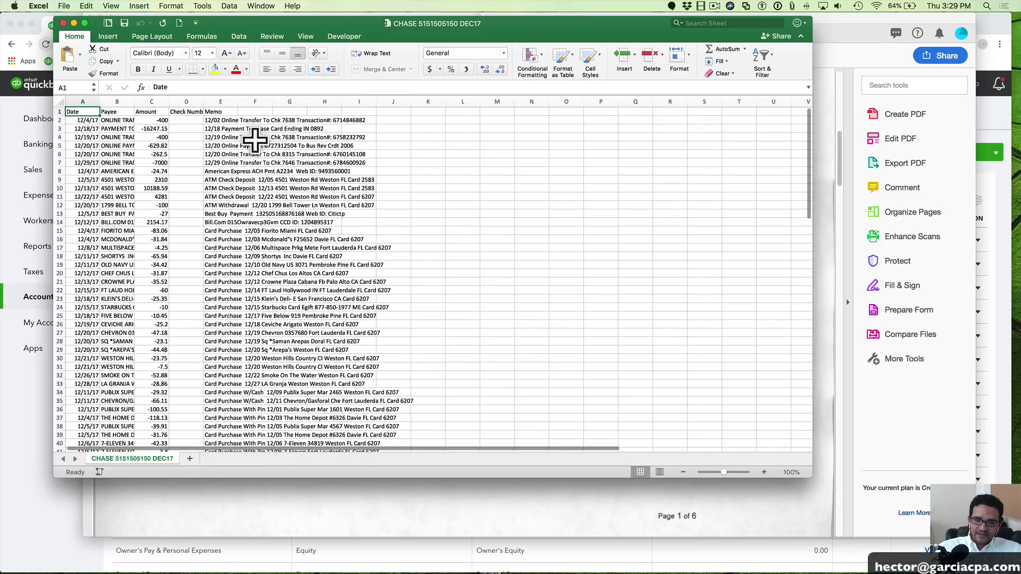
left_click_drag(237, 102, 409, 98)
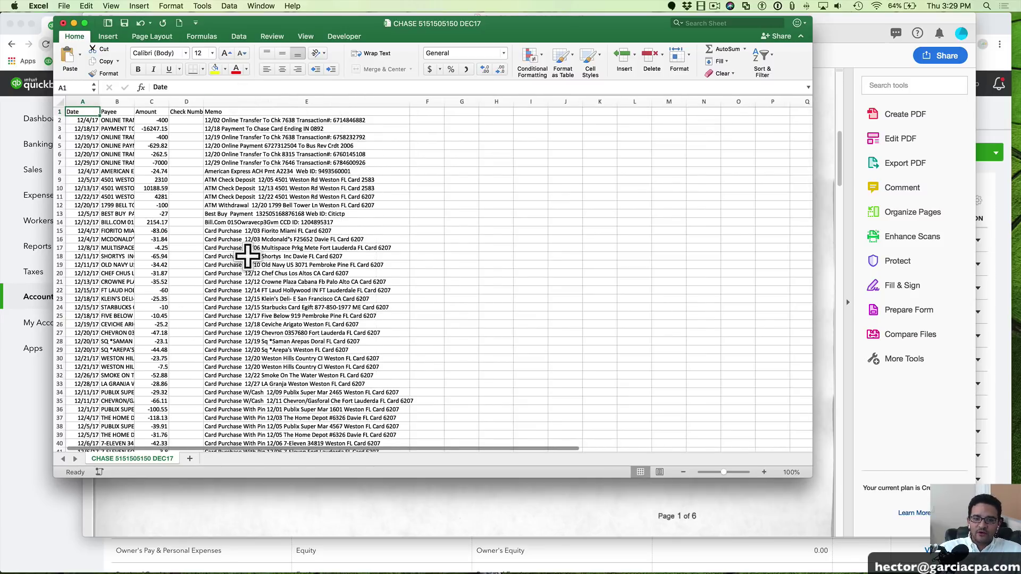
left_click_drag(136, 96, 314, 97)
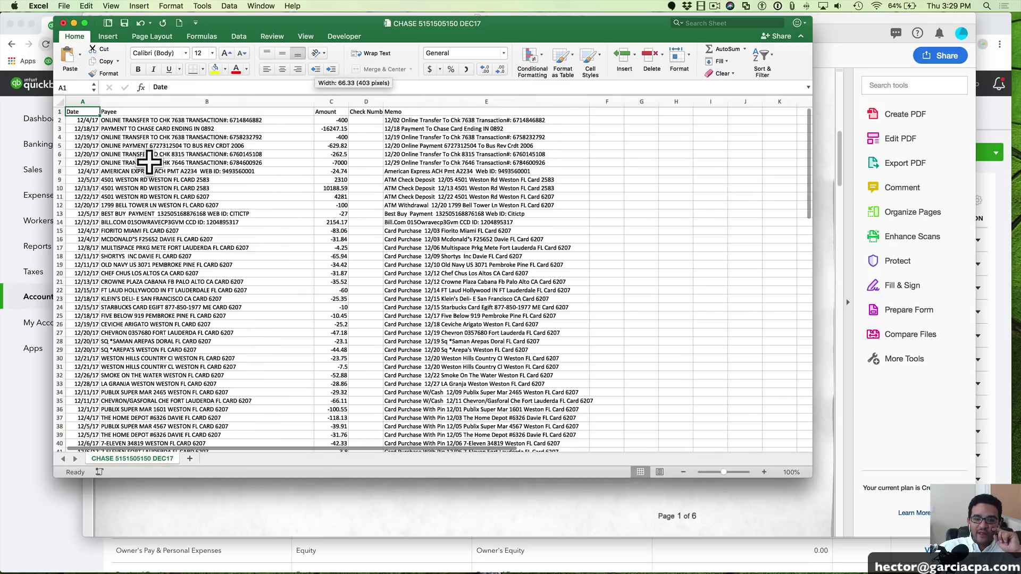
left_click_drag(80, 129, 504, 334)
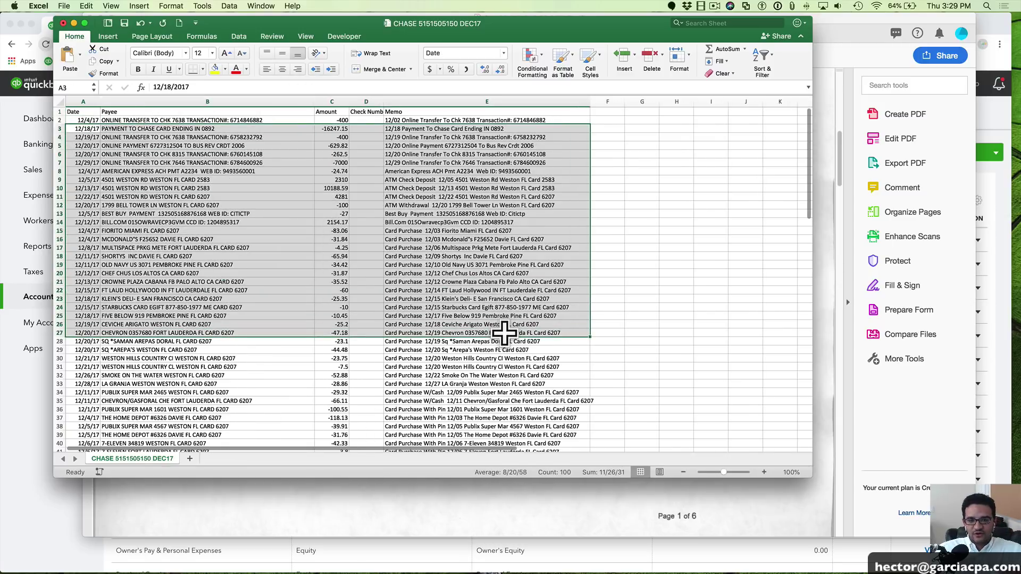
left_click(176, 256)
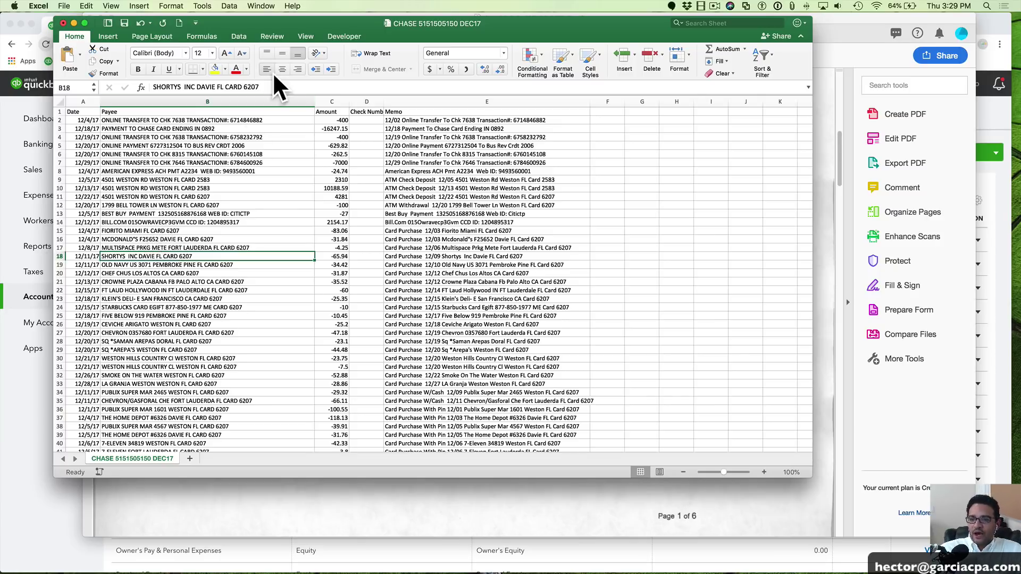
Review more transaction rows, close the spreadsheet without saving, and return to QuickBooks
left_click_drag(253, 24, 296, 25)
scroll(205, 230, "down", 20)
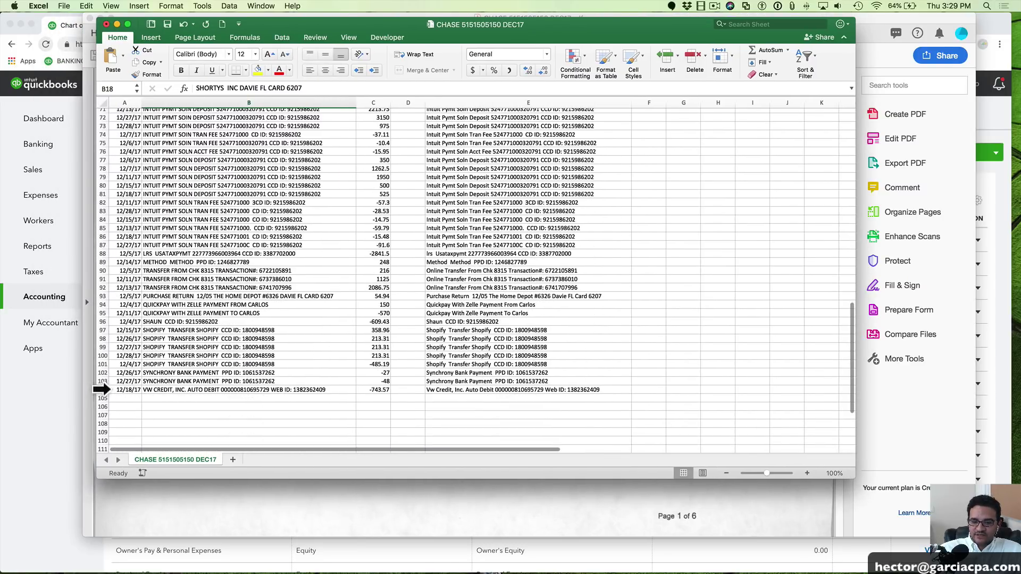
left_click_drag(101, 388, 160, 157)
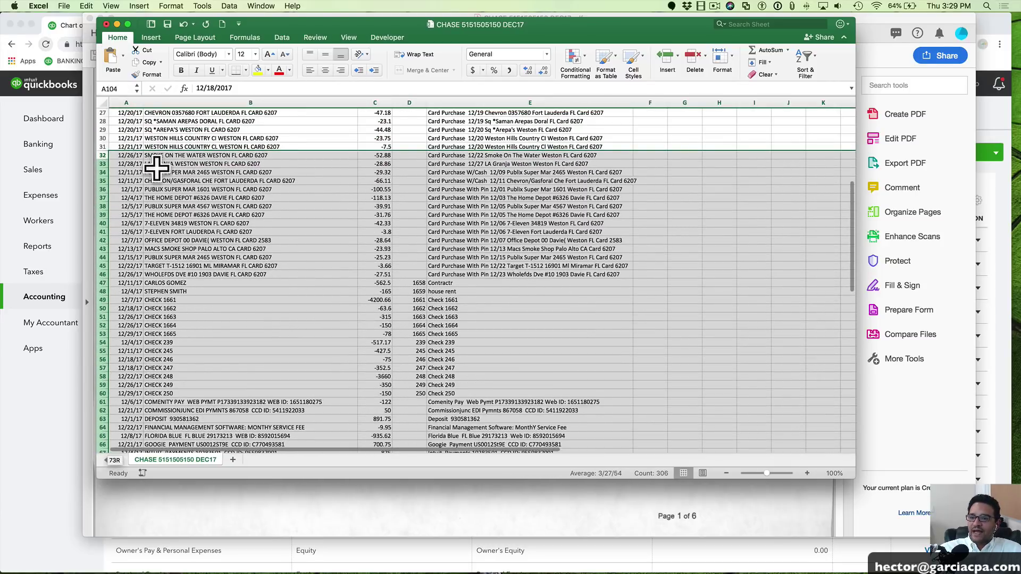
left_click(195, 170)
left_click(106, 24)
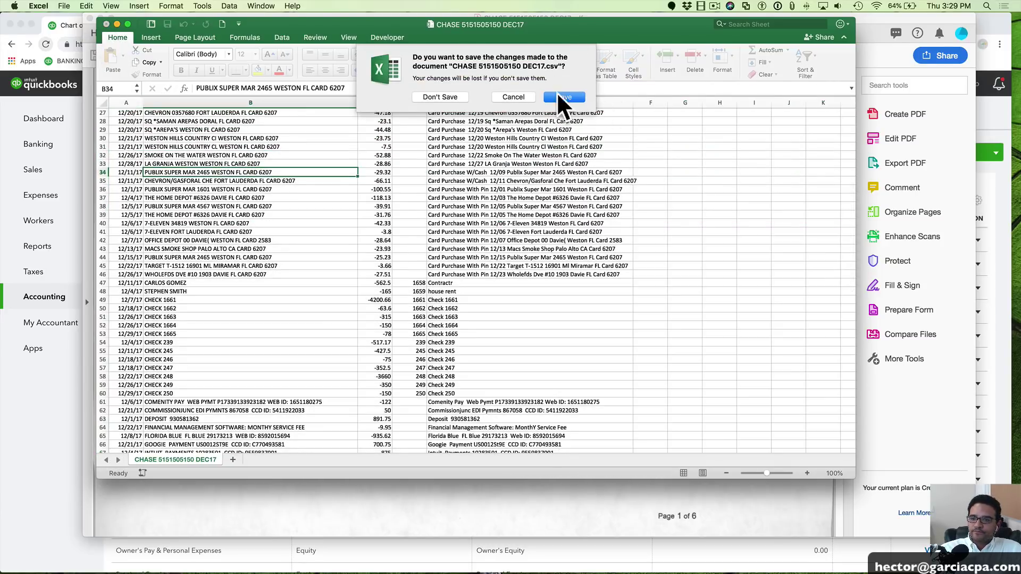
left_click(446, 94)
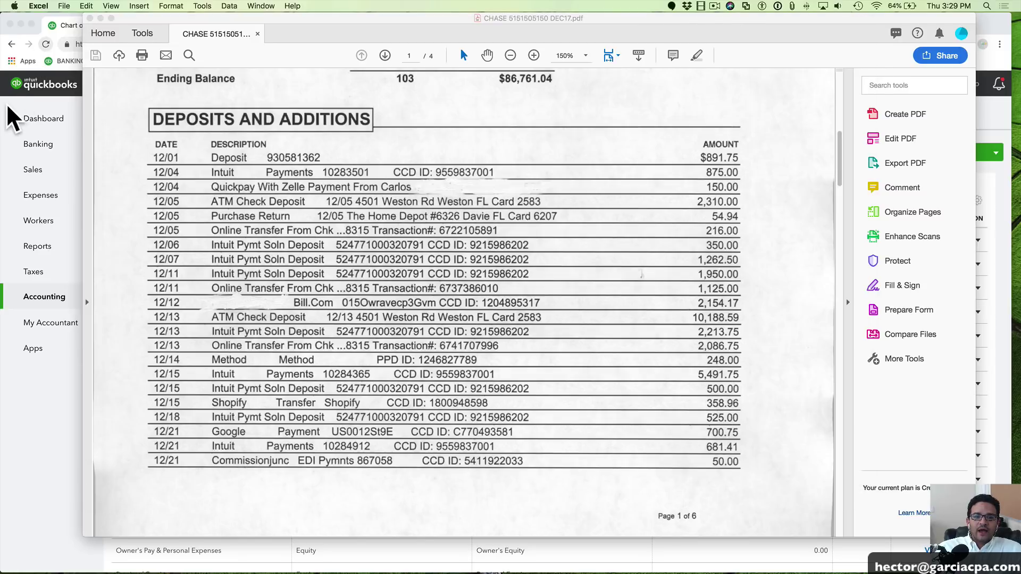
left_click(8, 105)
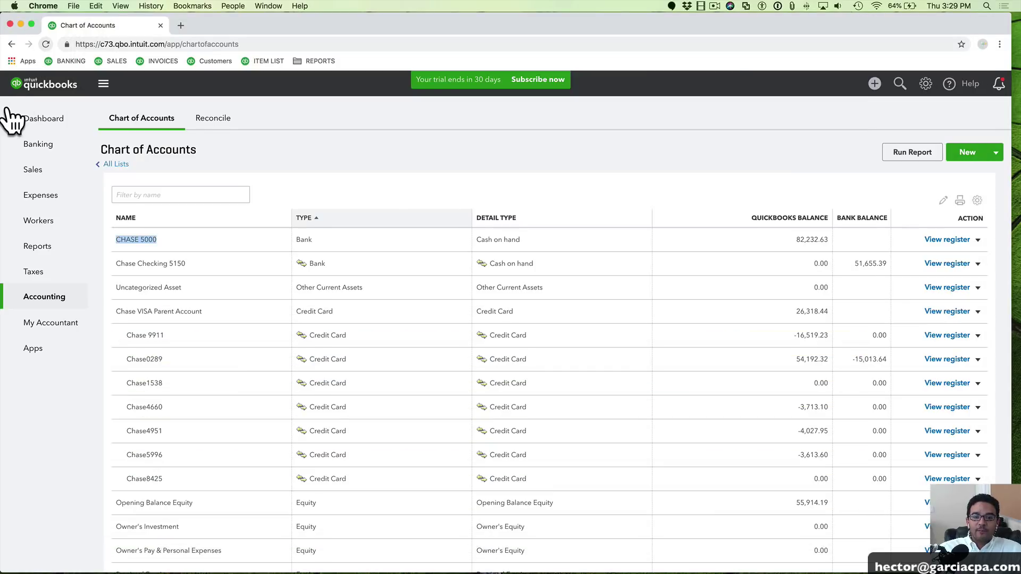
Open Banking for Chase Checking 5150 and bring up the Update feed options
left_click(42, 146)
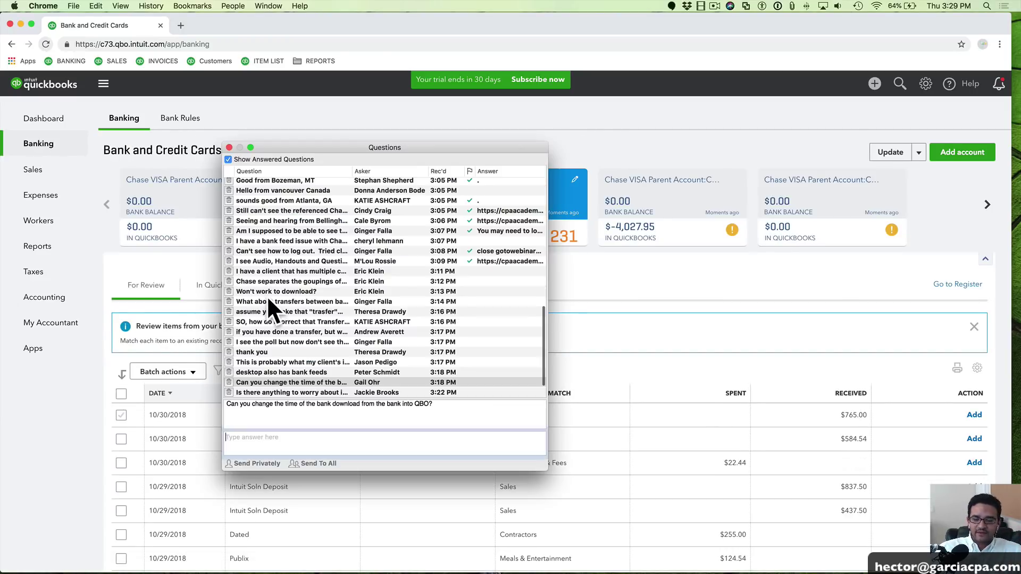
left_click_drag(392, 148, 1, 155)
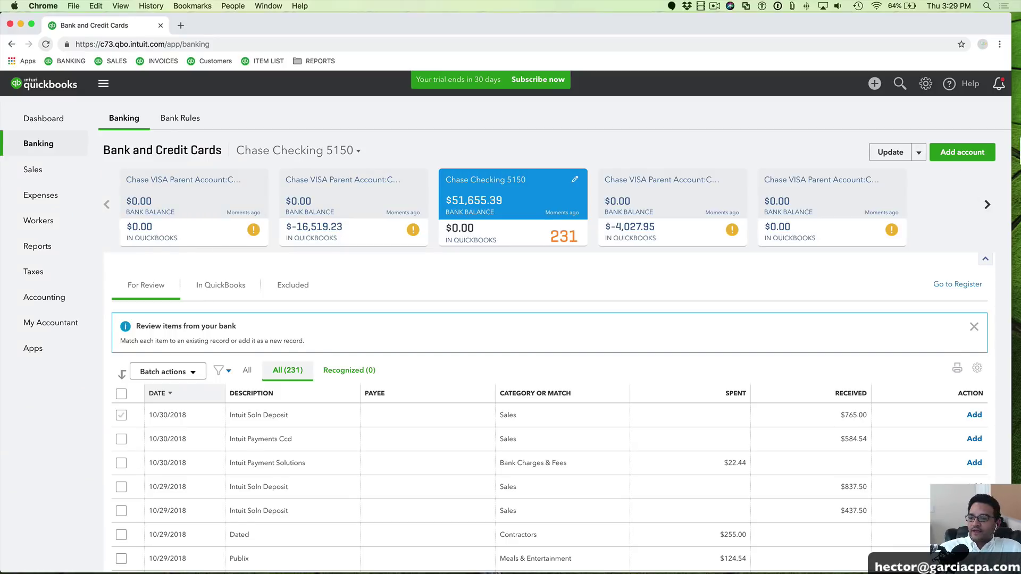
left_click(918, 152)
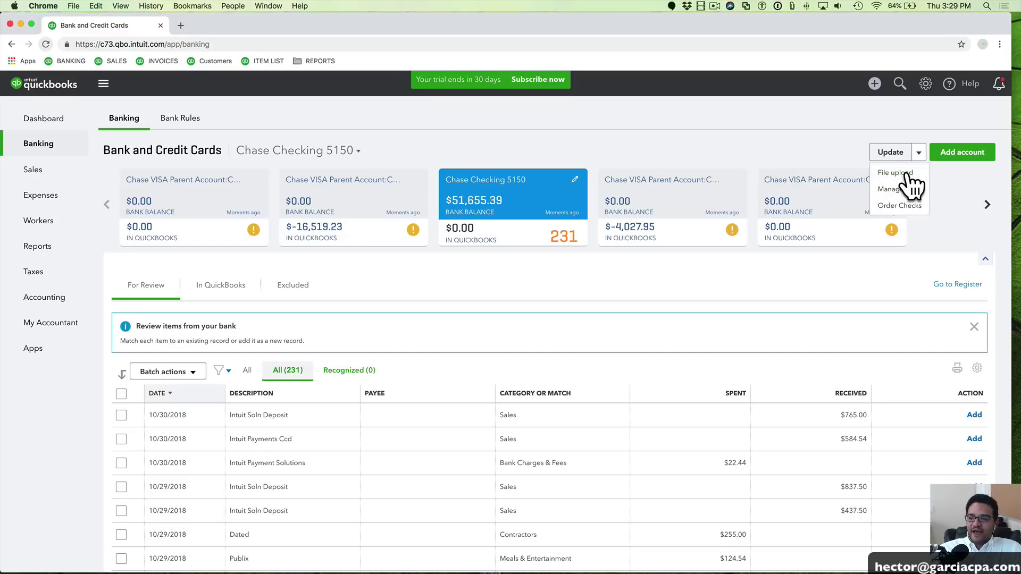
Start a bank file upload and browse to the Desktop BANK FEEDS DEMO folder
left_click(907, 173)
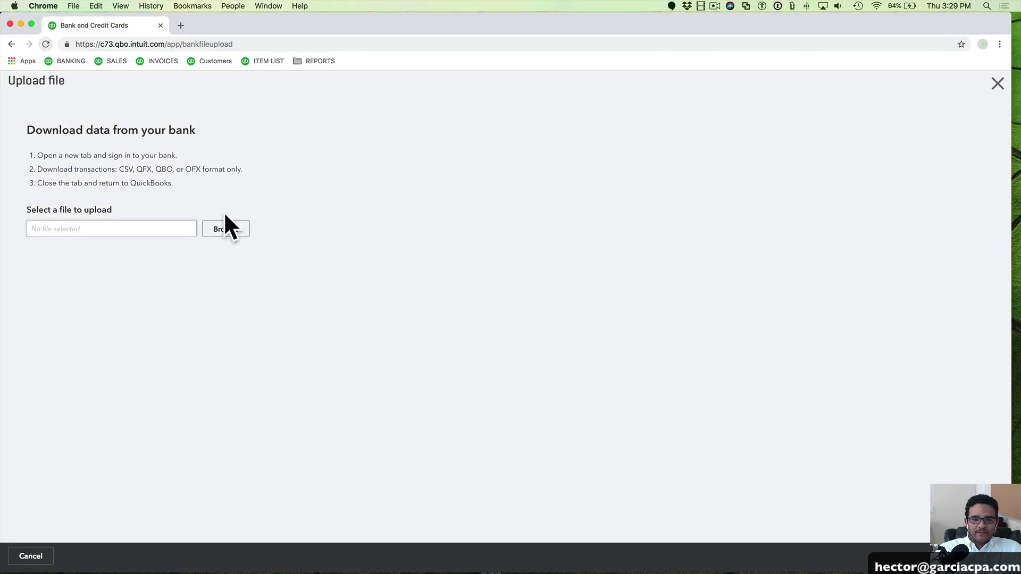
left_click(234, 232)
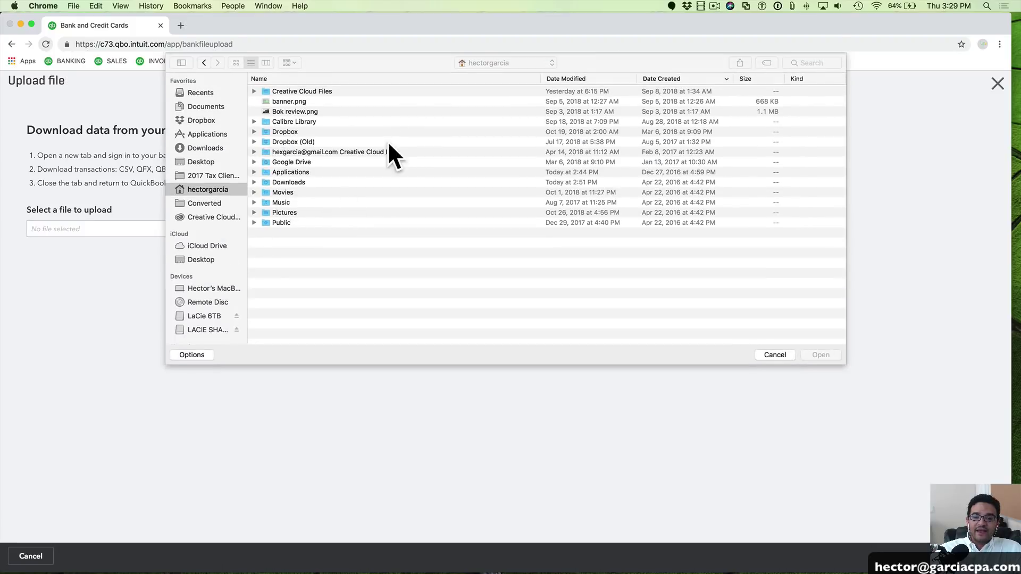
left_click(202, 161)
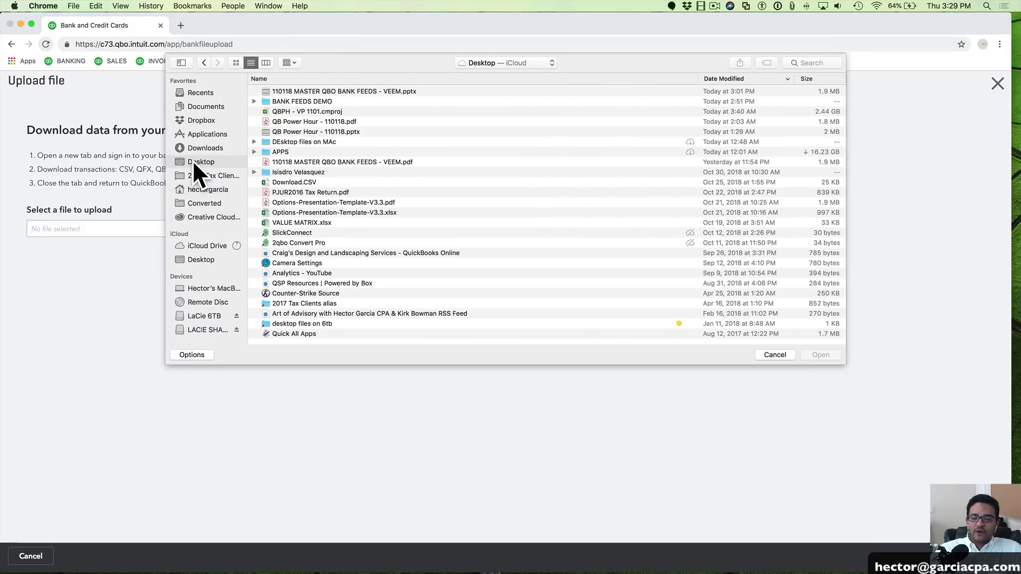
double_click(306, 101)
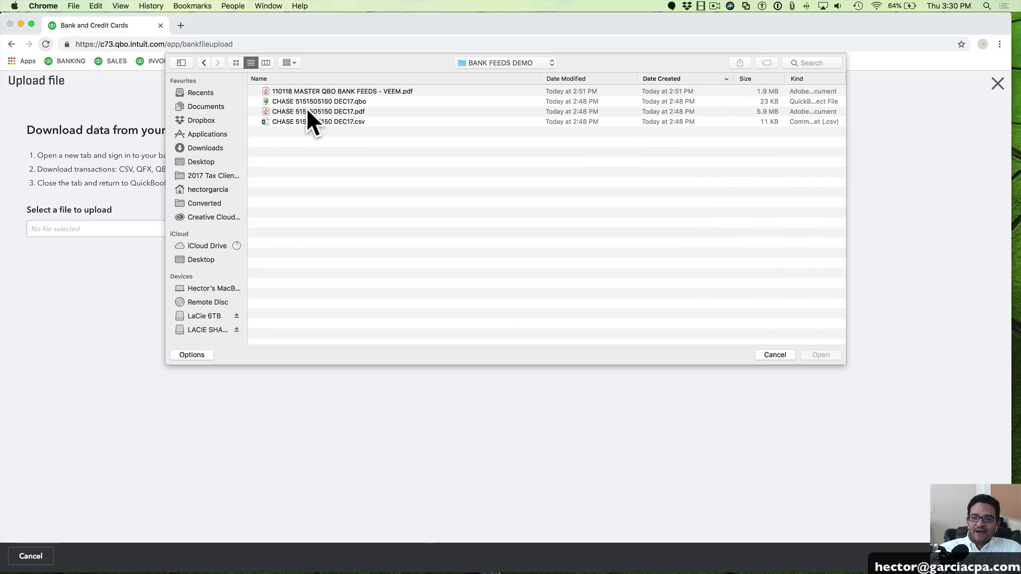
left_click(345, 100)
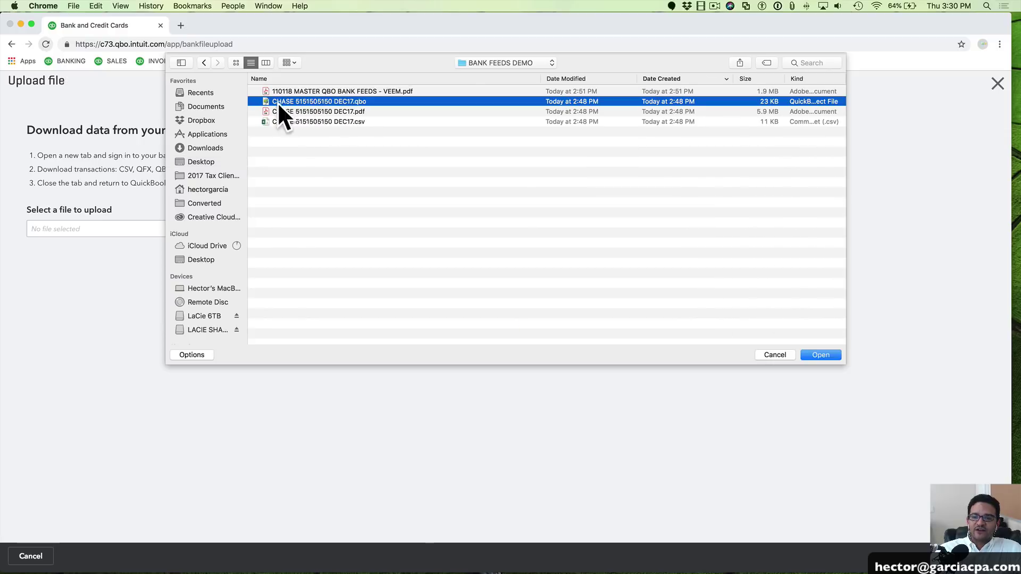
left_click(352, 101)
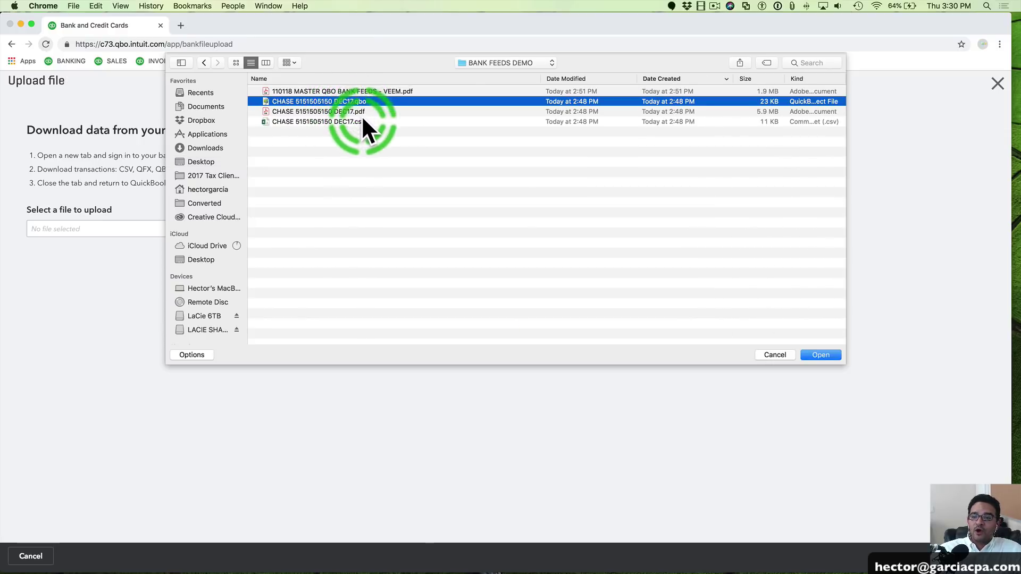
left_click(359, 122)
left_click(362, 103)
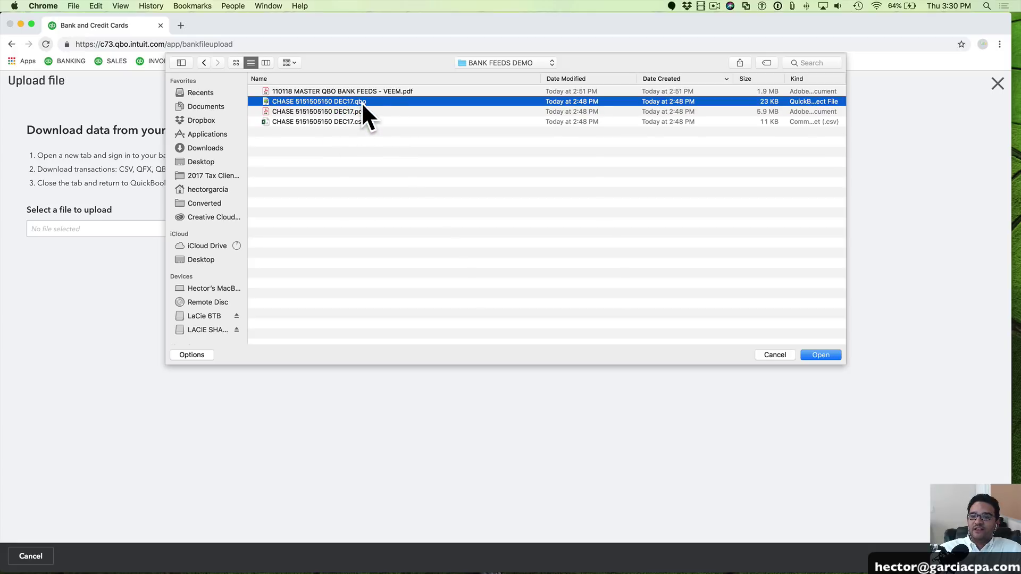
left_click(357, 120)
left_click(357, 100)
left_click(356, 120)
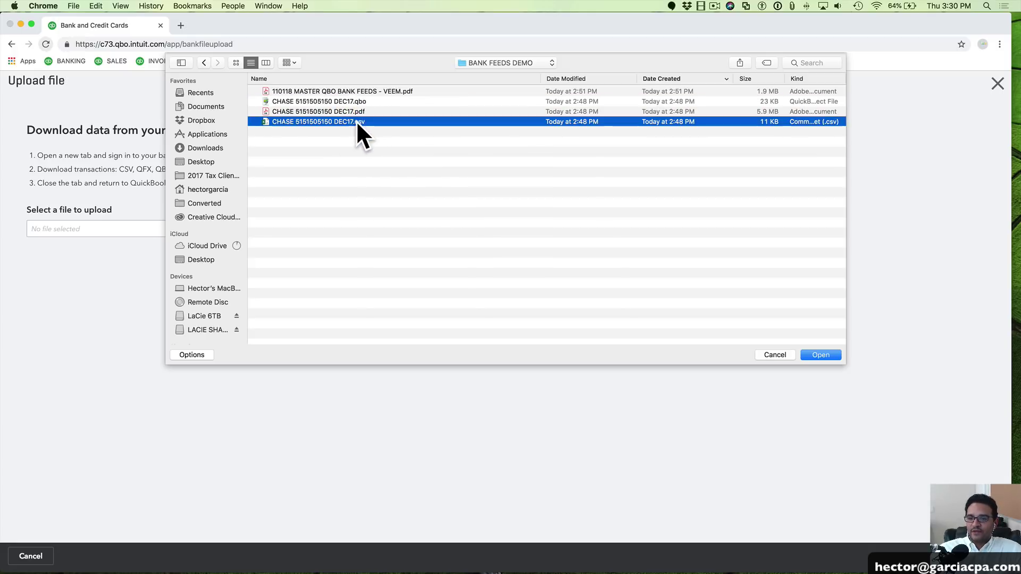
left_click(340, 101)
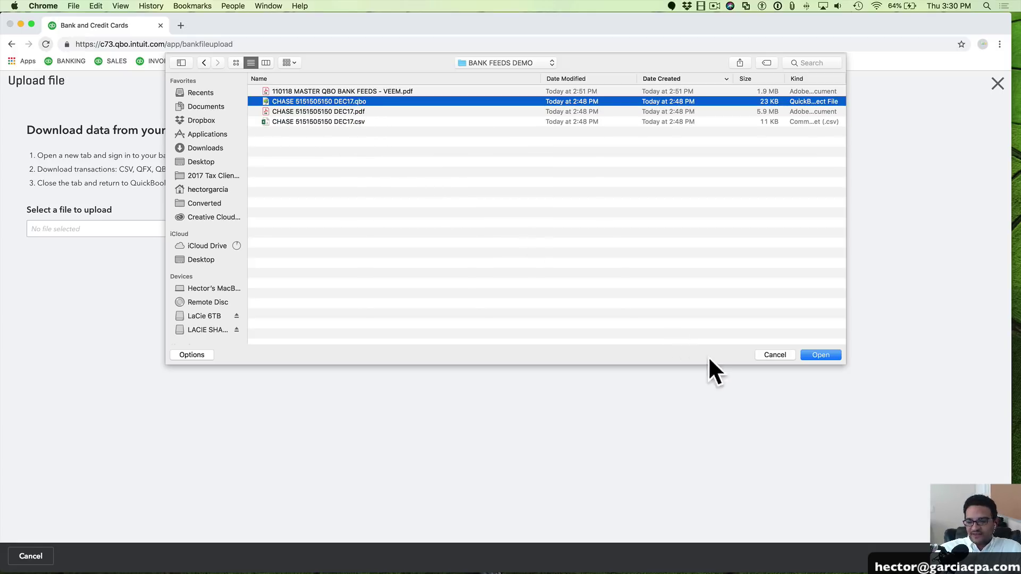
left_click(820, 353)
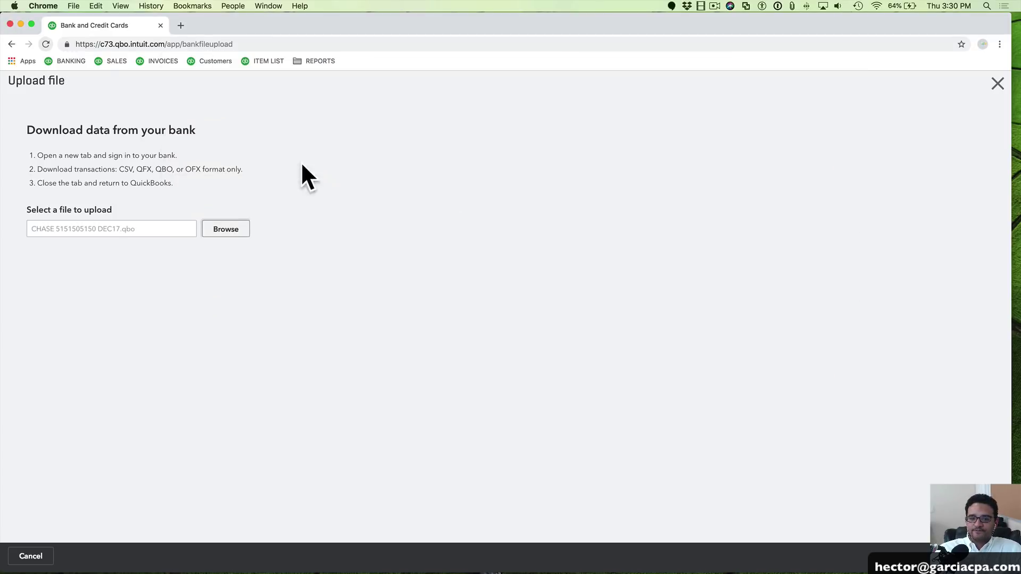
left_click(989, 556)
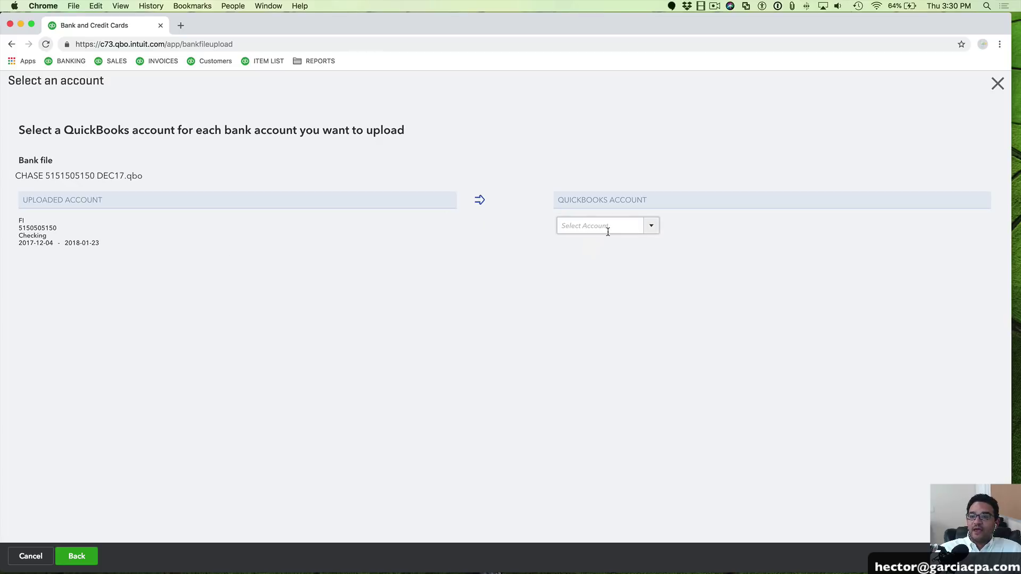
Match the uploaded DEC17 file to the CHASE 5000 account and finish the import
left_click(650, 227)
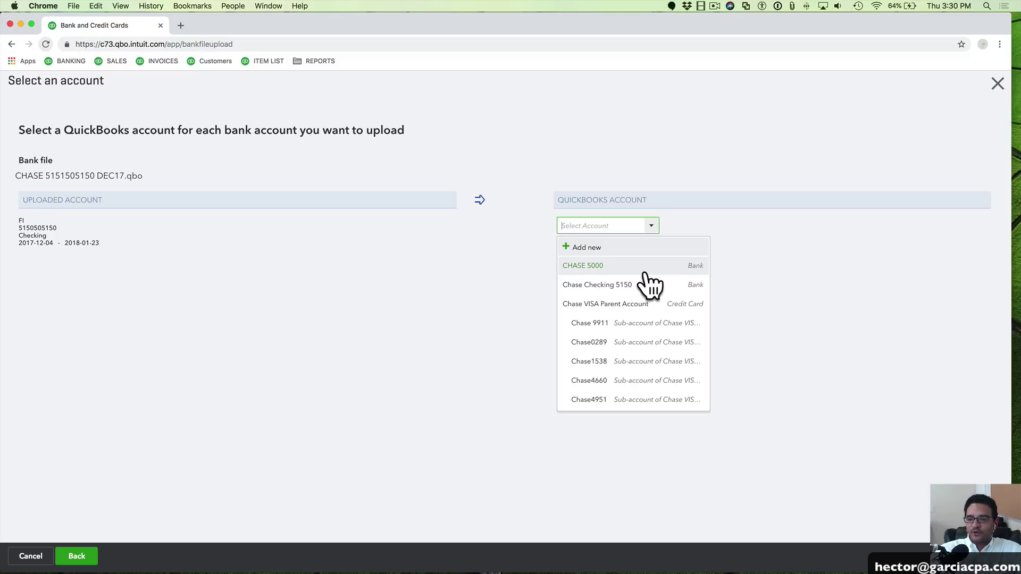
left_click(601, 268)
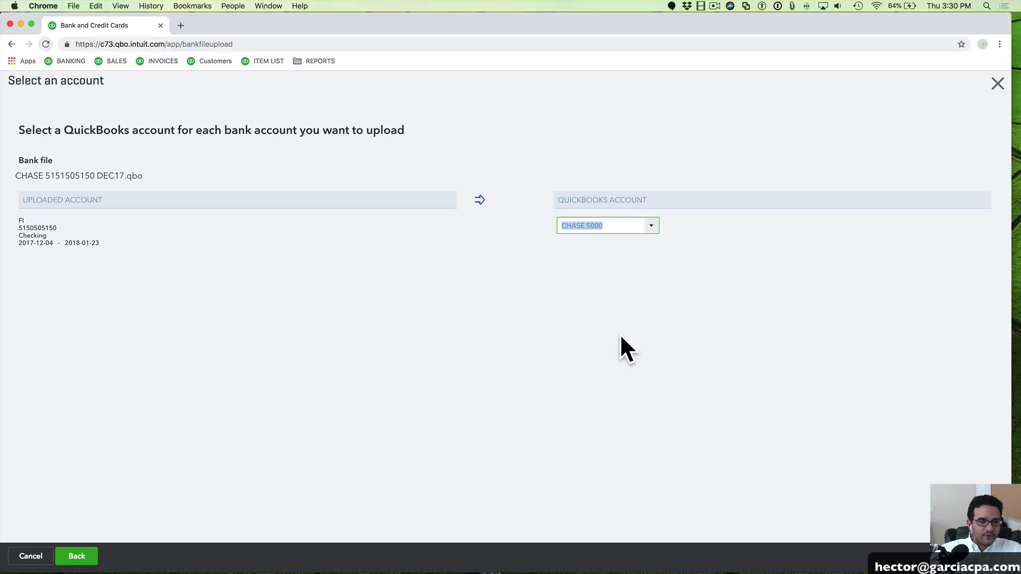
left_click(984, 556)
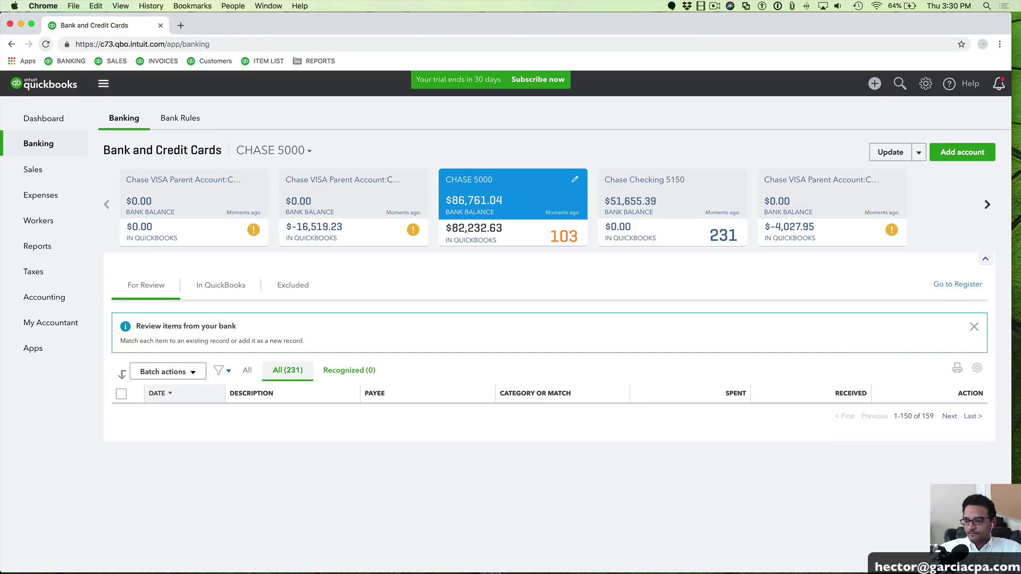
Widen the browser to full width and inspect the Chase Checking 5150 feed's 10/30/2018 deposit
left_click_drag(1011, 572, 1020, 573)
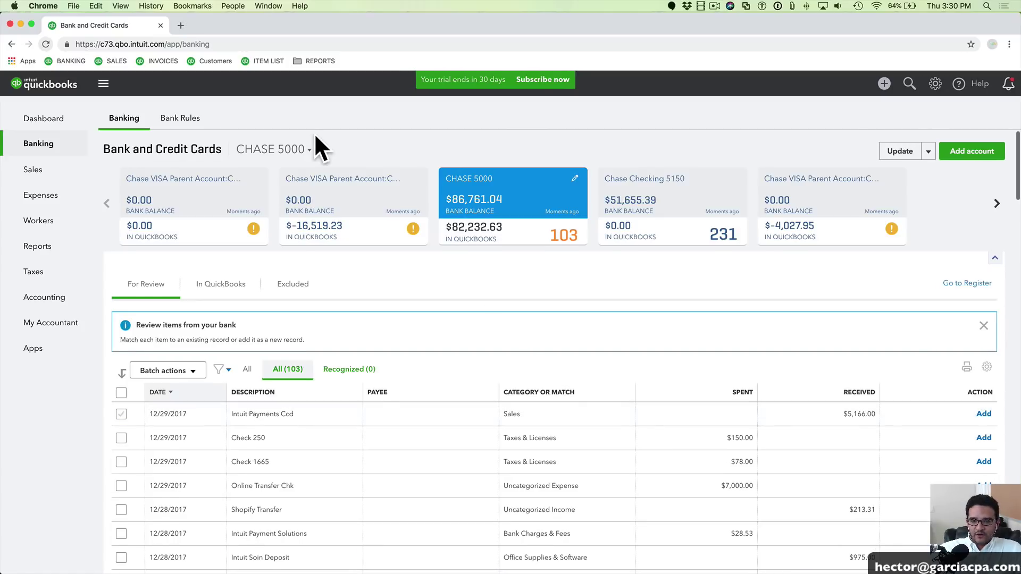
left_click(679, 184)
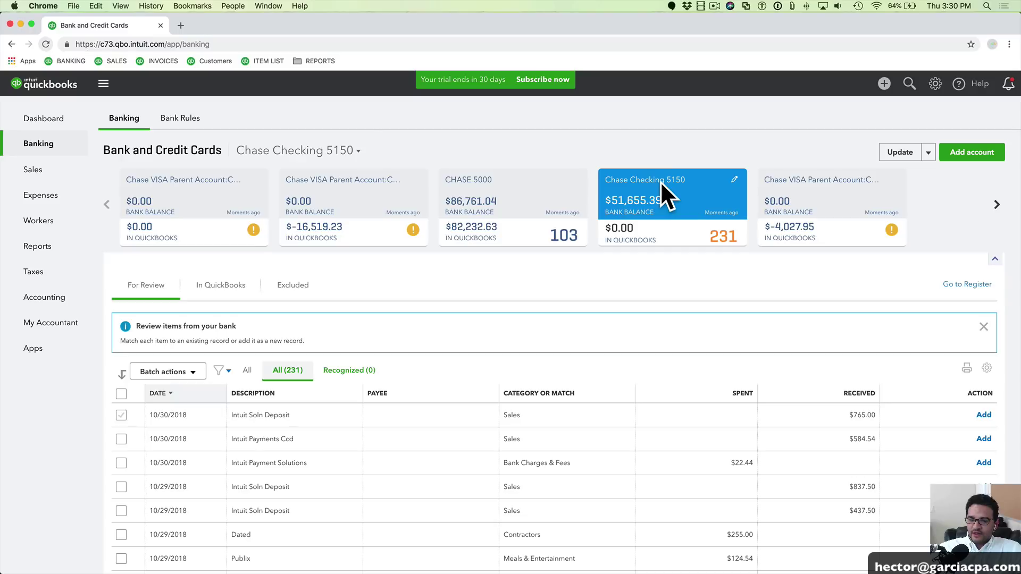
scroll(429, 362, "down", 3)
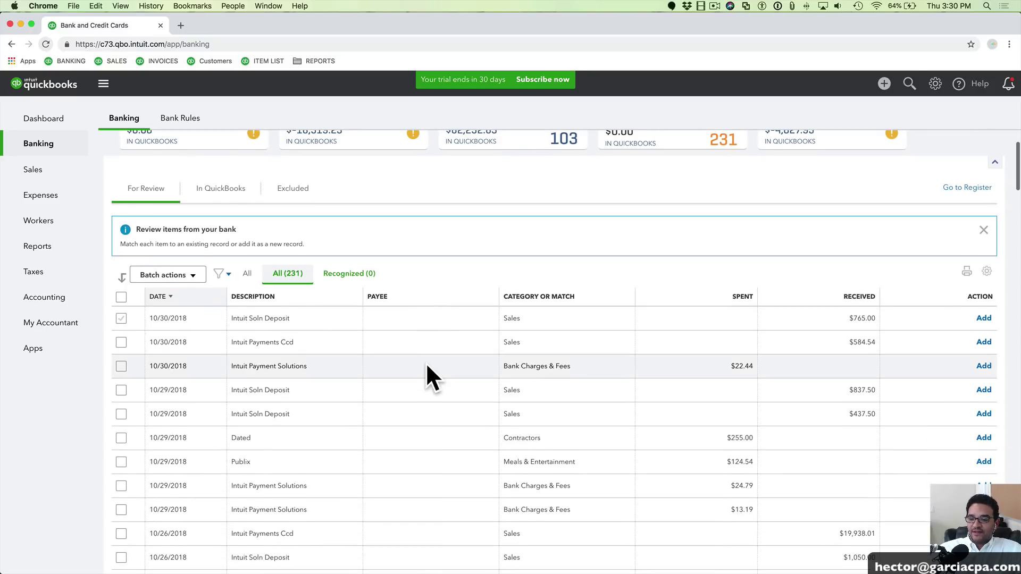
left_click_drag(150, 318, 193, 320)
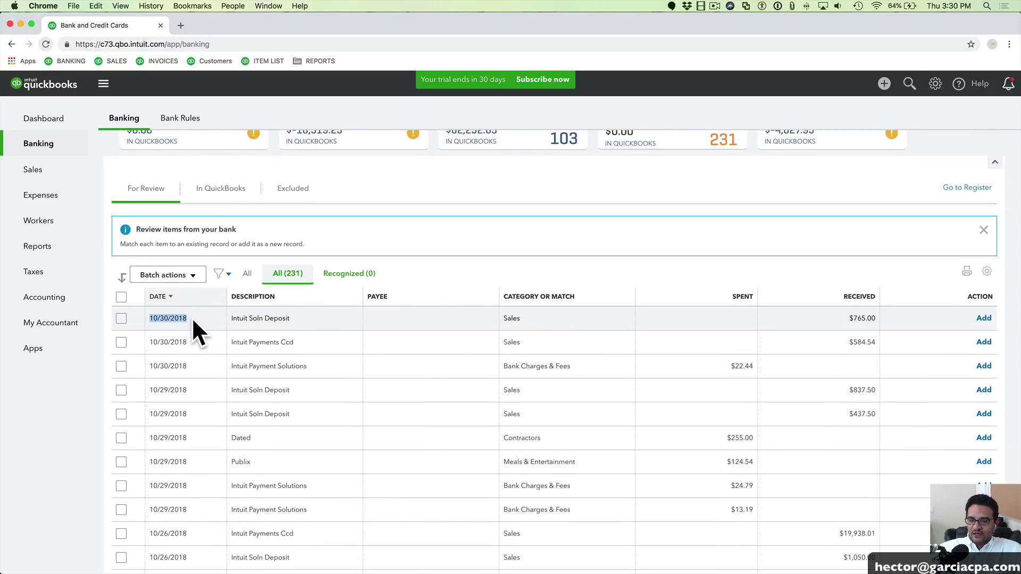
left_click(192, 317)
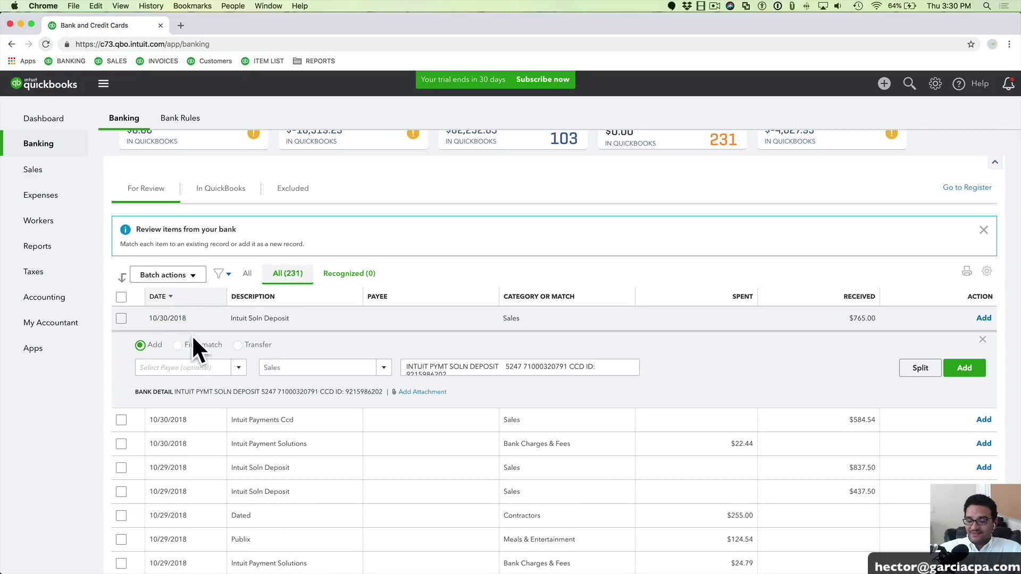
scroll(194, 340, "down", 5)
scroll(193, 343, "up", 3)
scroll(194, 343, "down", 10)
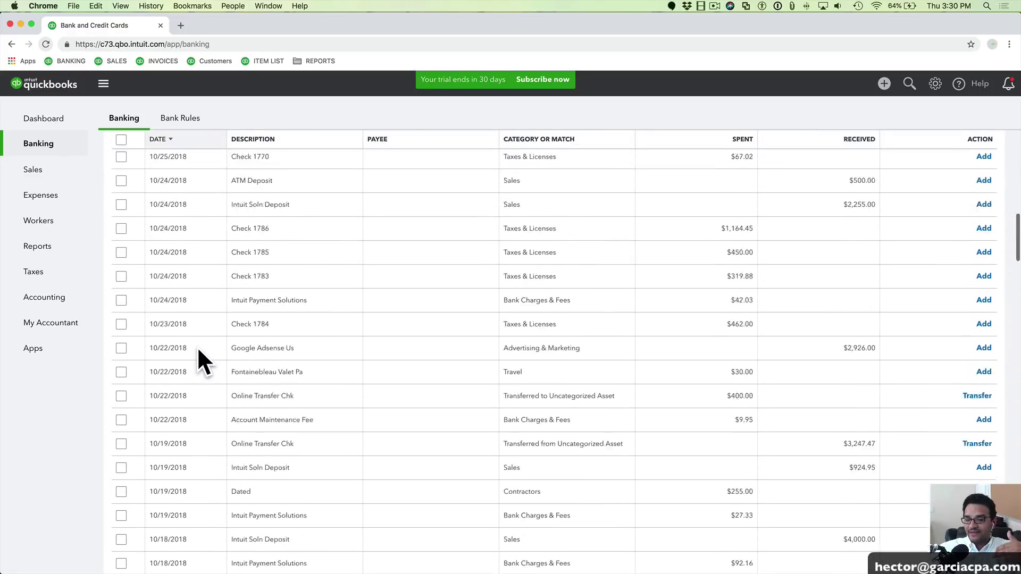
scroll(400, 286, "up", 15)
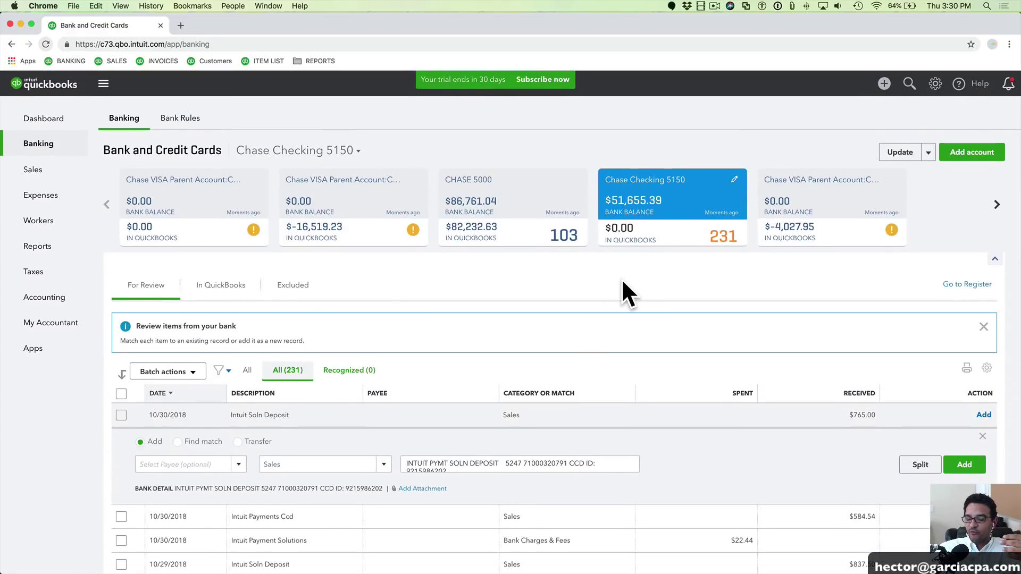
Switch back to the CHASE 5000 feed and browse its 103 For Review transactions
left_click(497, 181)
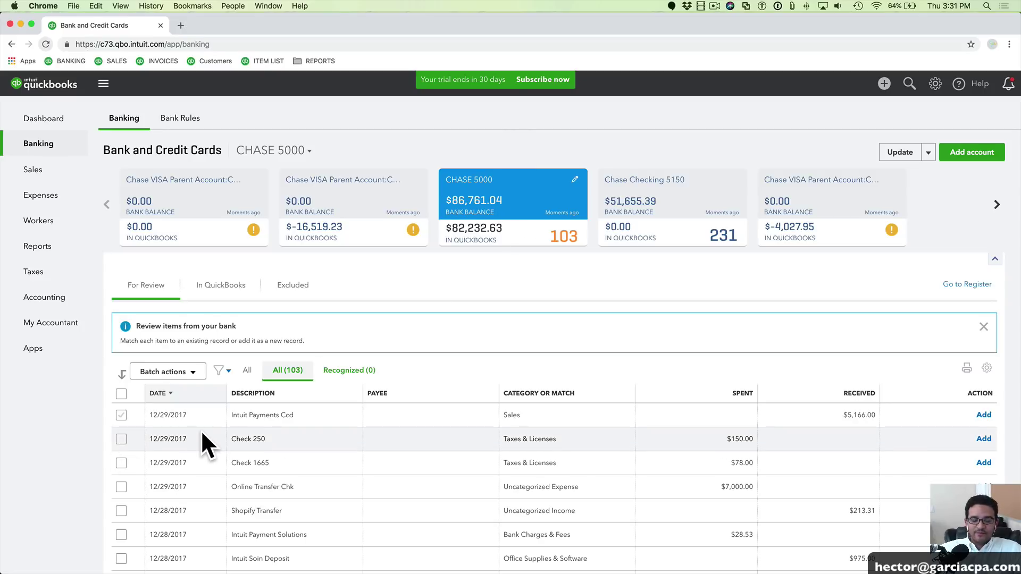
scroll(200, 430, "down", 3)
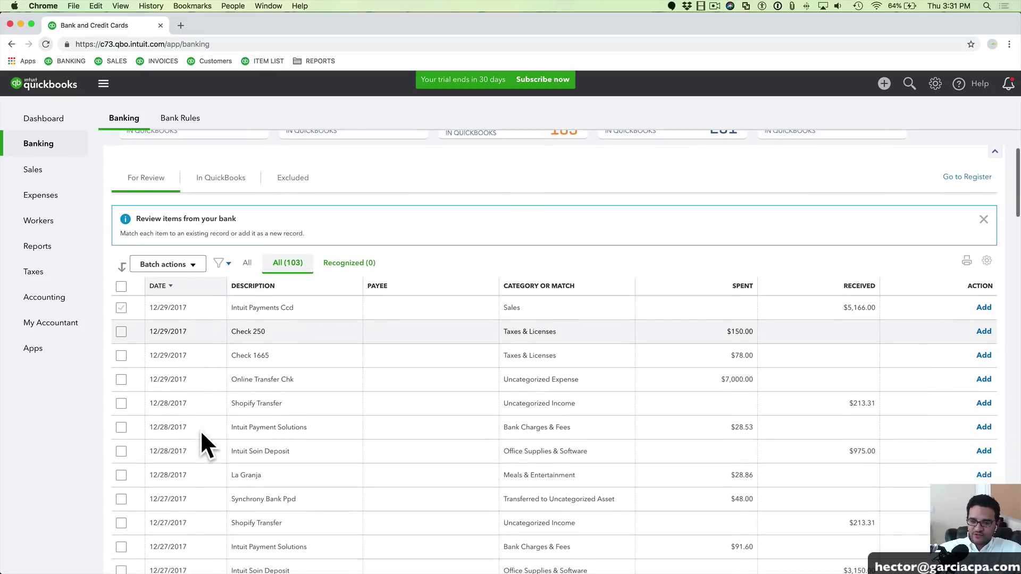
scroll(200, 429, "up", 3)
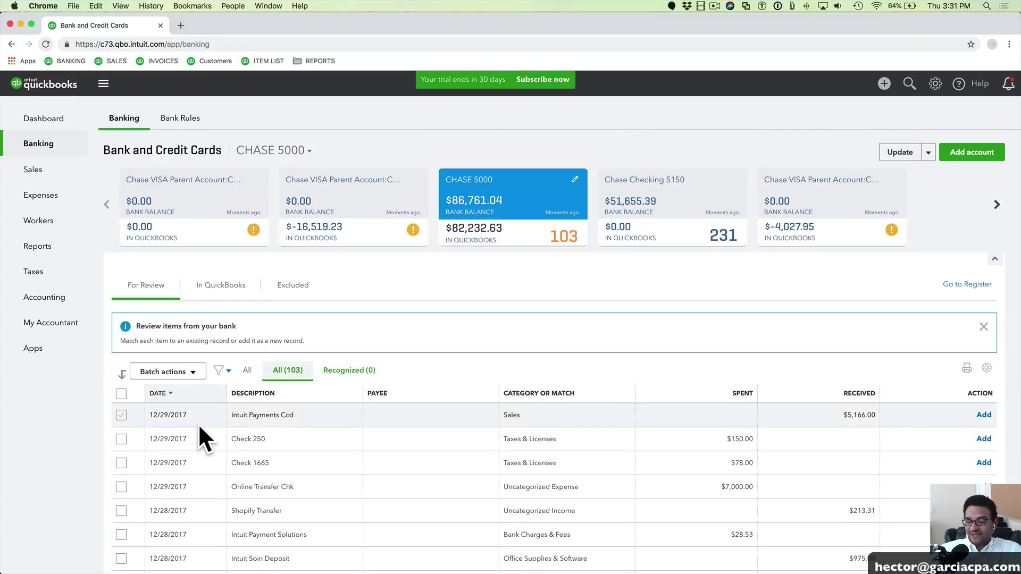
scroll(199, 426, "down", 15)
scroll(203, 422, "up", 15)
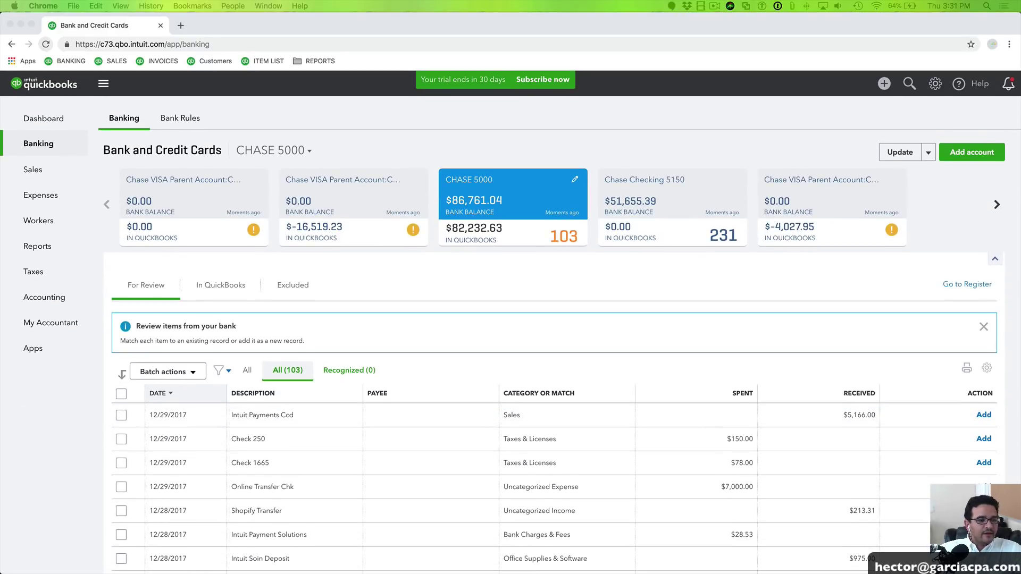
Highlight the statement's 12/04 Intuit Payments line and sort the bank feed oldest first
key("super+Tab")
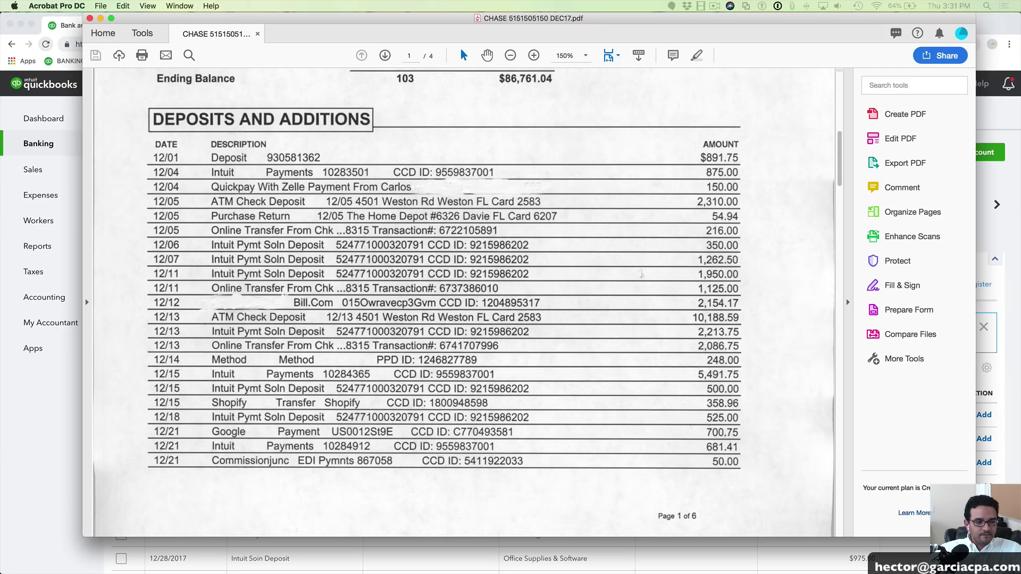
left_click_drag(290, 19, 550, 42)
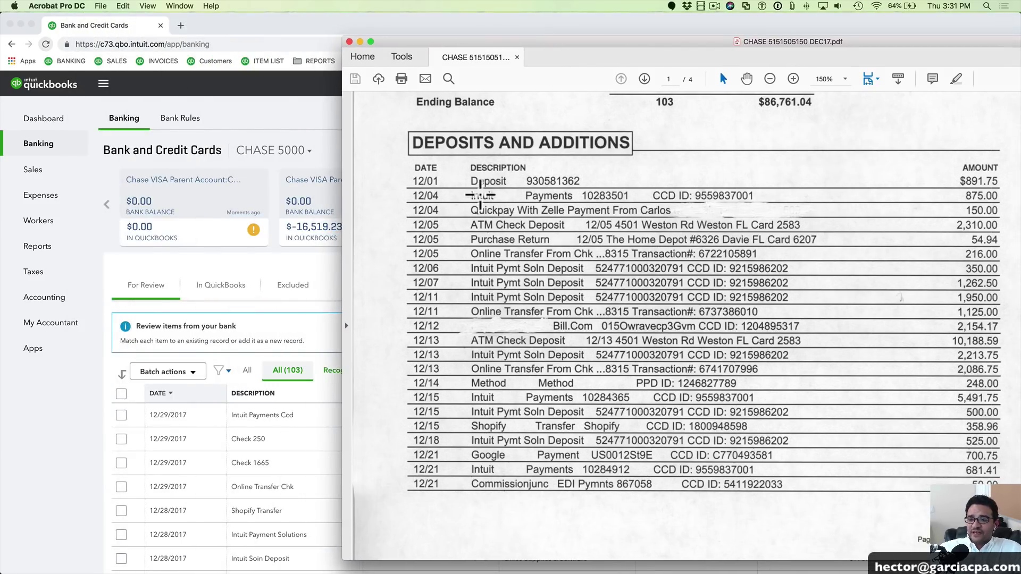
left_click_drag(468, 195, 777, 205)
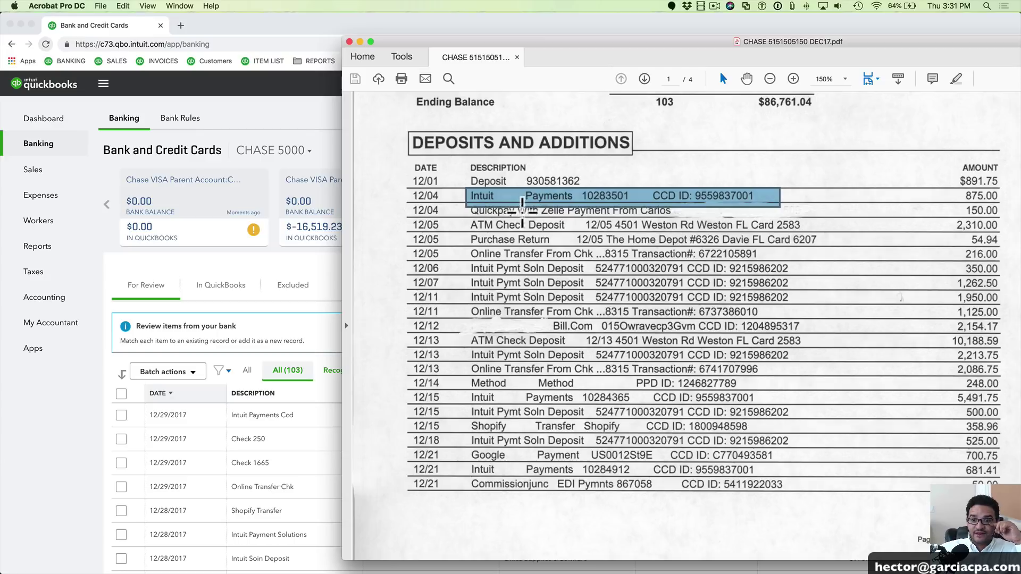
left_click(307, 277)
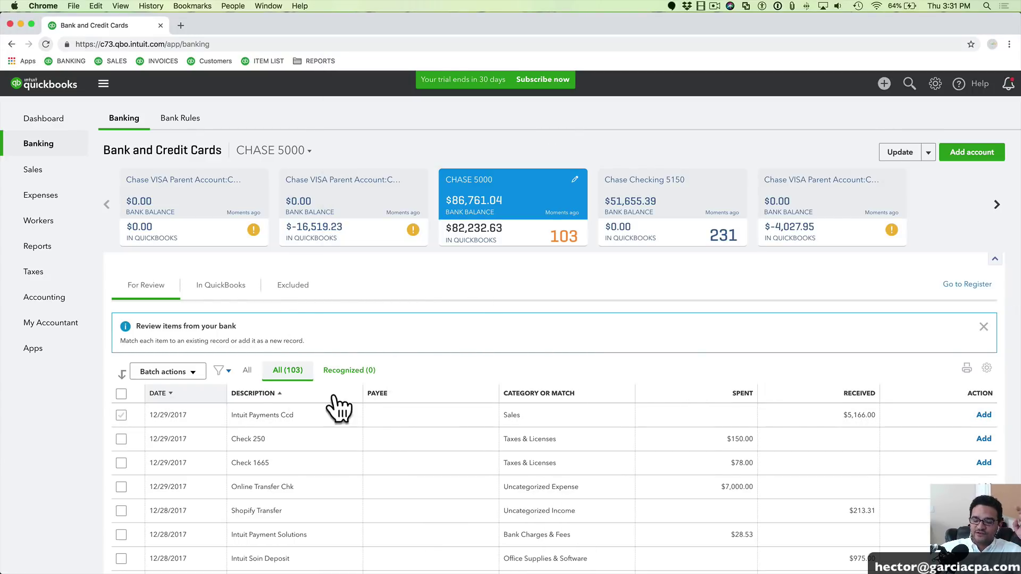
left_click(179, 396)
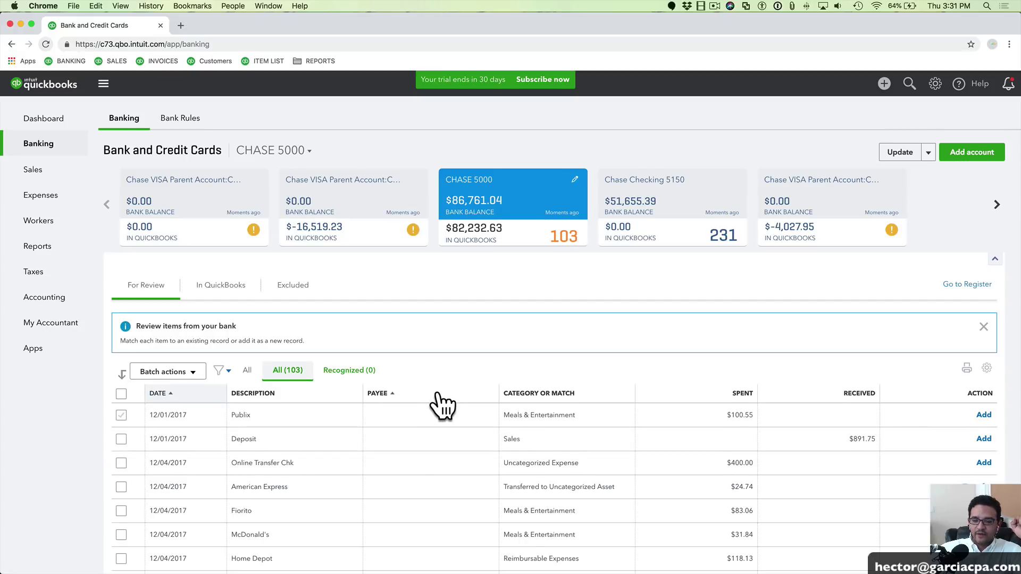
scroll(437, 342, "down", 1)
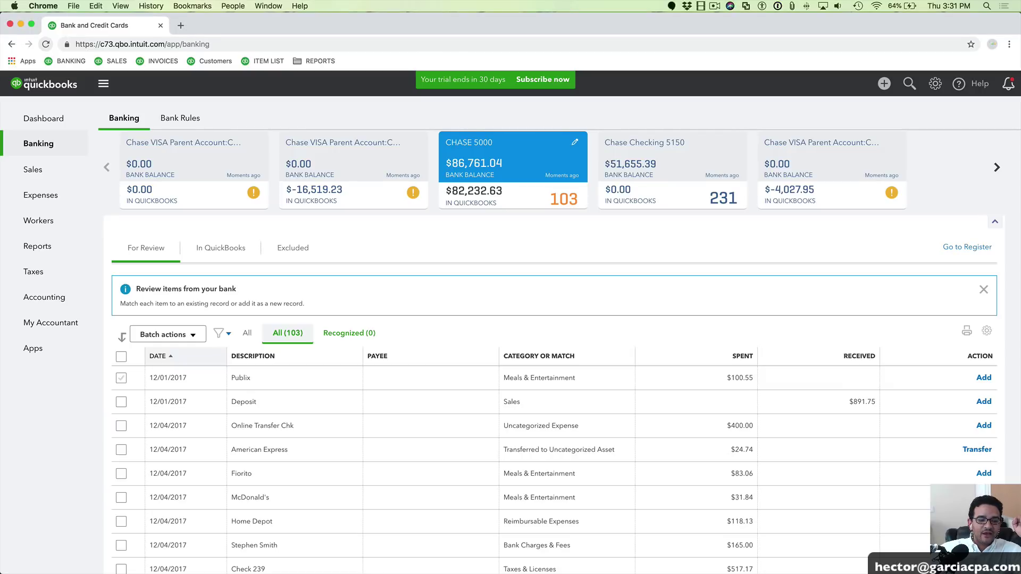
Highlight the 12/04 Zelle payment on the statement and expand the 12/01 deposit in QuickBooks
key("super+Tab")
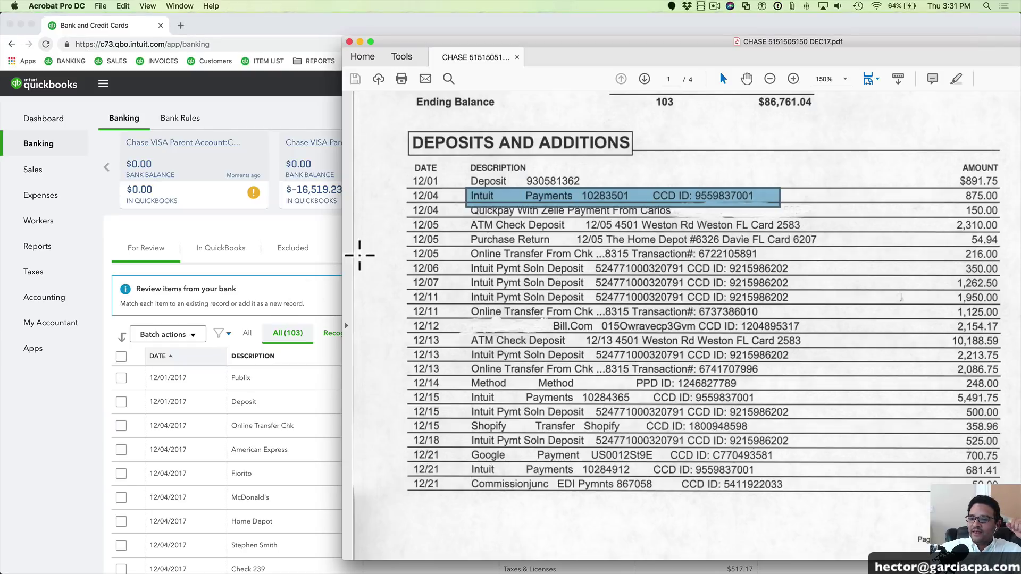
left_click_drag(553, 40, 615, 63)
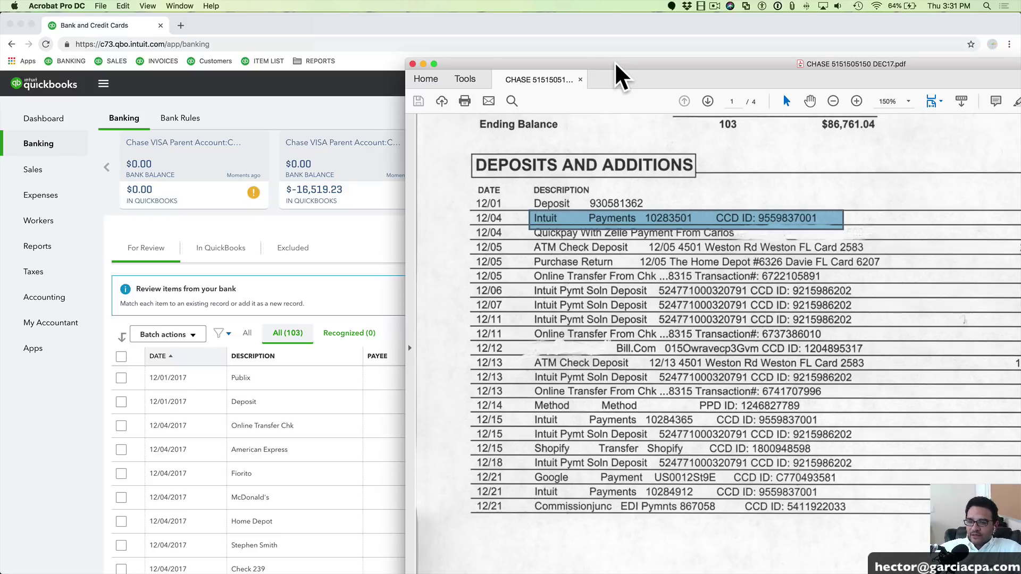
left_click(598, 227)
left_click(600, 240)
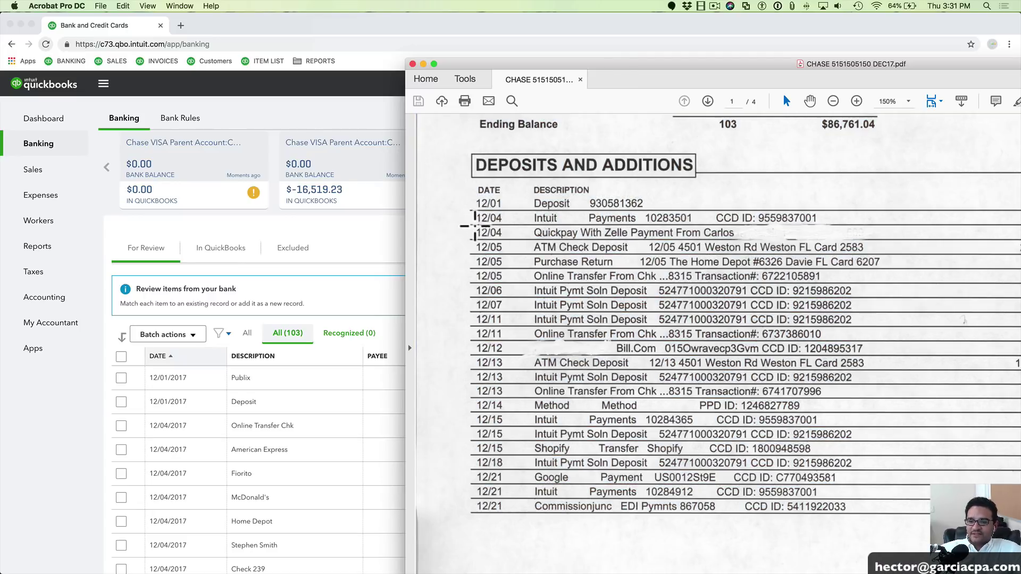
left_click_drag(502, 232, 767, 234)
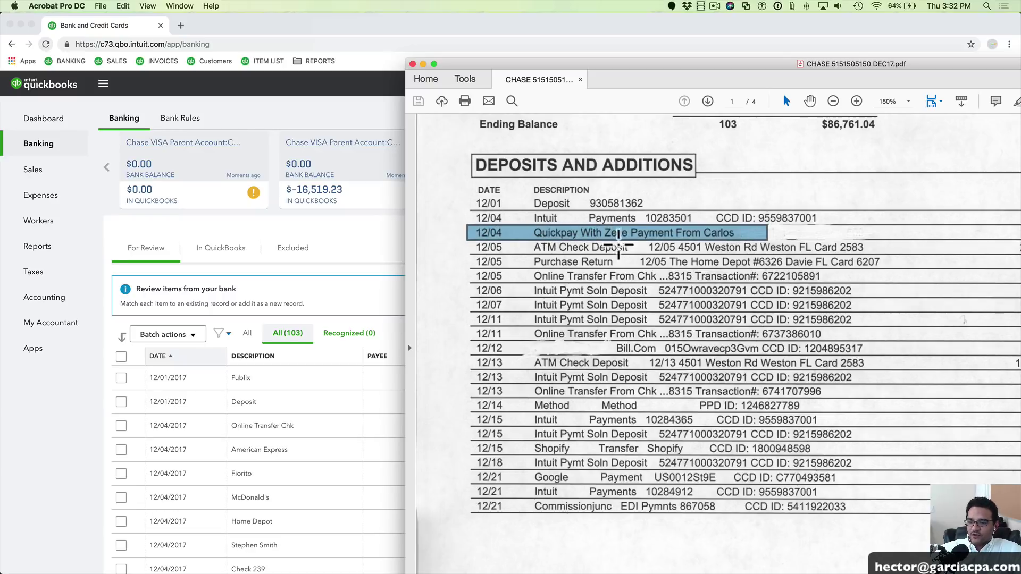
left_click(553, 237)
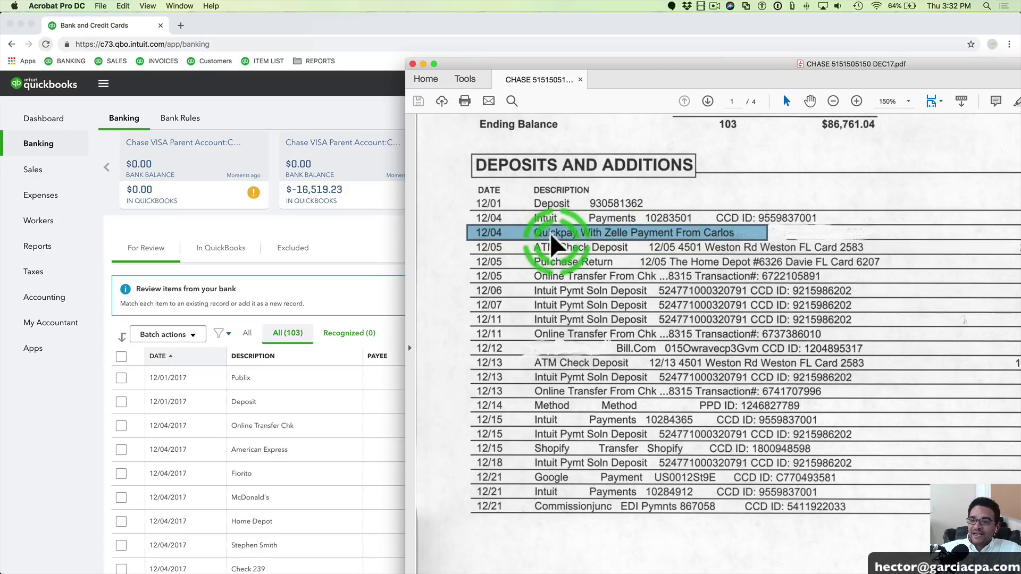
left_click(707, 236)
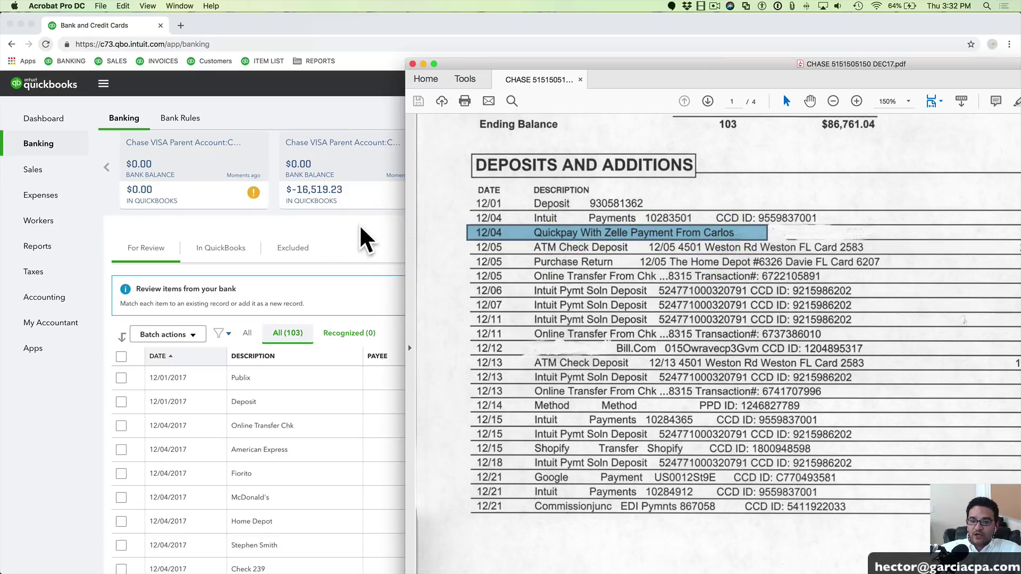
left_click(365, 222)
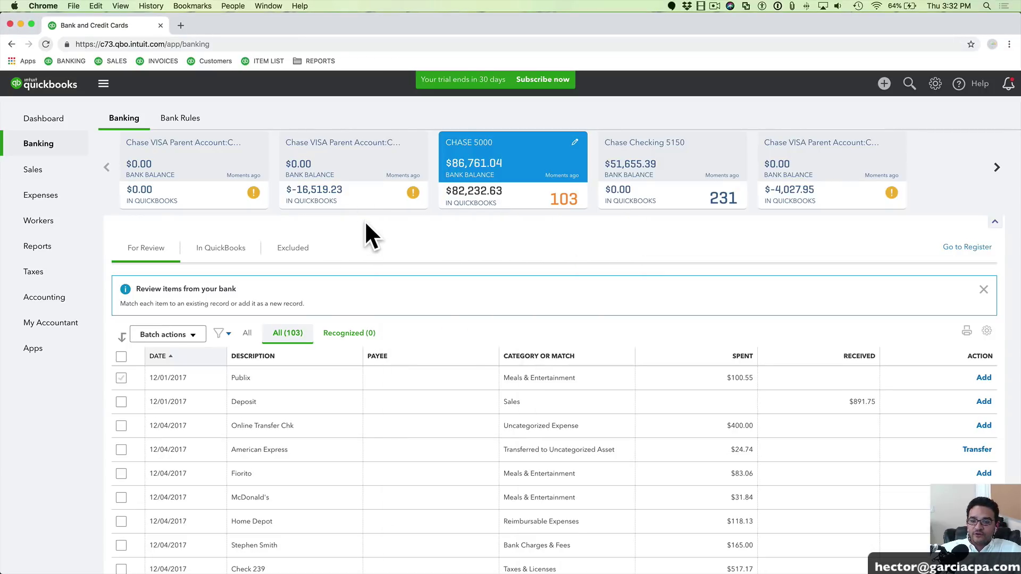
left_click(301, 403)
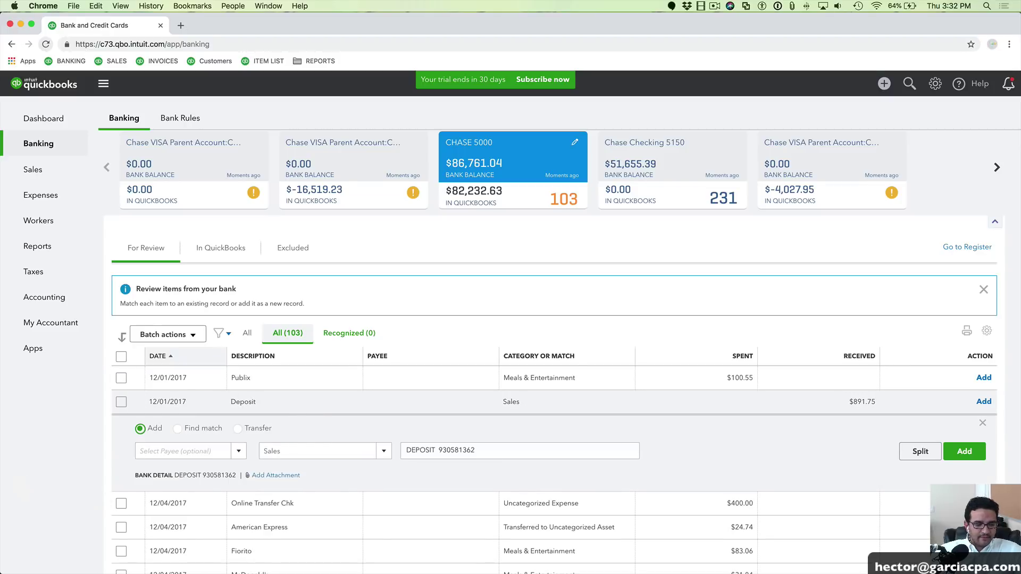
Move the statement window down and open the Quickpay With Zelle transaction in the feed
key("super+Tab")
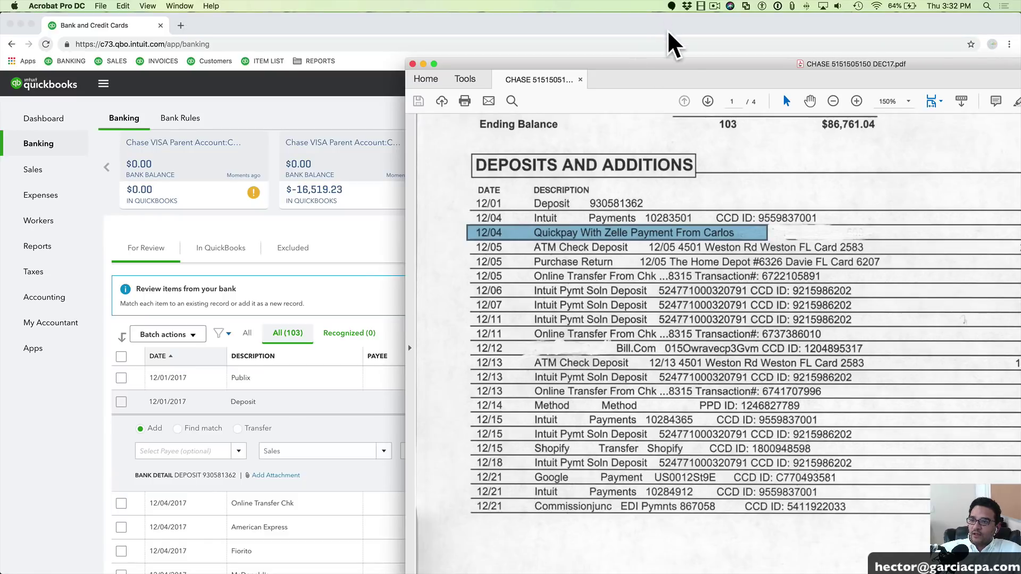
left_click_drag(665, 65, 476, 56)
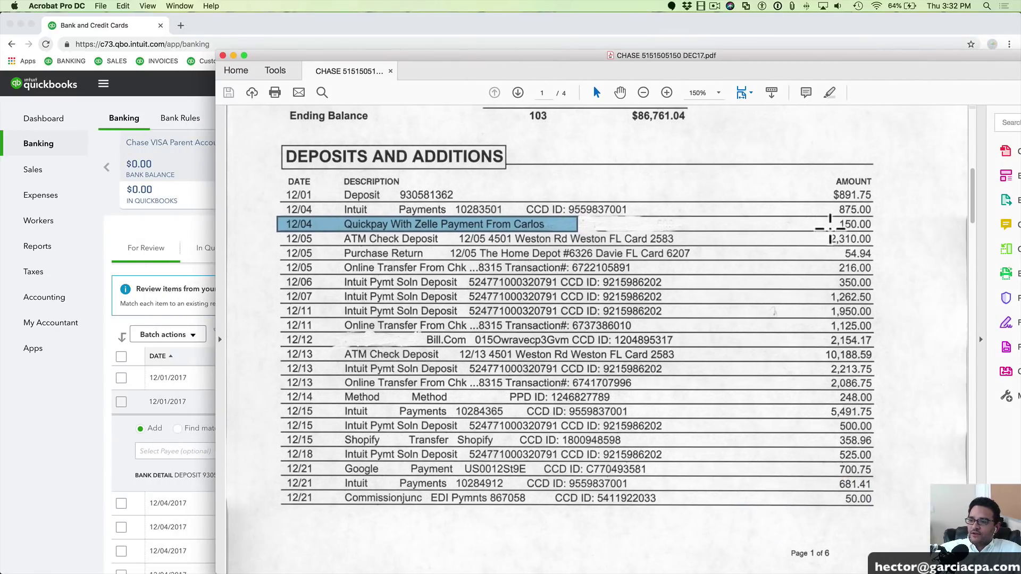
left_click_drag(346, 53, 486, 521)
scroll(573, 337, "down", 10)
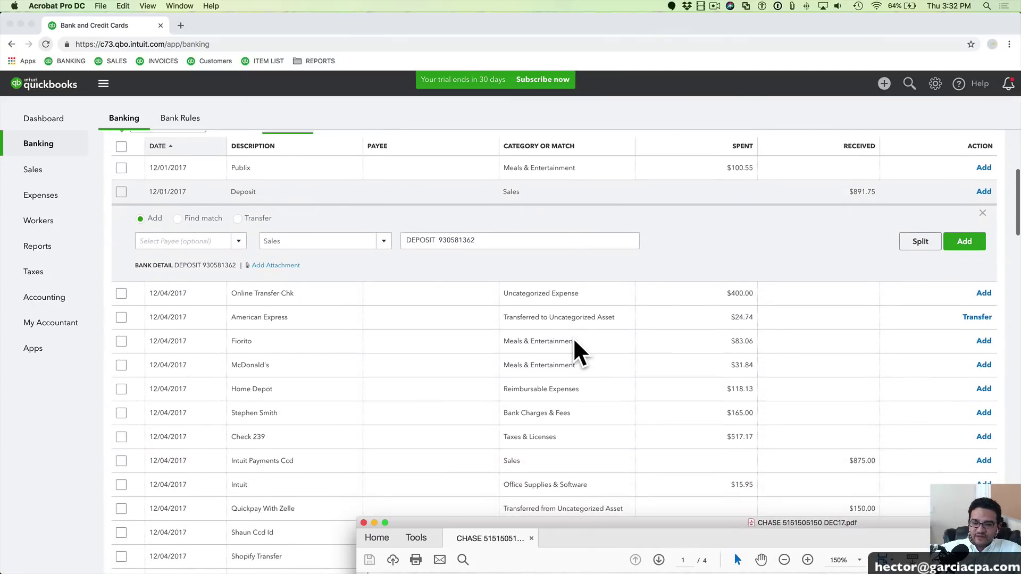
scroll(425, 447, "down", 4)
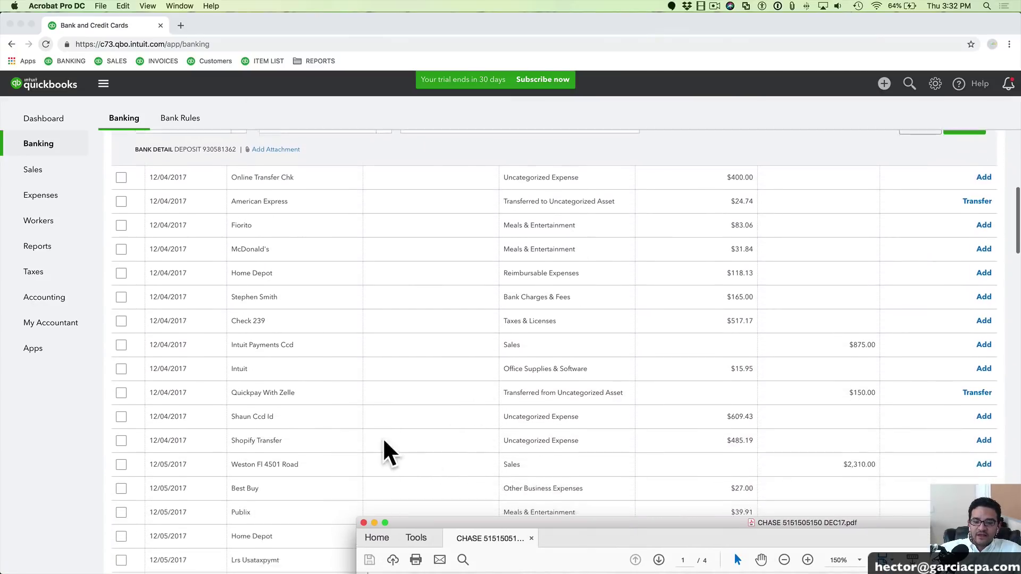
left_click(297, 372)
left_click_drag(232, 374, 301, 371)
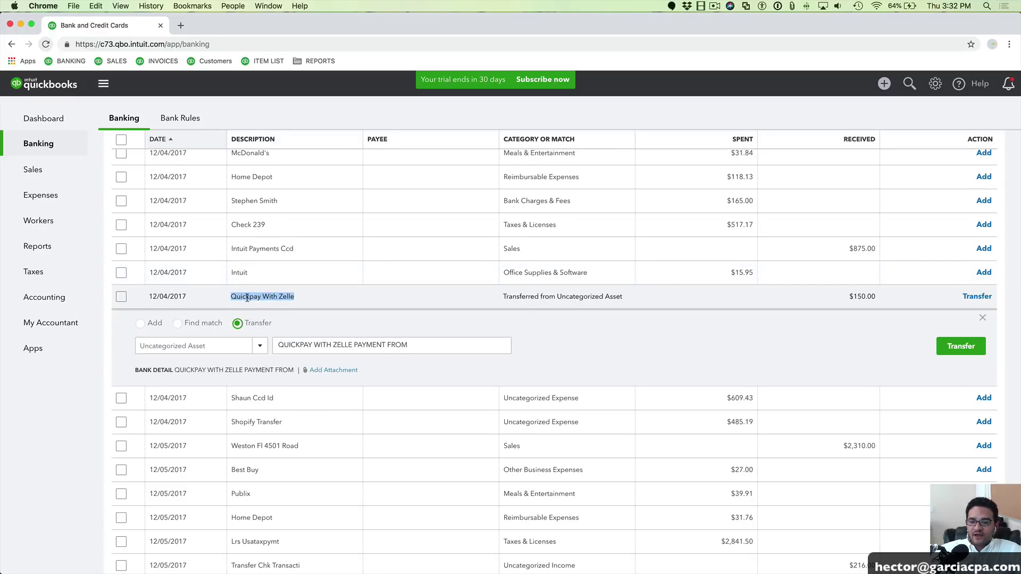
Check the $150 Quickpay With Zelle transfer account, then switch it to Add under Uncategorized Asset
left_click(300, 296)
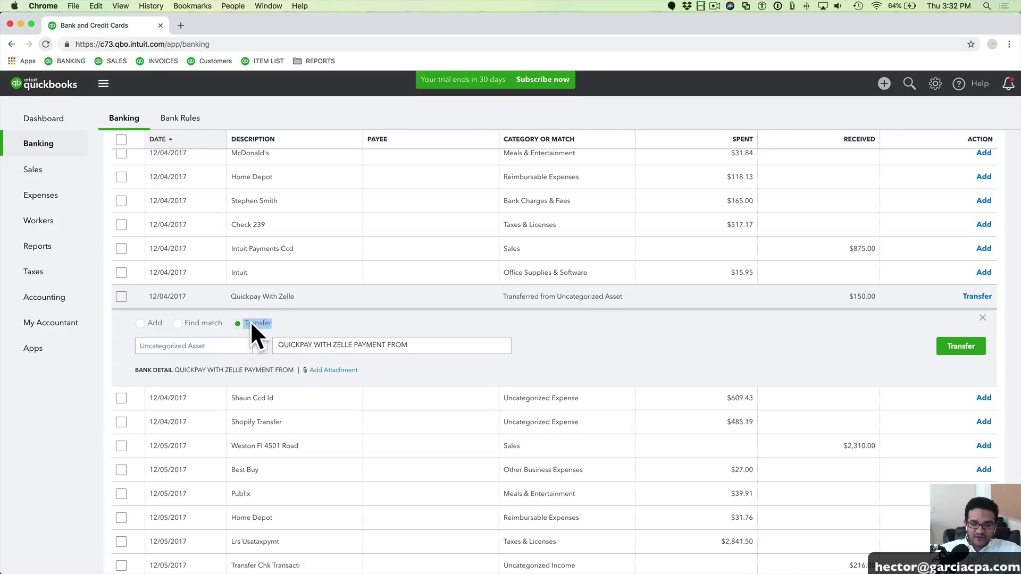
scroll(250, 321, "down", 5)
scroll(249, 320, "up", 3)
scroll(251, 323, "up", 2)
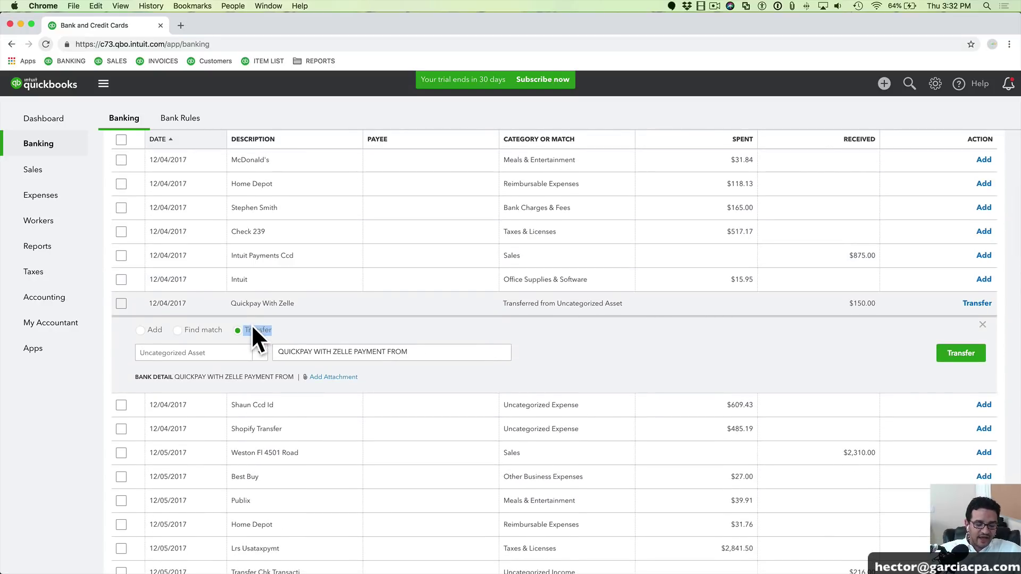
left_click(240, 329)
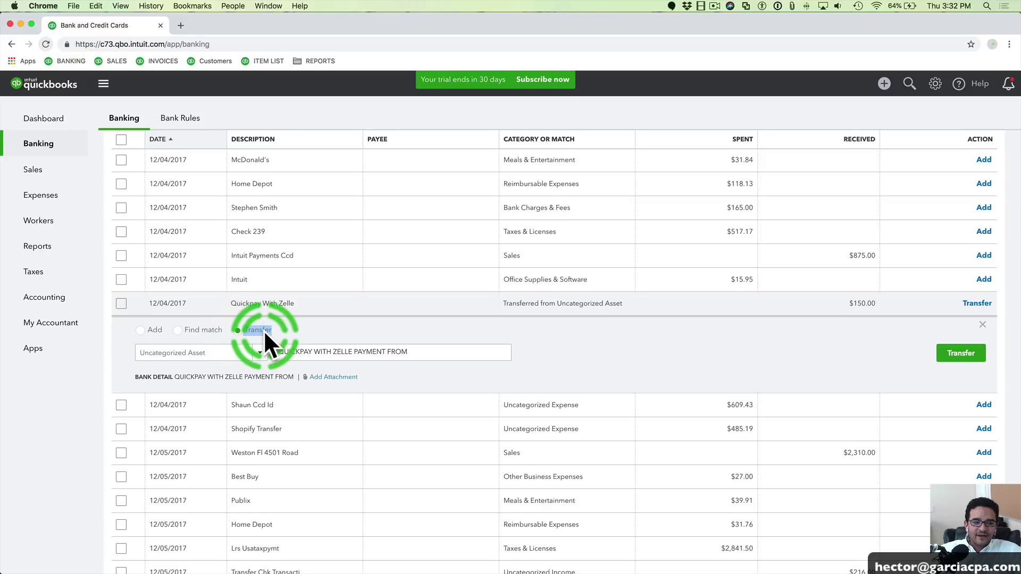
mouse_move(237, 331)
left_mouse_down()
mouse_move(282, 331)
mouse_move(243, 333)
left_mouse_up()
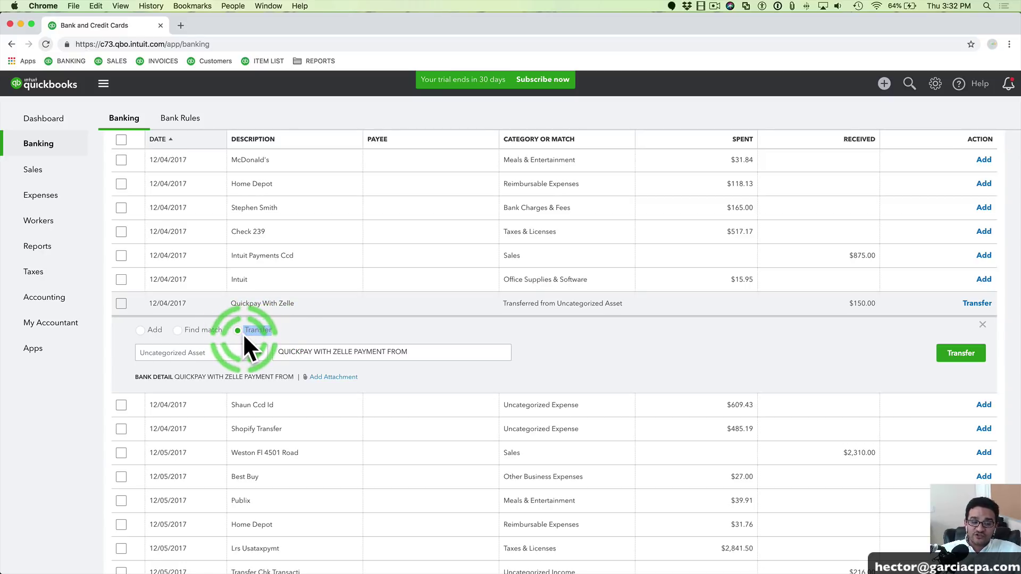
left_click(260, 353)
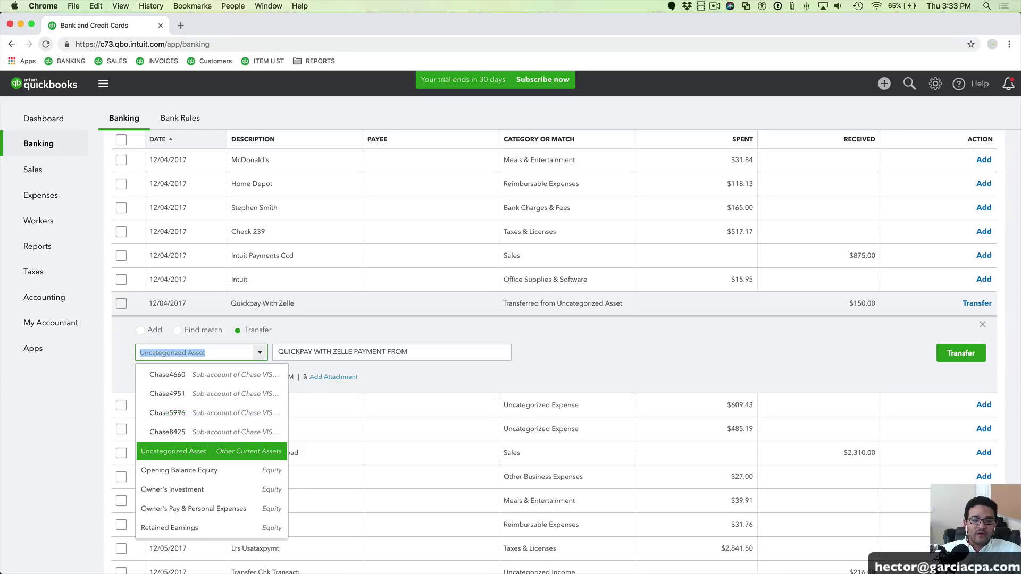
left_click_drag(333, 160, 1, 160)
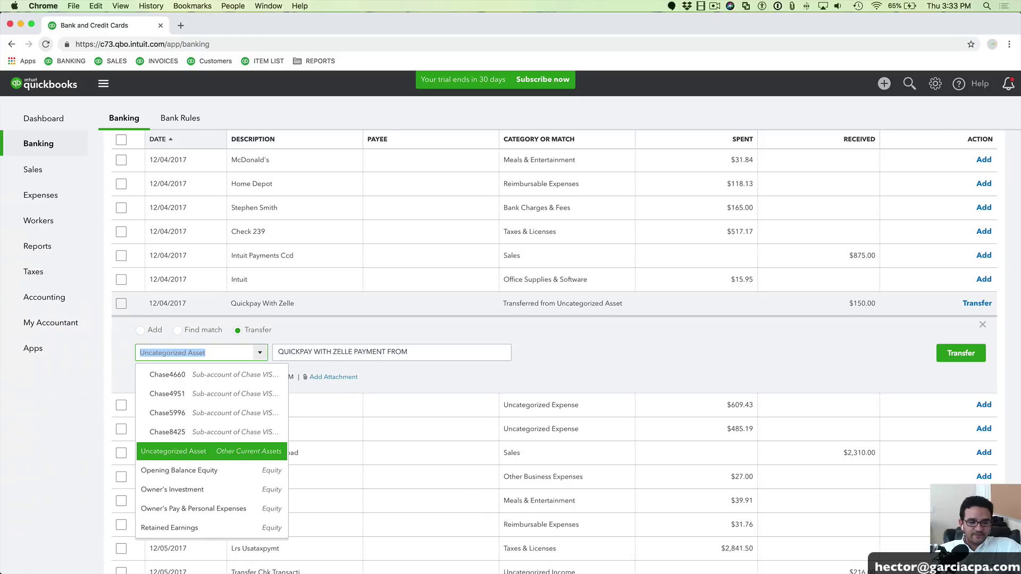
left_click(515, 351)
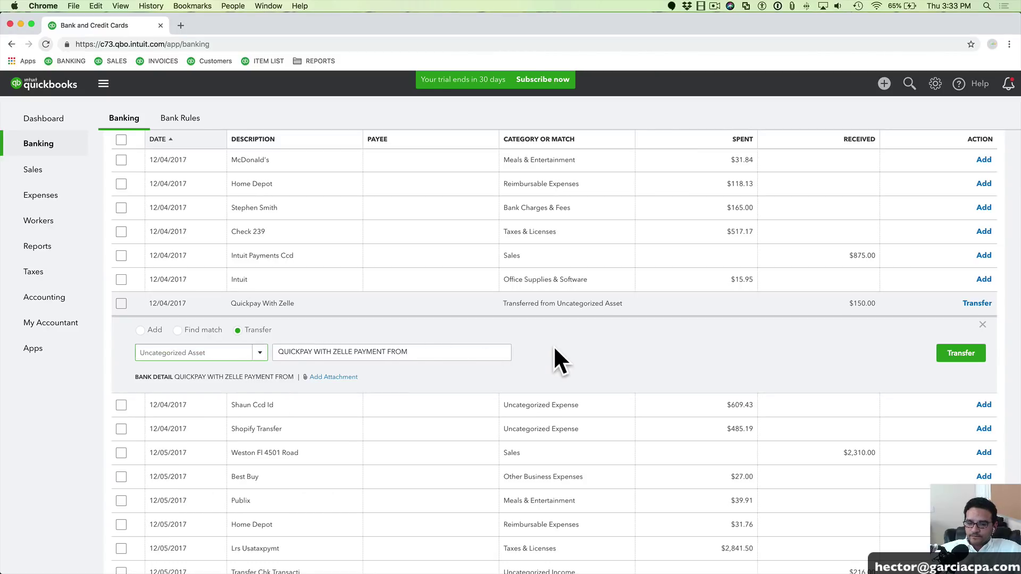
left_click(230, 353)
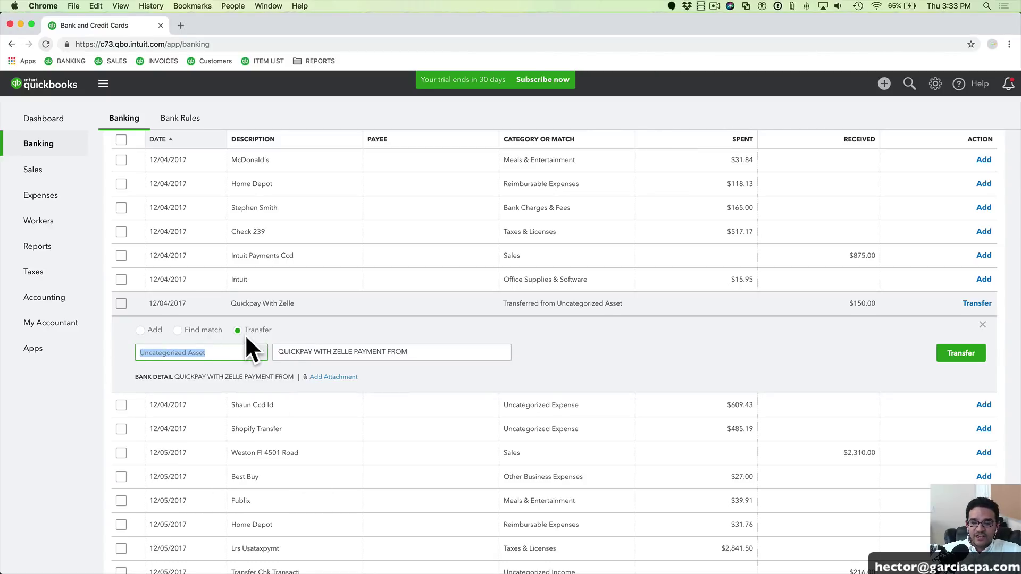
left_click_drag(246, 338, 292, 331)
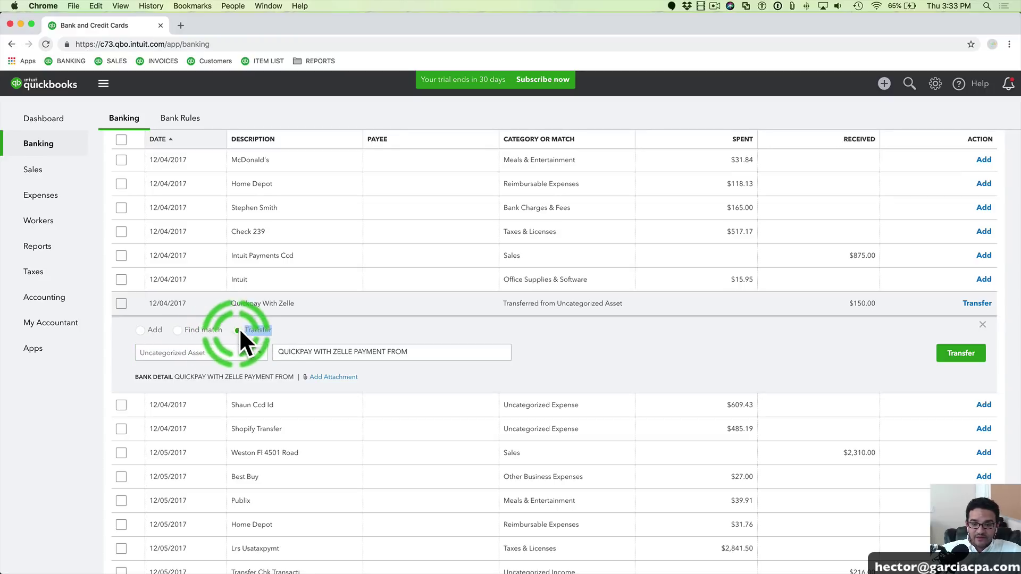
left_click(140, 330)
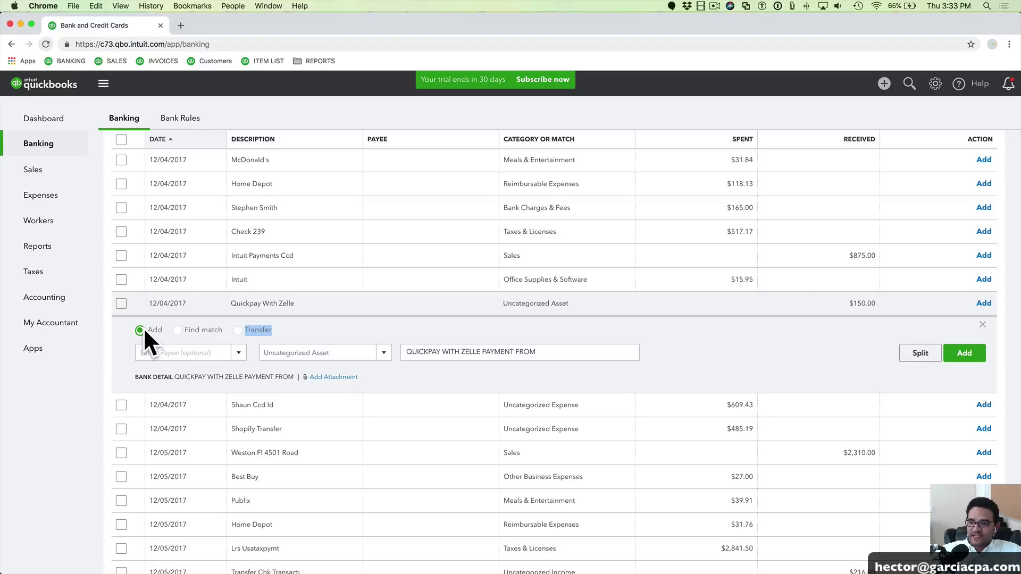
Create a new customer payee with the customer's full name for the $150.00 deposit
left_click_drag(848, 304, 865, 304)
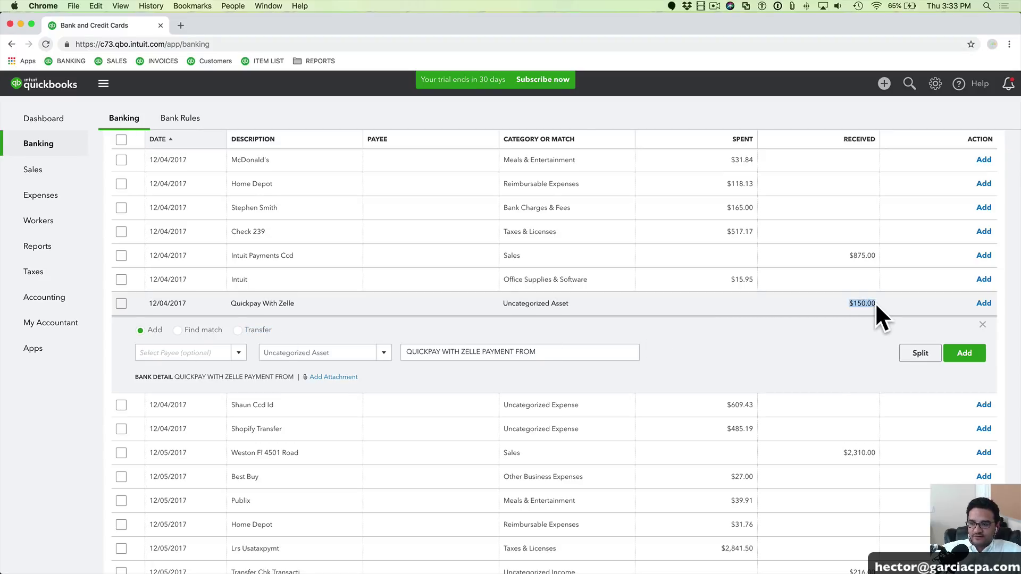
left_click(195, 352)
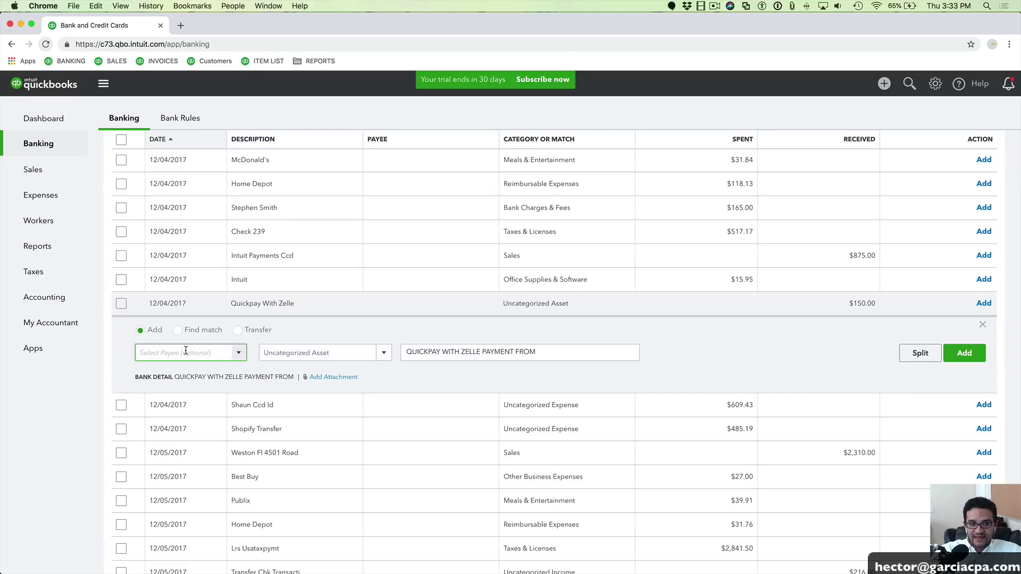
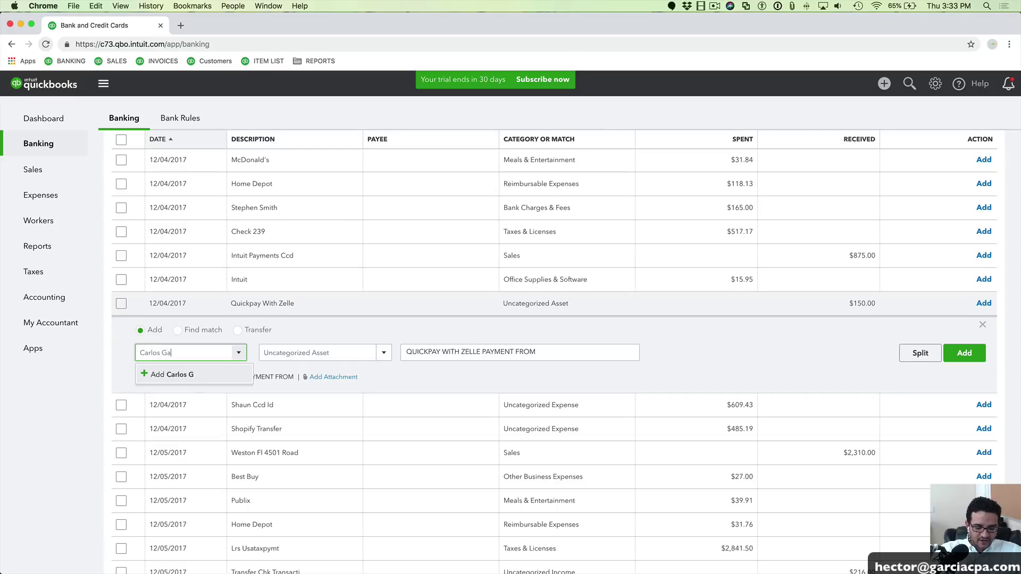
left_click(184, 374)
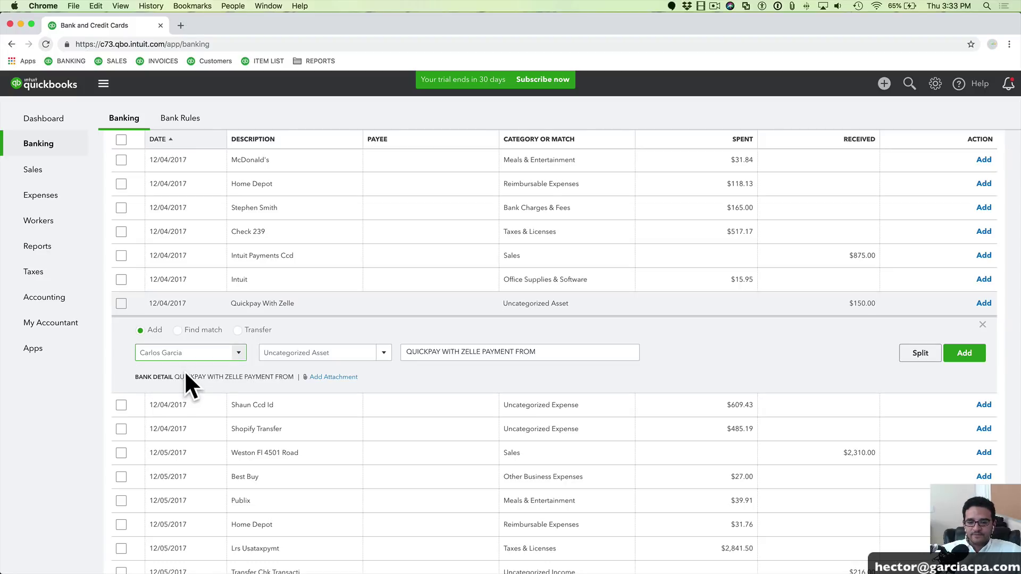
left_click(227, 355)
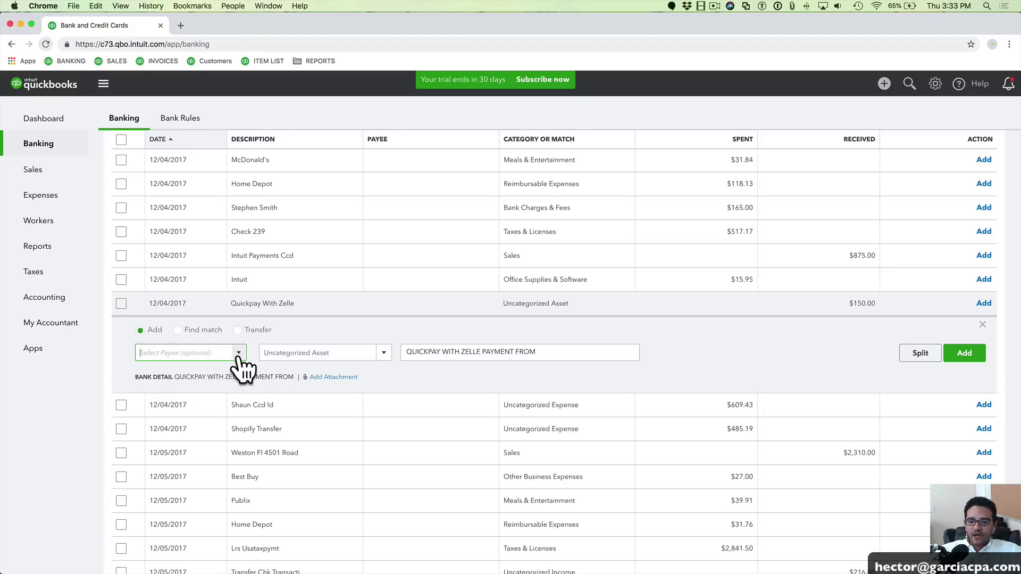
left_click(169, 374)
left_click(188, 420)
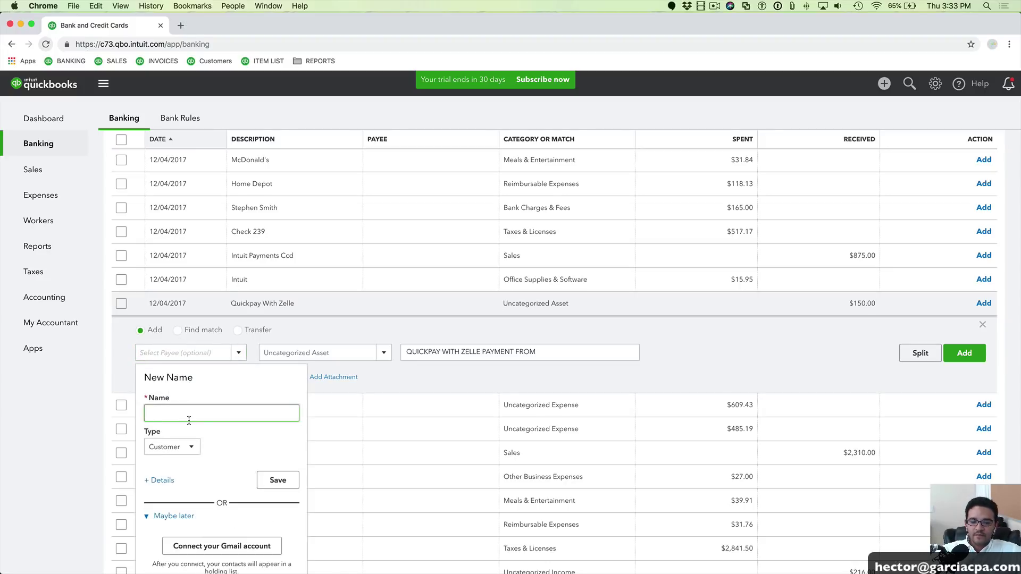
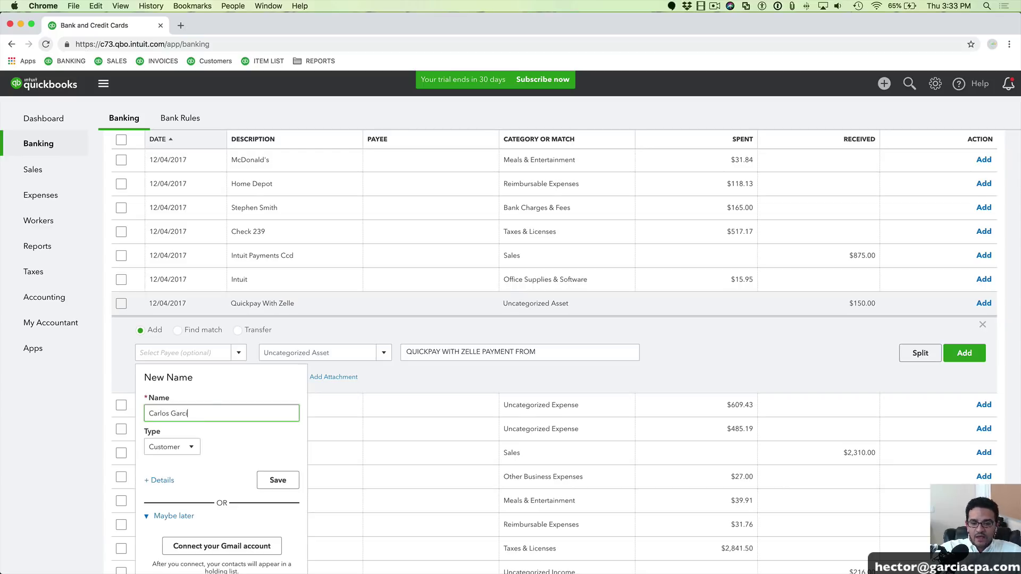
left_click(278, 480)
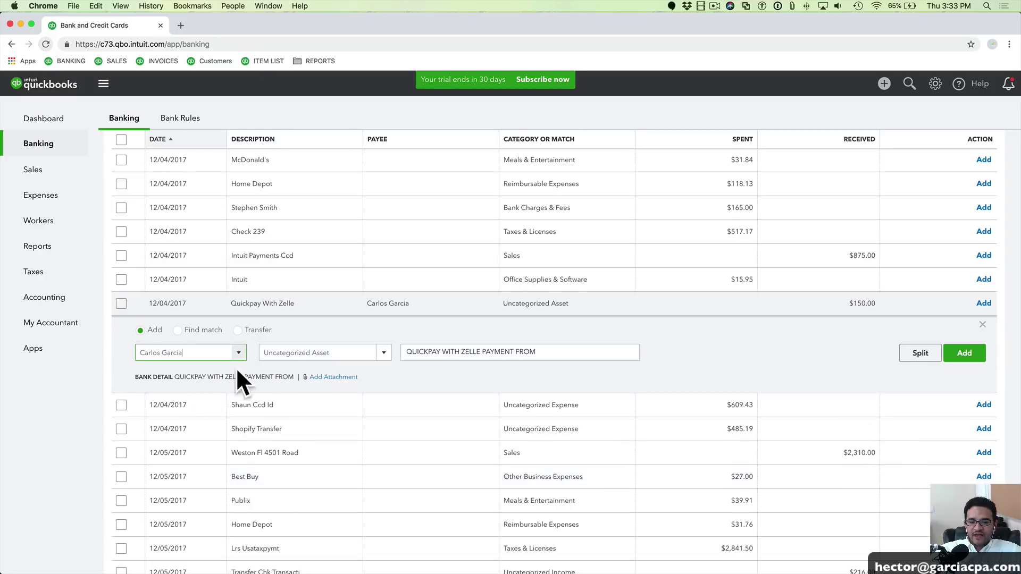
Categorize the Zelle deposit as Sales and add it, leaving 102 items for review
left_click(282, 353)
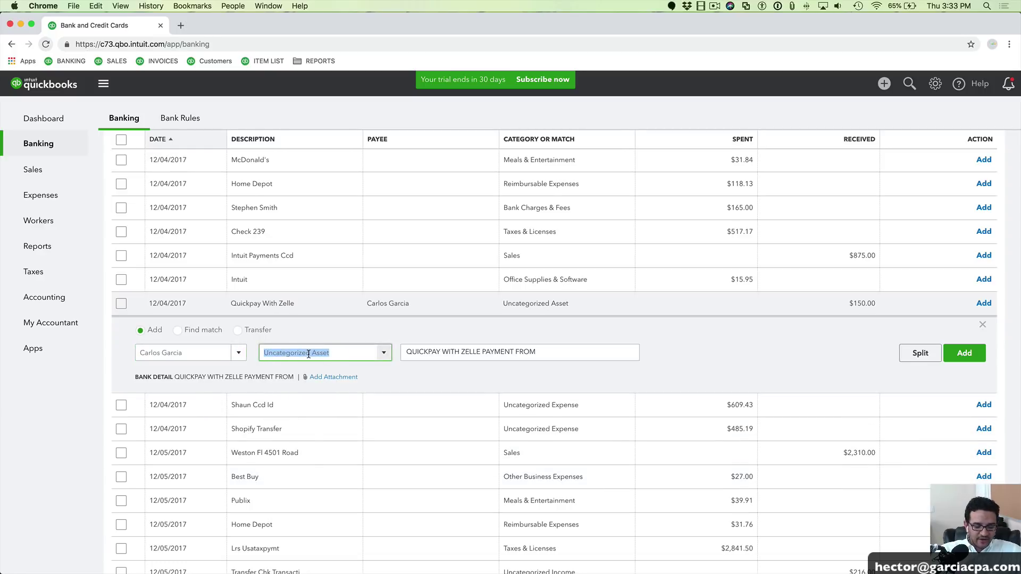
type("Sales")
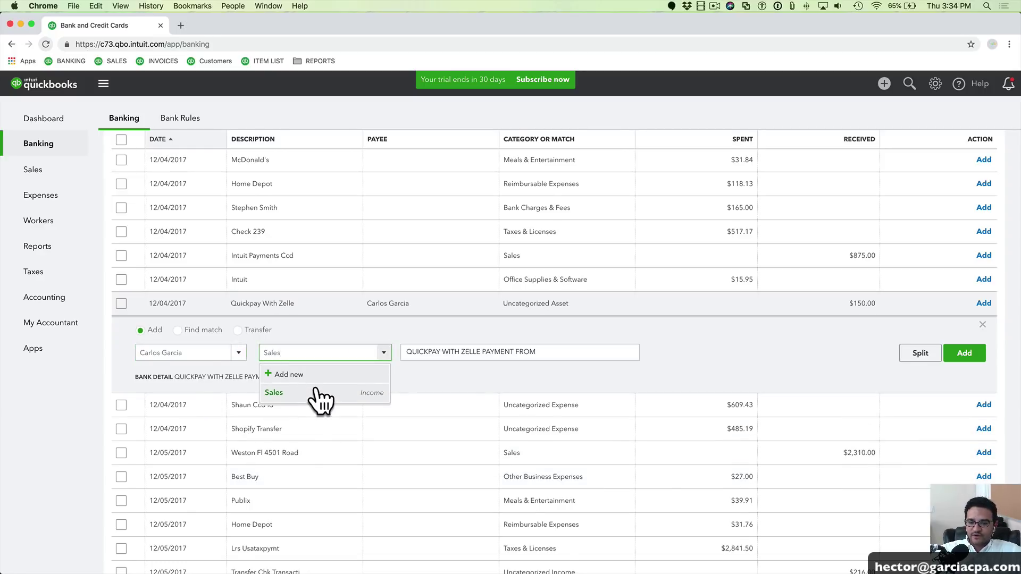
left_click(311, 392)
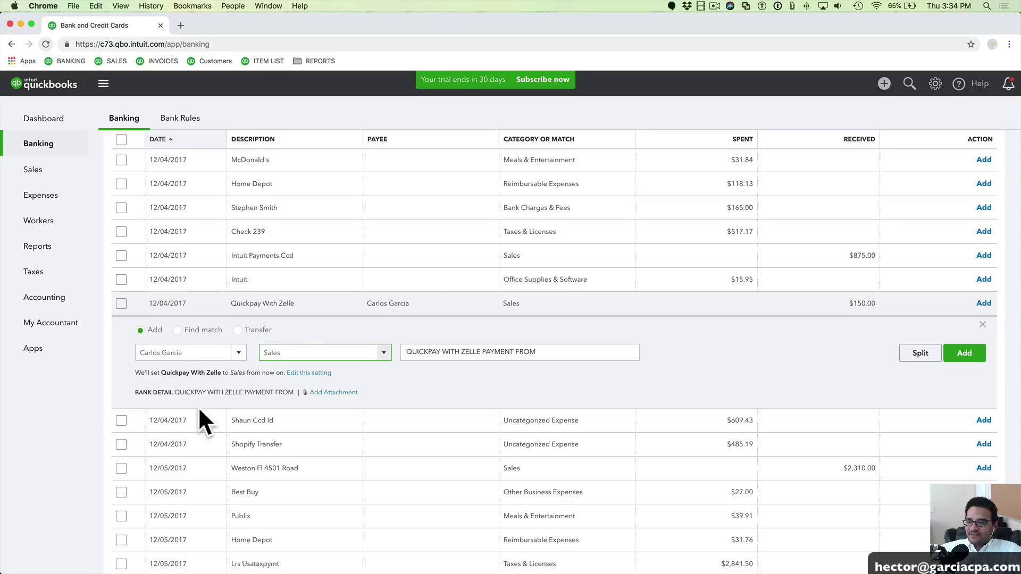
left_click_drag(405, 351, 560, 352)
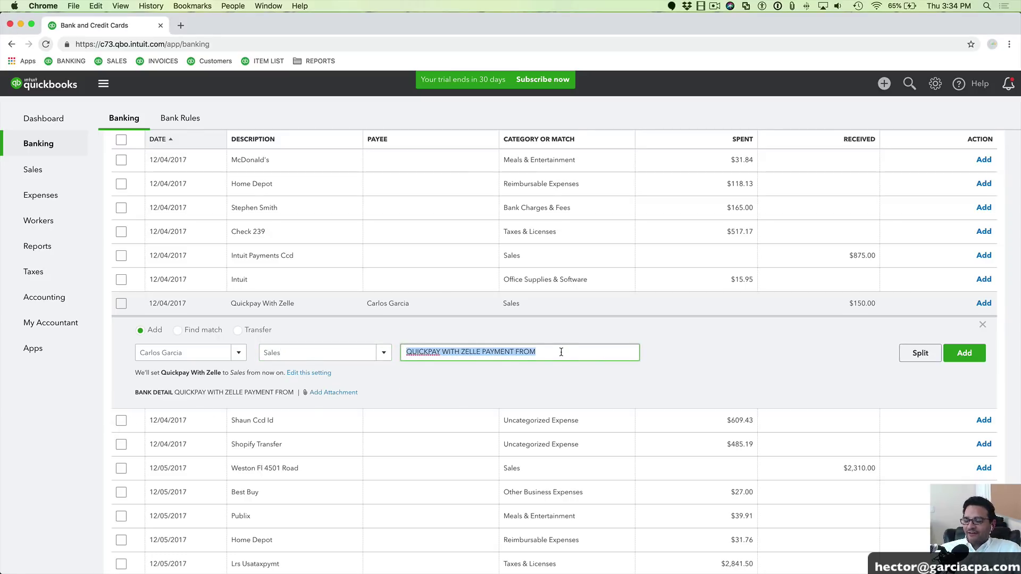
left_click(142, 329)
left_click(179, 353)
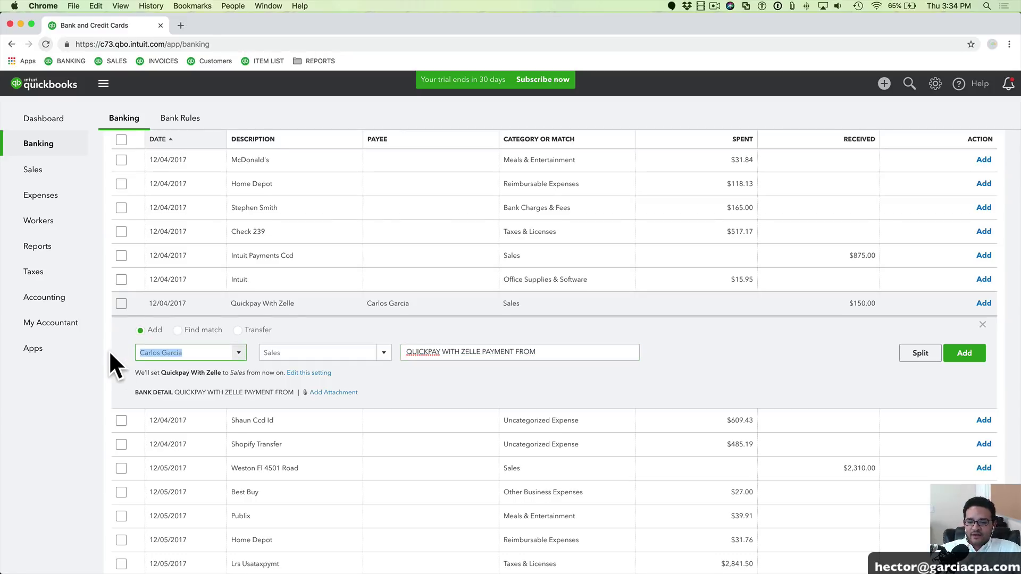
key("Tab")
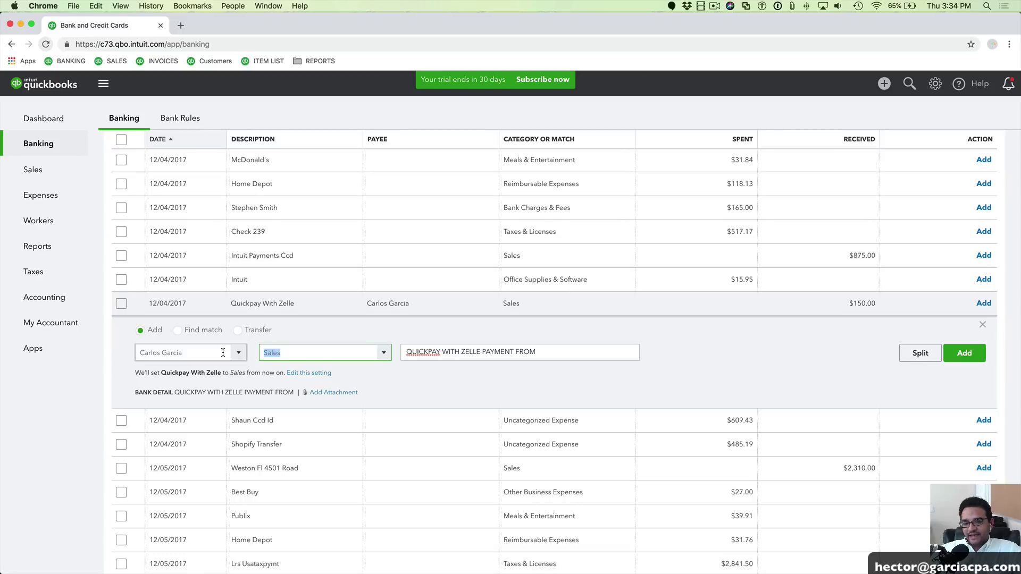
left_click(966, 354)
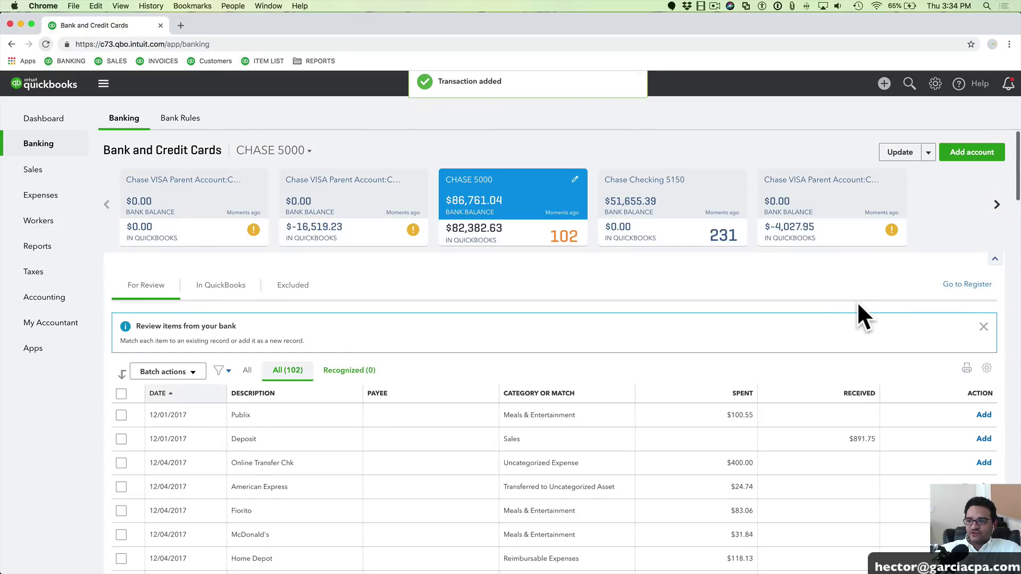
left_click(957, 286)
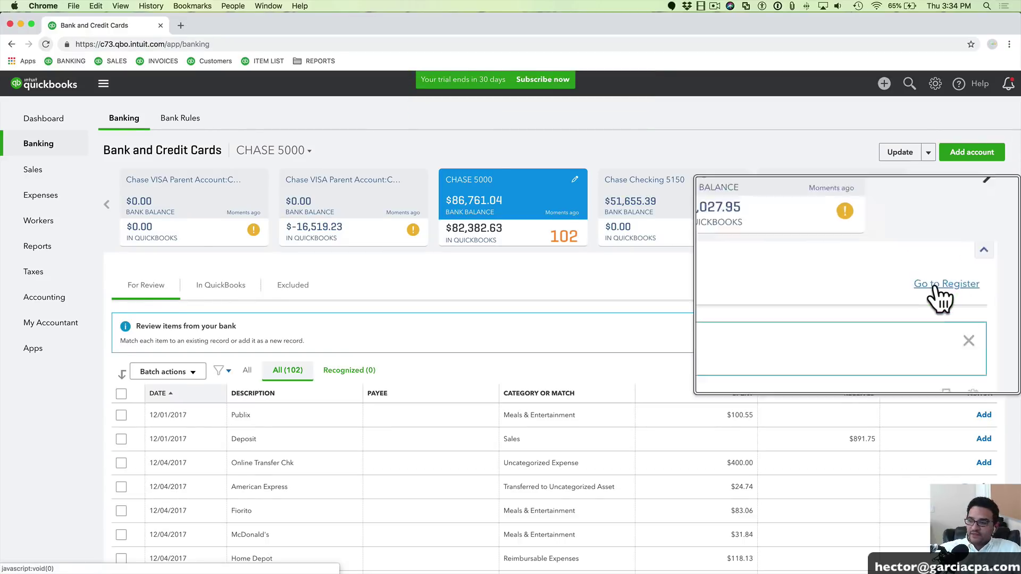
left_click(969, 287)
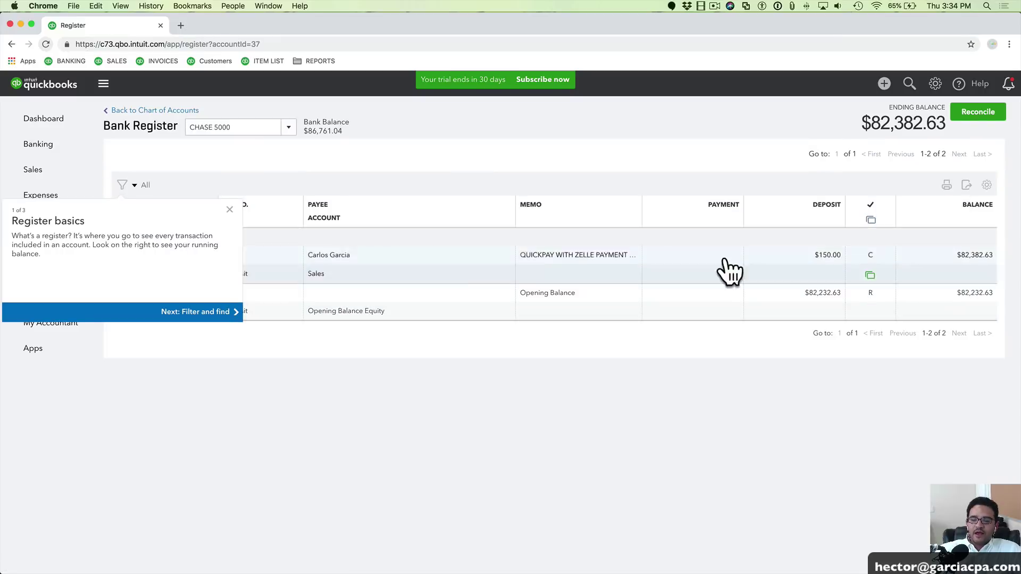
left_click(229, 209)
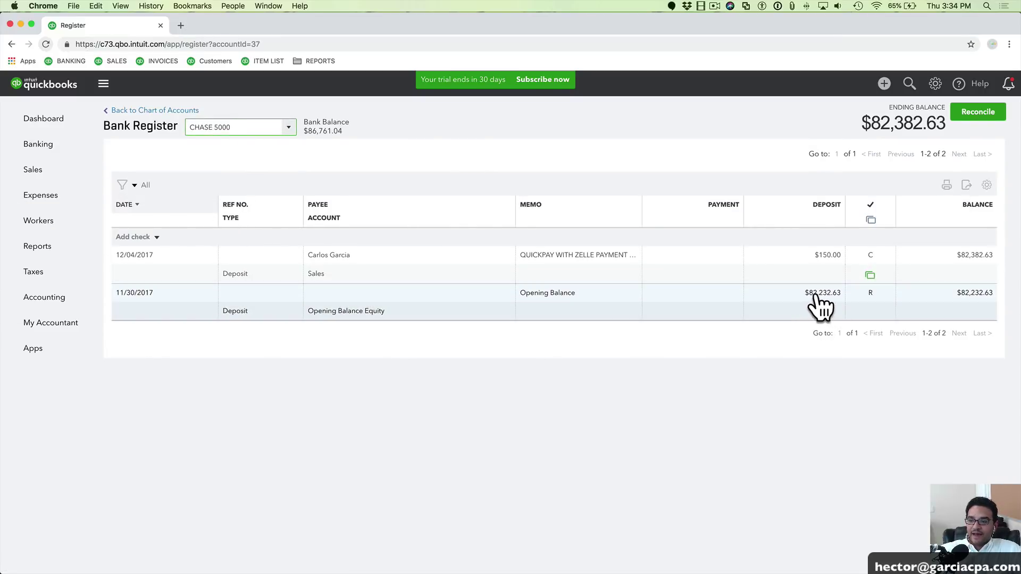
left_click_drag(819, 302, 821, 276)
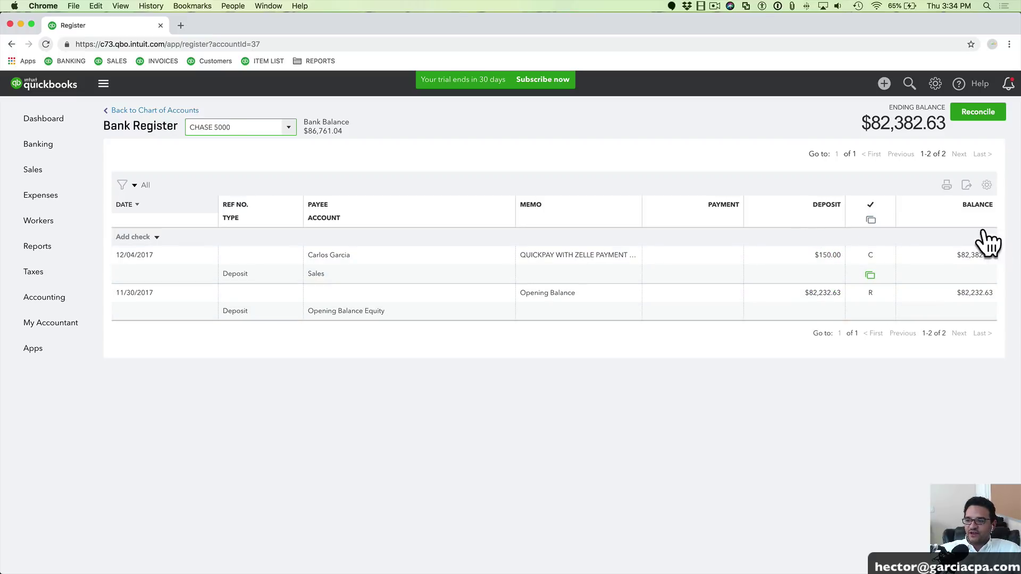
left_click_drag(868, 118, 941, 121)
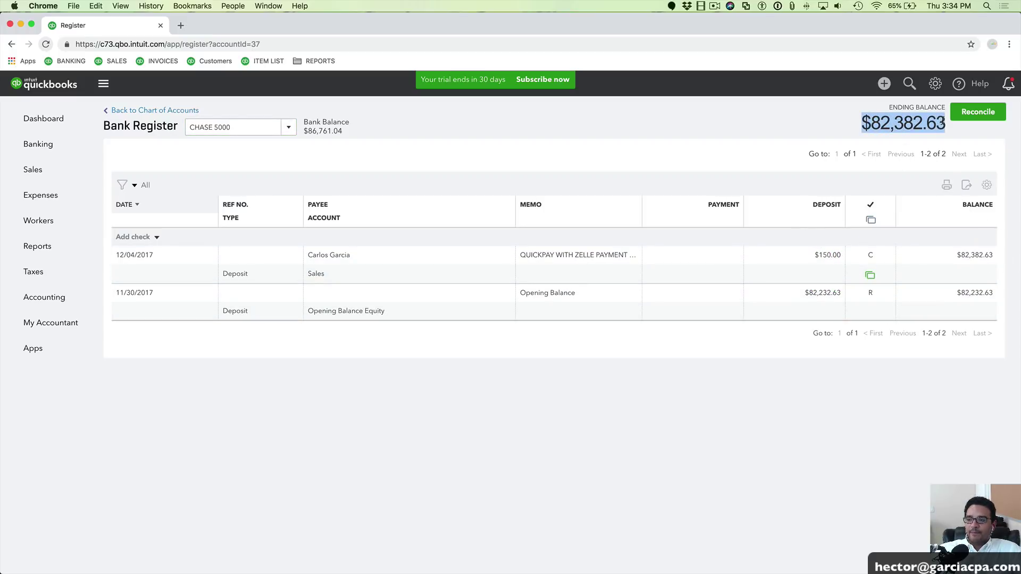
mouse_move(44, 137)
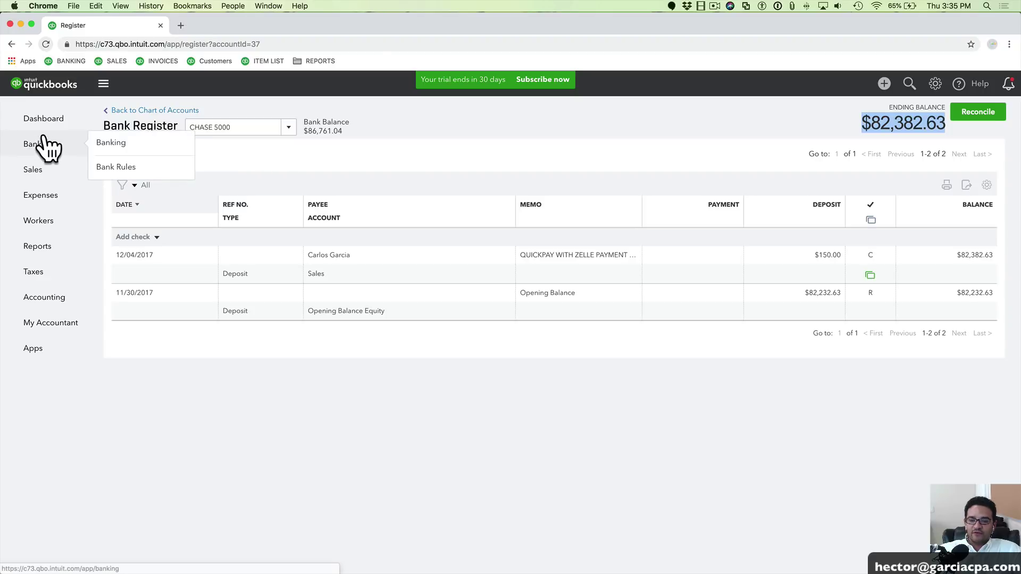
mouse_move(42, 166)
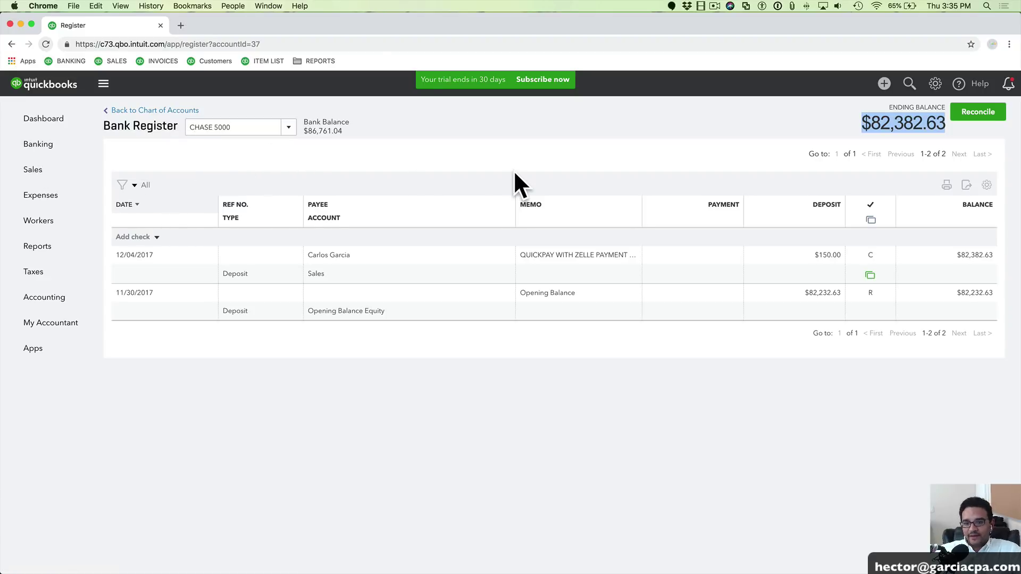
left_click(33, 145)
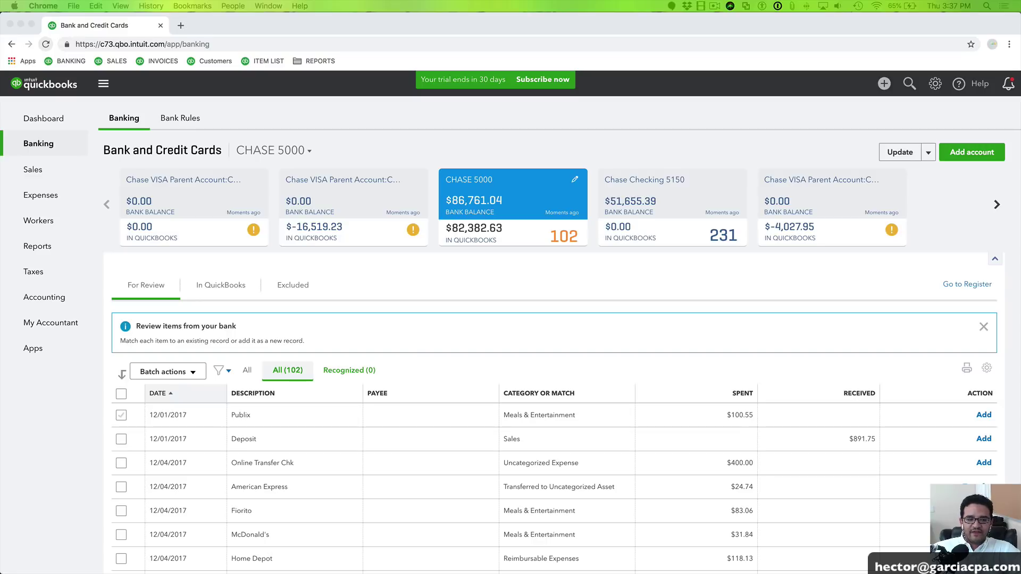
Move the poll window aside and expand the 12/01/2017 $891.75 Deposit row
left_click_drag(333, 91, 348, 126)
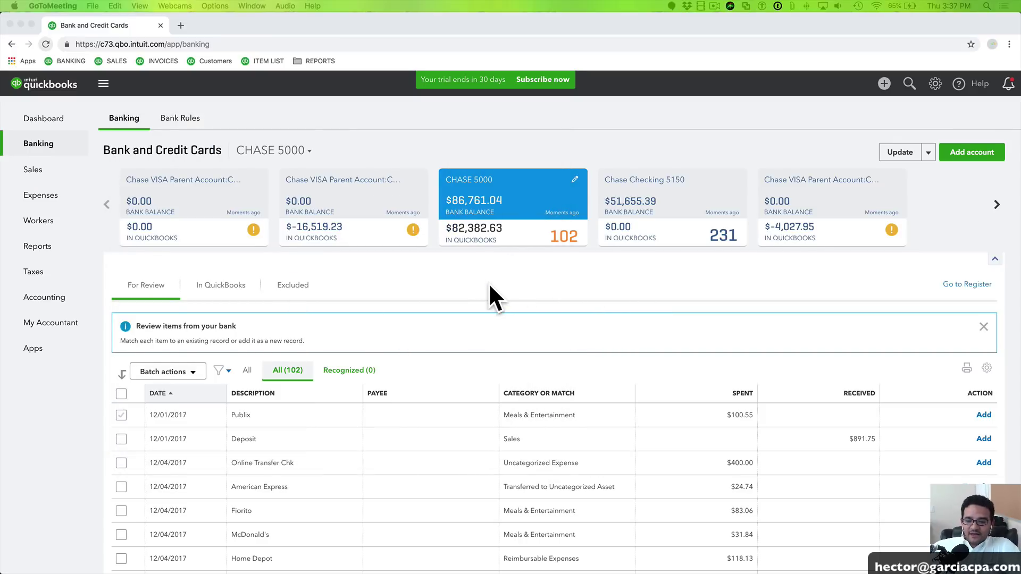
scroll(486, 283, "down", 2)
scroll(488, 283, "up", 2)
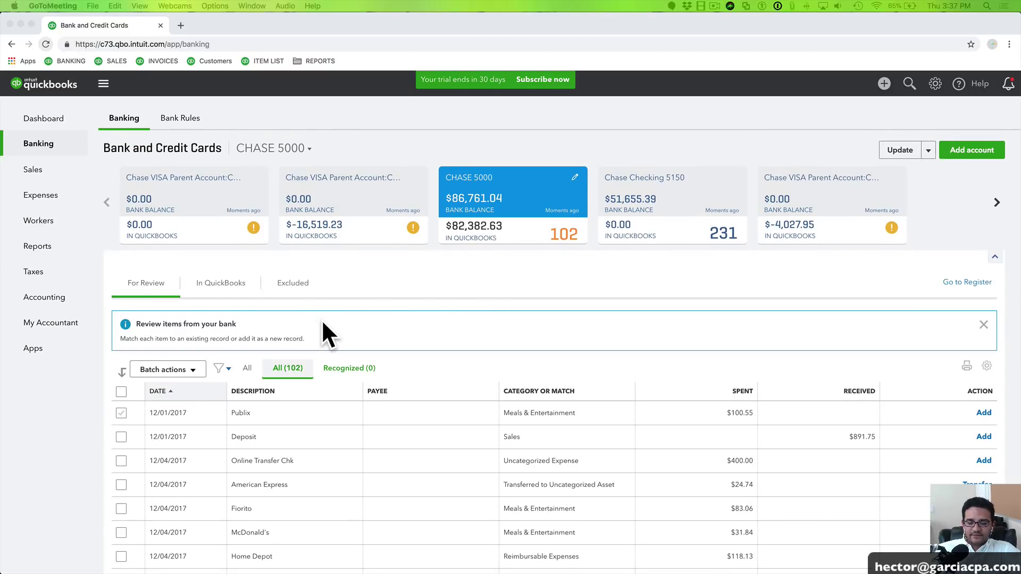
left_click(270, 433)
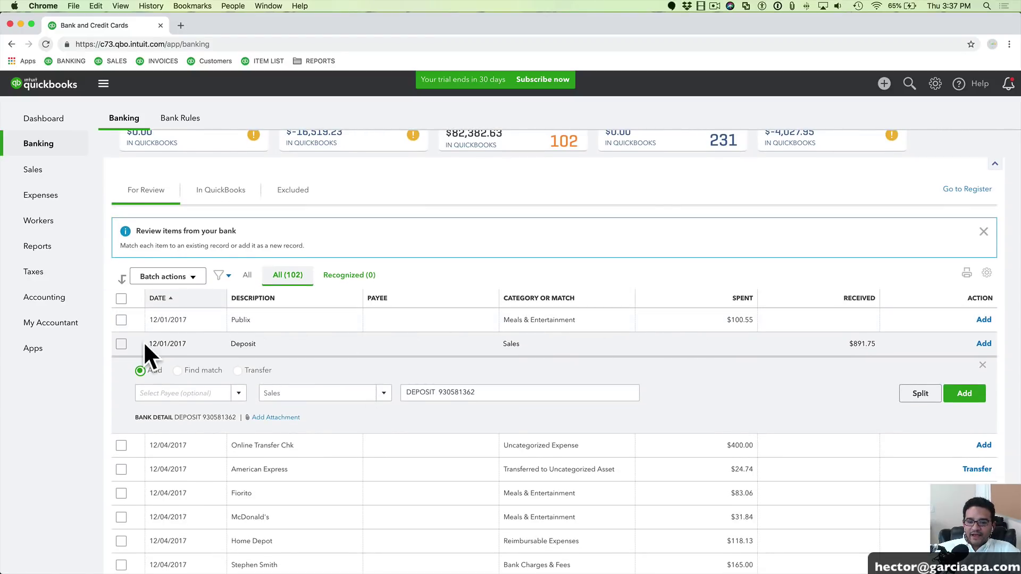
left_click_drag(502, 393, 463, 394)
left_click(437, 393)
scroll(437, 392, "up", 1)
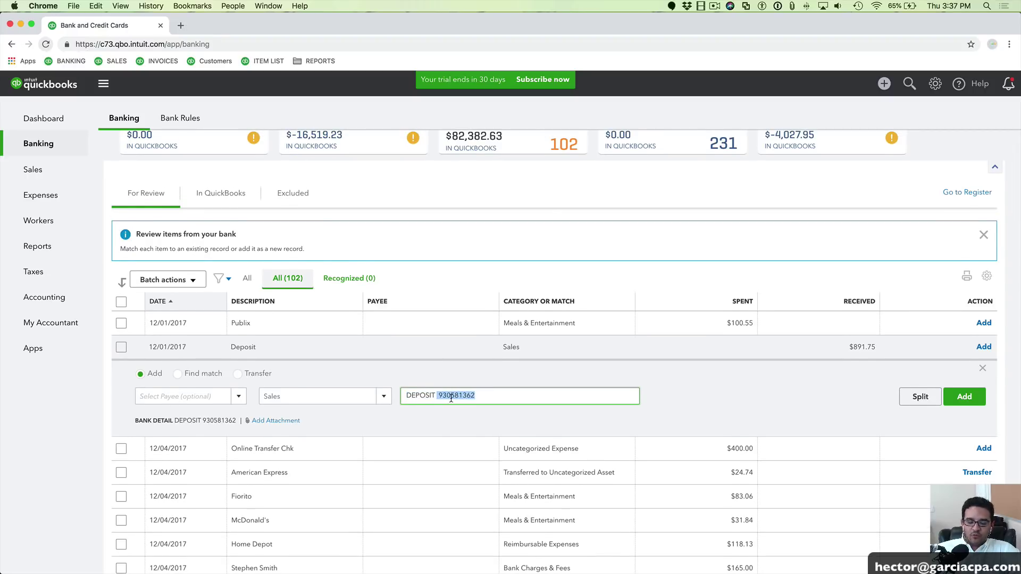
key("super+equal")
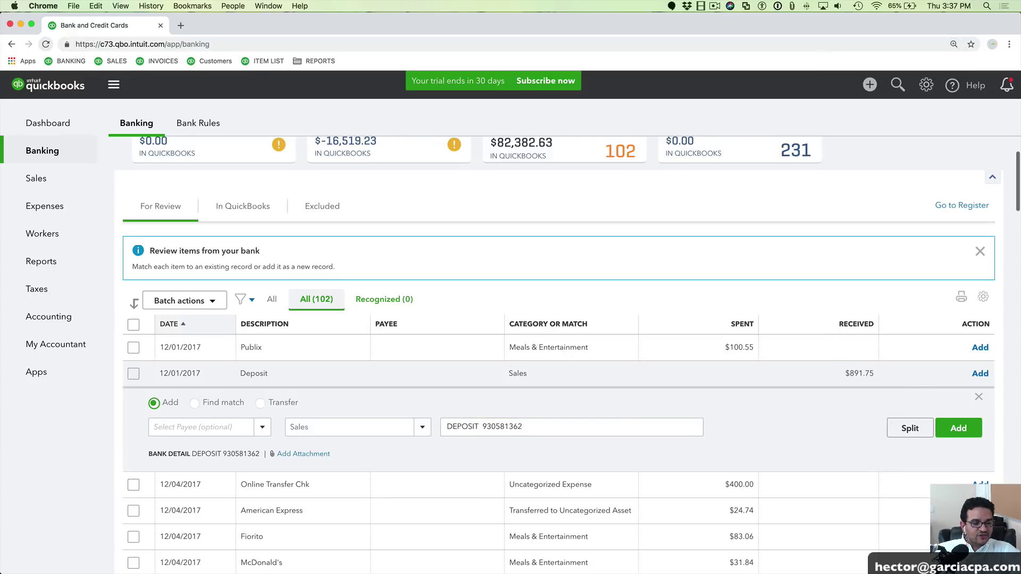
key("super+Tab")
left_click_drag(498, 521, 271, 77)
left_click(272, 212)
left_click(272, 215)
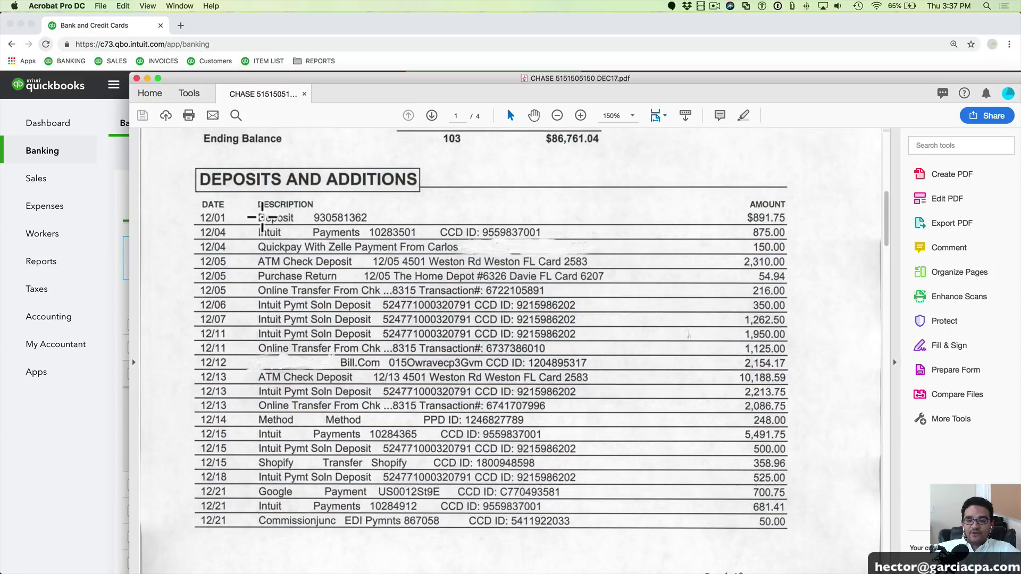
left_click_drag(255, 218, 375, 226)
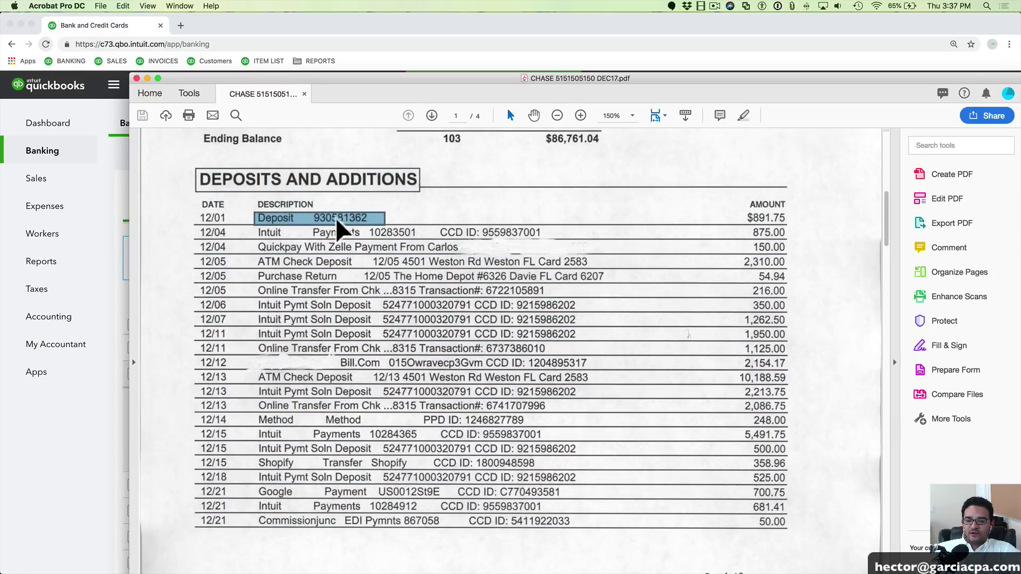
left_click_drag(255, 80, 731, 132)
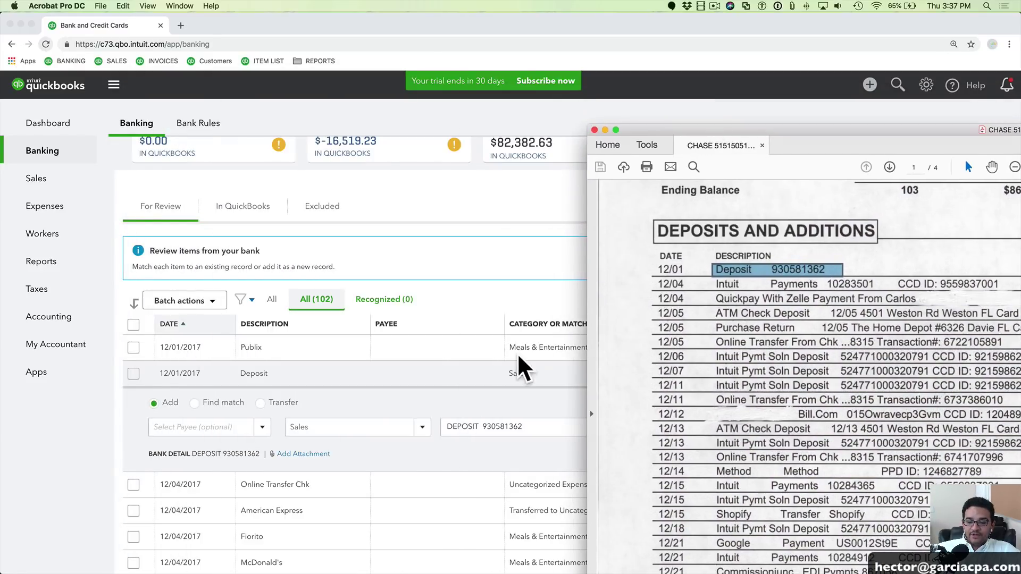
left_click(348, 396)
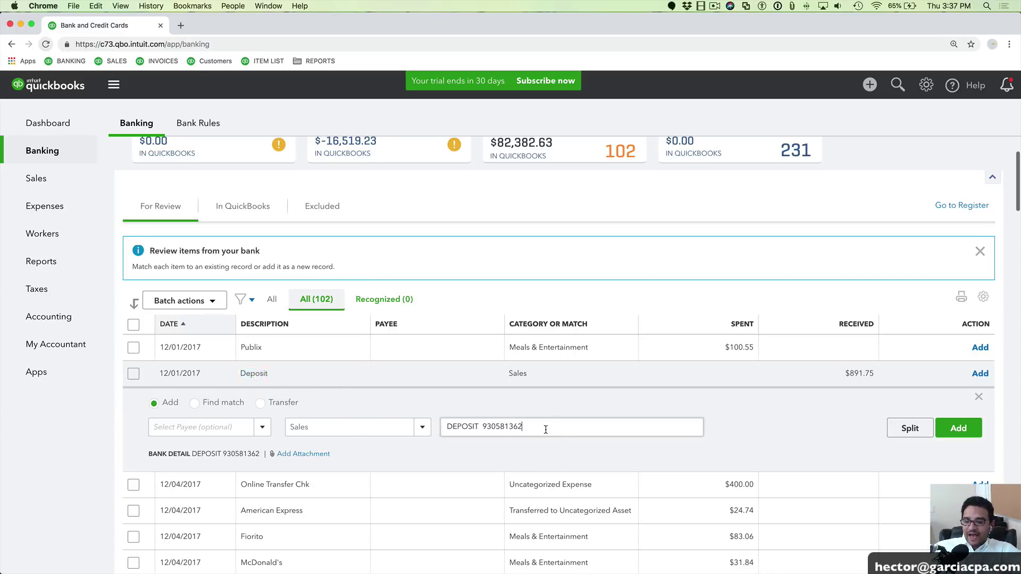
left_click_drag(555, 428, 436, 426)
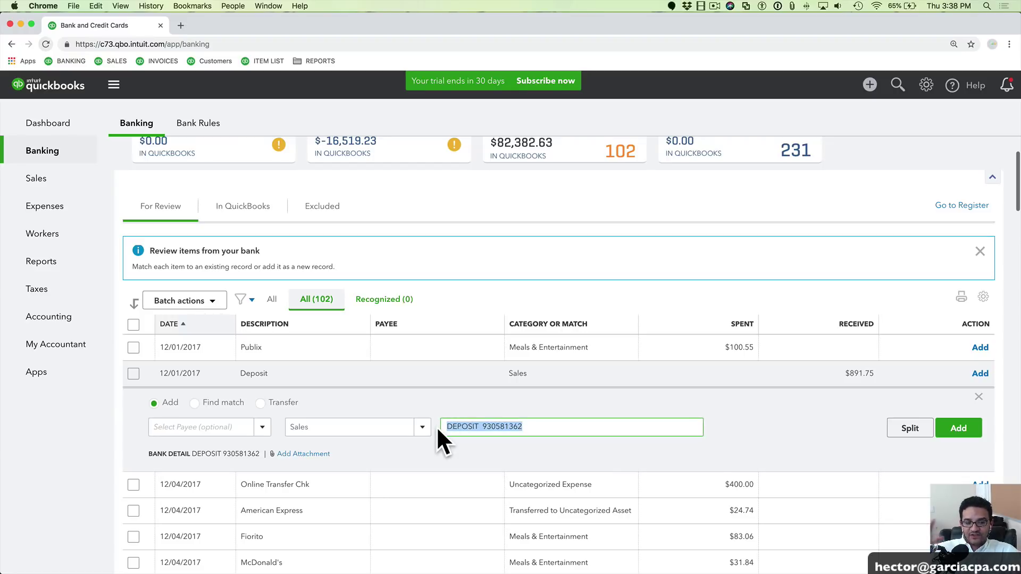
left_click(627, 374)
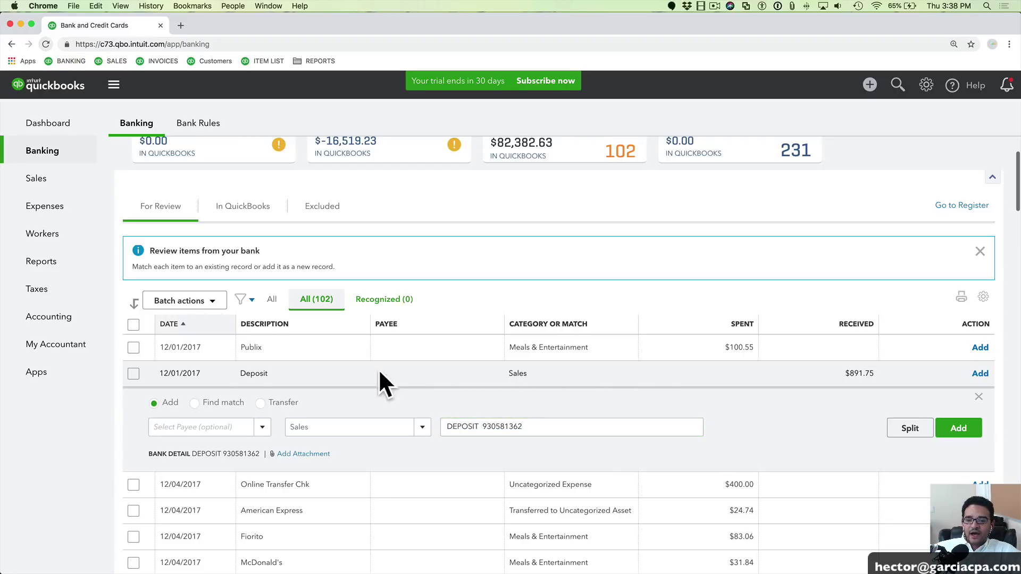
left_click(279, 346)
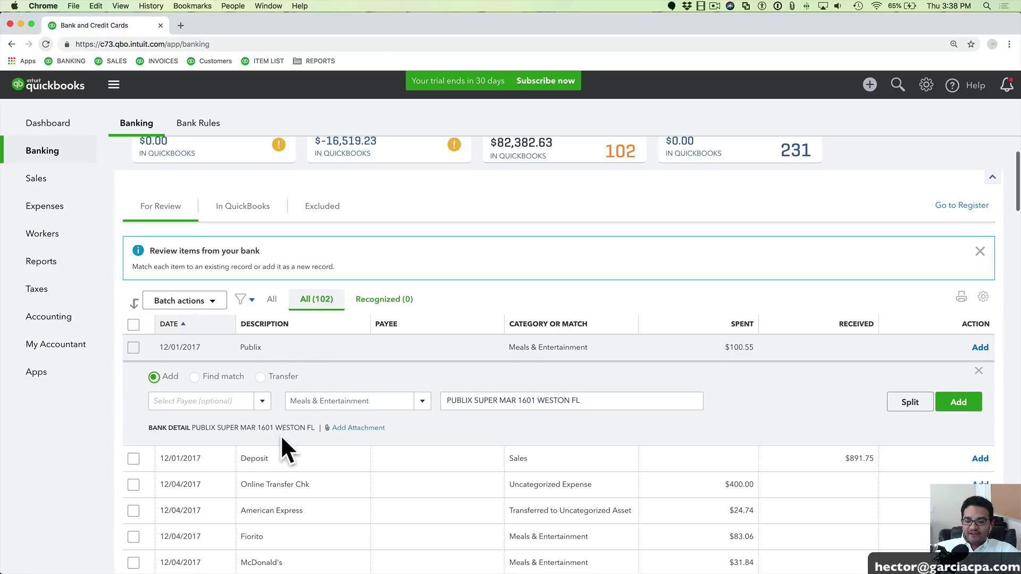
left_click(280, 448)
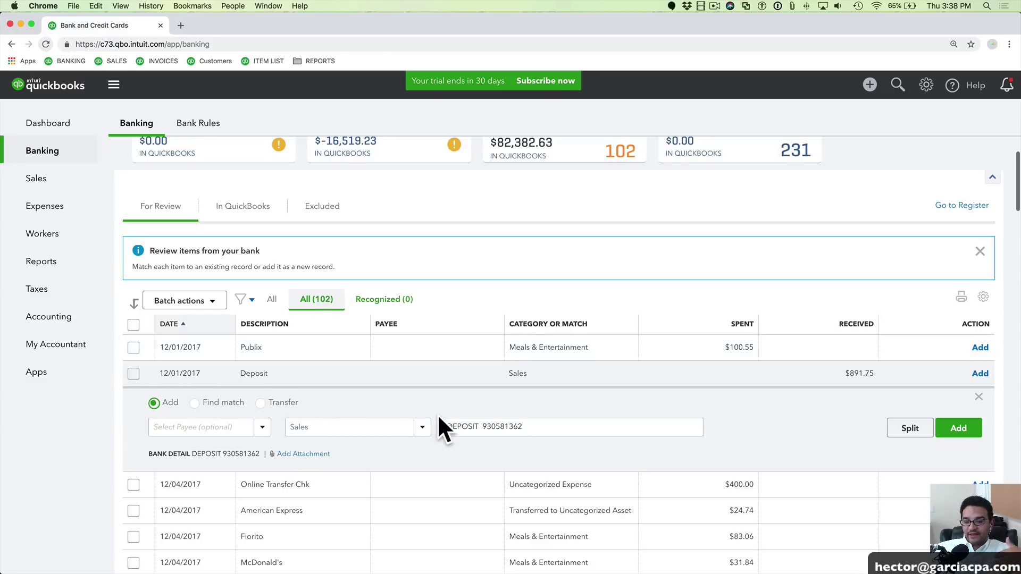
left_click_drag(531, 425, 443, 419)
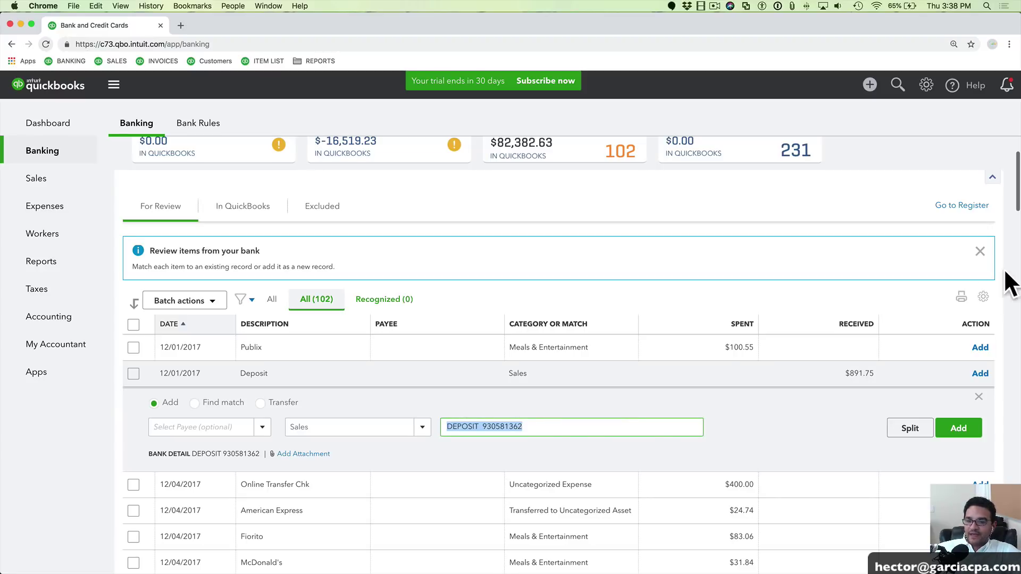
left_click(983, 298)
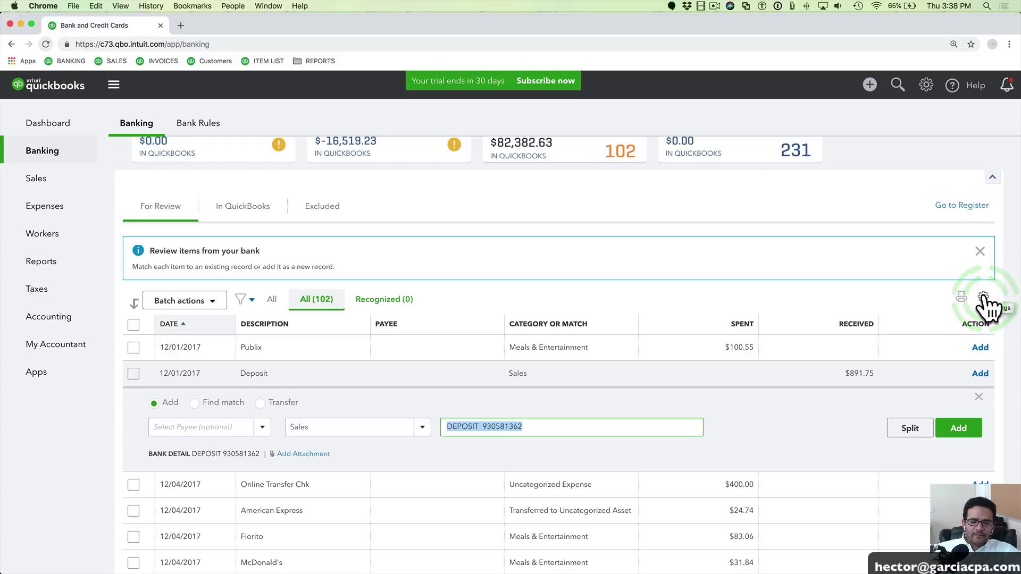
Turn on the bank detail column in the feed table settings
left_click(983, 296)
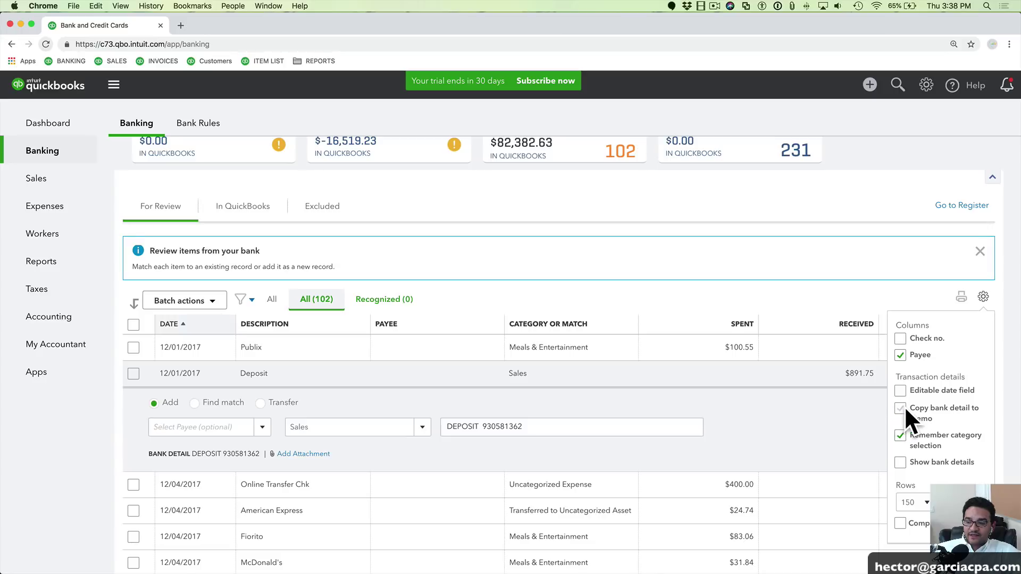
left_click(899, 462)
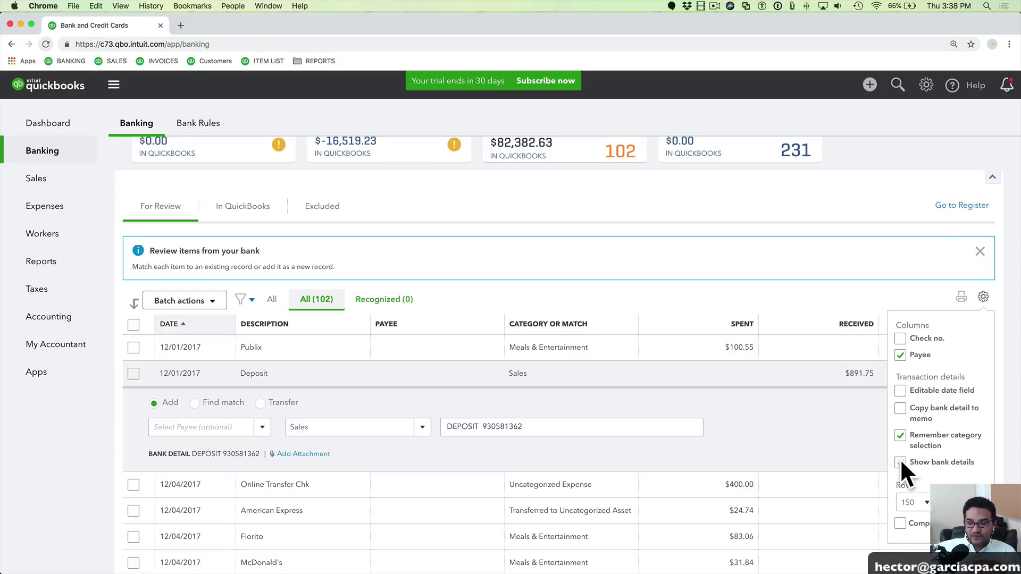
left_click(900, 462)
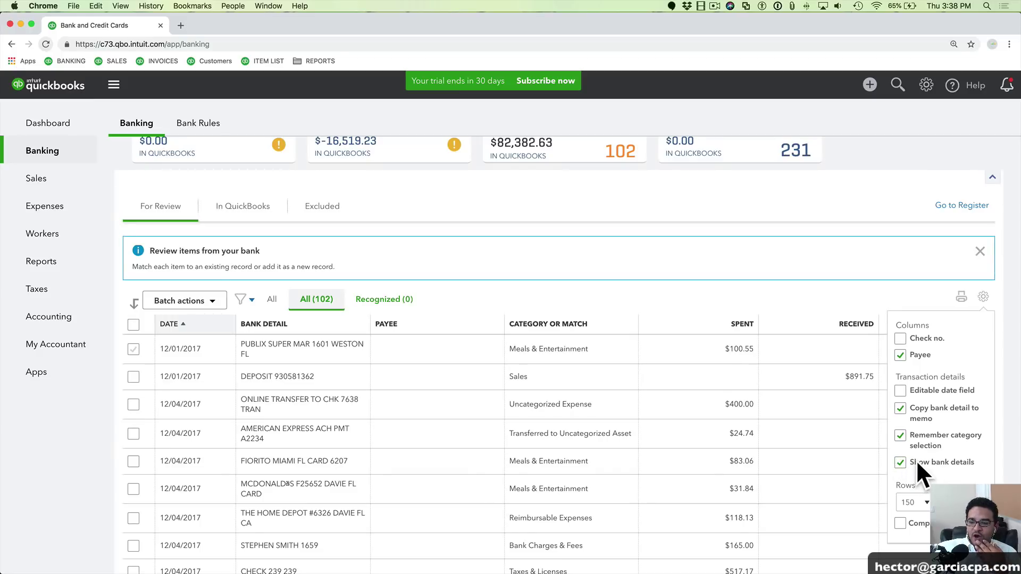
left_click_drag(918, 463, 965, 460)
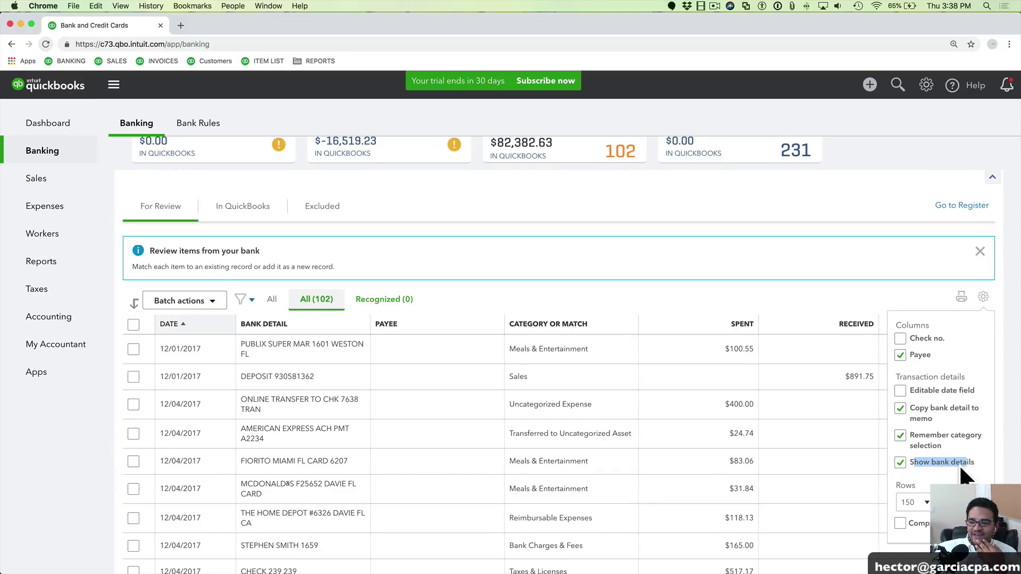
left_click(962, 468)
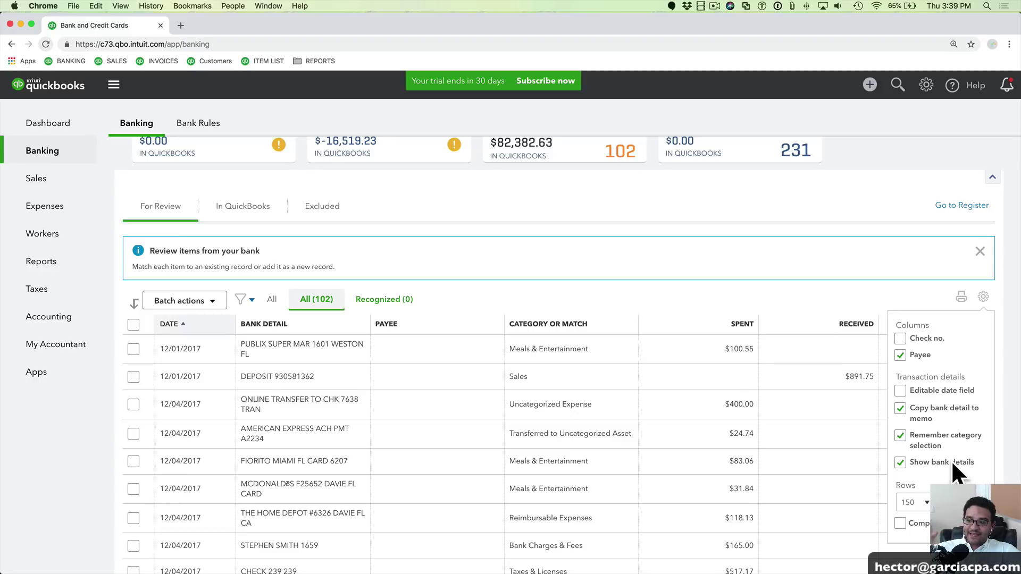
Toggle copying bank detail to memo, disable the editable date field, and add the Check no. column
left_click(899, 407)
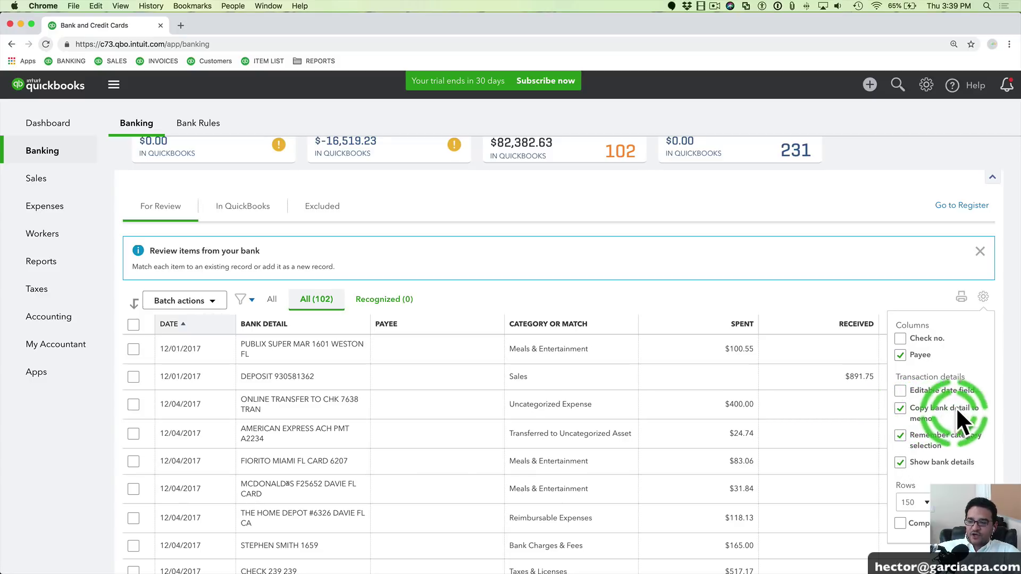
left_click(905, 405)
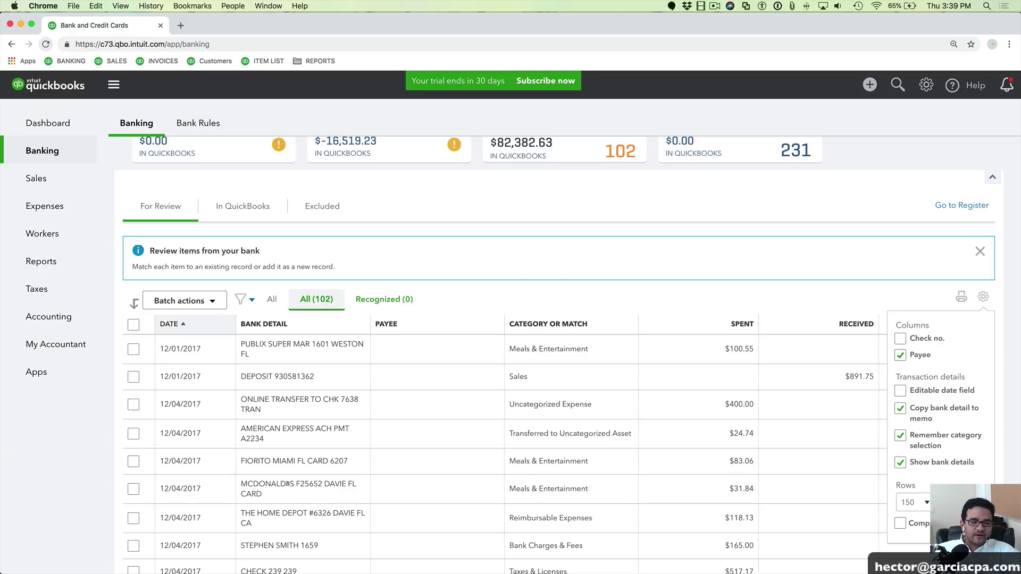
left_click(899, 408)
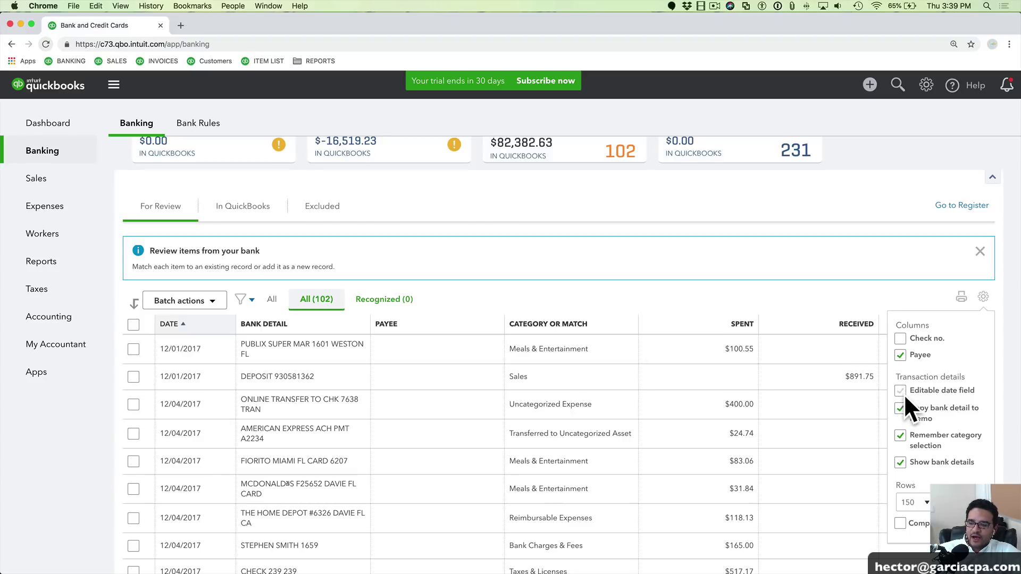
left_click(900, 388)
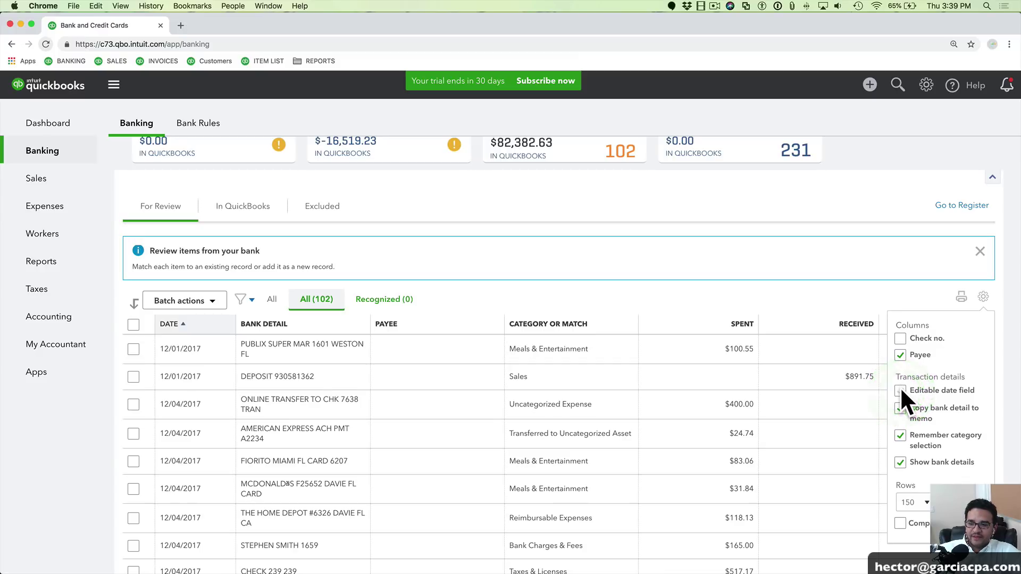
left_click(901, 337)
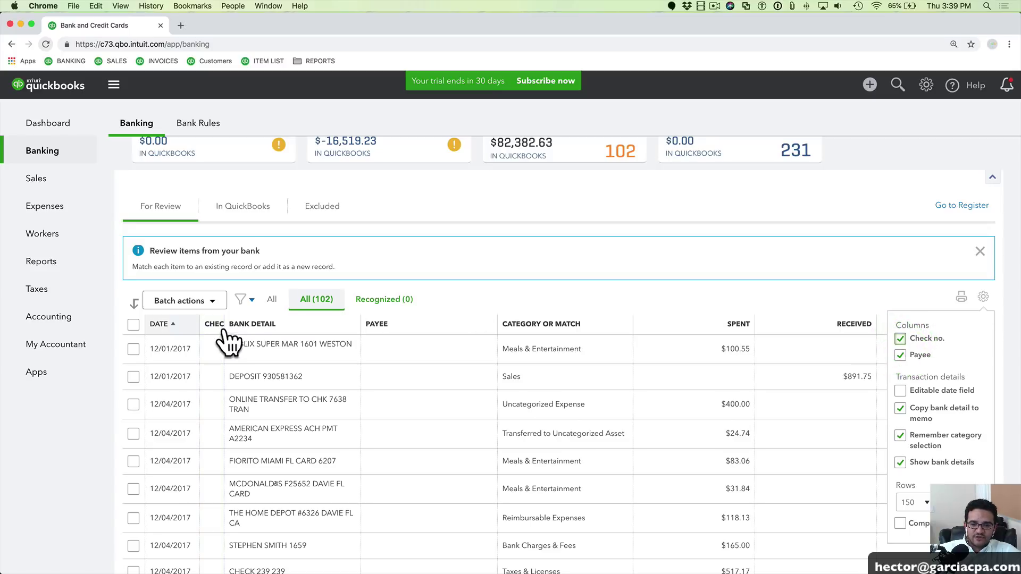
Widen the CHECK NO. column and switch the table to compact rows
left_click_drag(224, 326, 258, 327)
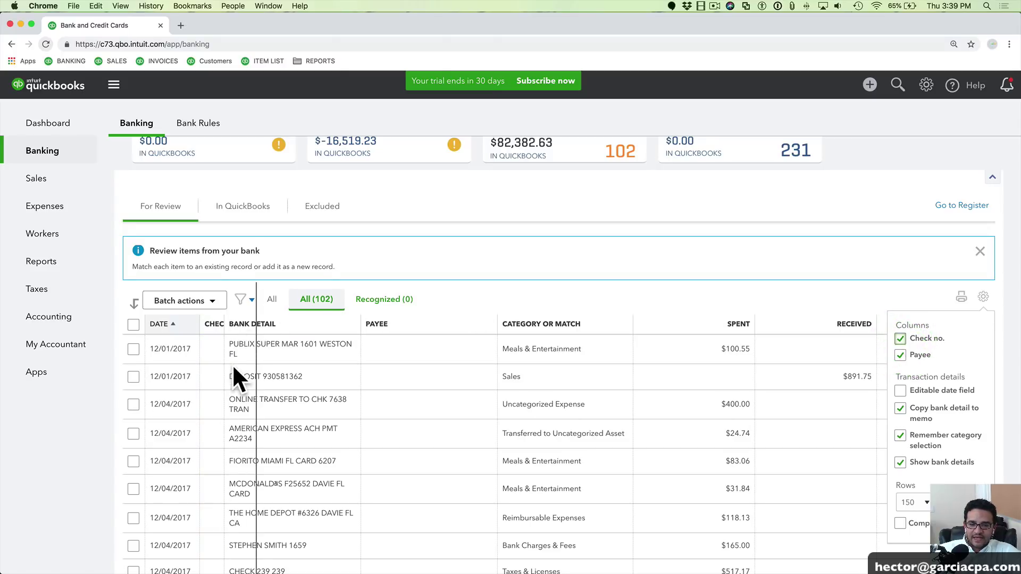
left_click(983, 296)
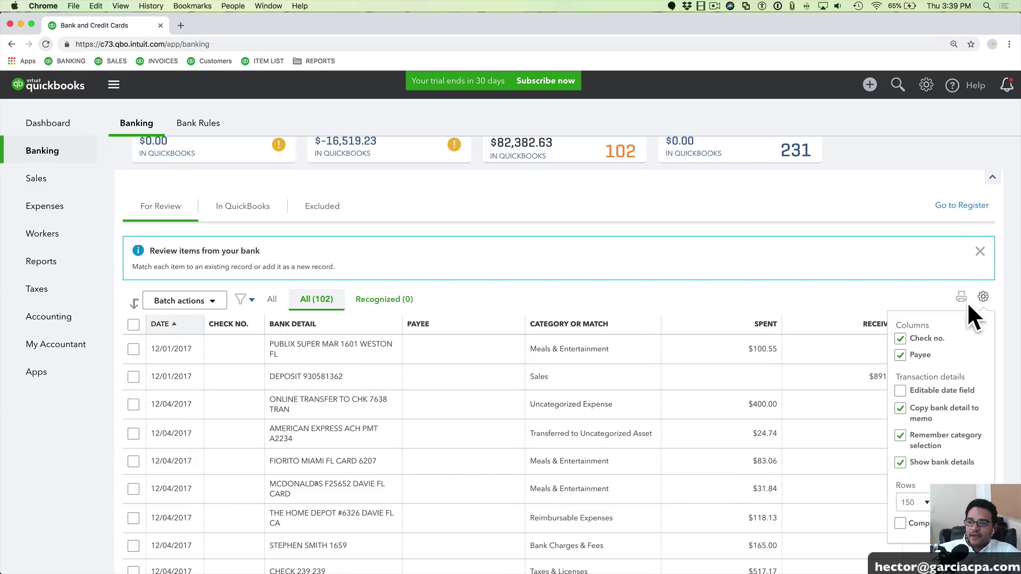
left_click(901, 337)
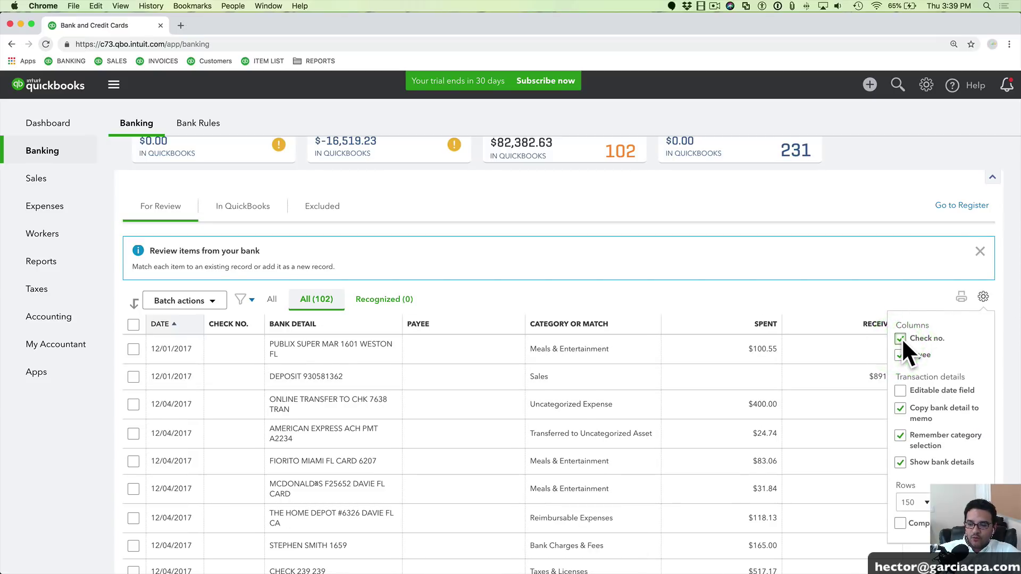
left_click(901, 524)
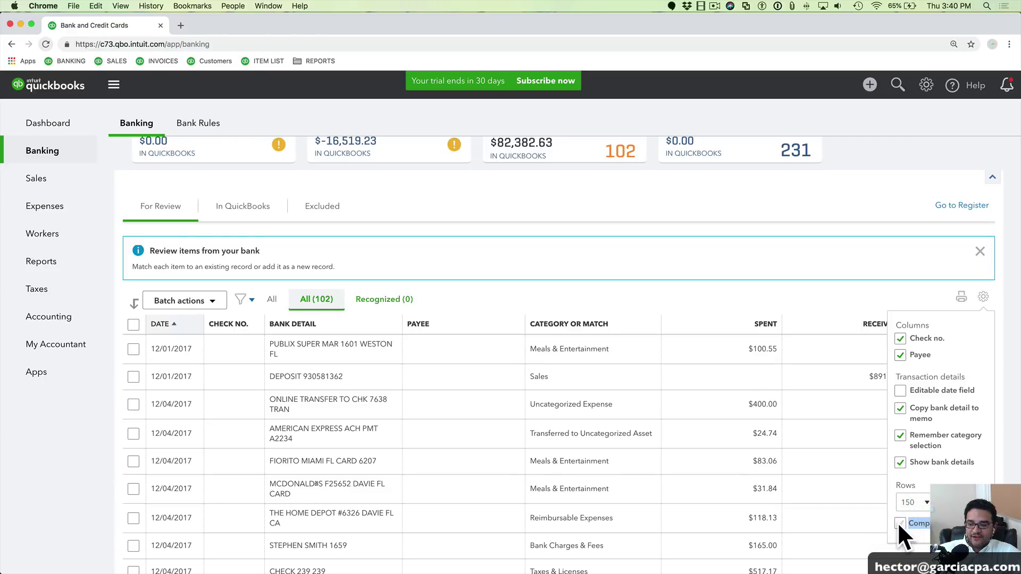
double_click(899, 523)
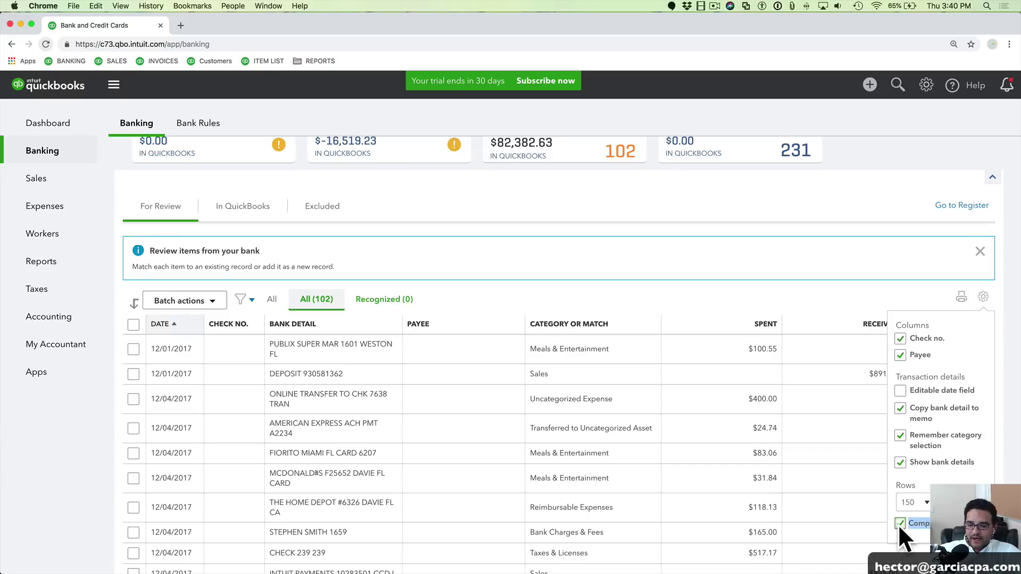
left_click(899, 523)
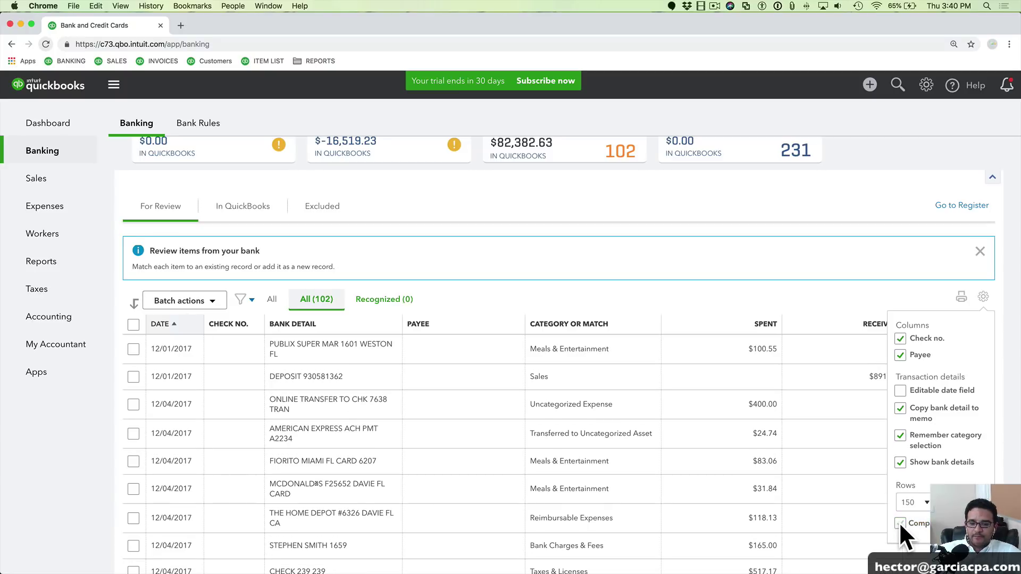
left_click(899, 523)
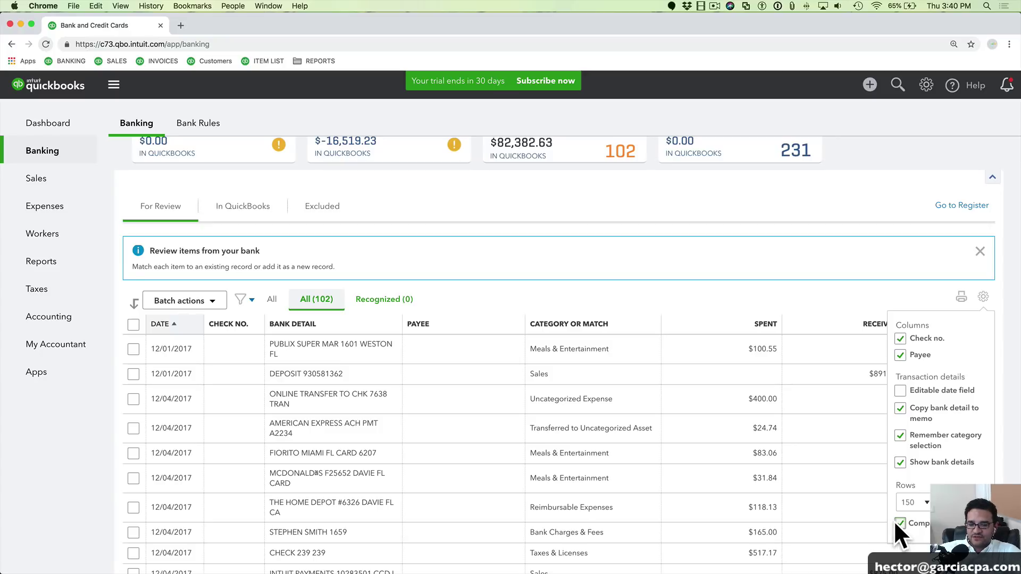
Show 300 rows per page and close the table settings
left_click(918, 502)
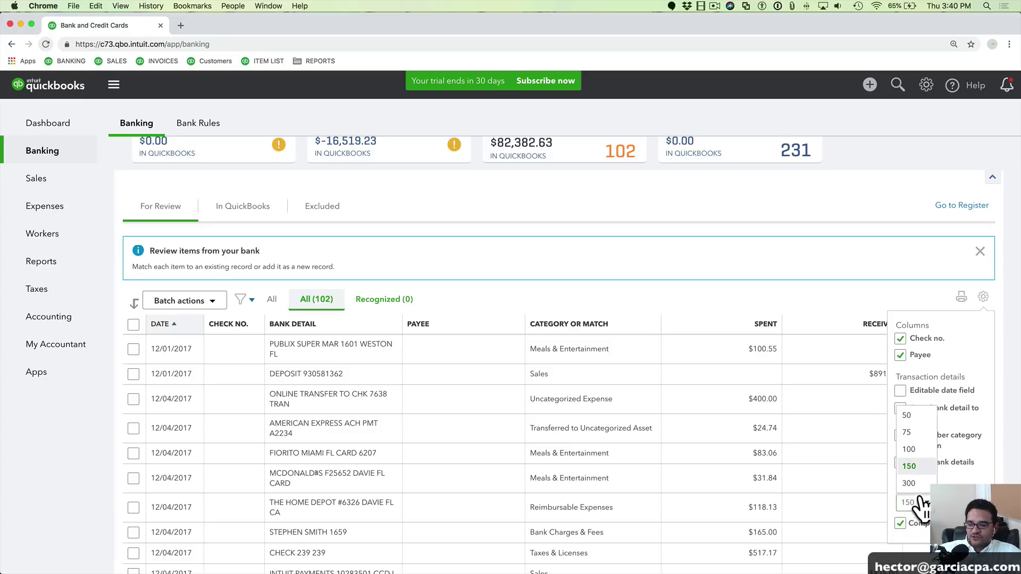
left_click(910, 482)
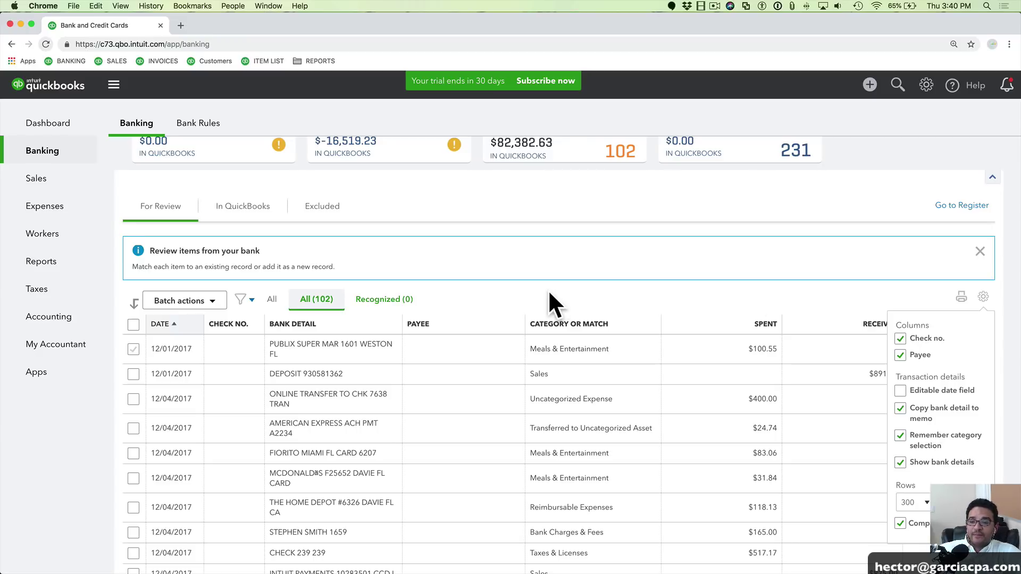
left_click(689, 297)
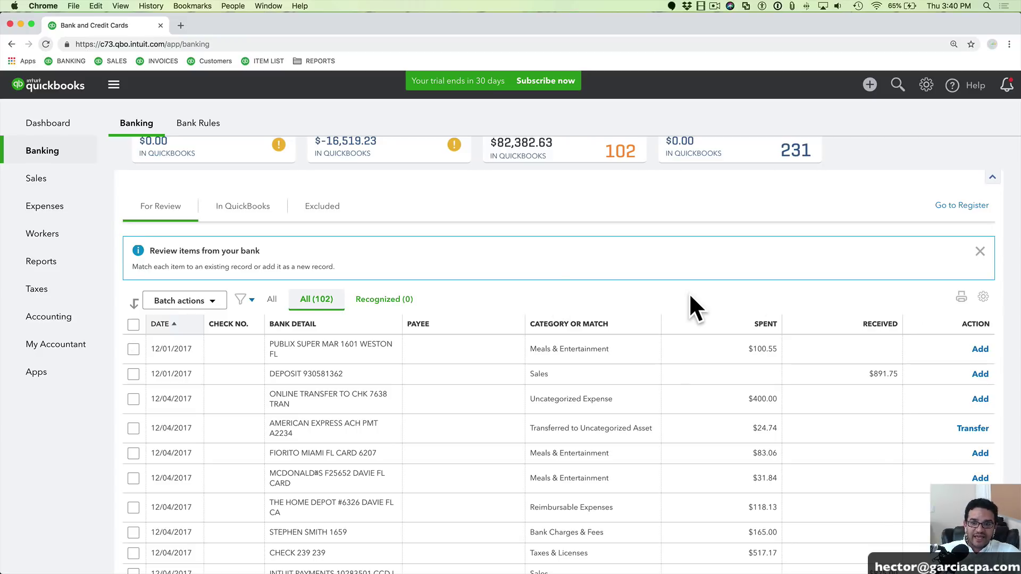
Collapse the navigation menu, dismiss the review banner, and hide the account cards
left_click(113, 86)
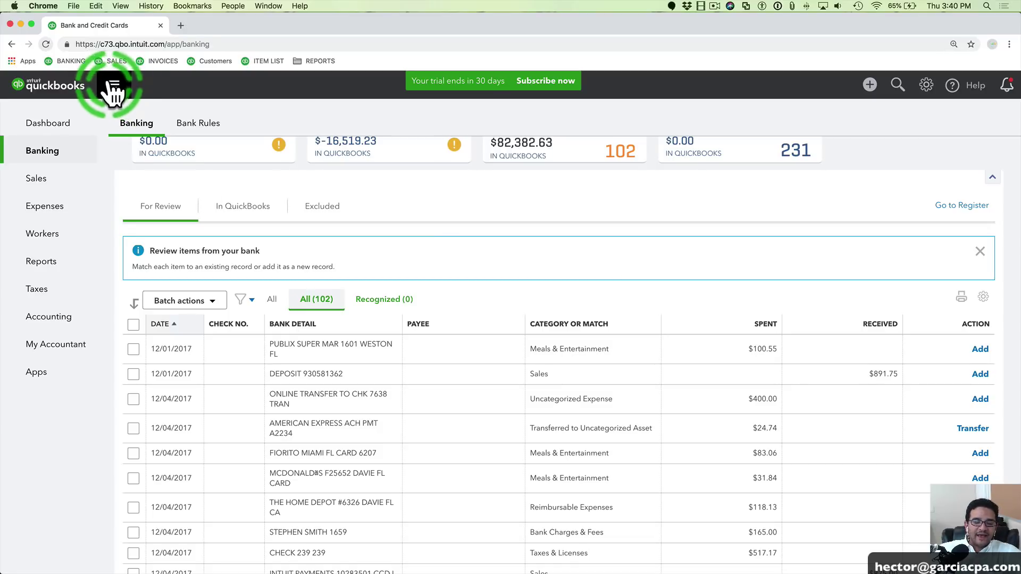
left_click(114, 86)
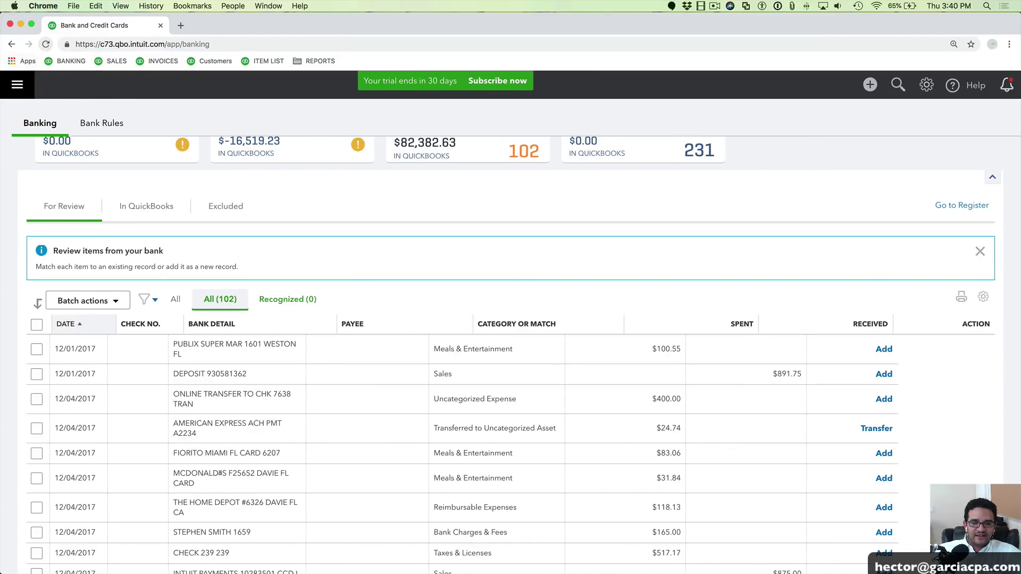
left_click(979, 253)
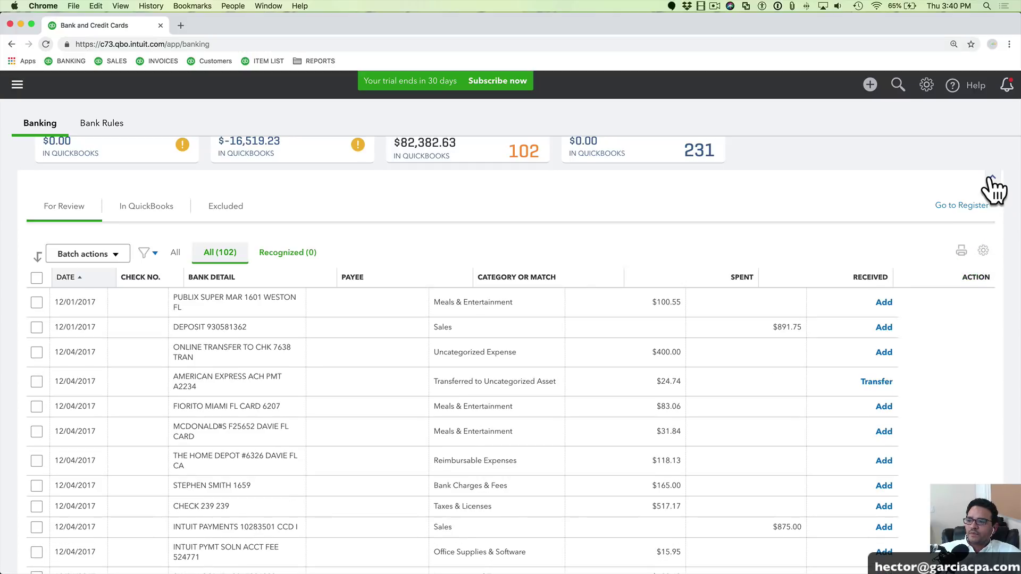
left_click(992, 179)
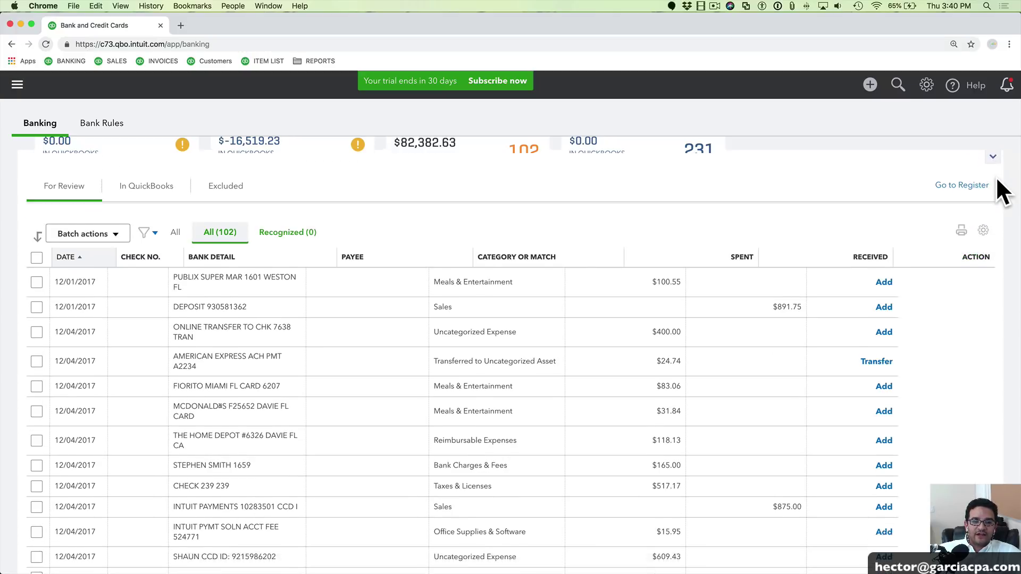
left_click(992, 191)
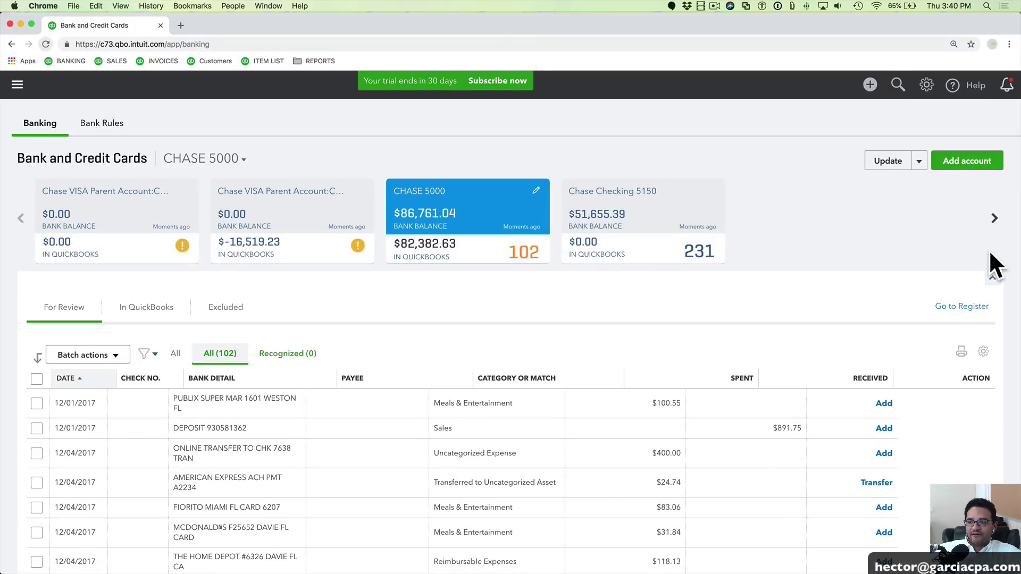
left_click(992, 277)
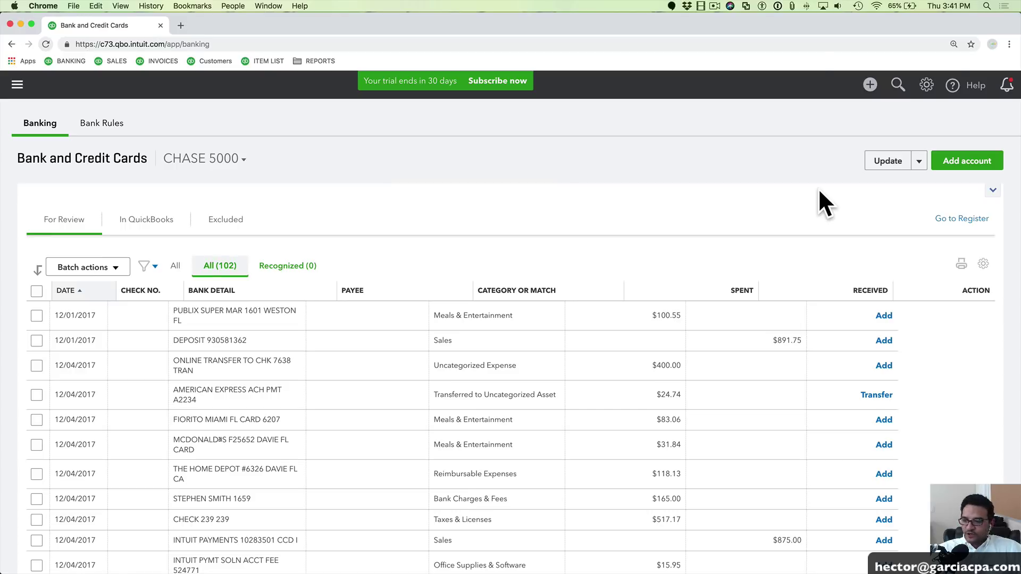
Set the browser page zoom to 125%
key("super+plus")
key("super+plus")
key("super+plus")
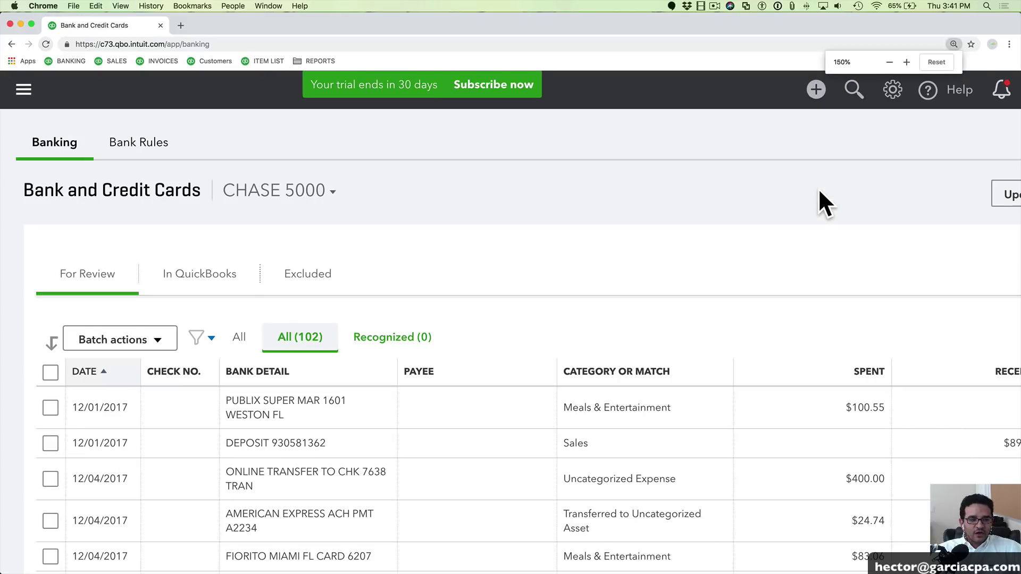
key("super+minus")
key("super+minus")
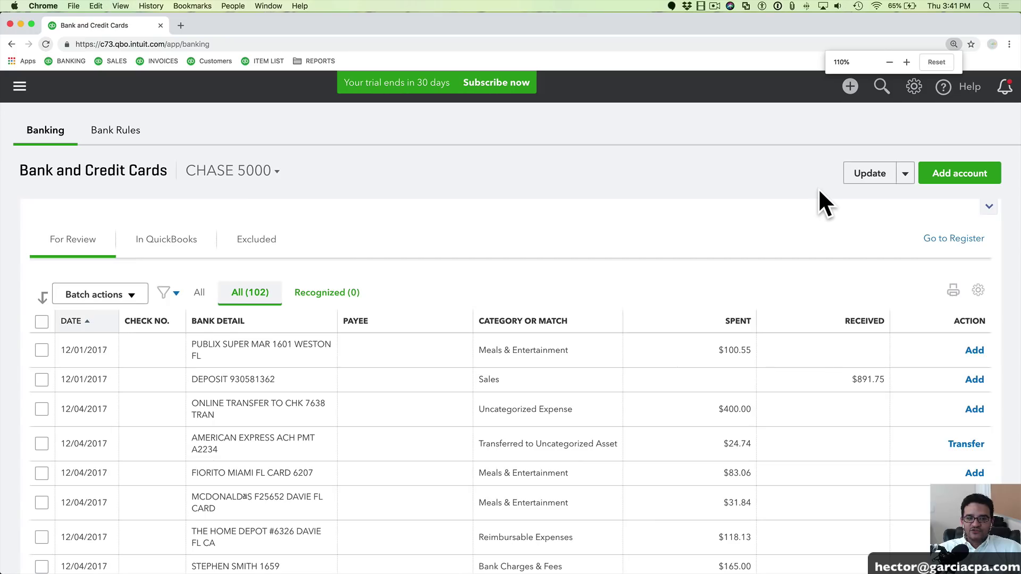
key("super+plus")
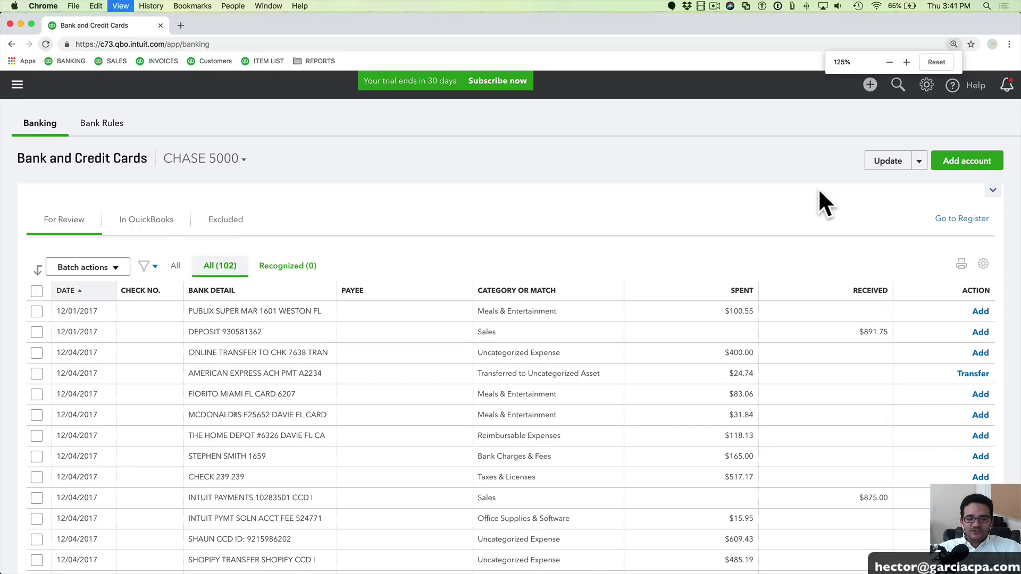
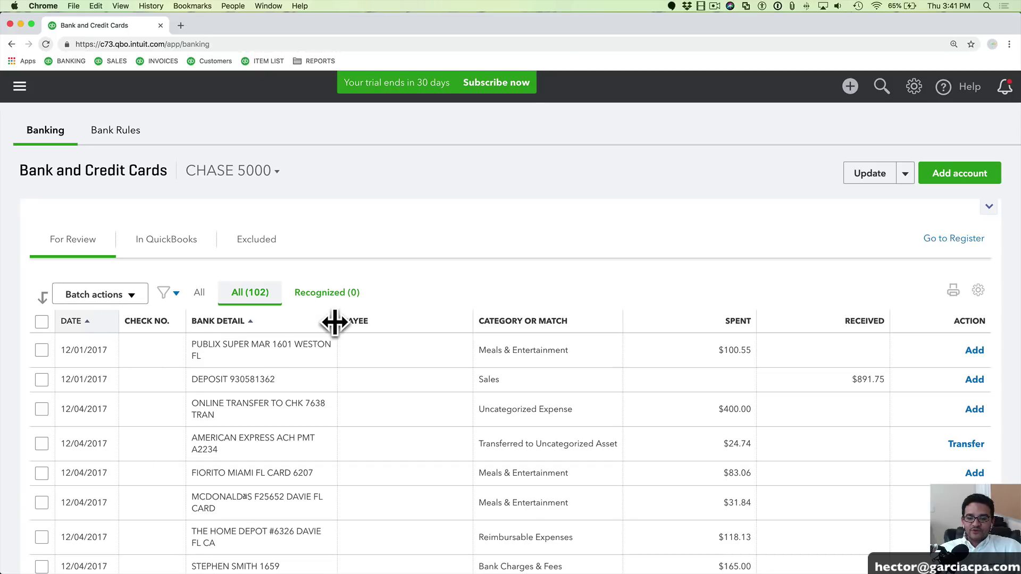
Widen the BANK DETAIL column, narrow the Category and Received columns, and sort by bank detail
left_click_drag(336, 321, 416, 321)
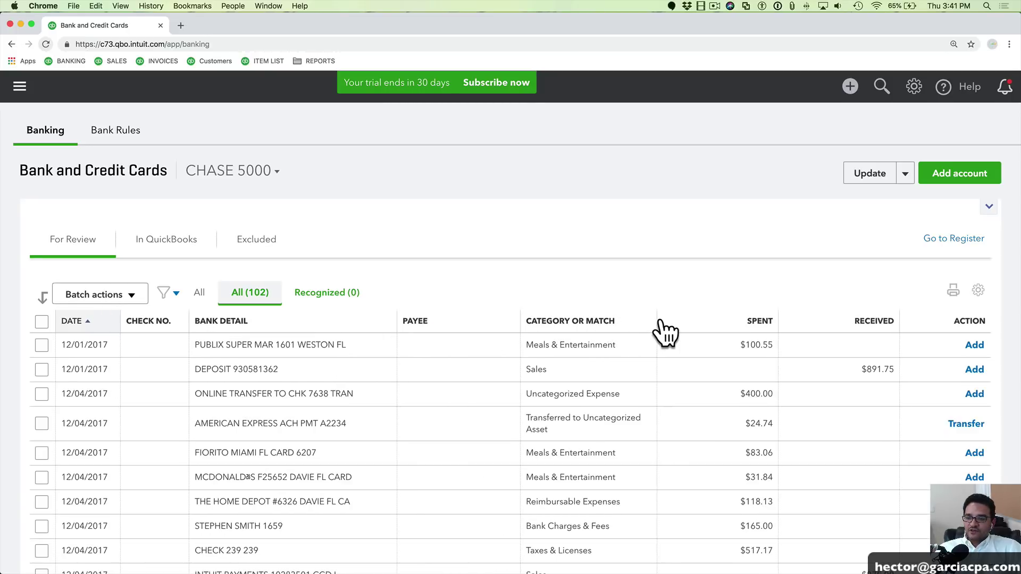
left_click_drag(654, 319, 512, 342)
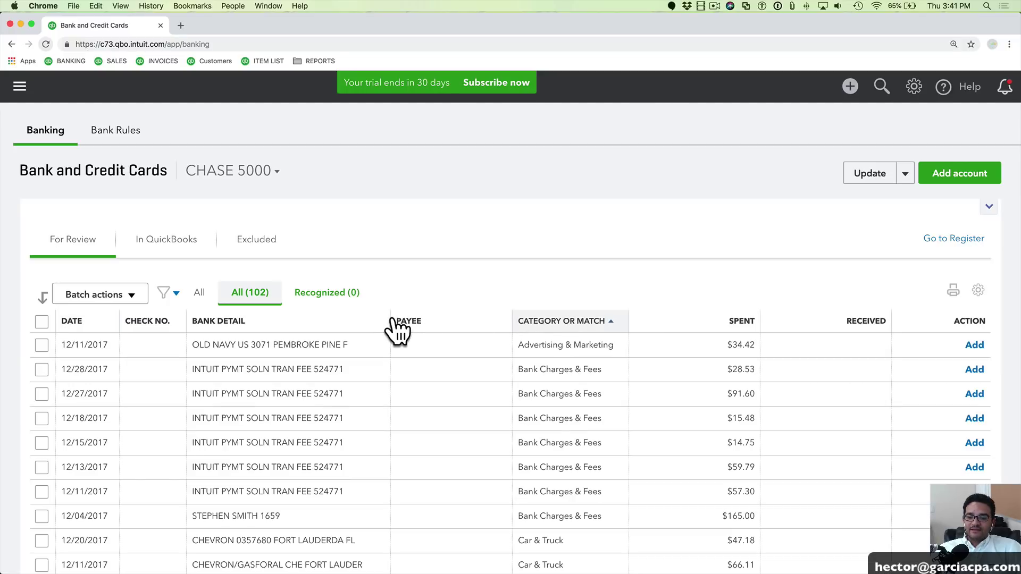
left_click_drag(390, 319, 450, 318)
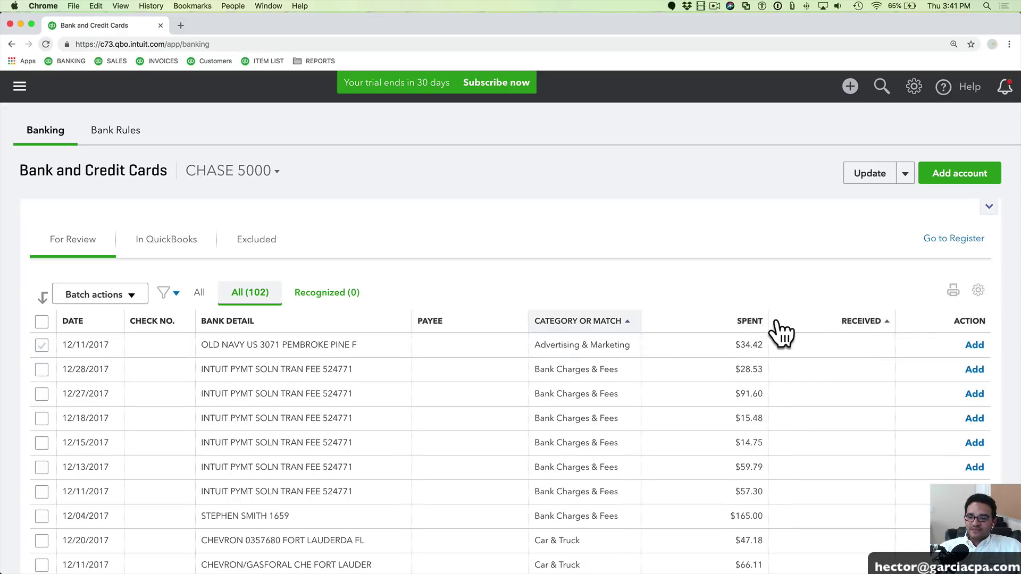
left_click_drag(641, 321, 729, 319)
left_click_drag(915, 320, 567, 322)
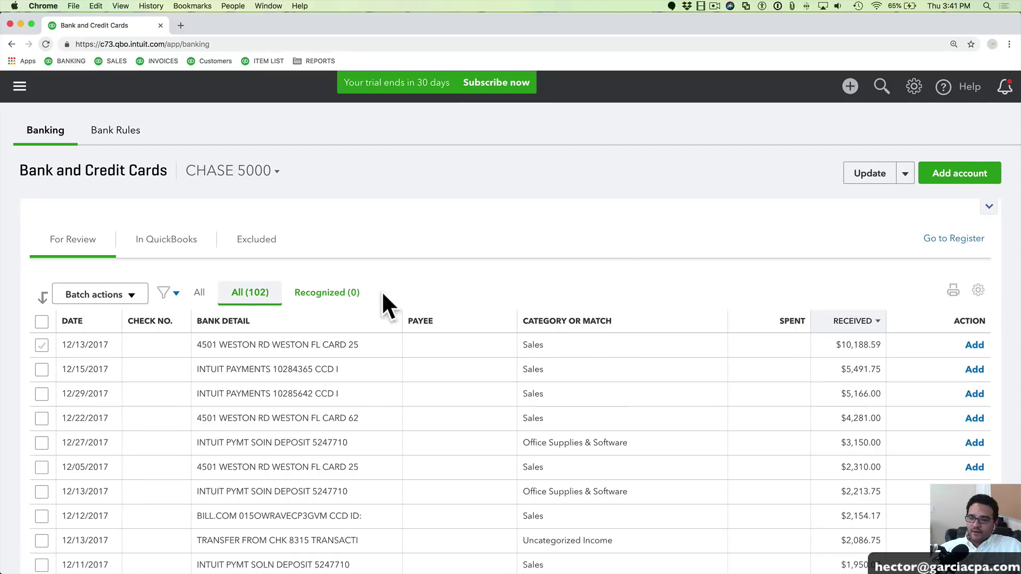
left_click(230, 330)
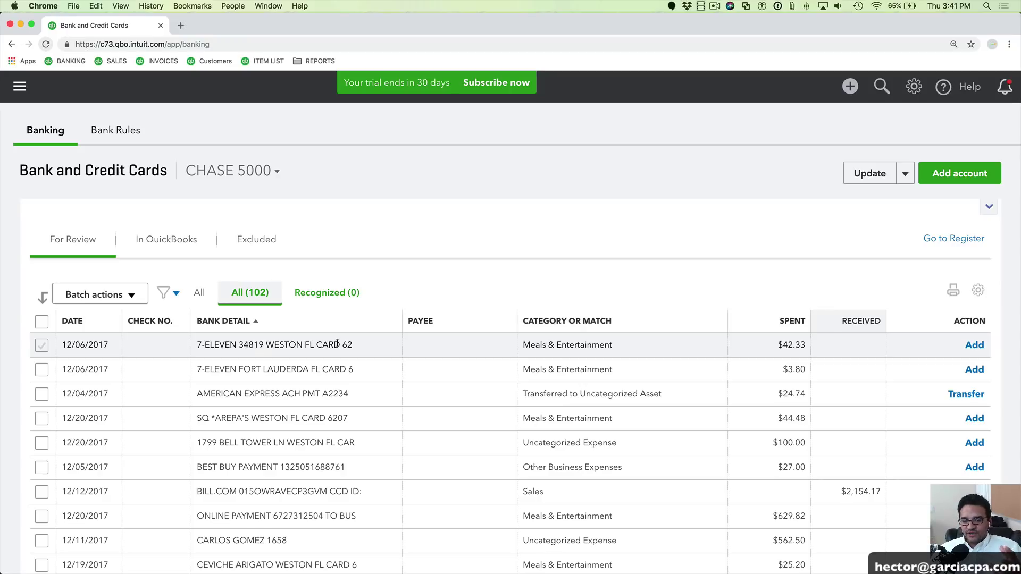
Scroll to the Intuit fee rows and check the 12/07 fee's description and category
scroll(367, 428, "down", 5)
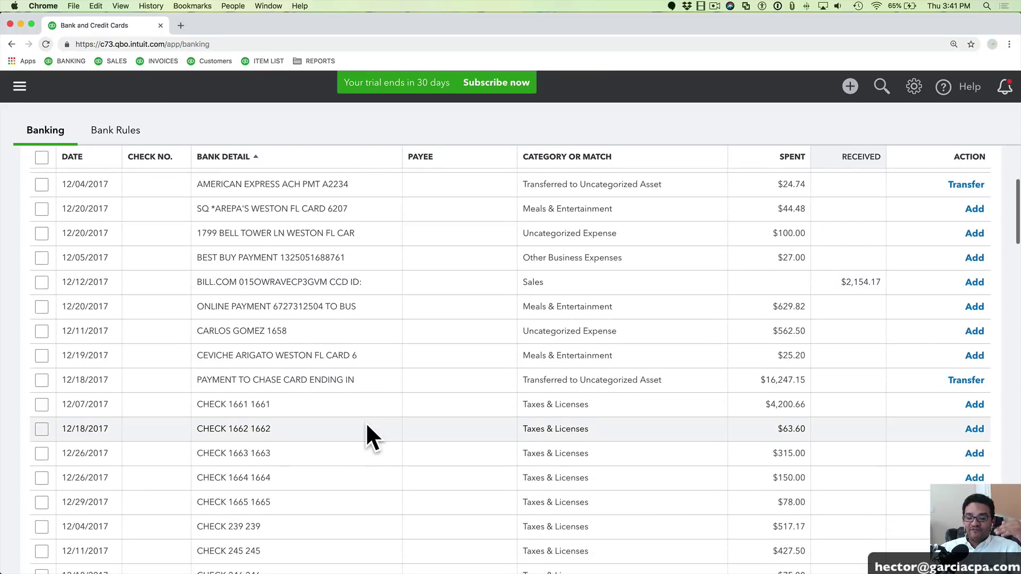
scroll(367, 437, "down", 7)
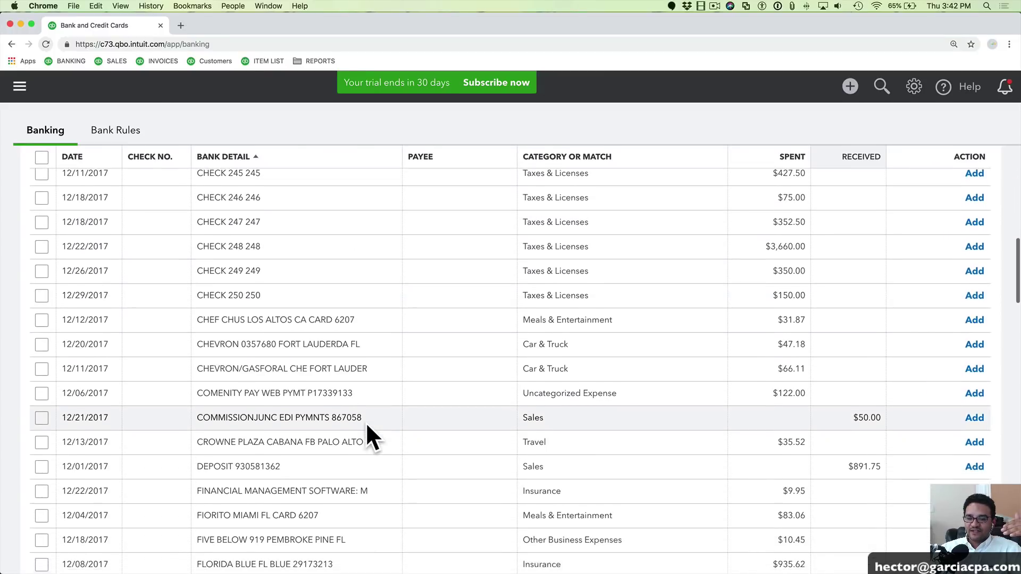
scroll(366, 426, "down", 6)
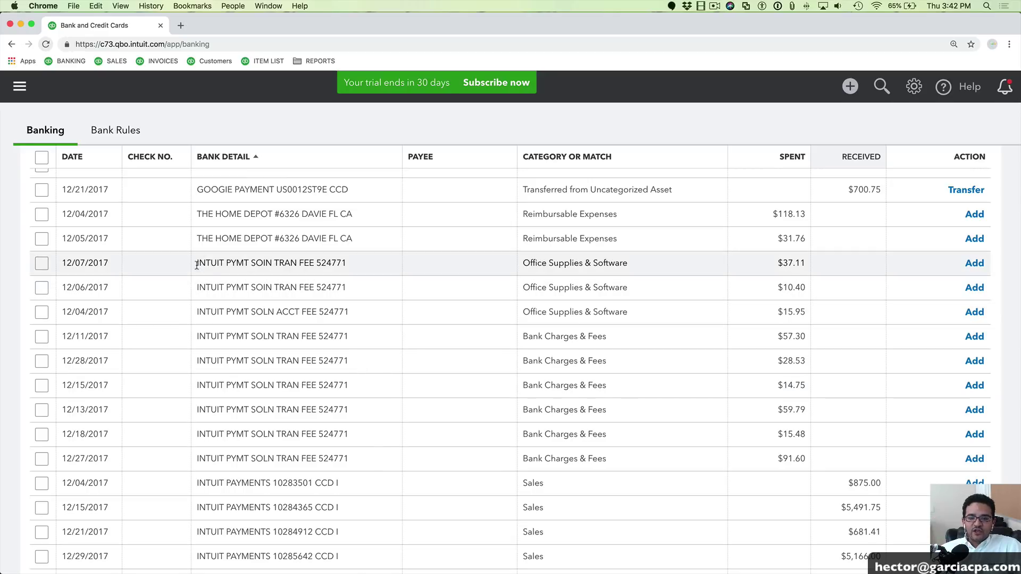
left_click_drag(197, 264, 346, 266)
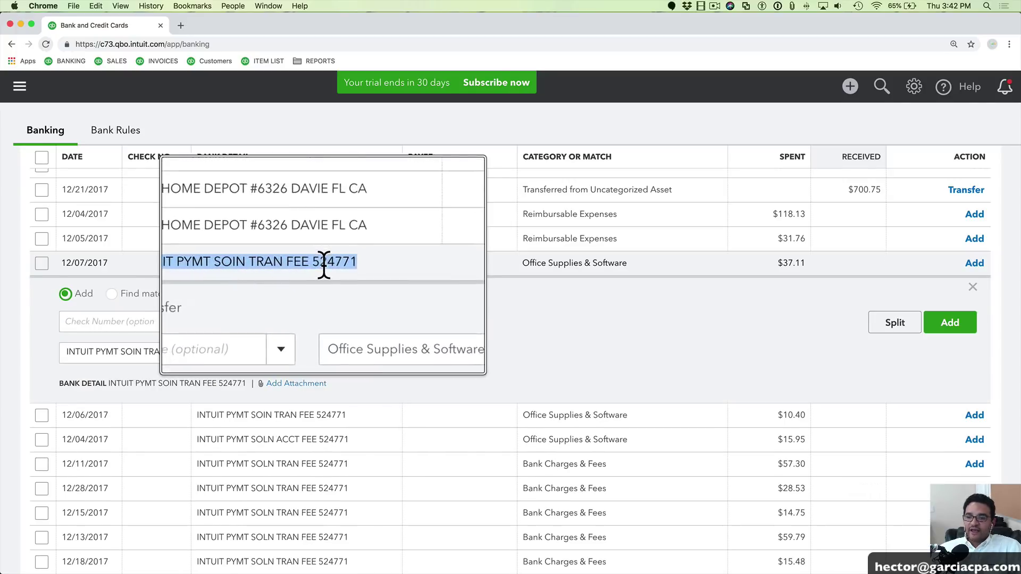
left_click_drag(522, 264, 625, 266)
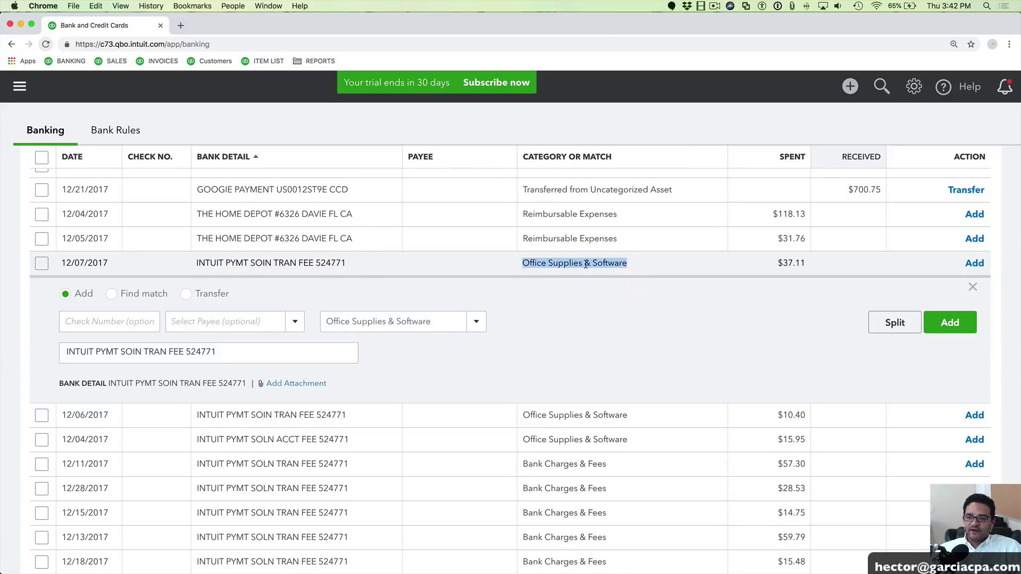
Inspect the 12/11 Intuit fee transaction's details, then close its detail panel
scroll(472, 461, "down", 2)
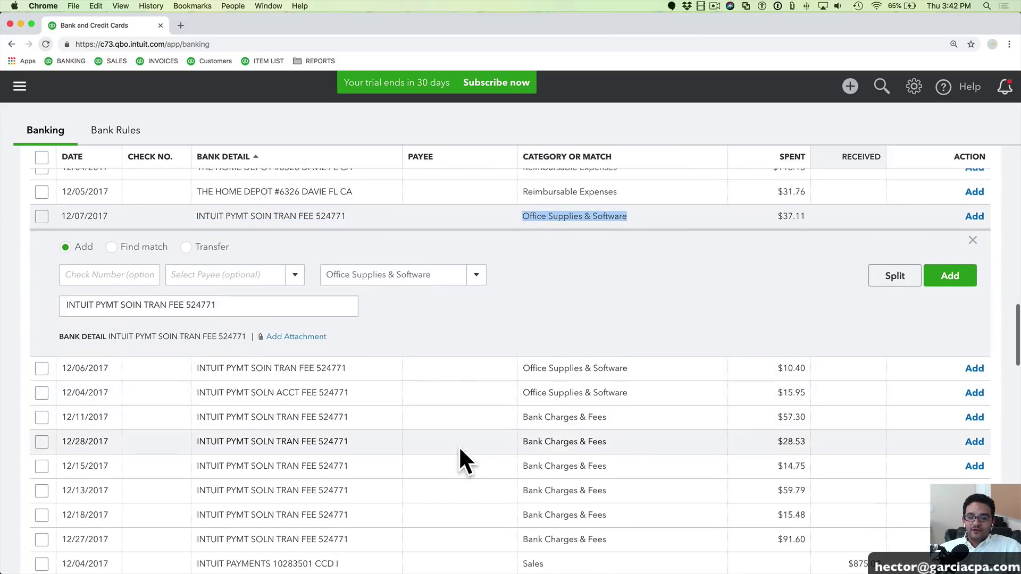
left_click_drag(197, 418, 352, 420)
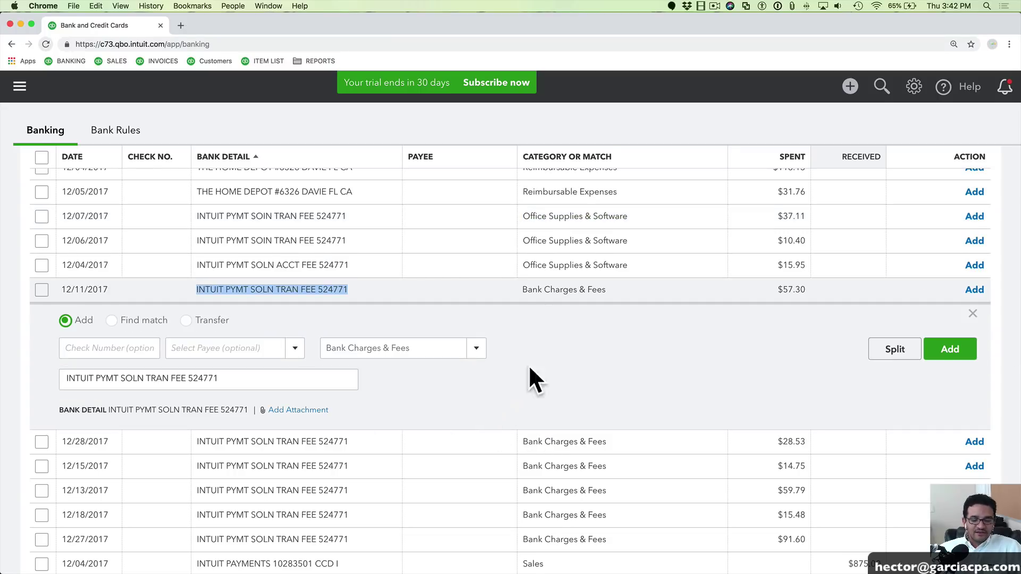
left_click(539, 290)
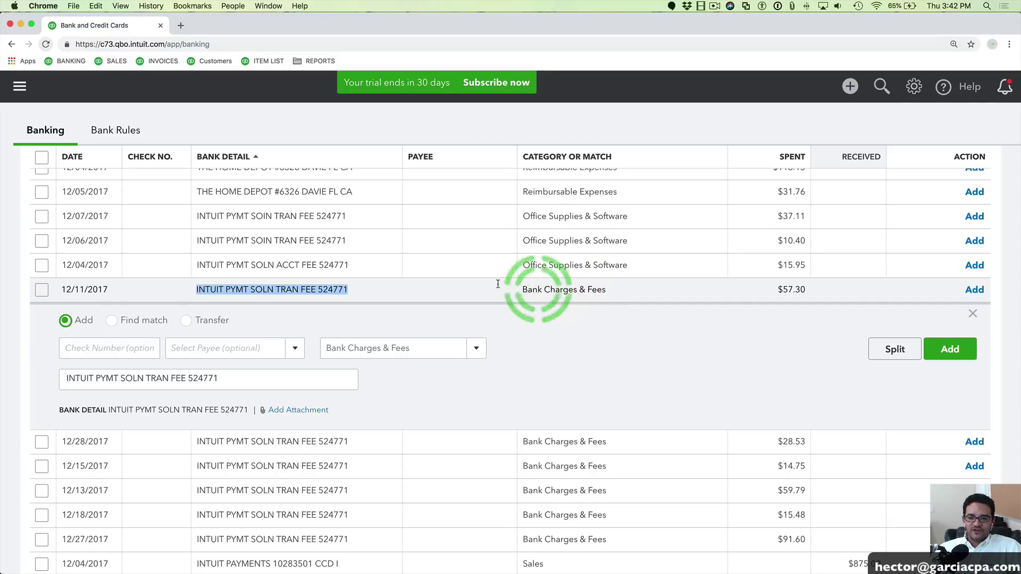
left_click(971, 314)
scroll(563, 342, "up", 1)
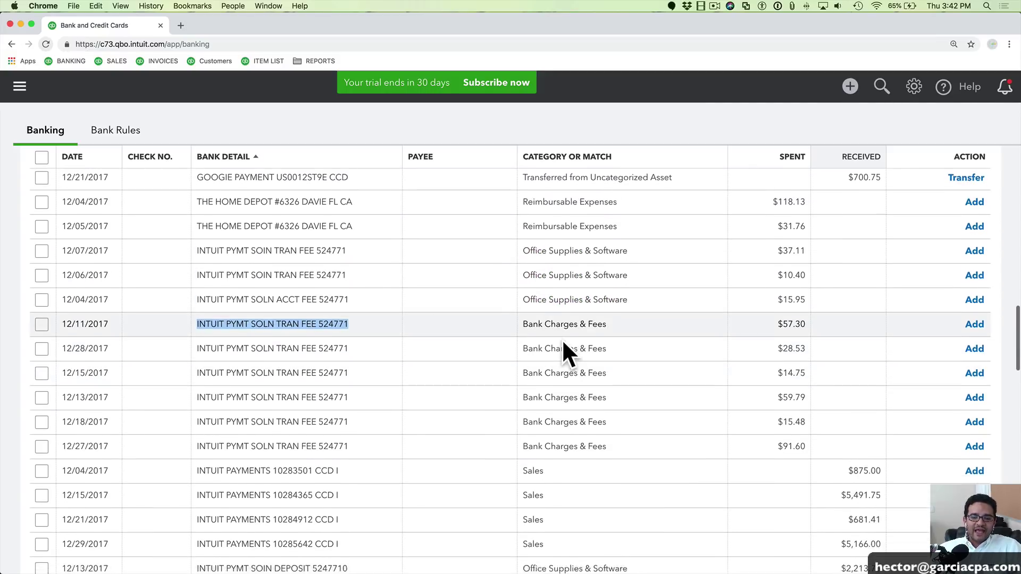
scroll(556, 350, "down", 1)
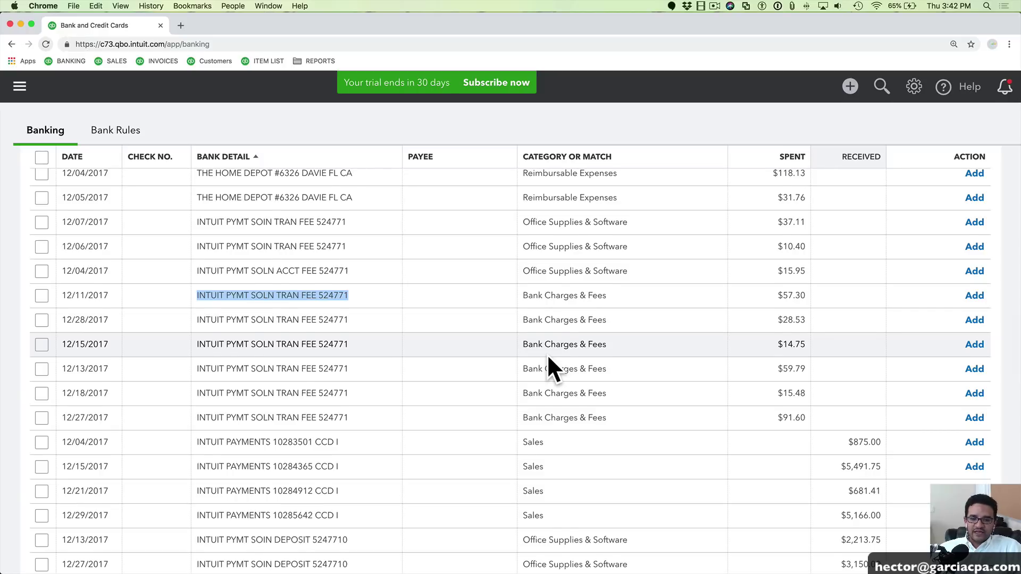
scroll(526, 345, "up", 1)
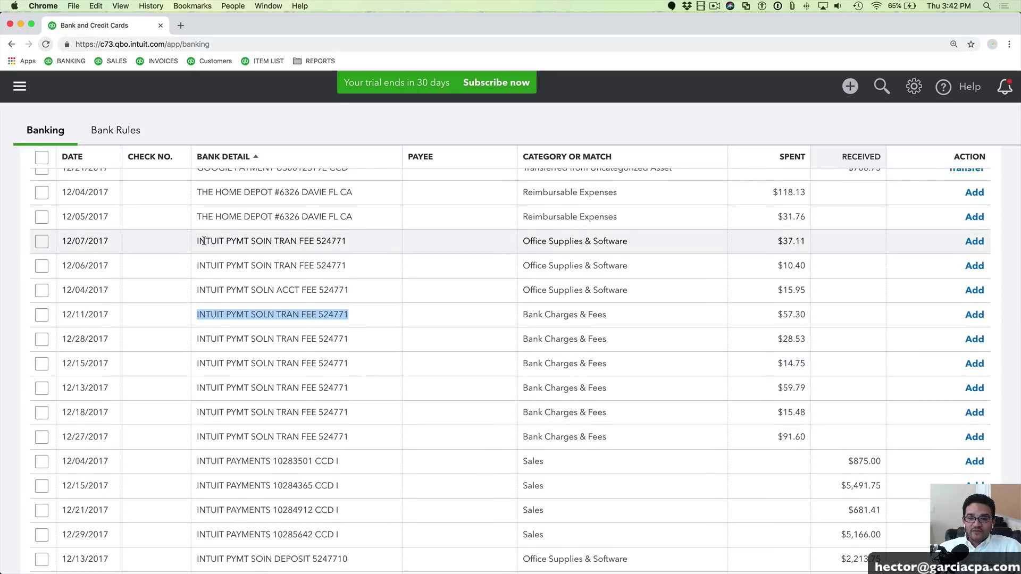
Check the Intuit fee rows 12/07 through 12/27 and bring up Batch actions
left_click_drag(204, 241, 342, 435)
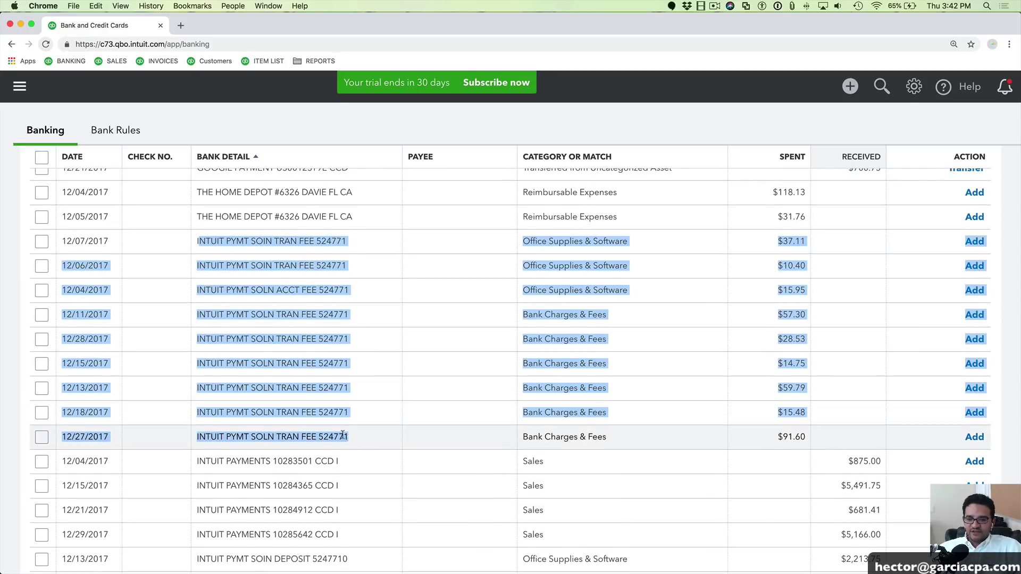
left_click(38, 242)
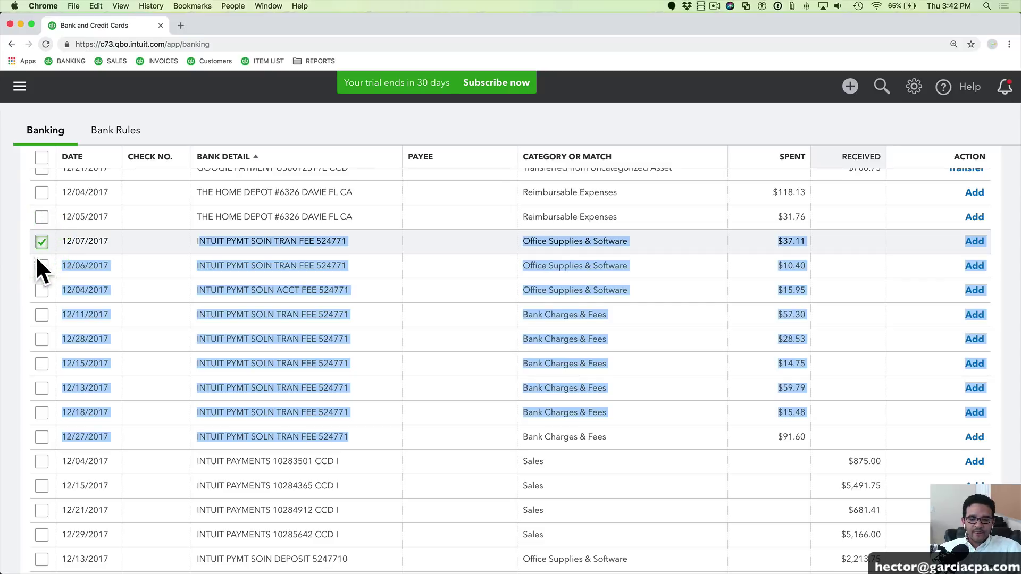
left_click(41, 437, "shift")
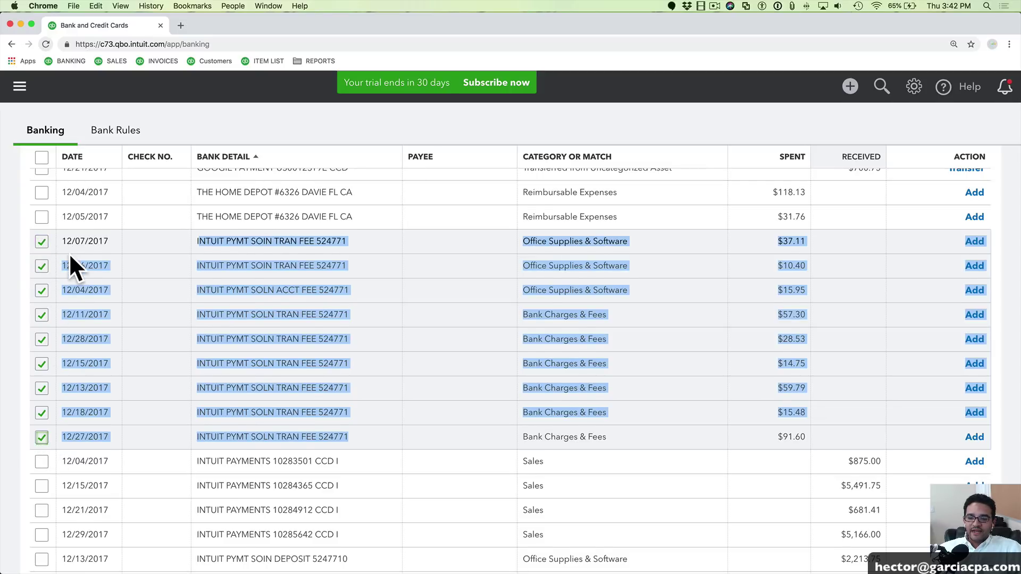
scroll(69, 260, "up", 10)
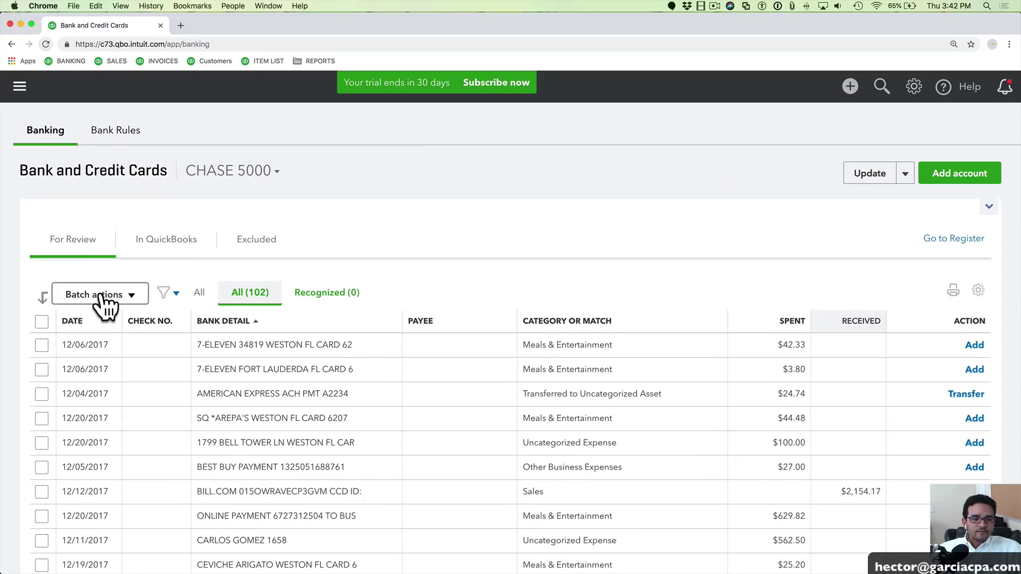
left_click(106, 303)
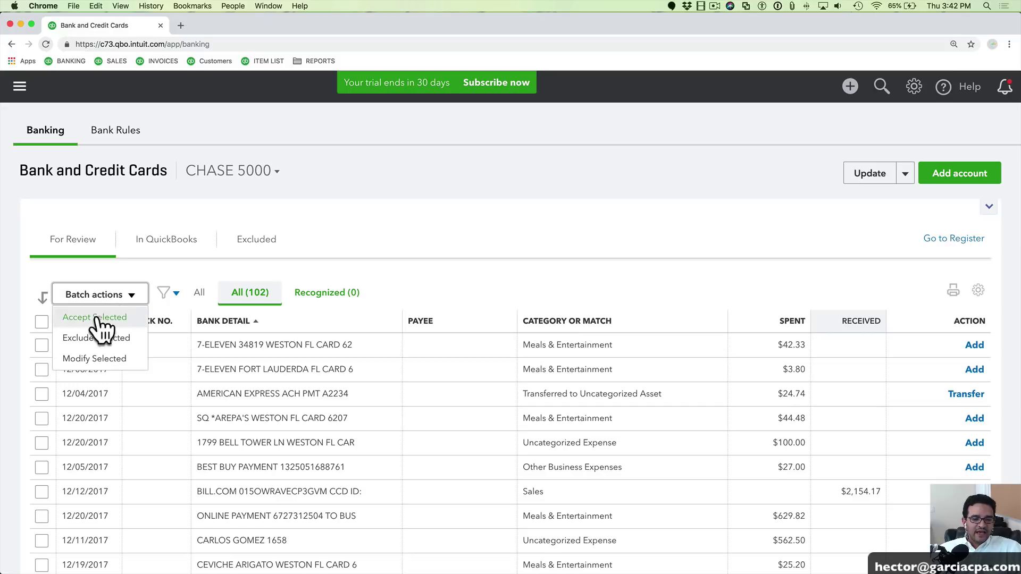
In Modify Selected, add Intuit Merchant Fees as a new vendor payee
left_click(91, 359)
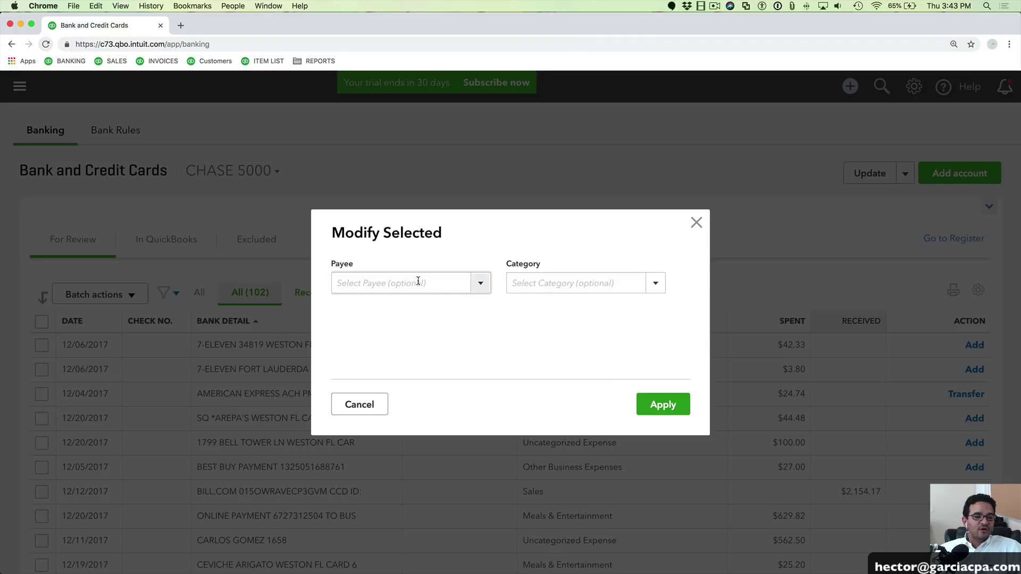
left_click(418, 281)
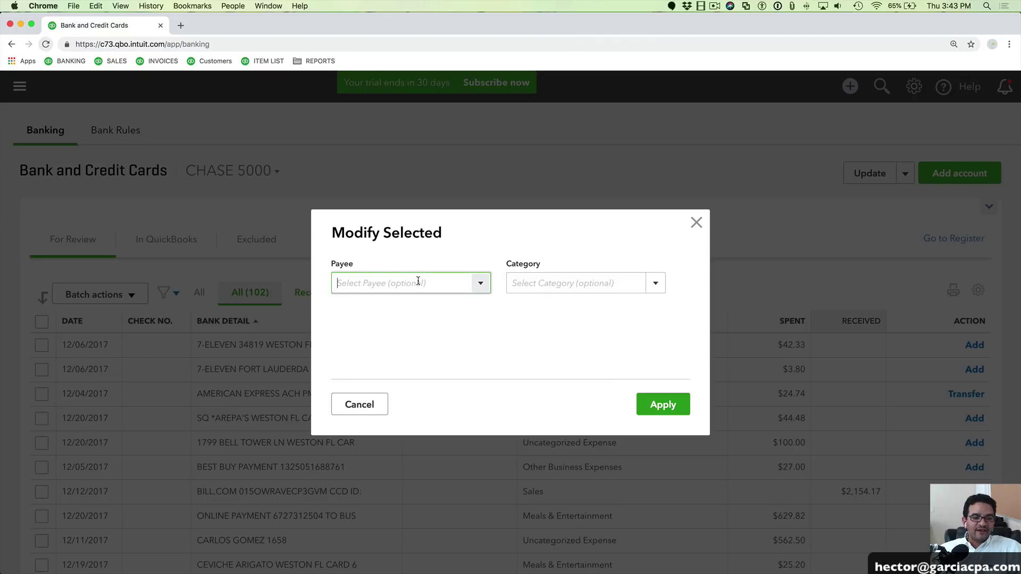
type("In")
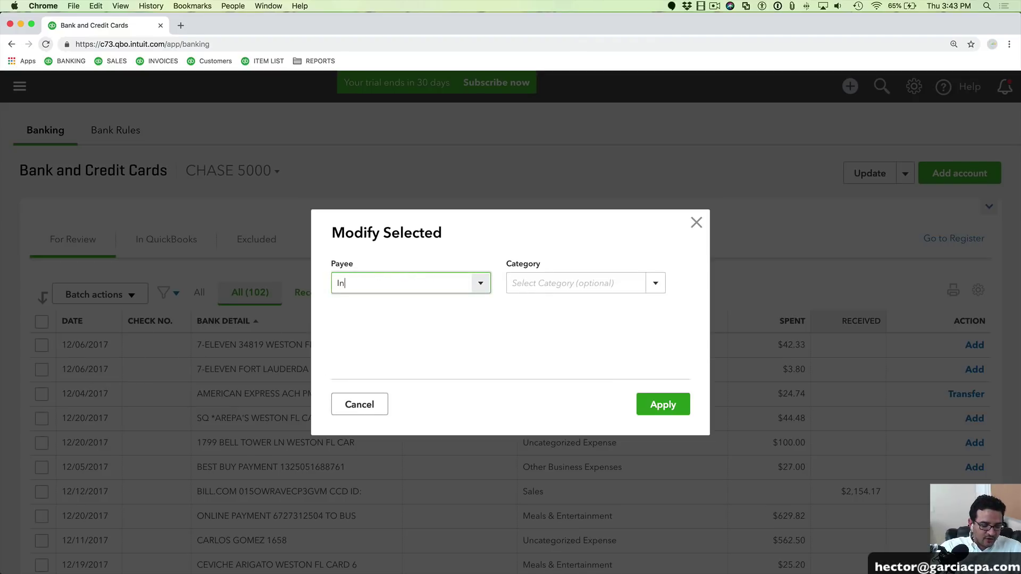
type("tuir ")
type("M")
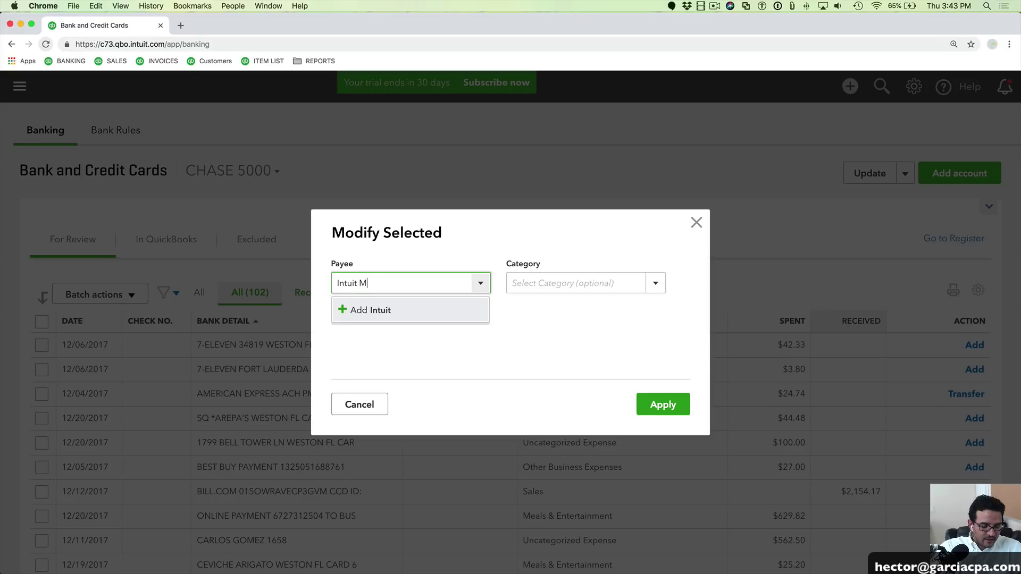
type("erhant G")
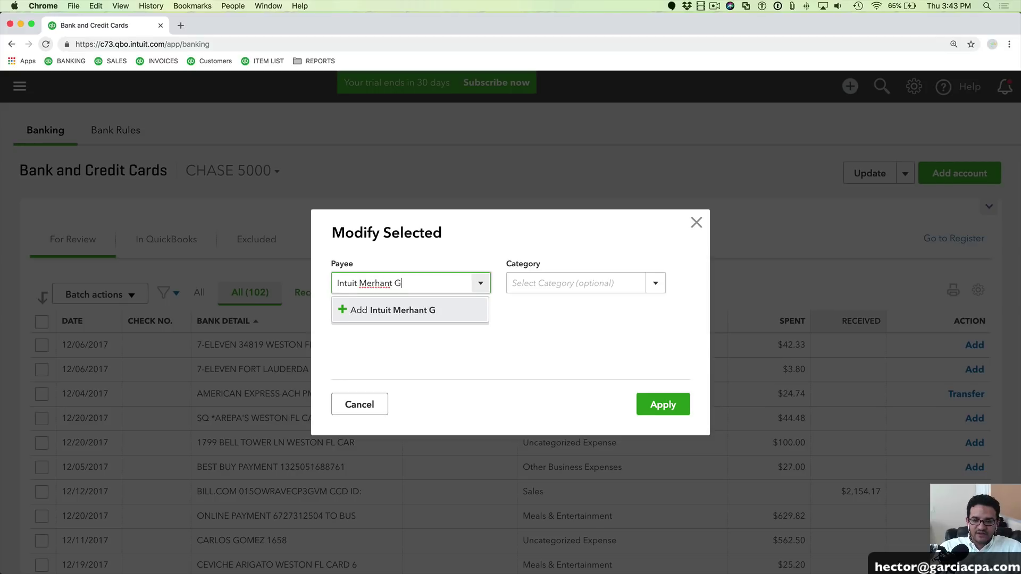
key("BackSpace")
type("Fees")
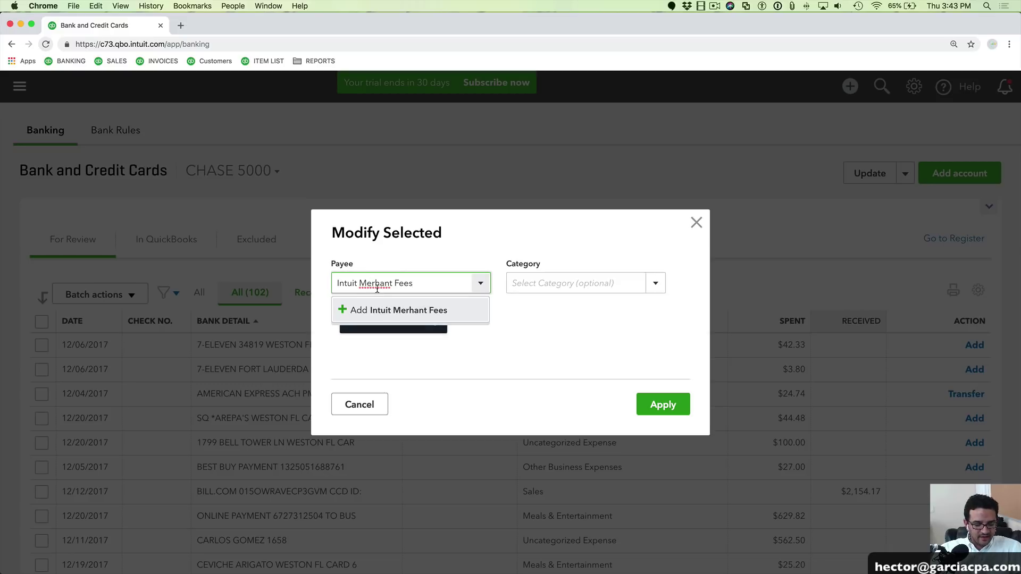
left_click(377, 288)
key("BackSpace")
type("c")
type("r")
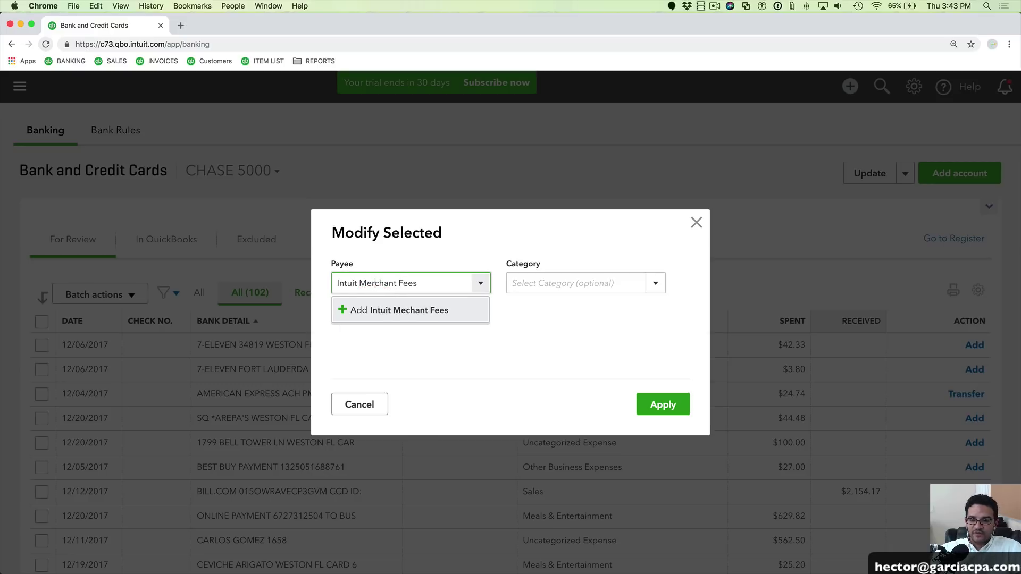
left_click(391, 310)
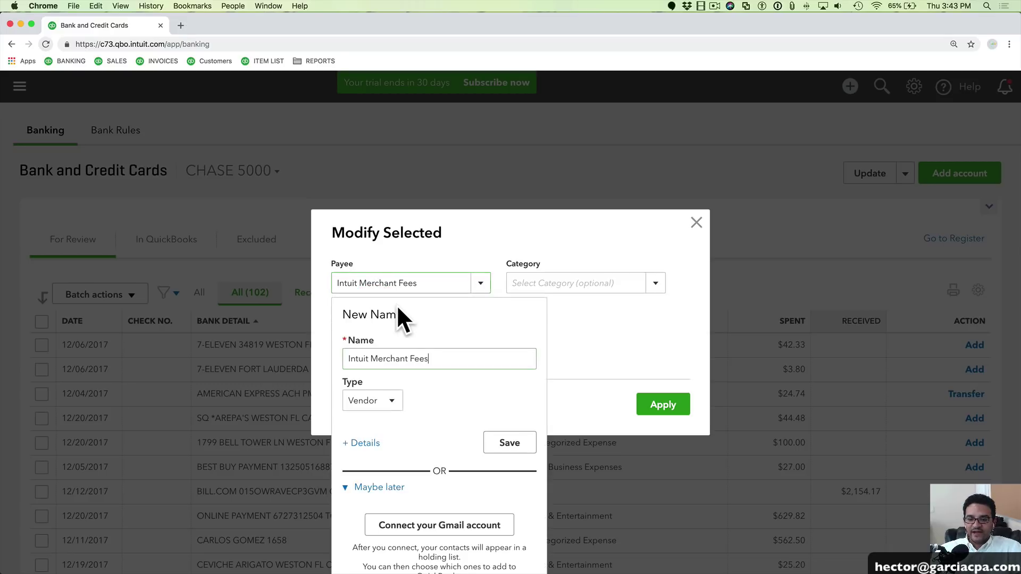
left_click(510, 445)
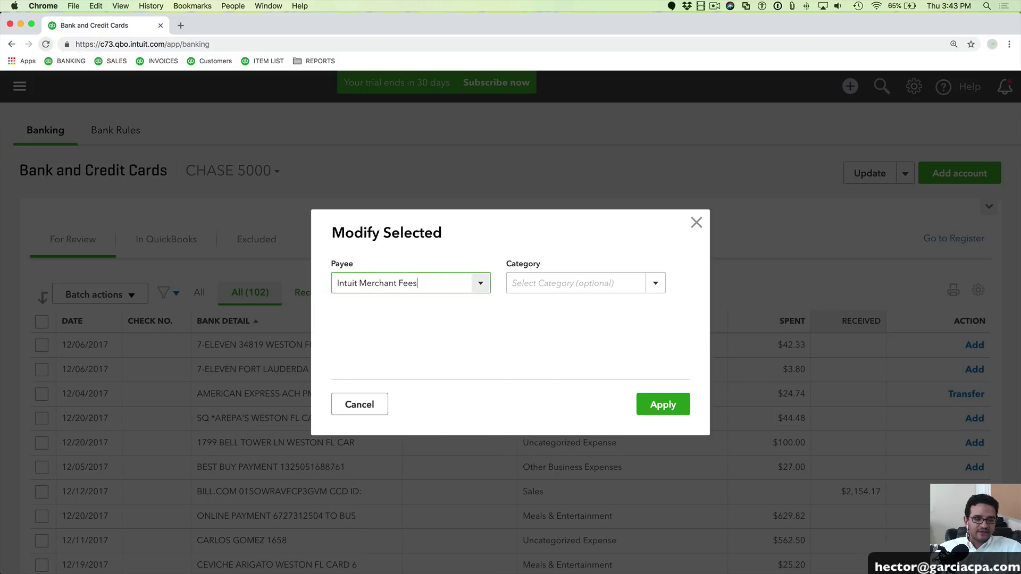
Set the category to Bank Charges & Fees and apply to the checked transactions
left_click(569, 282)
type("Bank Charges & Fees")
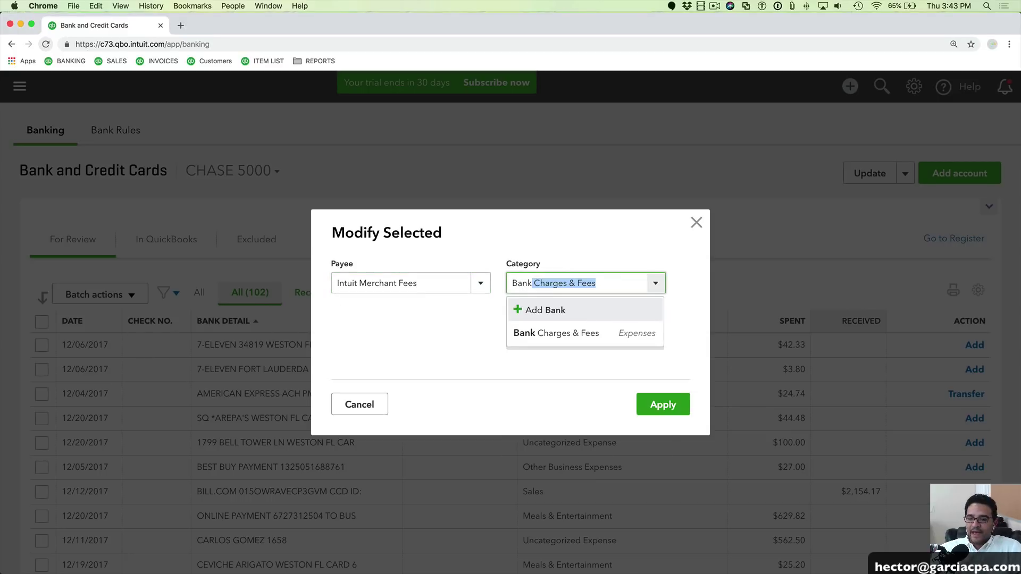
left_click(580, 334)
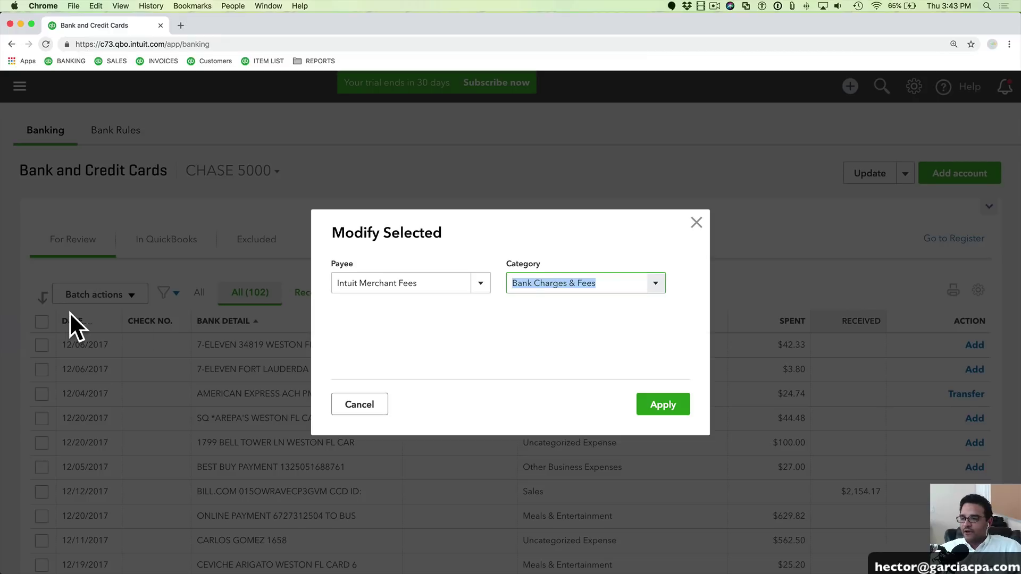
left_click_drag(630, 286, 481, 283)
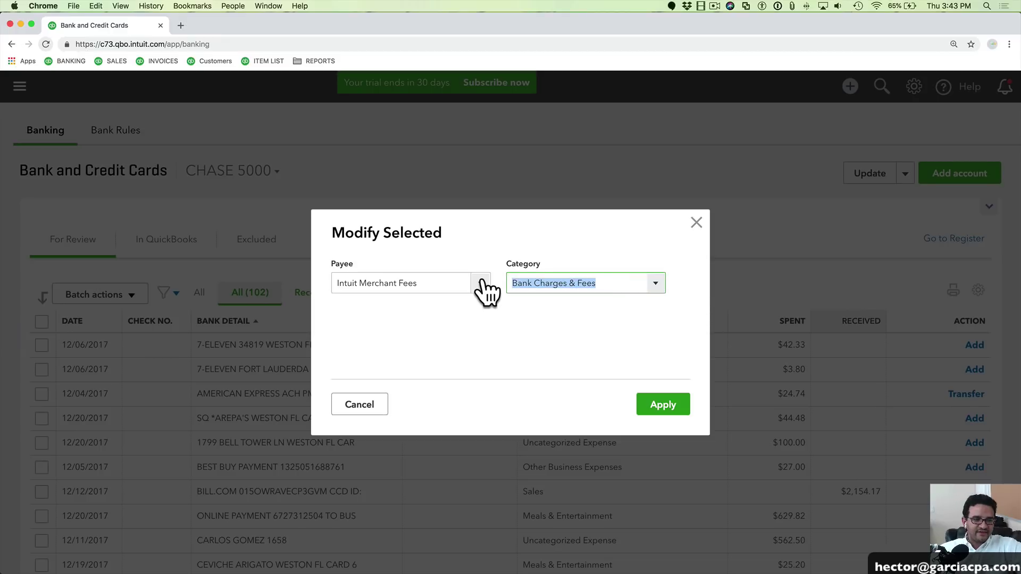
left_click(667, 404)
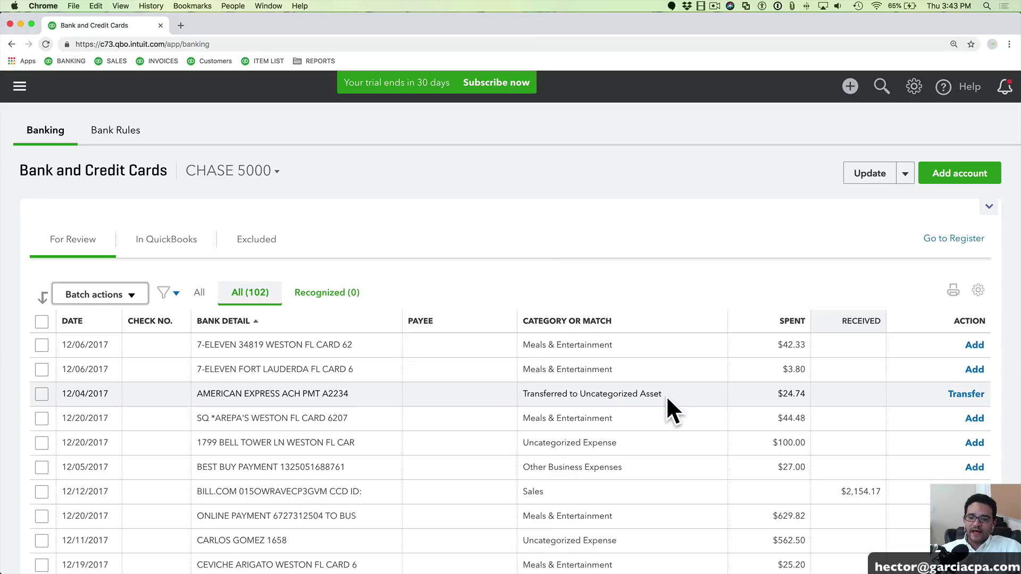
Accept the nine checked Intuit fee transactions with Batch actions > Accept Selected
scroll(470, 340, "down", 10)
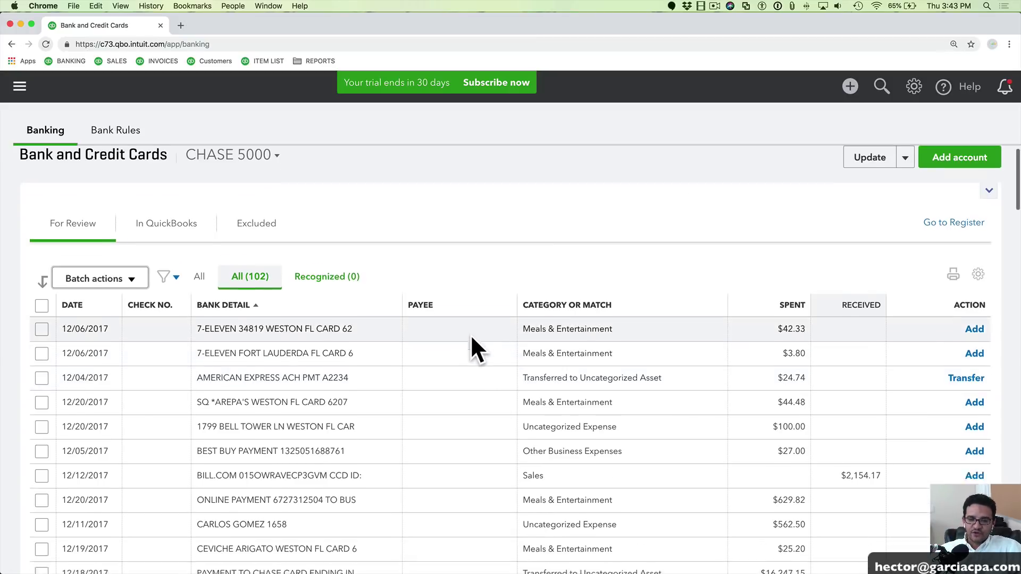
scroll(464, 333, "down", 10)
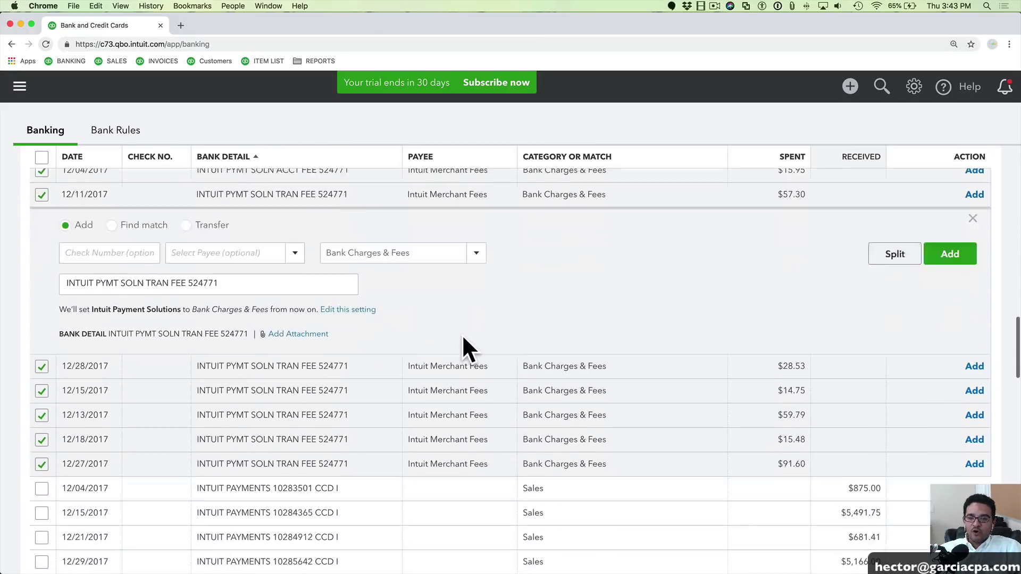
scroll(462, 334, "up", 1)
scroll(500, 259, "up", 3)
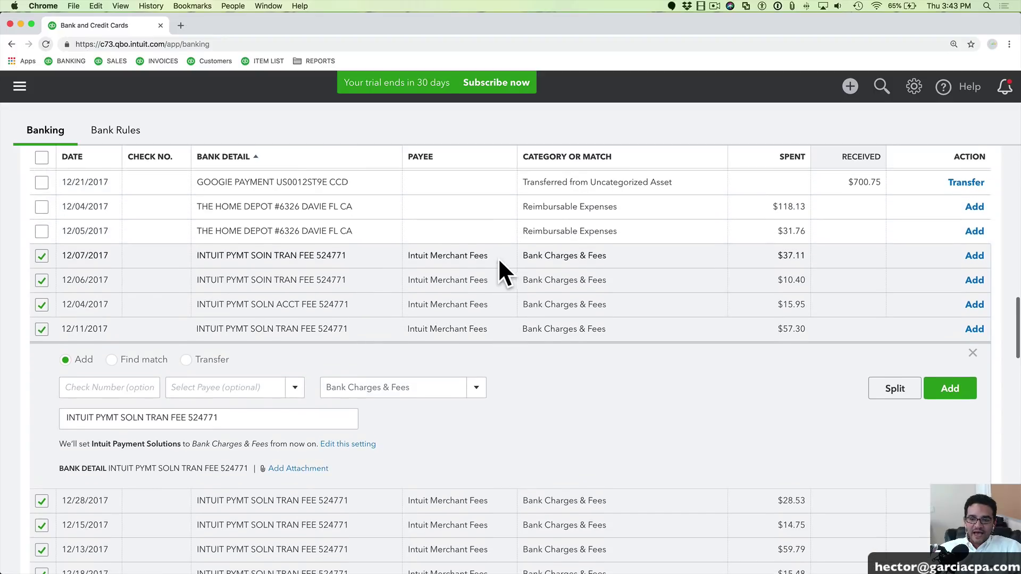
left_click(438, 258)
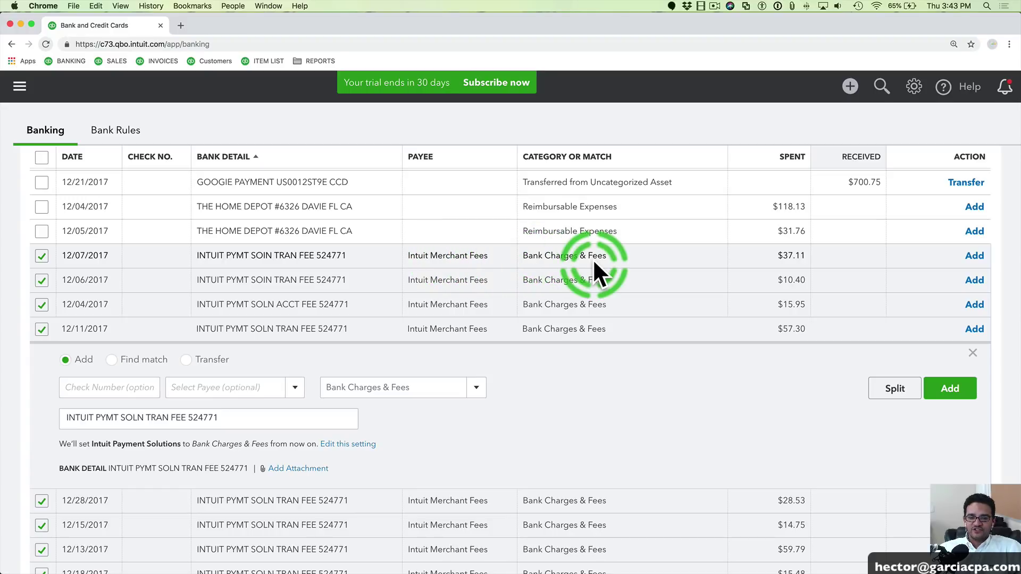
scroll(381, 266, "up", 10)
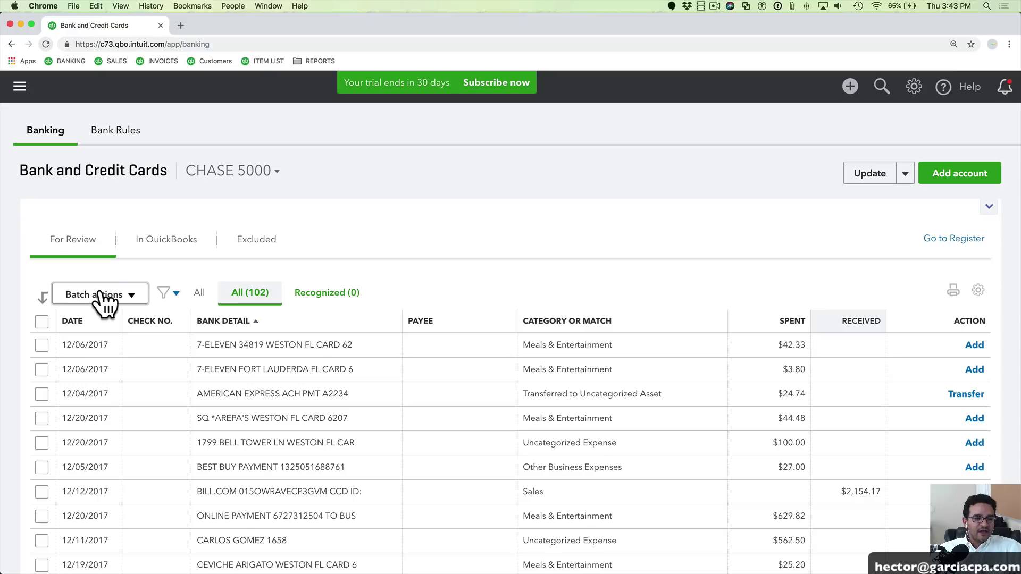
left_click(106, 299)
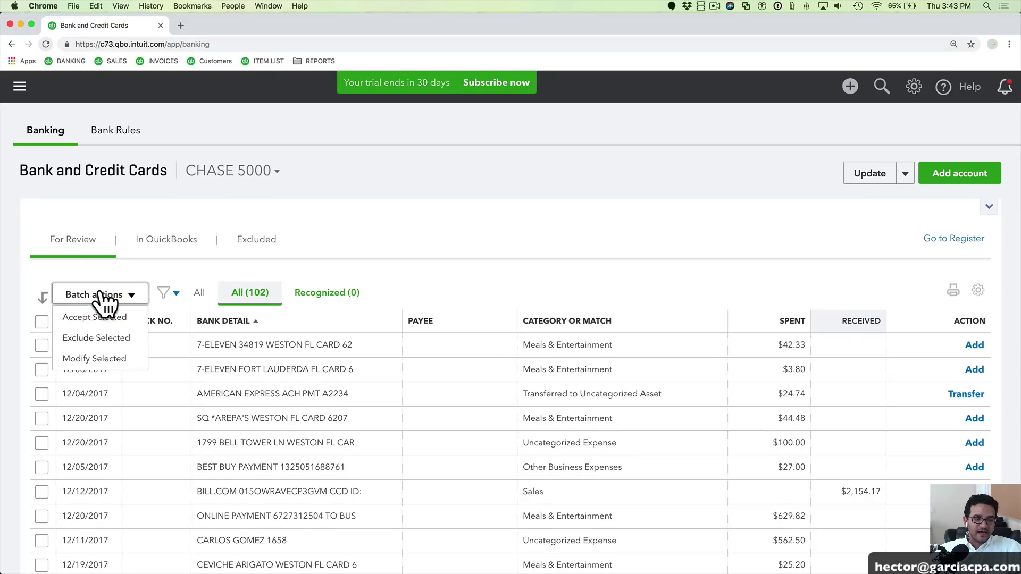
left_click(97, 319)
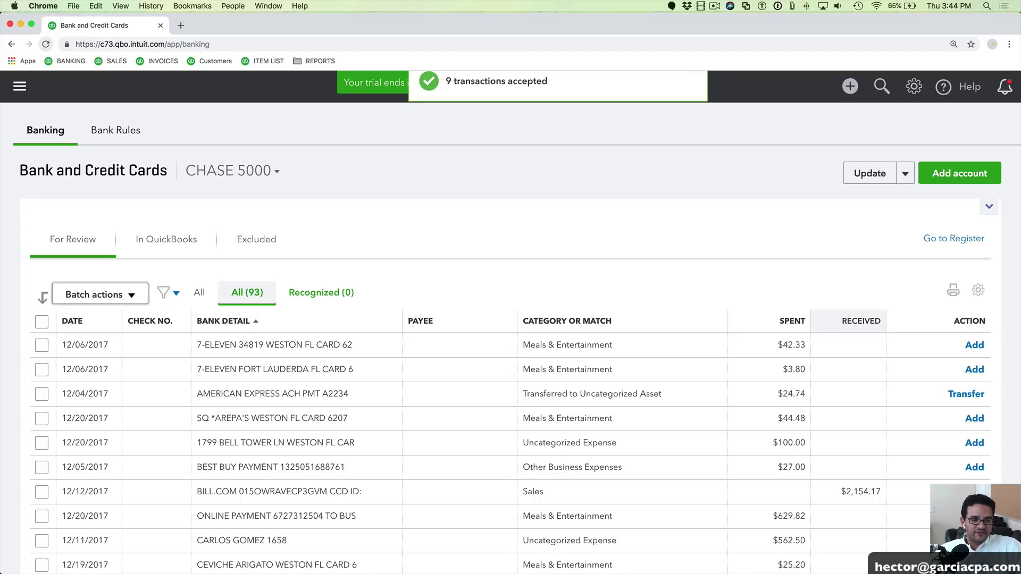
Scroll down to the Publix rows and expand the 12/01 PUBLIX transaction
scroll(473, 246, "down", 5)
scroll(469, 246, "down", 20)
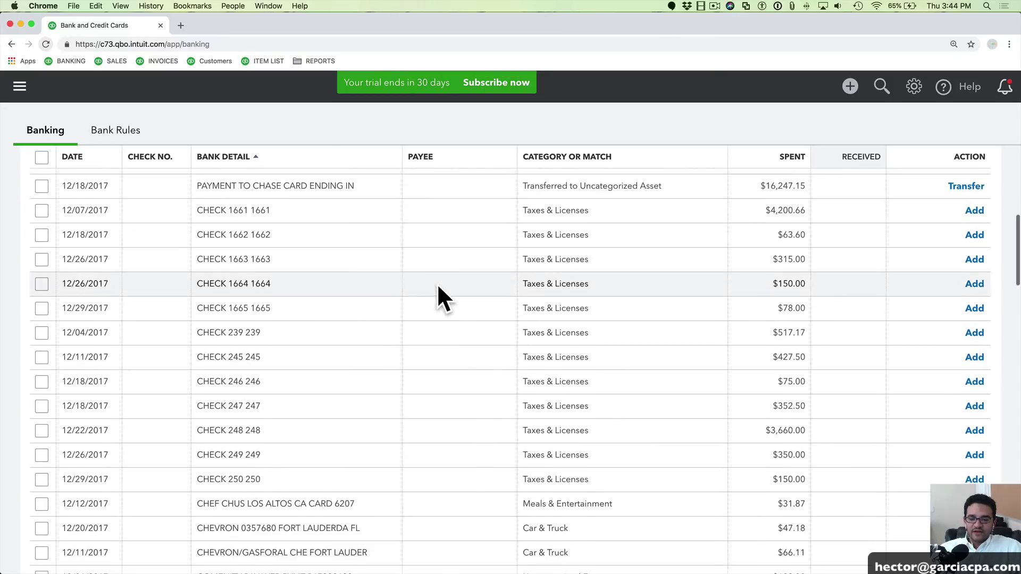
scroll(442, 273, "down", 8)
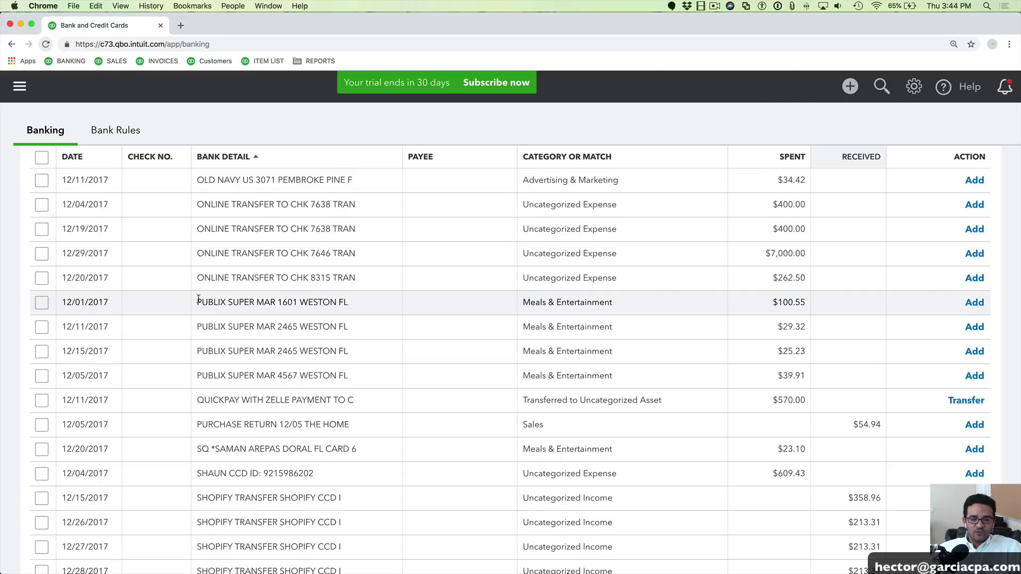
left_click_drag(197, 298, 348, 298)
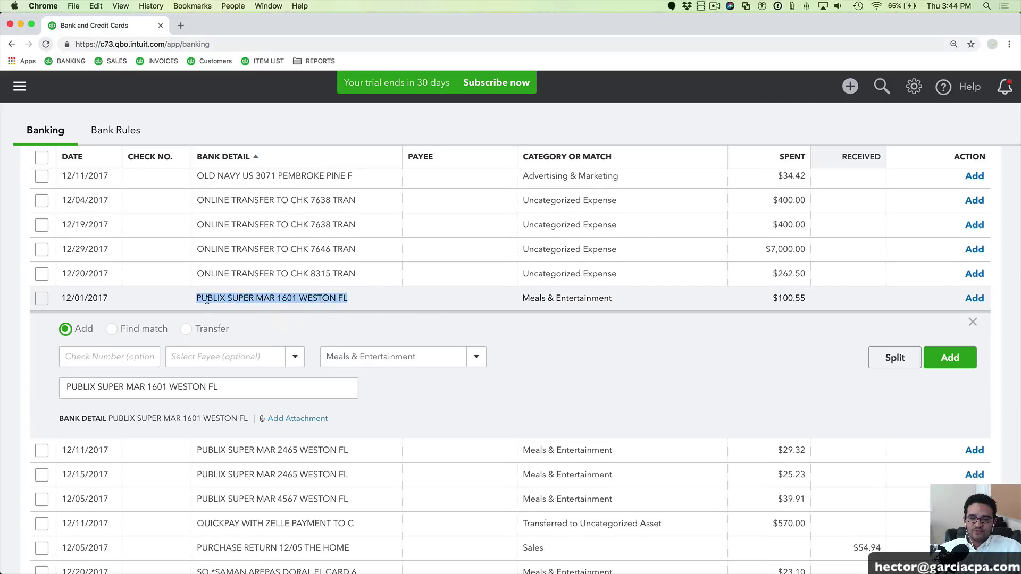
Check the four PUBLIX transactions for bulk editing
left_click(398, 295)
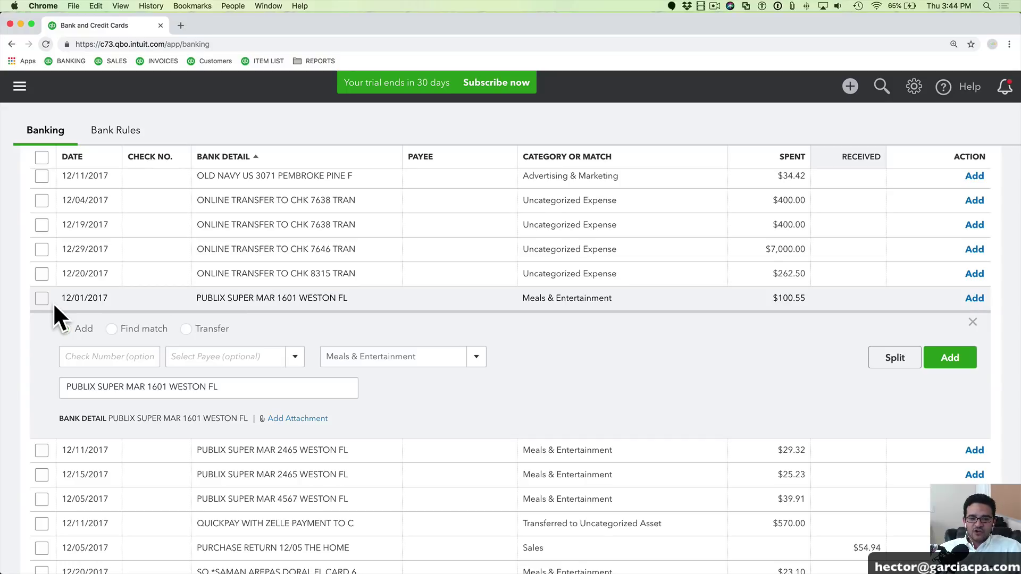
left_click(37, 299)
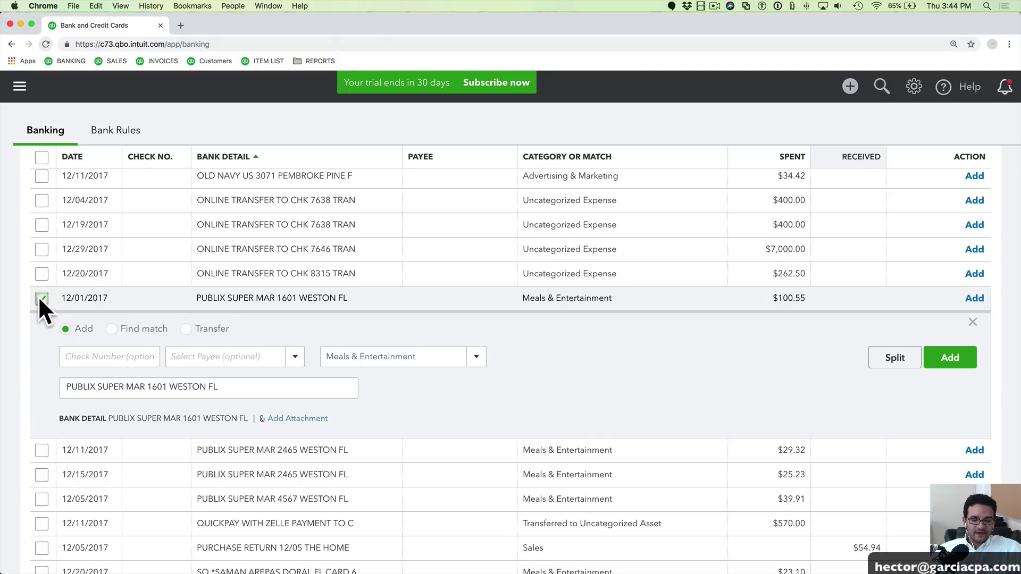
scroll(202, 474, "down", 2)
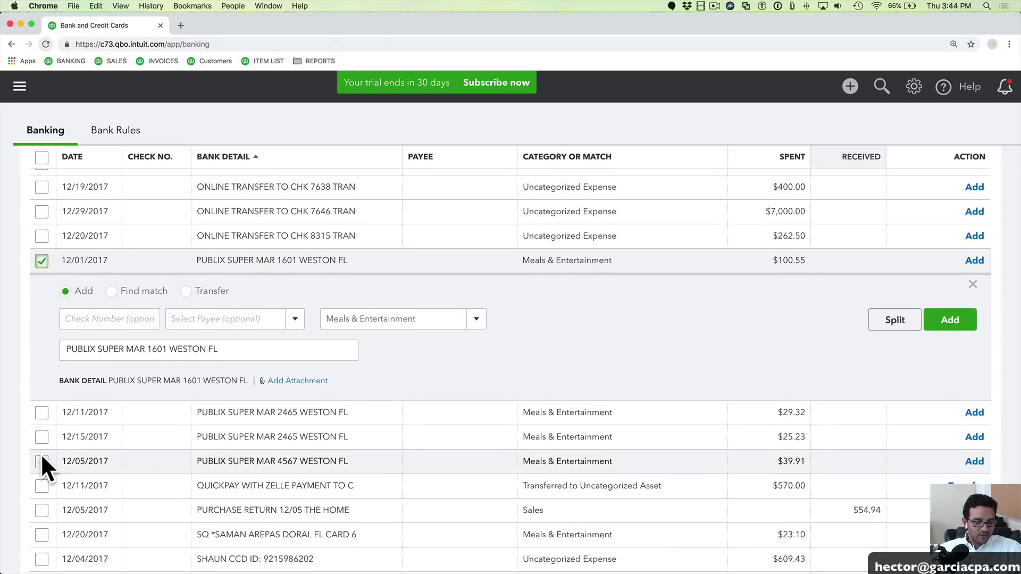
left_click(41, 456, "shift")
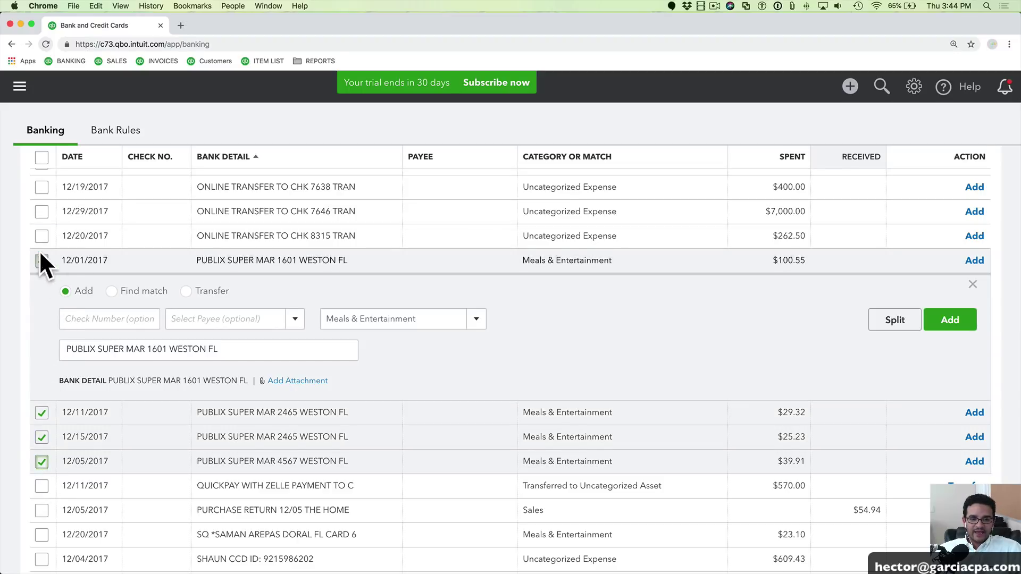
scroll(79, 346, "up", 10)
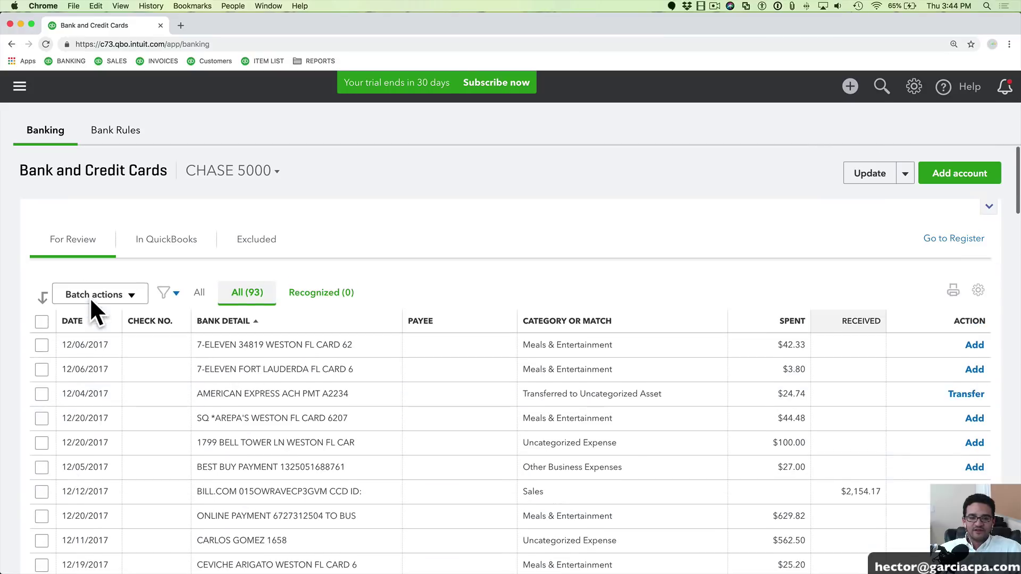
Give the four rows new vendor Publix as payee and category Office Supplies & Software
left_click(107, 295)
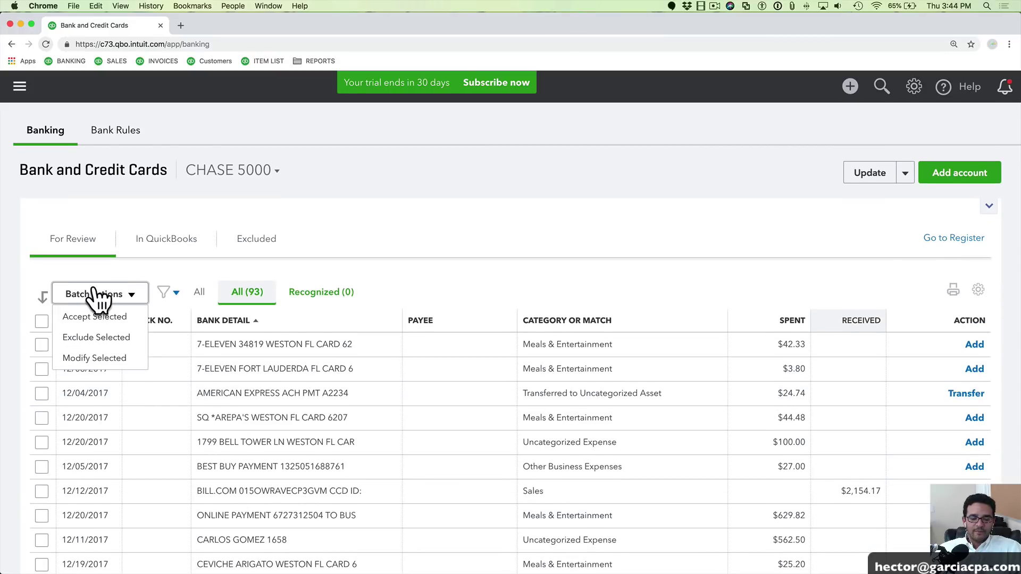
left_click(94, 358)
left_click(392, 283)
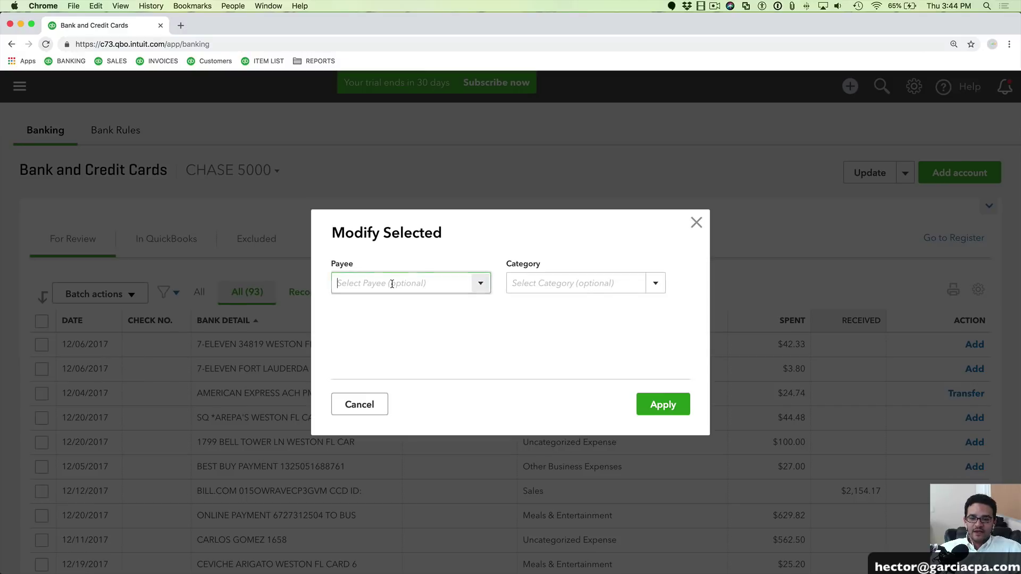
type("Publix")
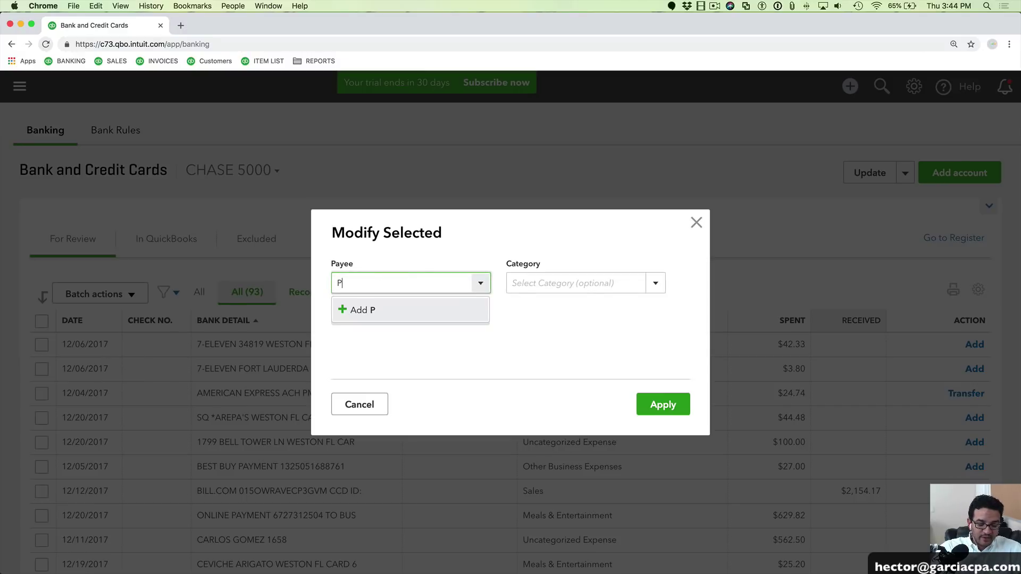
left_click(385, 310)
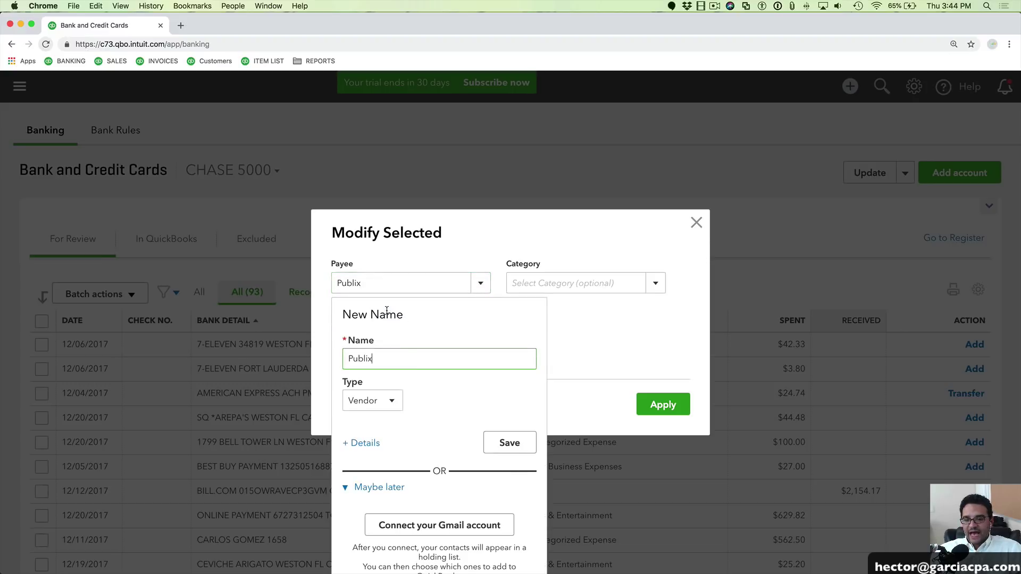
left_click(516, 443)
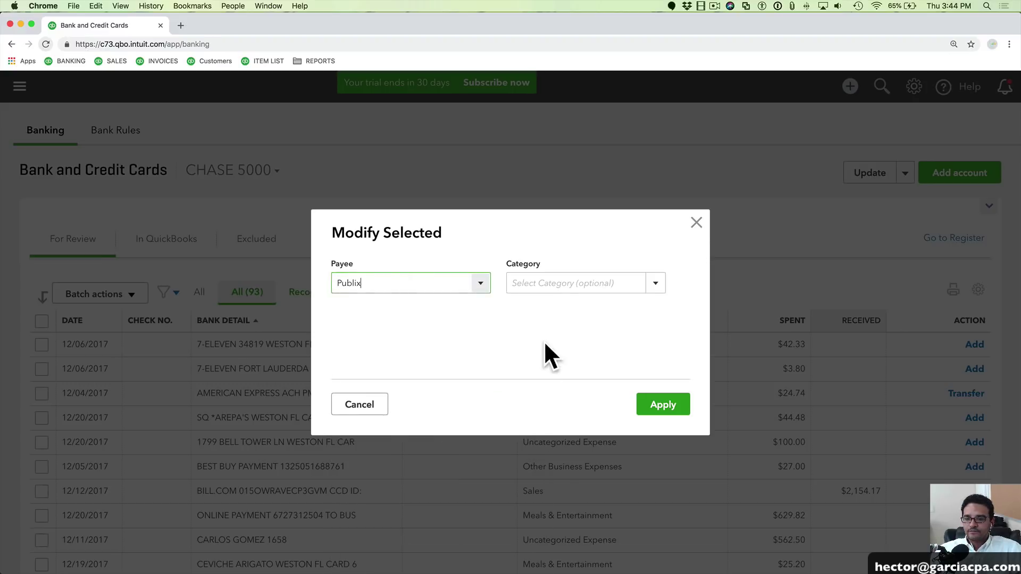
left_click(548, 283)
type("Office Supplies & Software")
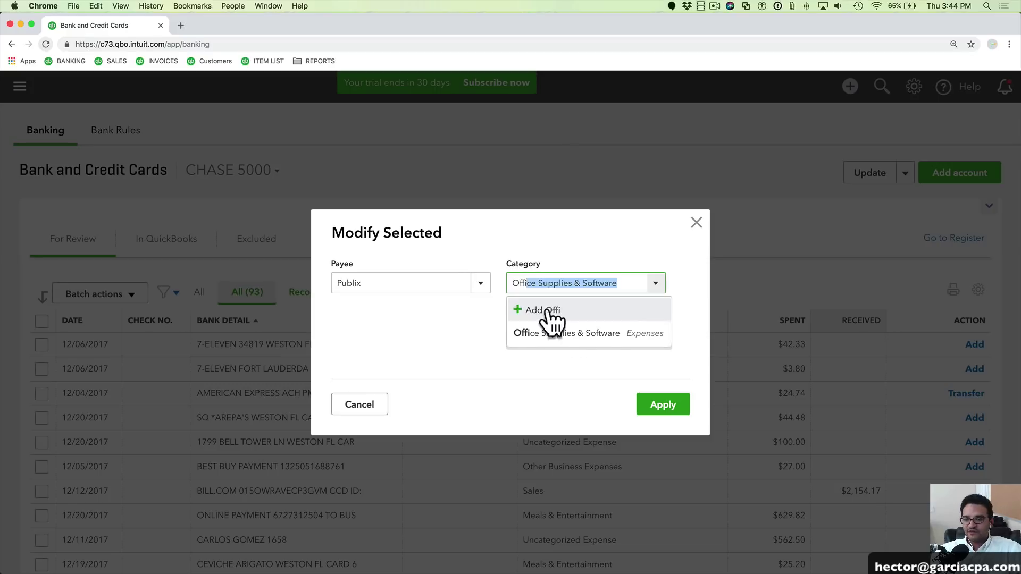
left_click(569, 333)
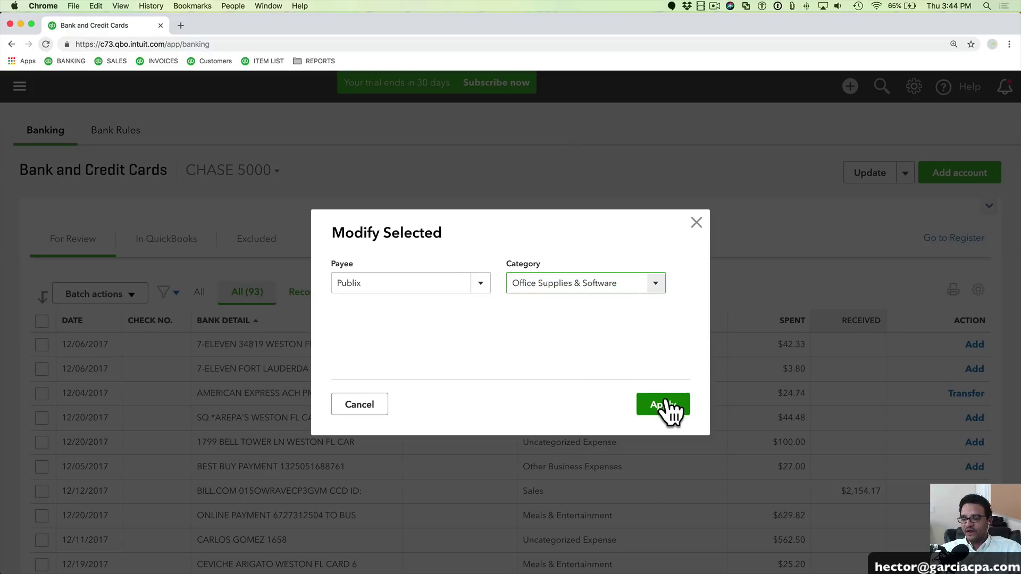
left_click(664, 407)
scroll(394, 367, "down", 15)
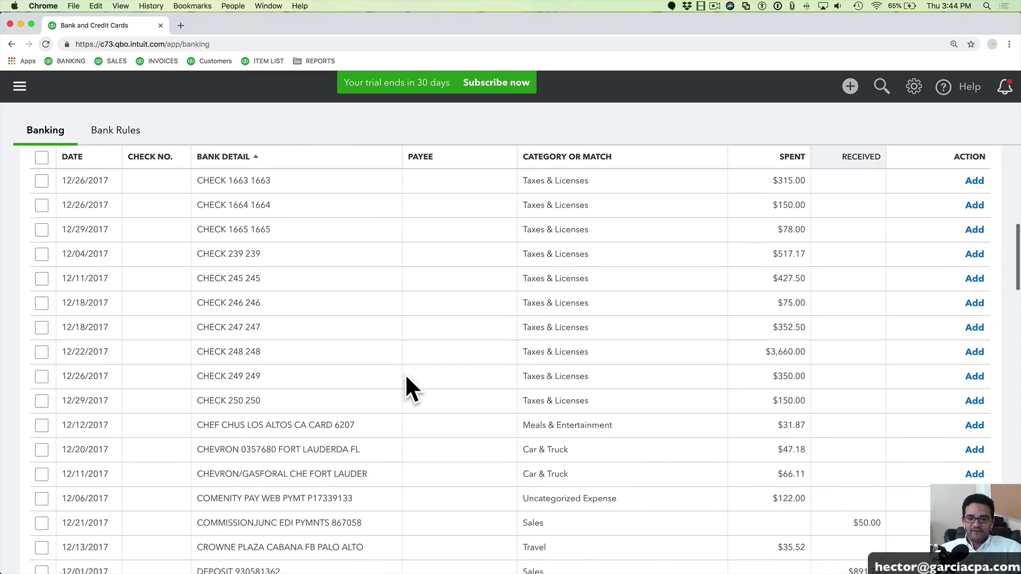
Accept the four Publix transactions, dropping the review count to 89
scroll(412, 382, "down", 2)
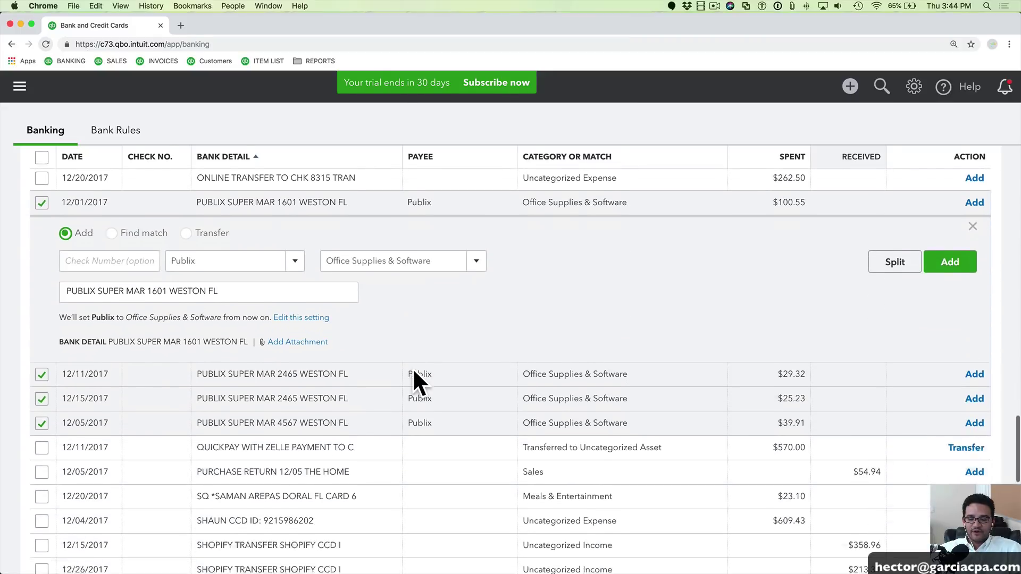
scroll(447, 297, "up", 1)
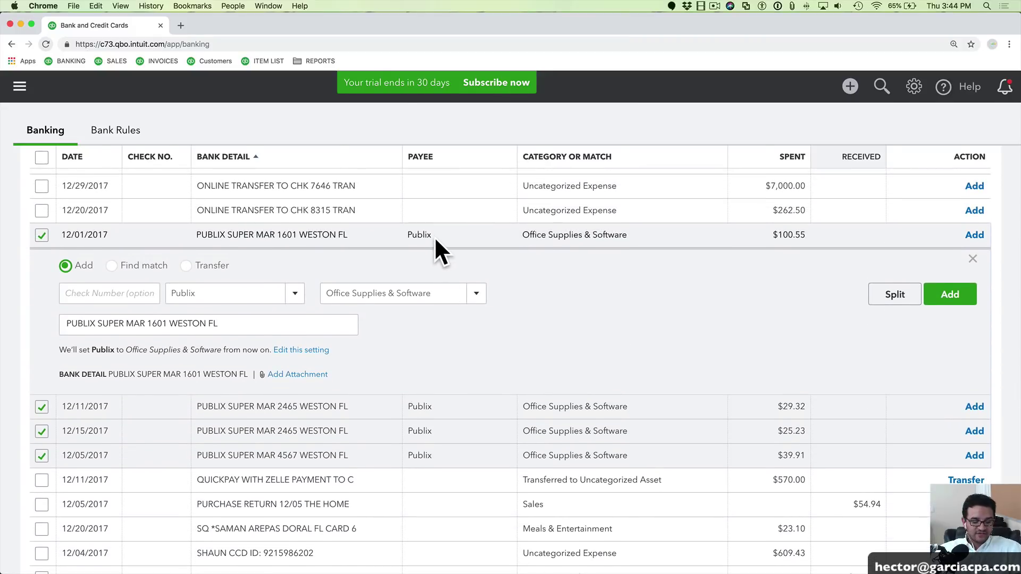
left_click(434, 236)
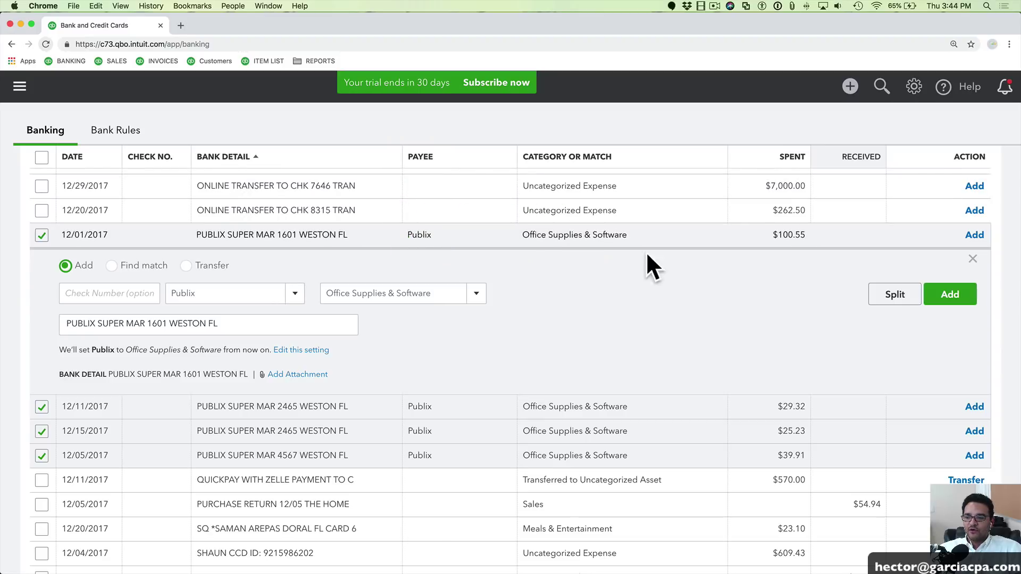
left_click(949, 296)
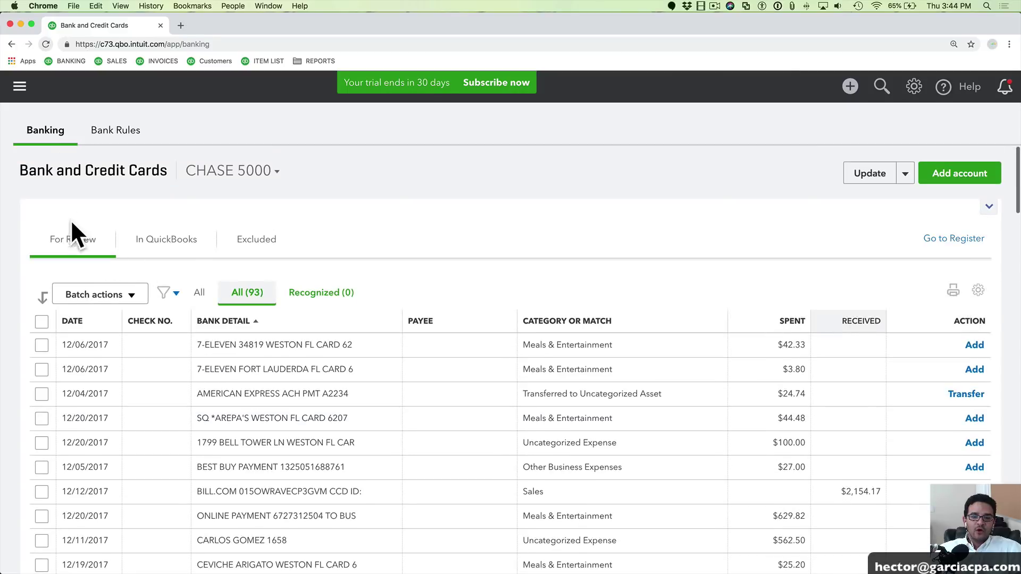
left_click(99, 295)
left_click(86, 317)
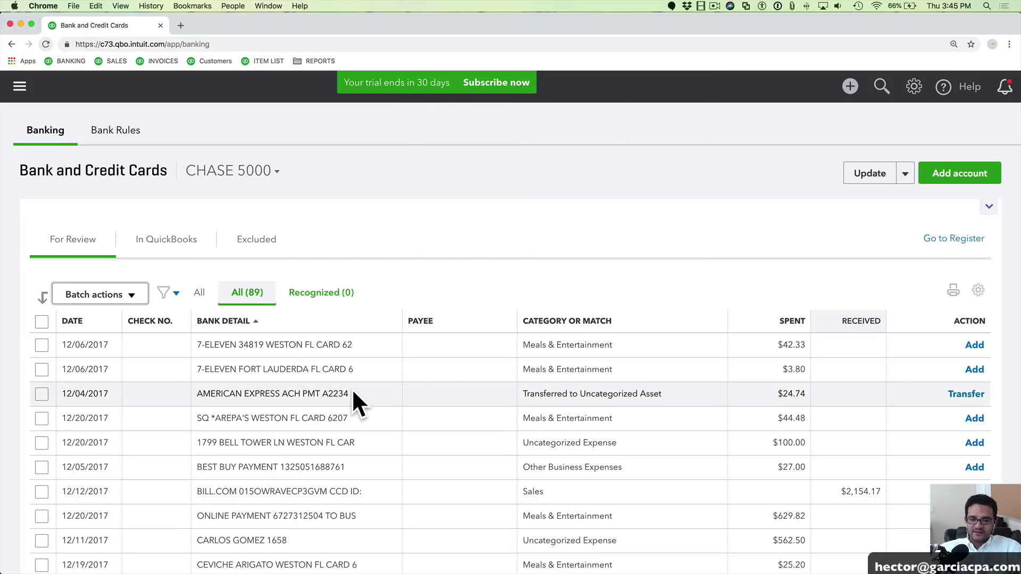
Sort the review list by date, oldest first, and switch to the bank statement PDF
scroll(353, 392, "down", 20)
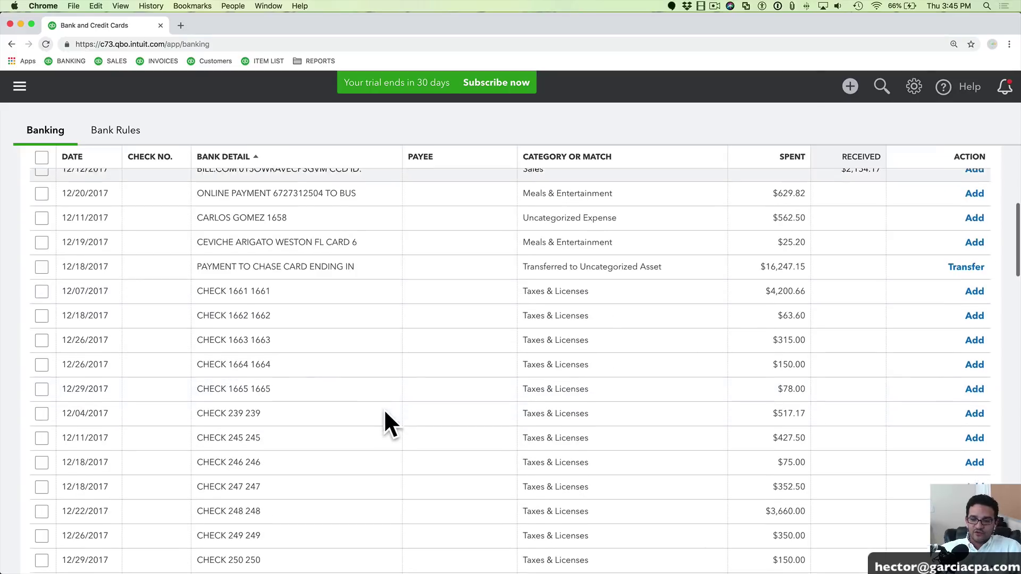
scroll(367, 394, "down", 10)
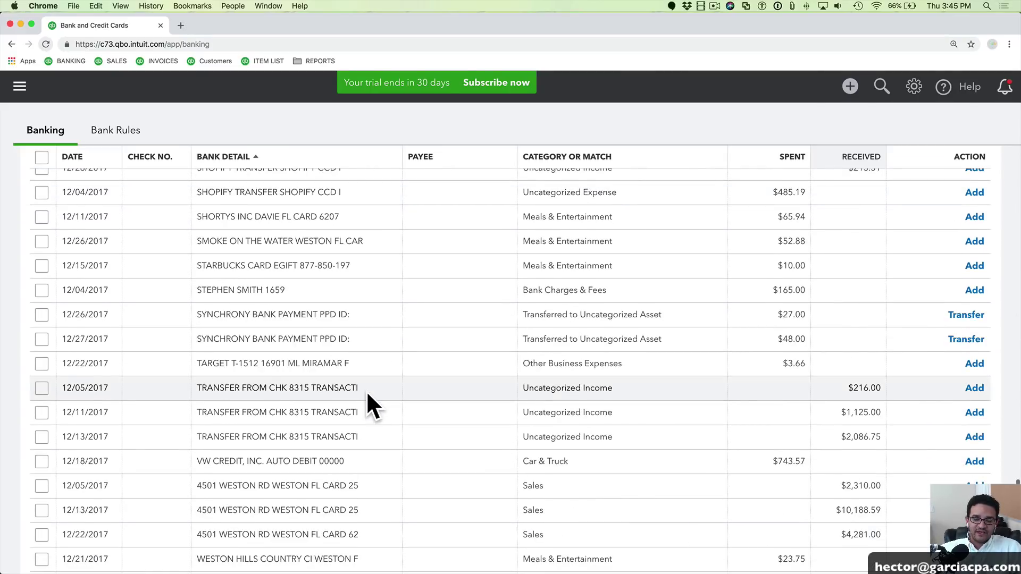
scroll(330, 405, "down", 3)
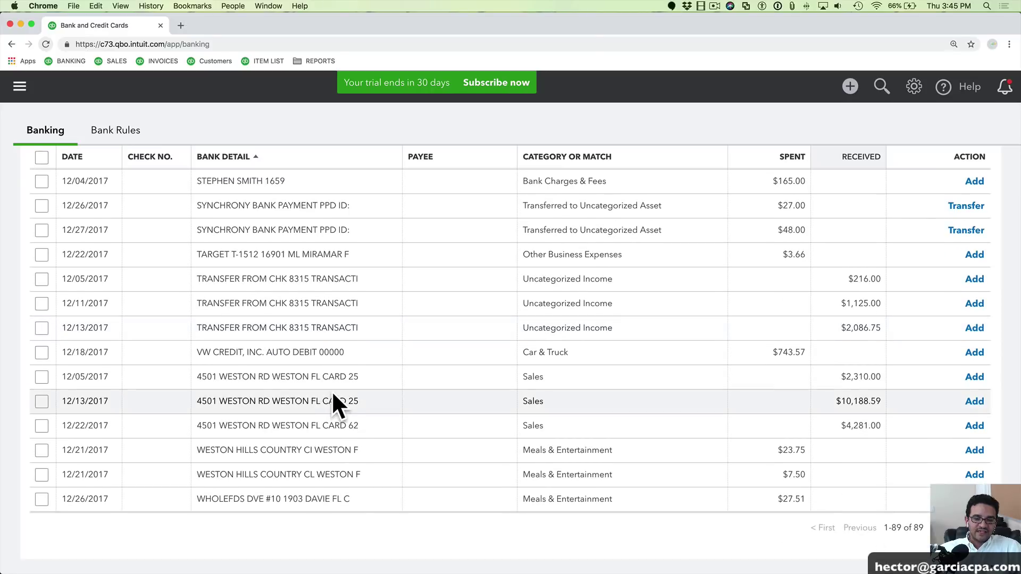
scroll(367, 324, "up", 20)
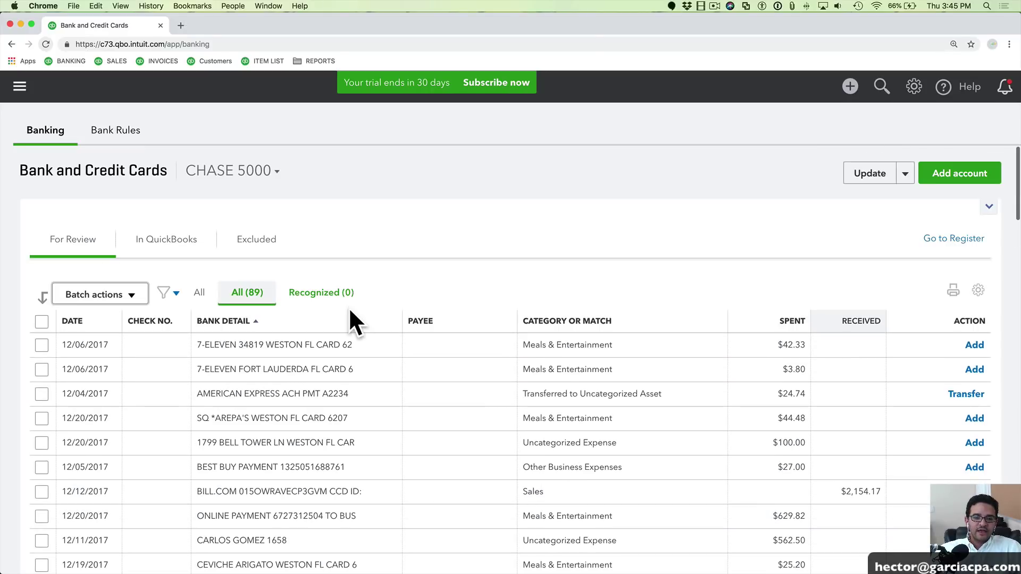
left_click(80, 321)
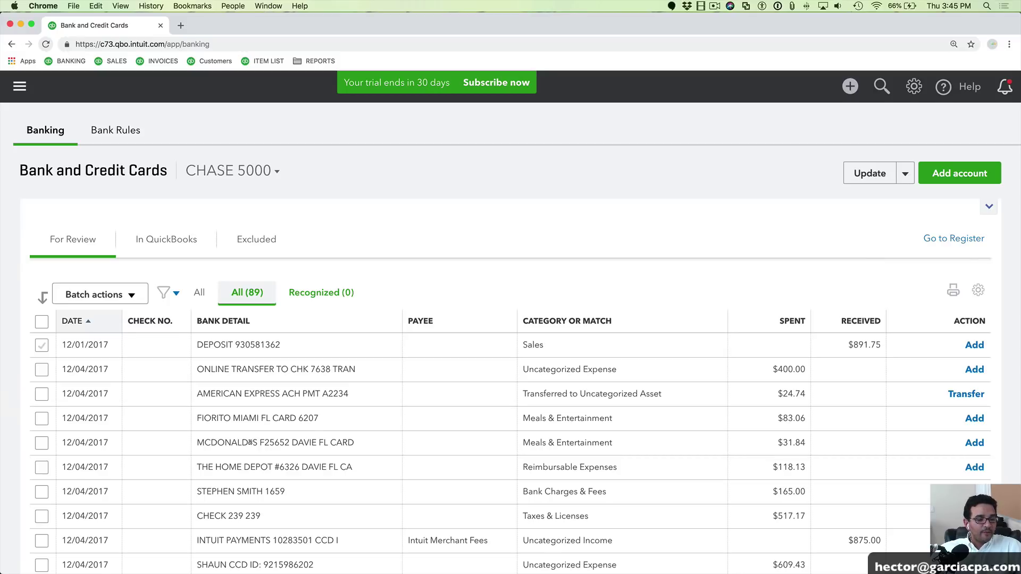
key("super+Tab")
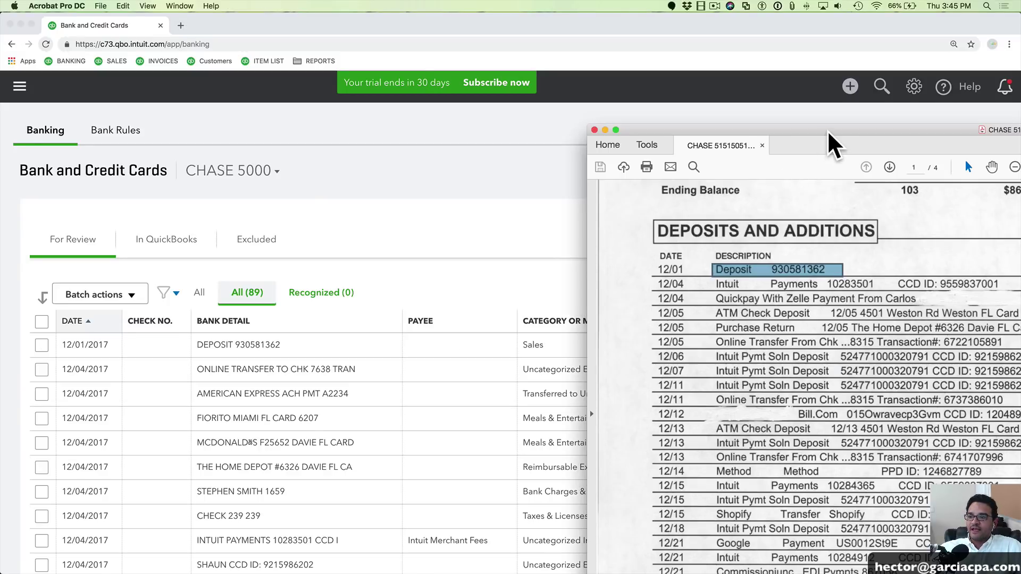
Confirm the 12/01 $891.75 deposit on the Chase statement, then close the PDF
left_click_drag(827, 119, 298, 107)
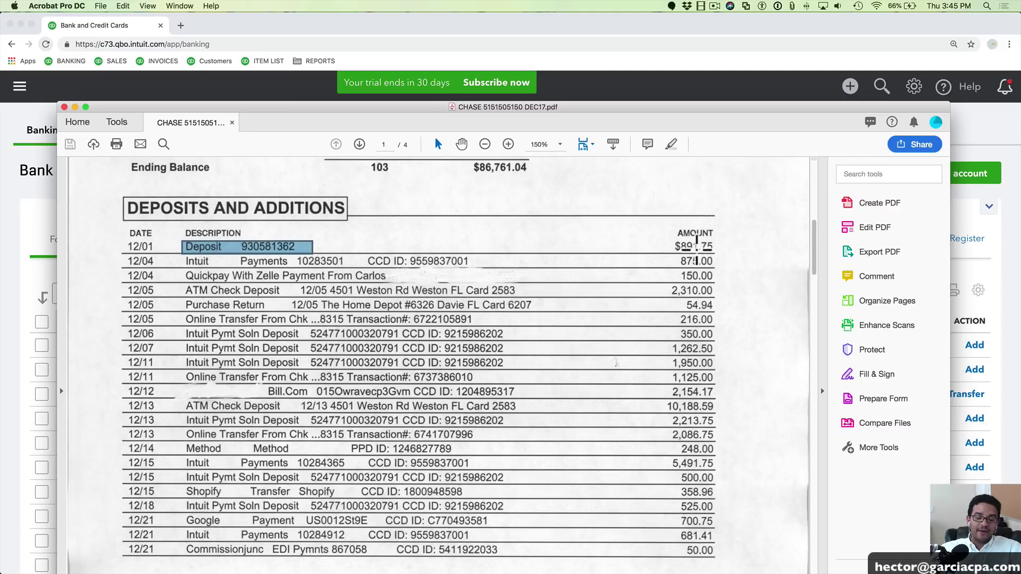
left_click(64, 107)
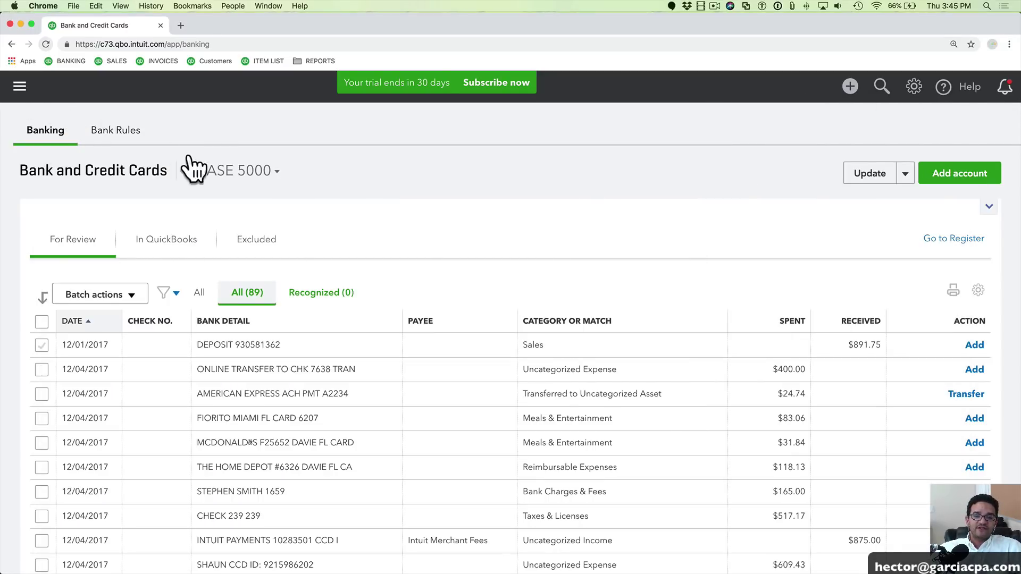
Show the full left navigation bar again via the hamburger icon
left_click(20, 86)
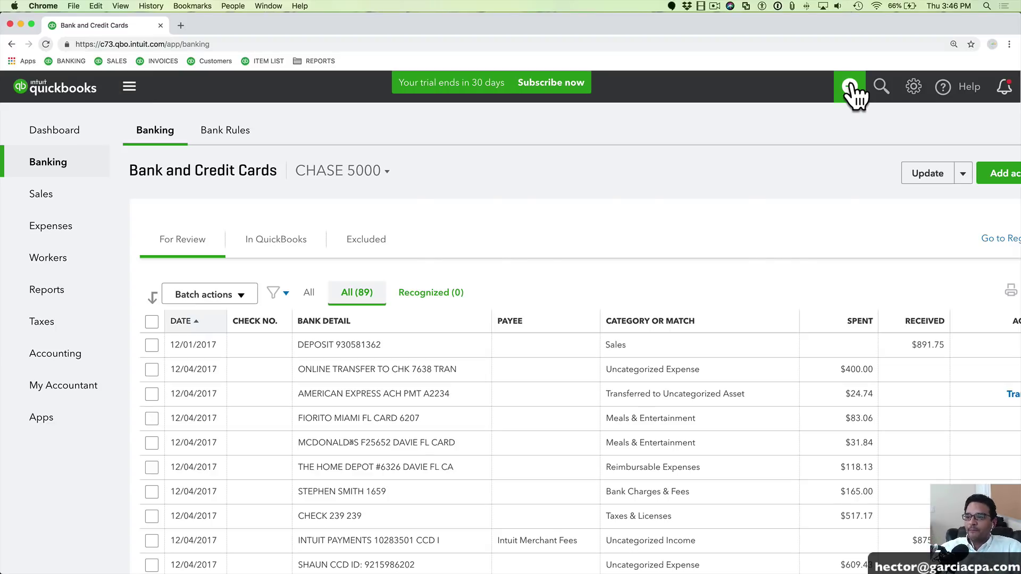
Create a new invoice #1001, zooming out one step and declining the test drive
left_click(849, 86)
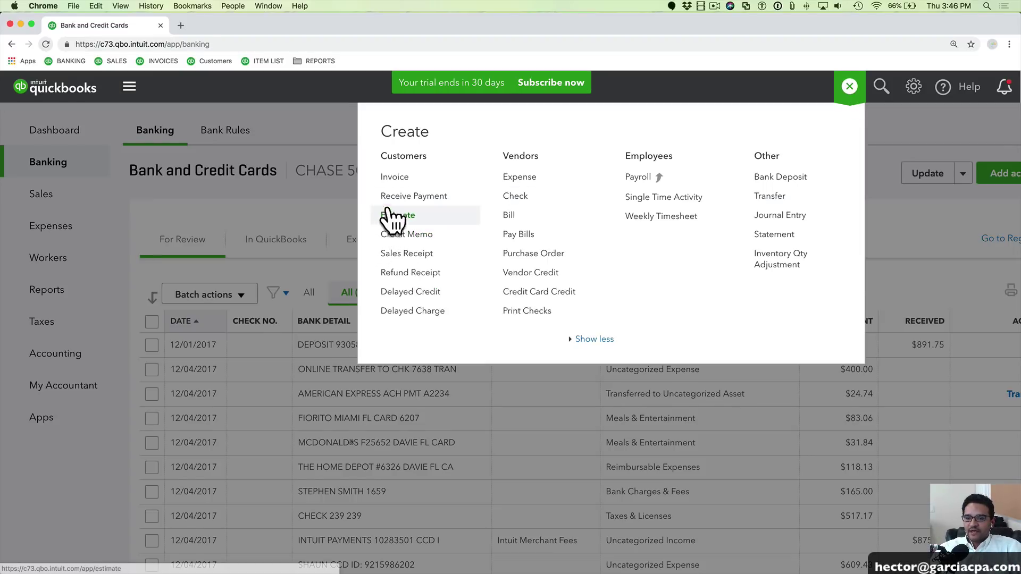
left_click(398, 177)
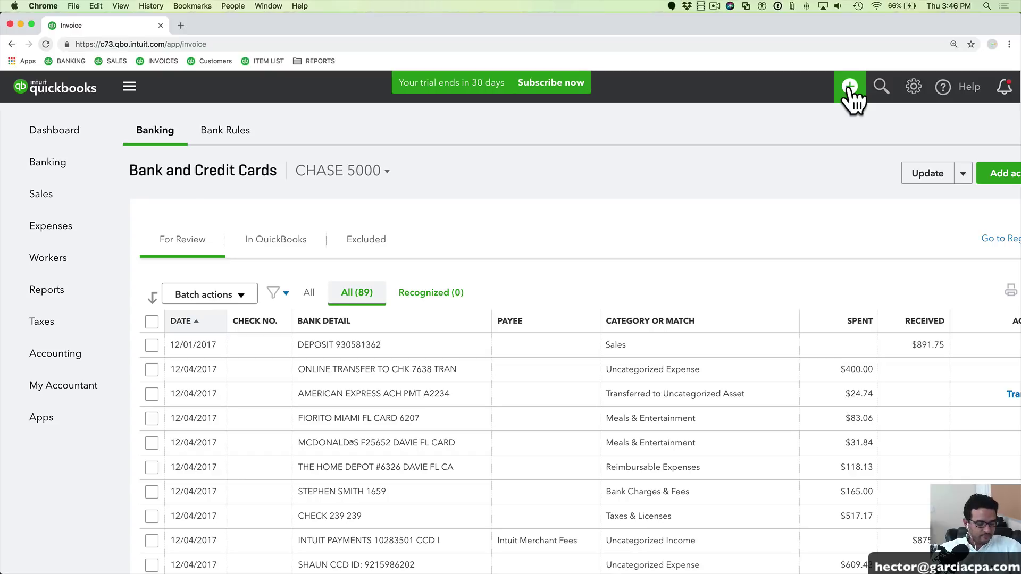
key("super+minus")
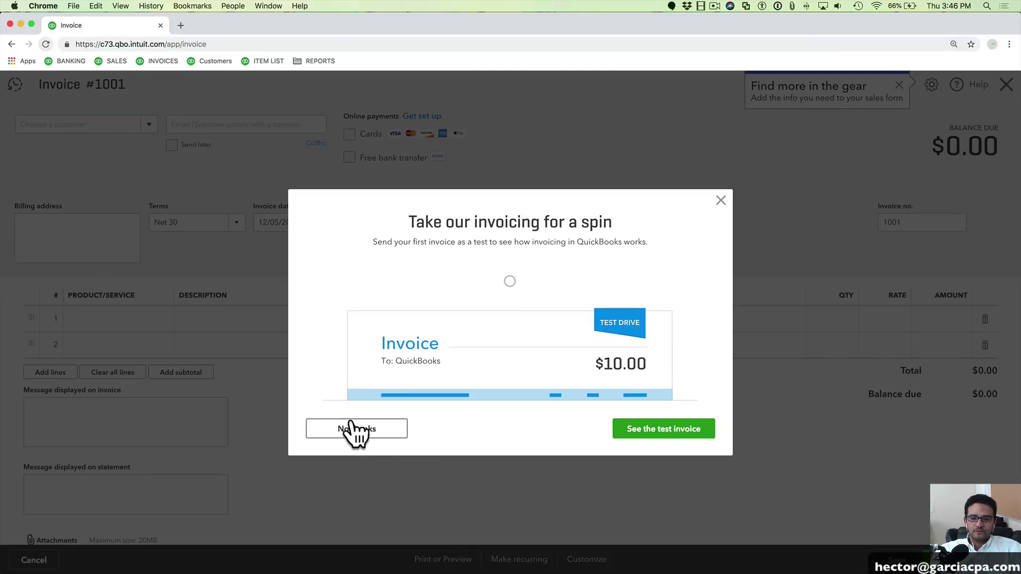
left_click(353, 429)
left_click(79, 124)
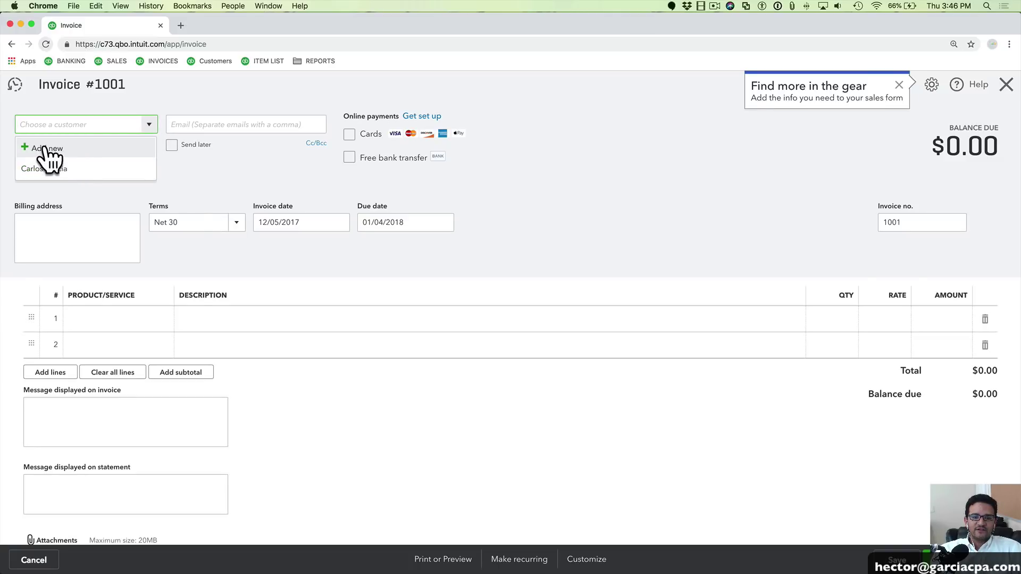
Add new customer Customer ABC and choose Sales as the first invoice line's product
left_click(47, 149)
type("Custo")
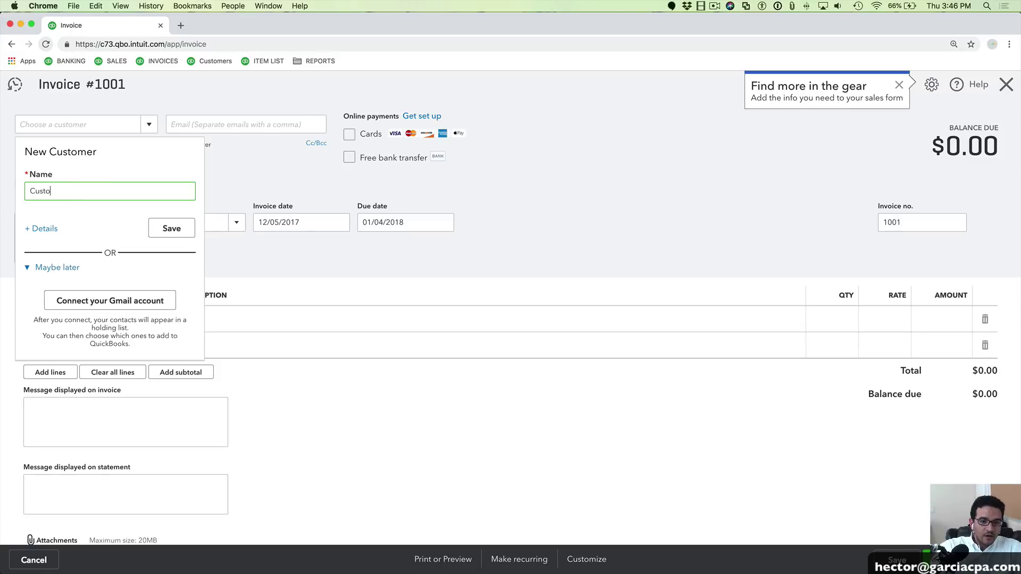
type("mer ABC")
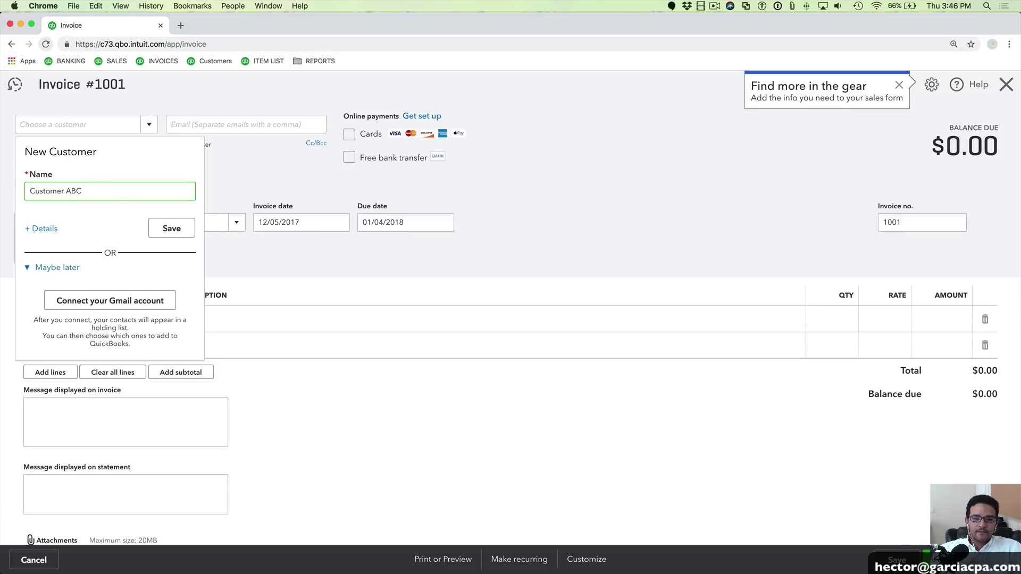
left_click(171, 229)
left_click(95, 318)
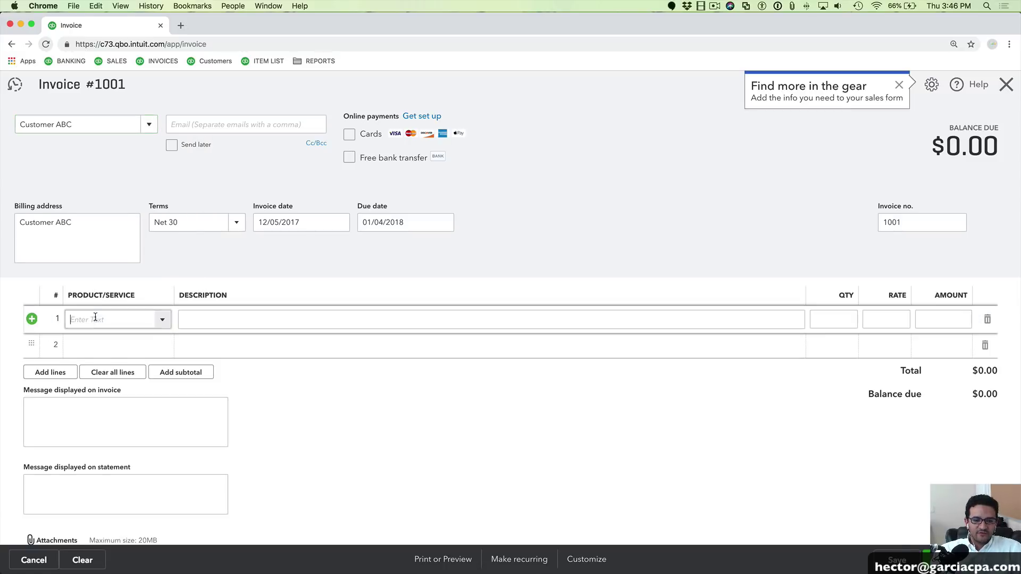
type("s")
left_click(91, 367)
left_click(931, 321)
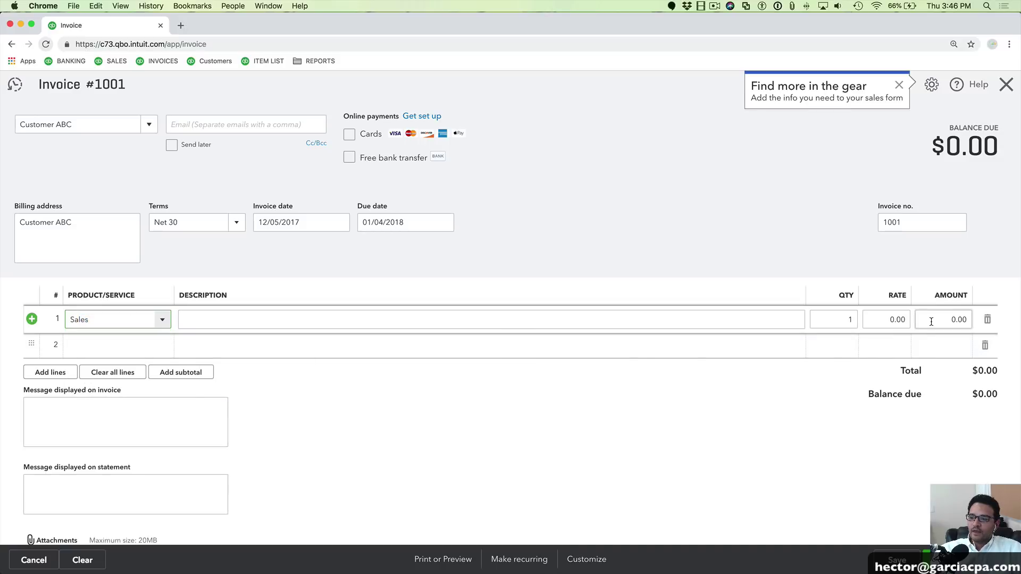
Enter 891.75 as the line amount, checking the figure against the bank statement PDF
left_click(931, 321)
type("8+91")
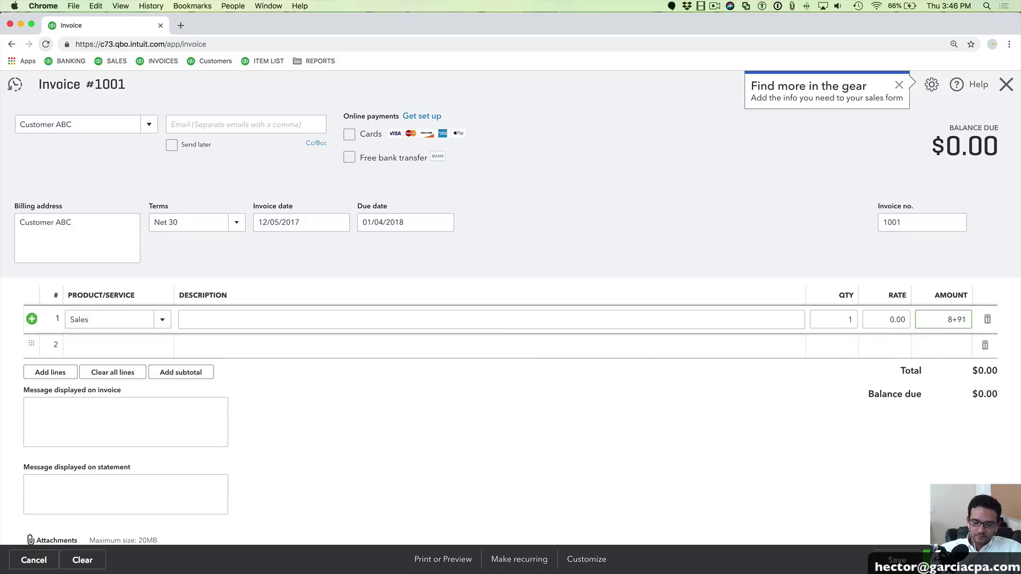
key("BackSpace")
key("BackSpace")
key("BackSpace")
key("BackSpace")
type("89")
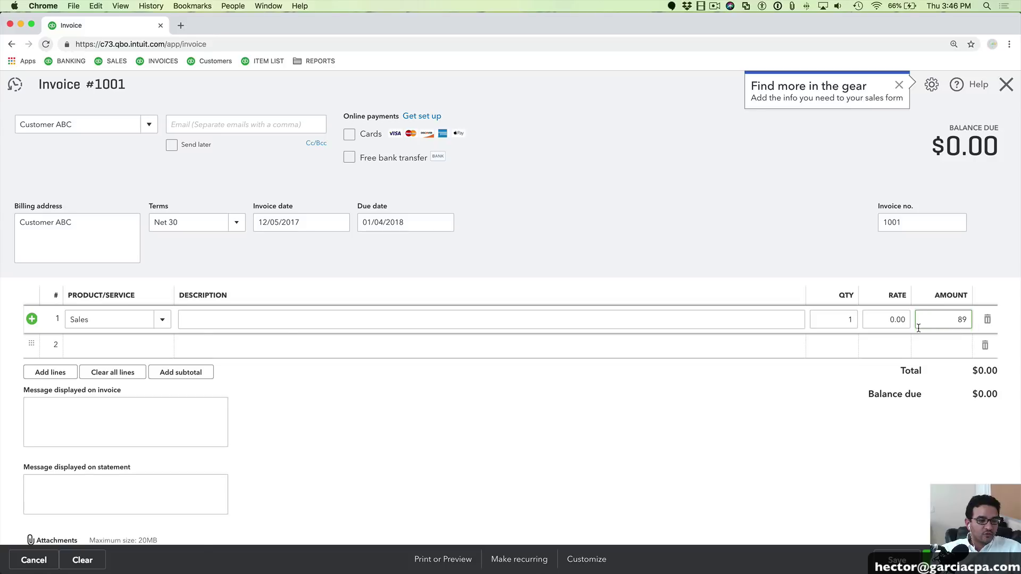
left_click(7, 566)
left_click(63, 56)
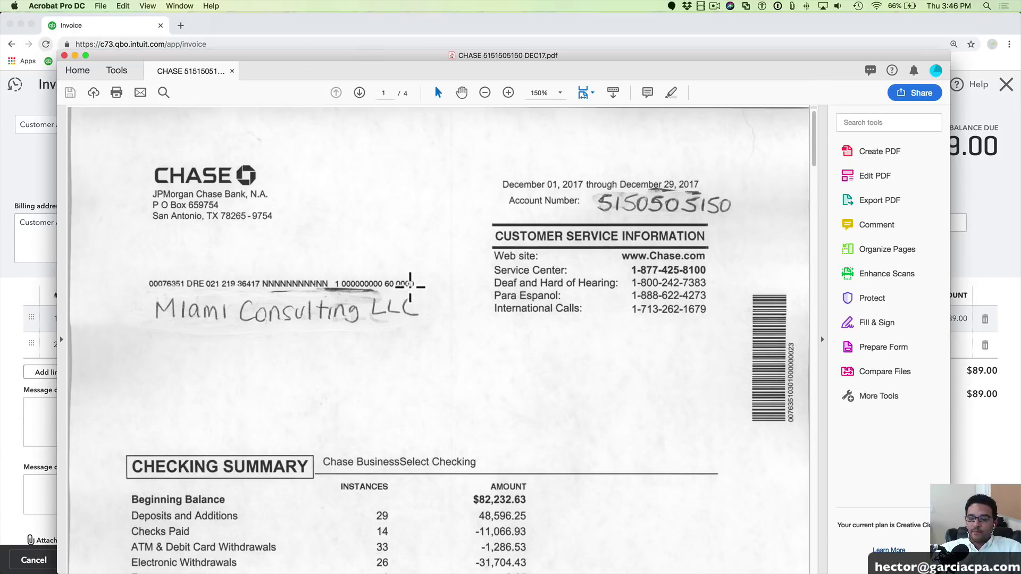
scroll(789, 199, "down", 10)
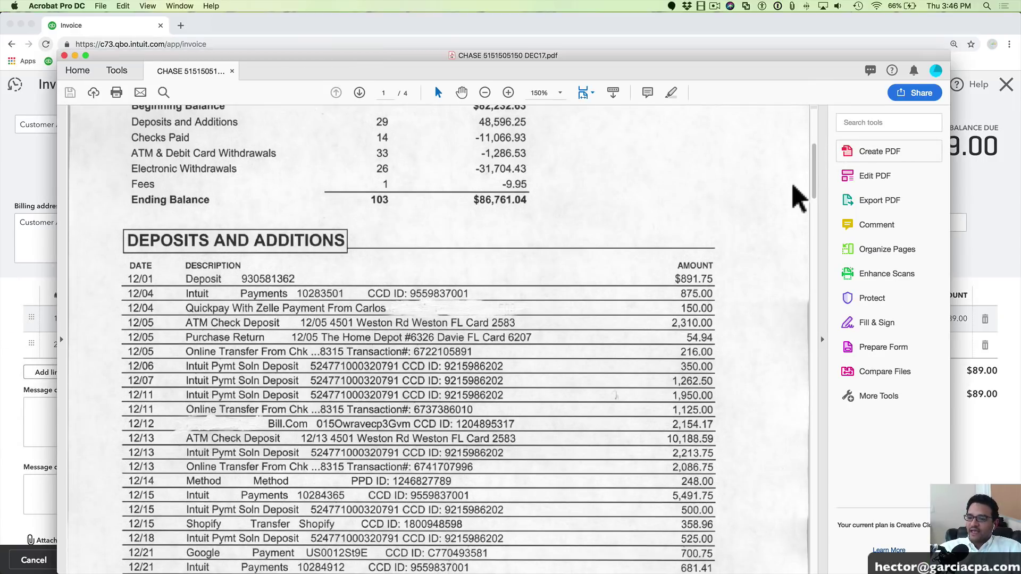
scroll(798, 199, "down", 5)
key("super+Tab")
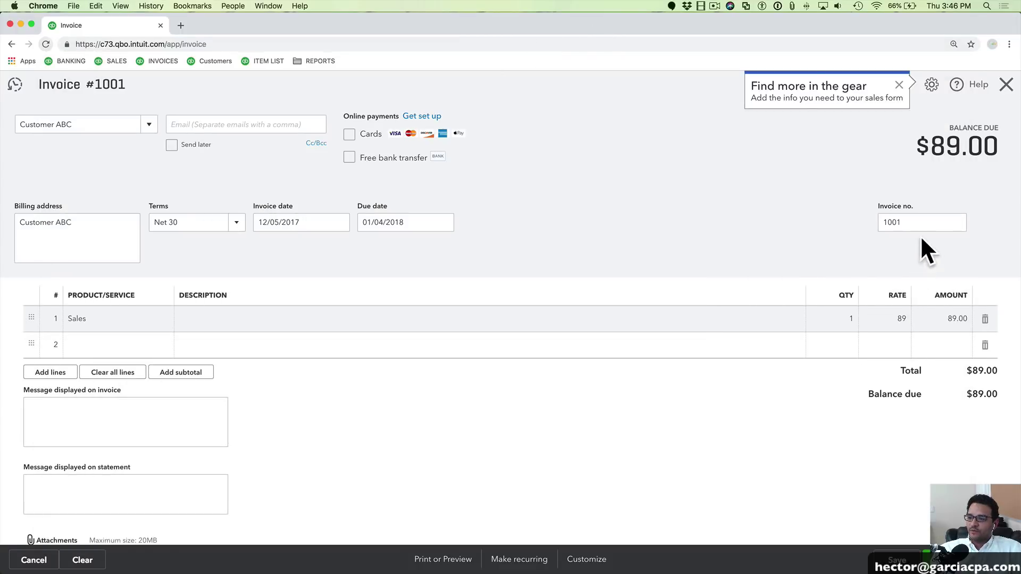
left_click(942, 319)
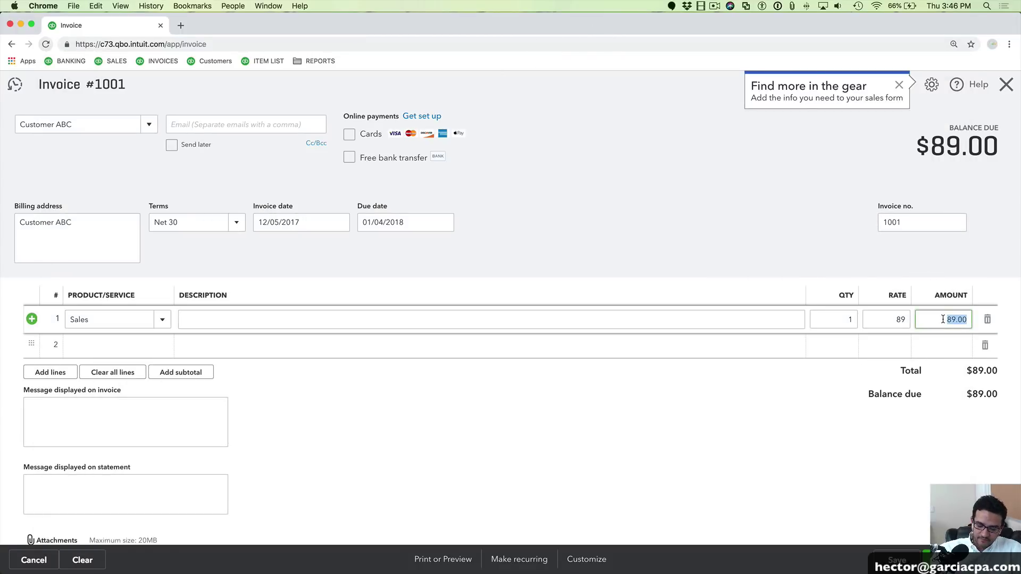
type("891.75")
key("Tab")
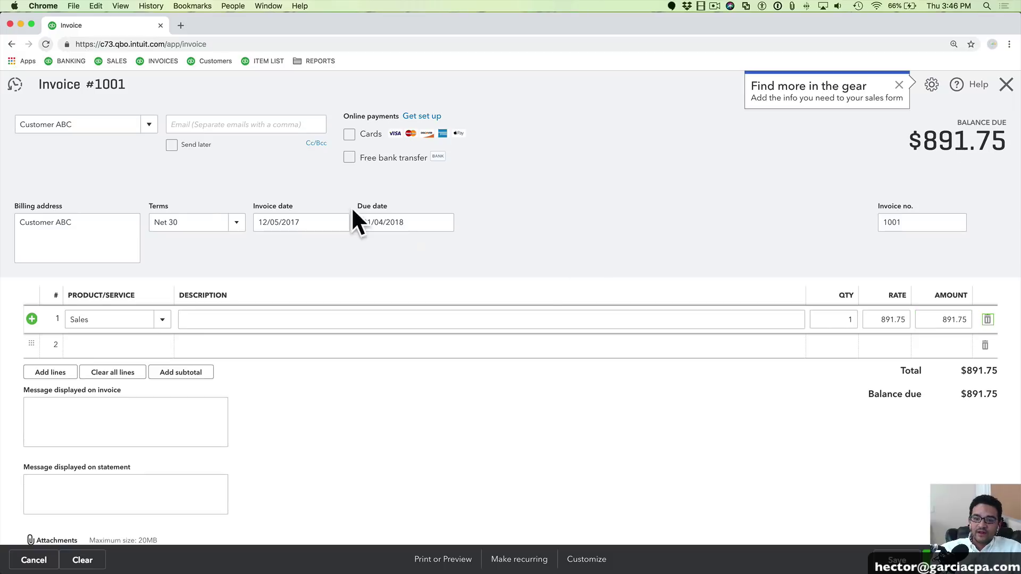
Set the invoice date to 11/01/2017, save invoice 1001 and close the new blank invoice
left_click(296, 221)
key("m")
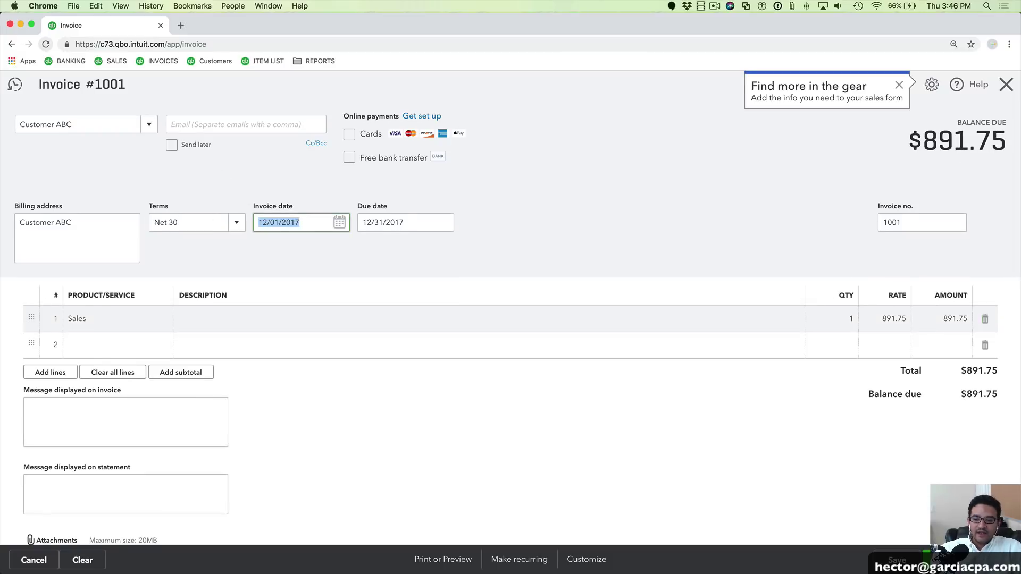
left_click(274, 225)
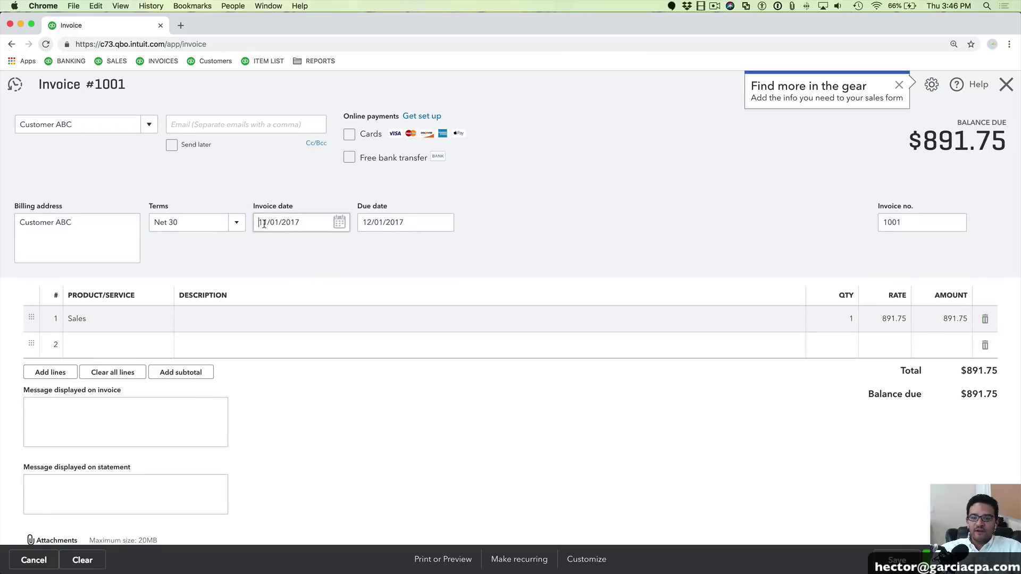
left_click_drag(264, 224, 322, 227)
scroll(298, 227, "down", 1)
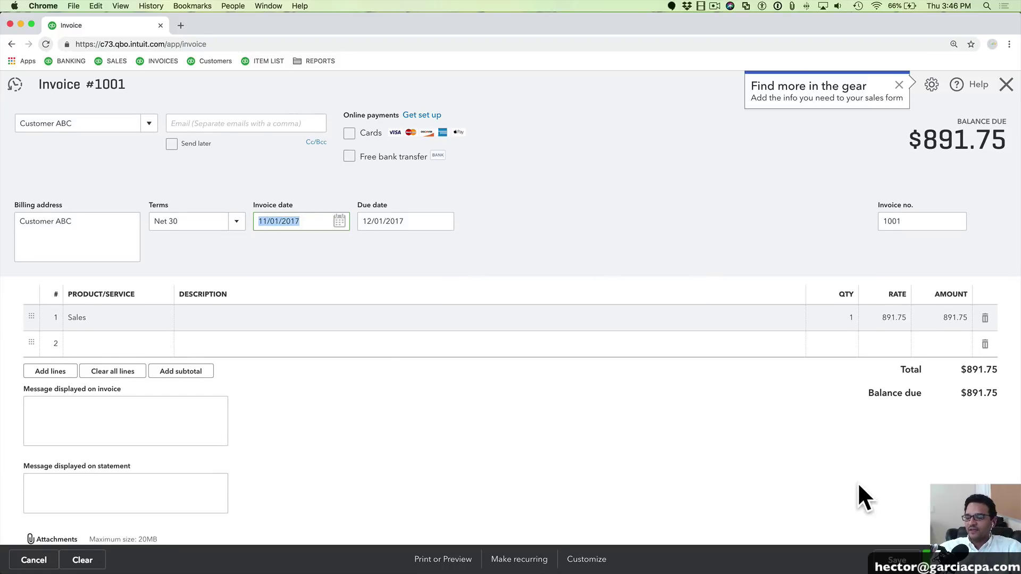
left_click(1005, 560)
left_click(984, 521)
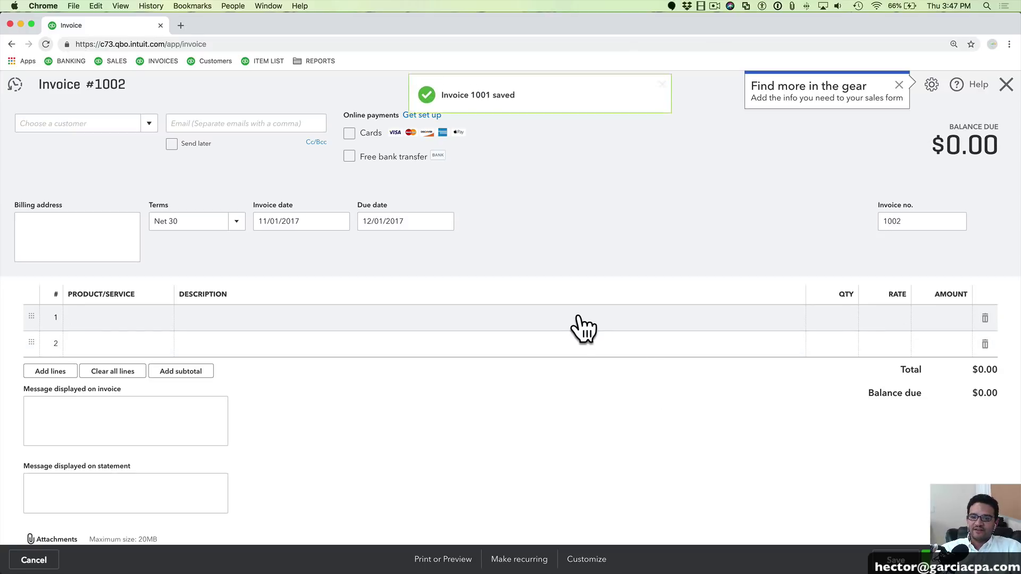
left_click(1005, 85)
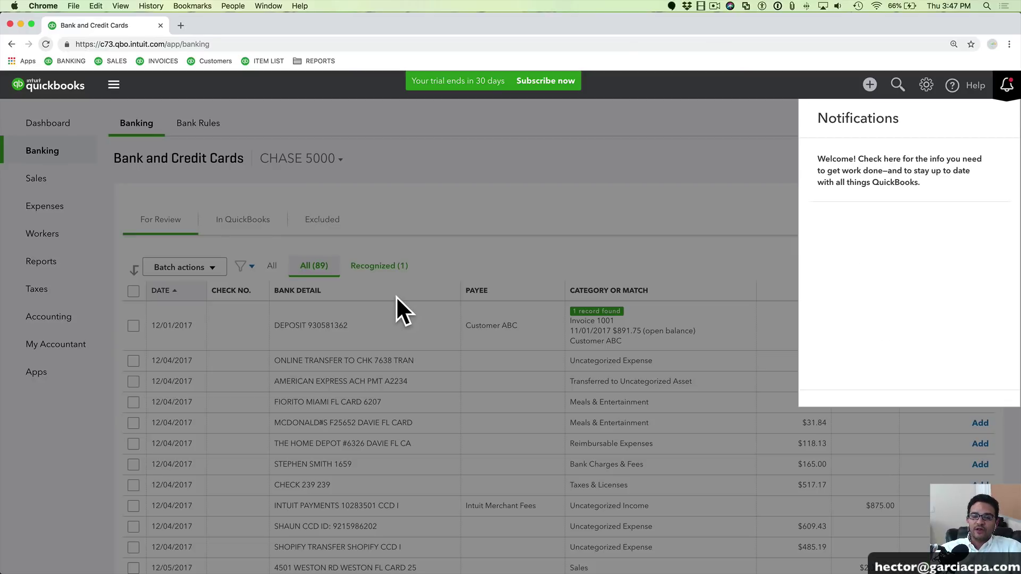
left_click(1003, 87)
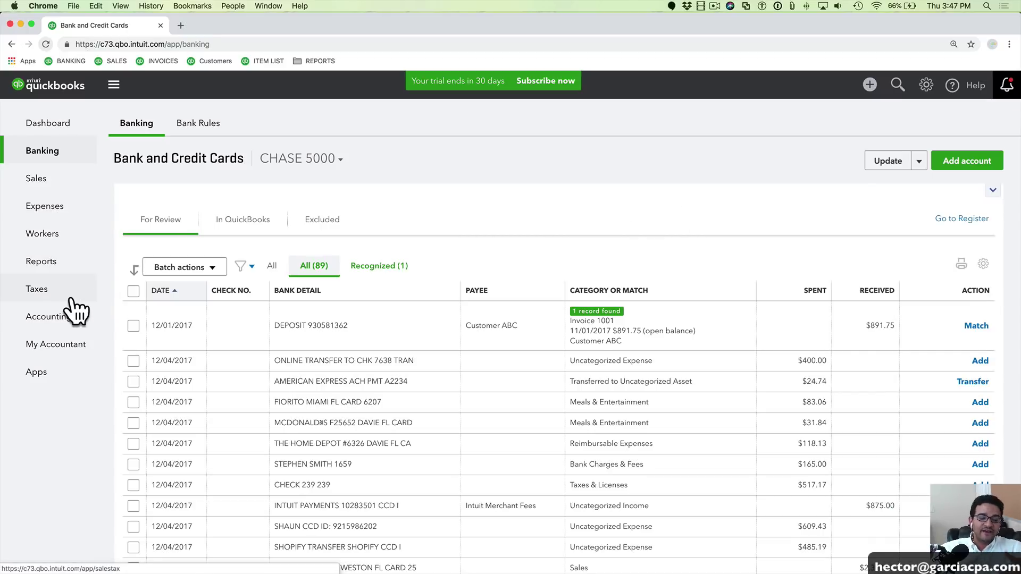
mouse_move(81, 314)
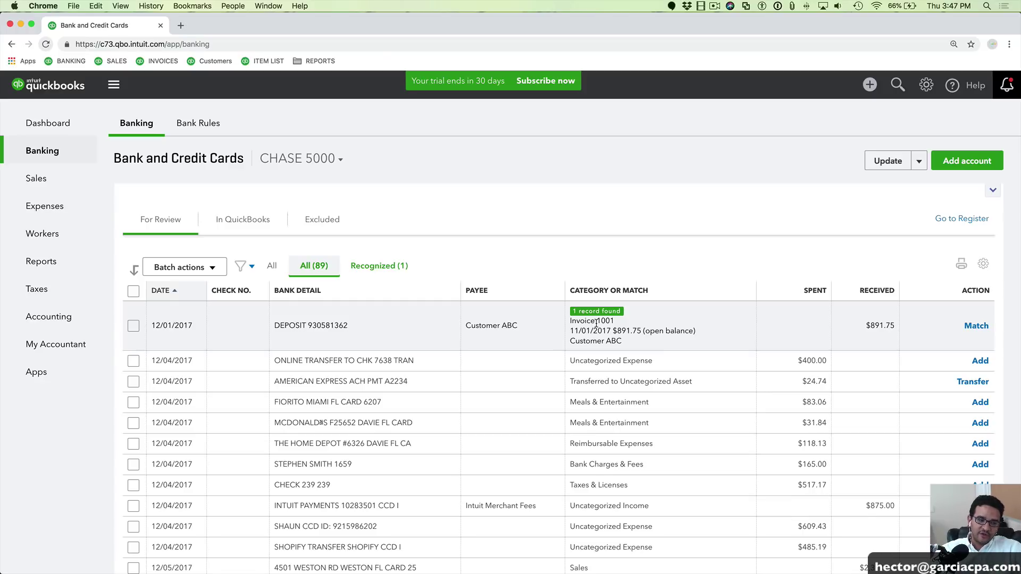
left_click(980, 325)
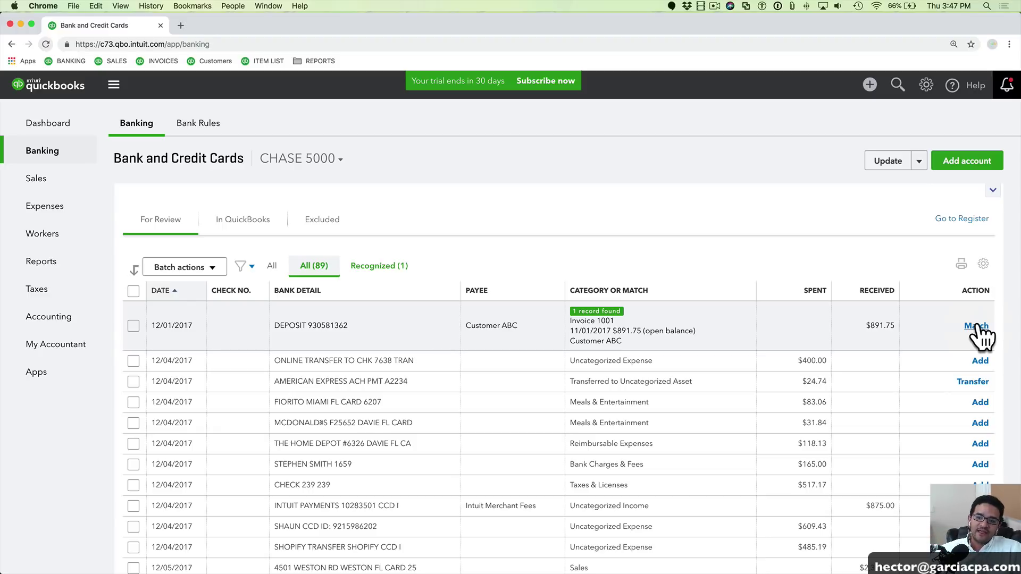
left_click(976, 327)
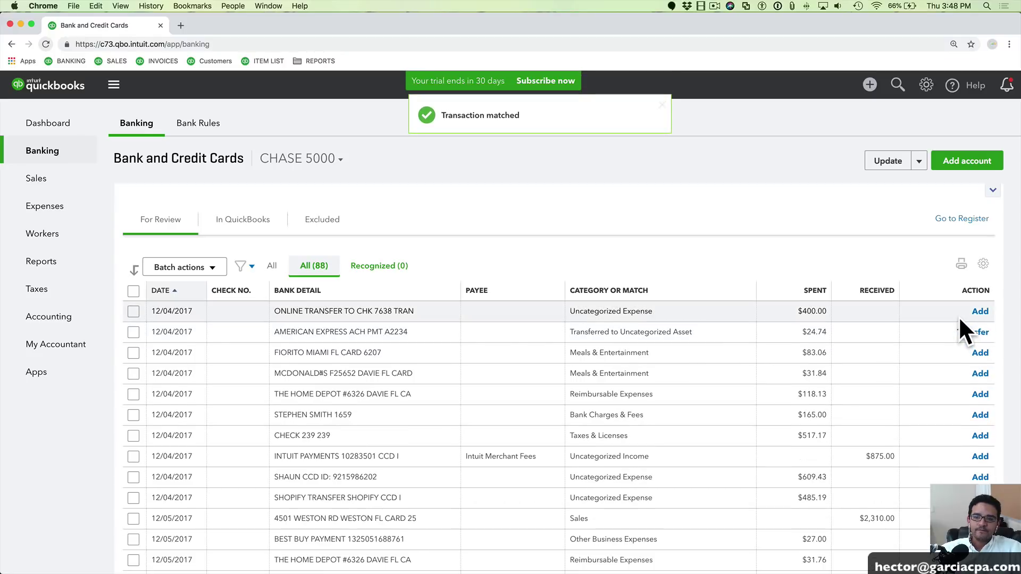
Find the $891.75 Deposit under In QuickBooks, expand it and open its linked payment
left_click(245, 222)
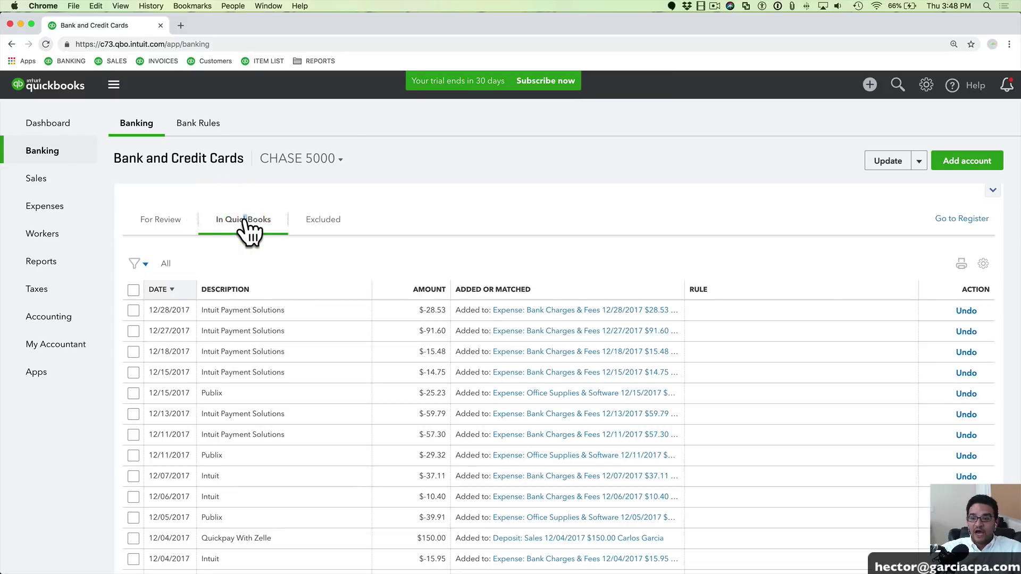
scroll(375, 435, "down", 3)
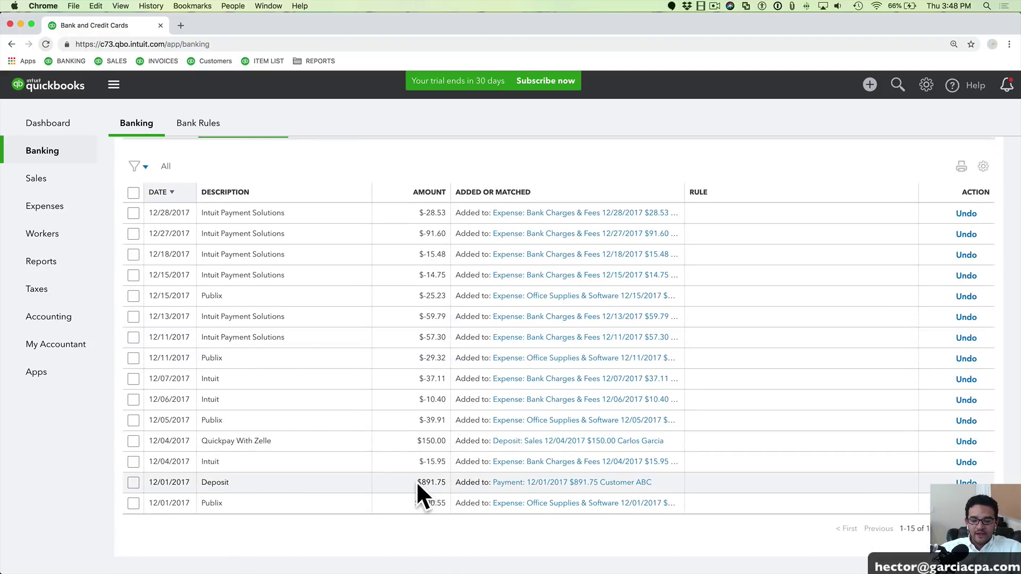
left_click_drag(417, 483, 444, 484)
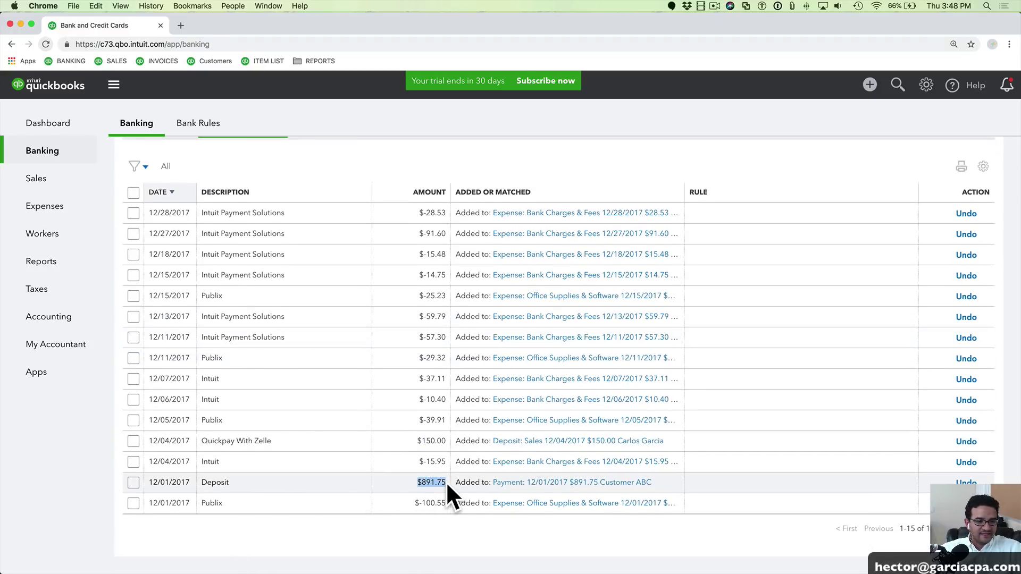
left_click(446, 482)
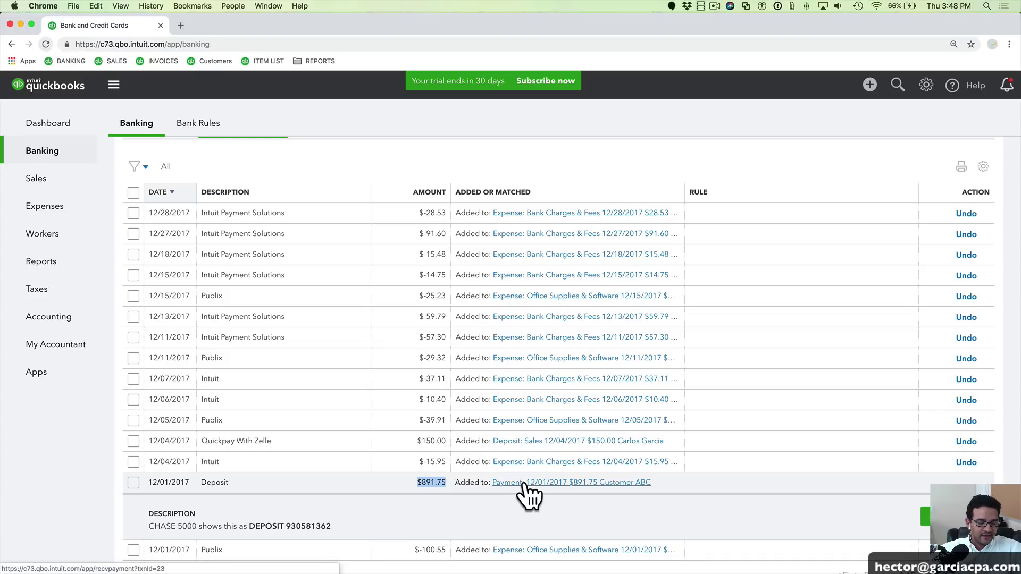
mouse_move(524, 483)
left_mouse_down()
mouse_move(577, 484)
mouse_move(533, 485)
left_mouse_up()
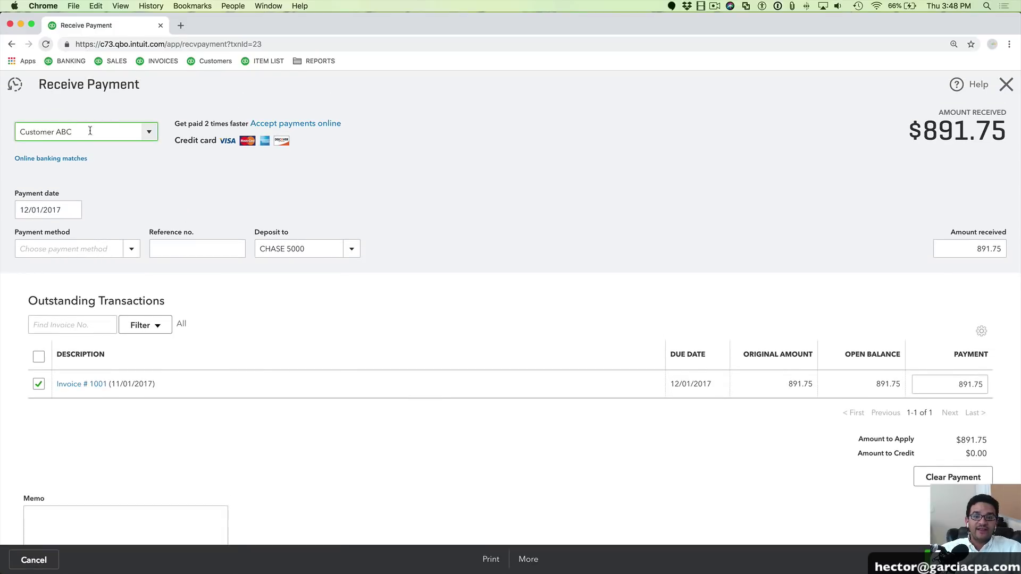
Confirm the Customer ABC payment applies to Invoice 1001, keep CHASE 5000 as deposit account, and save
left_click_drag(101, 132, 4, 130)
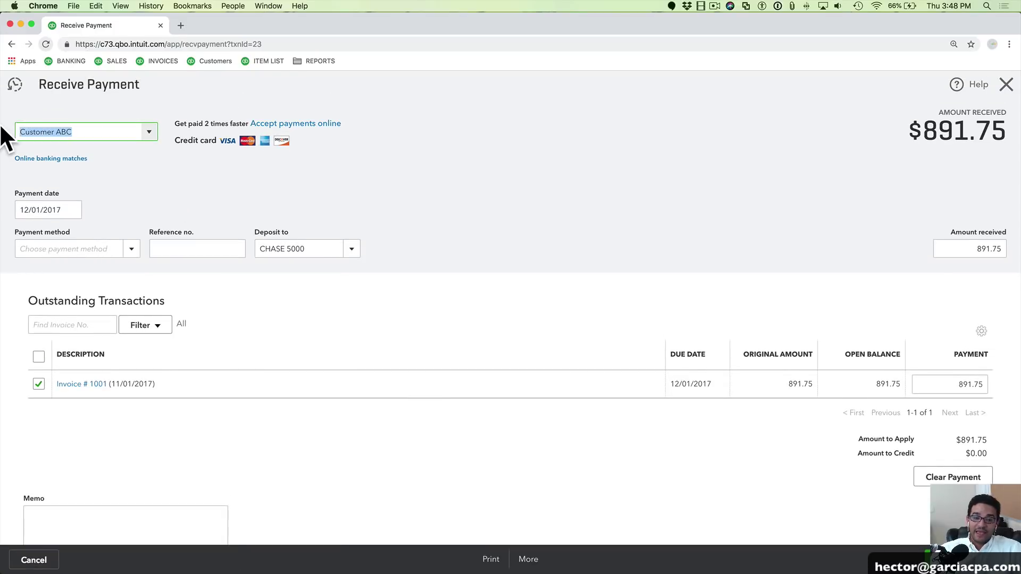
left_click(52, 385)
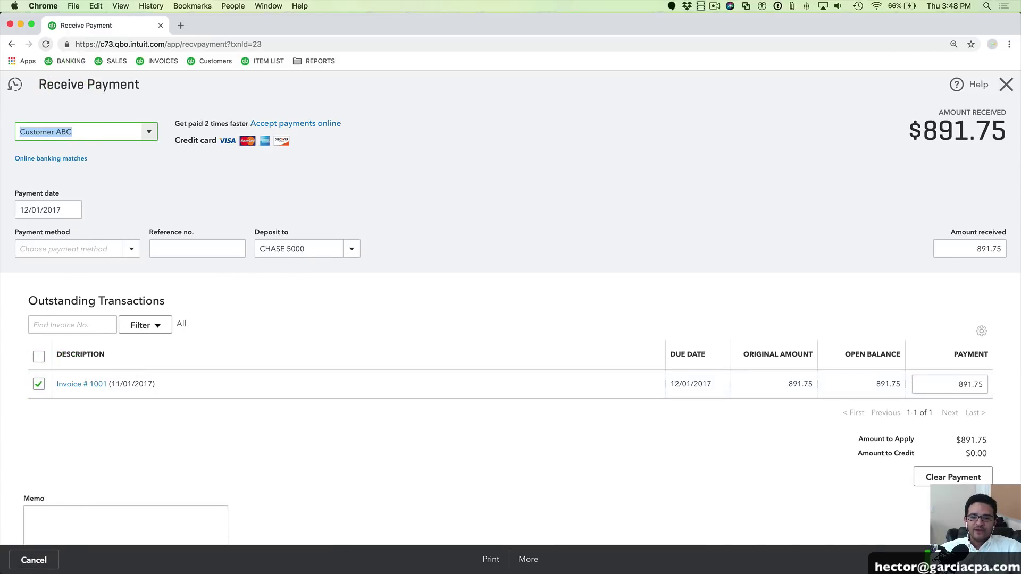
left_click(352, 250)
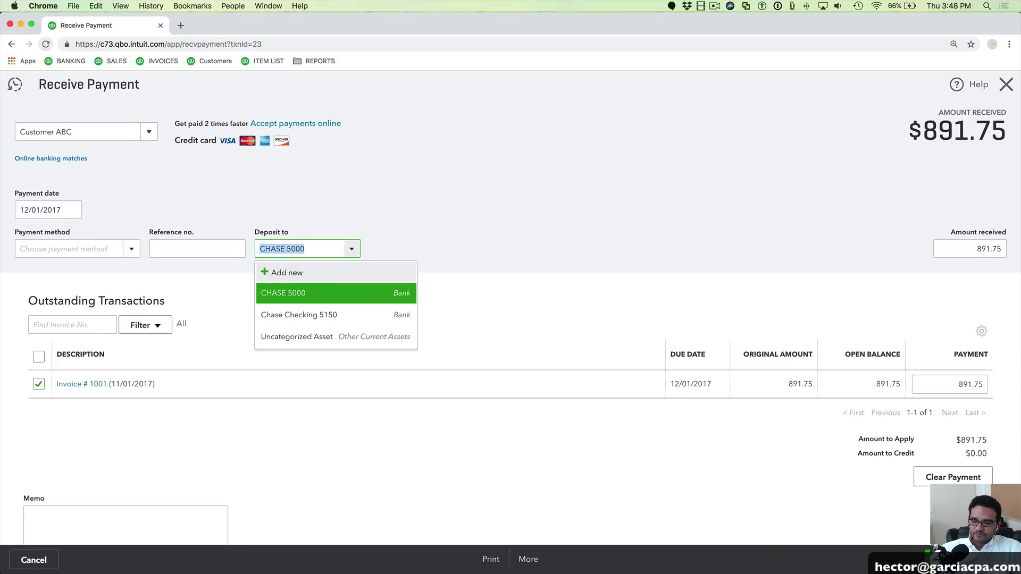
left_click(1003, 559)
left_click(925, 539)
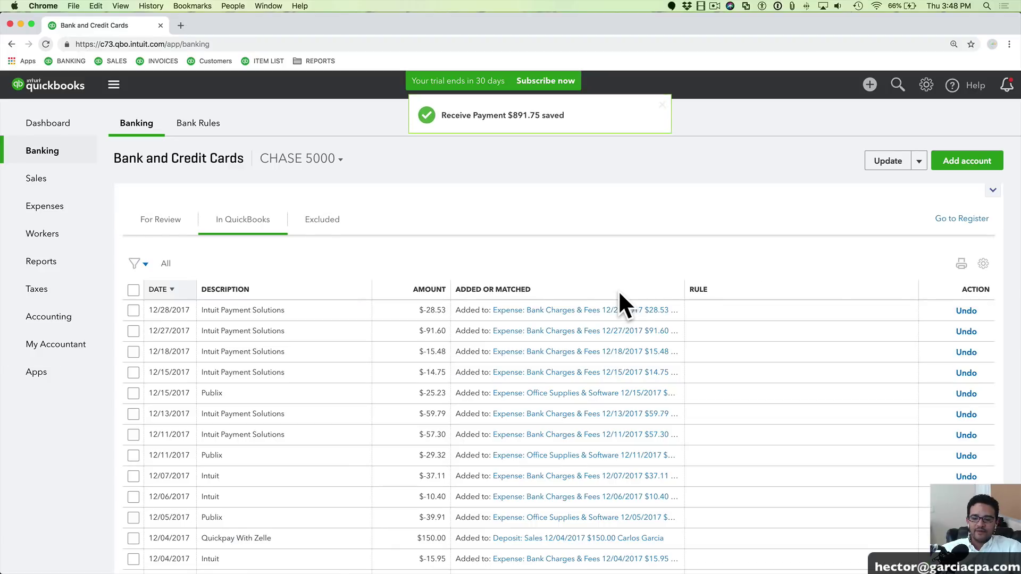
Expand the 12/04 $875.00 INTUIT PAYMENTS deposit in For Review and bring up the + New menu
left_click(159, 219)
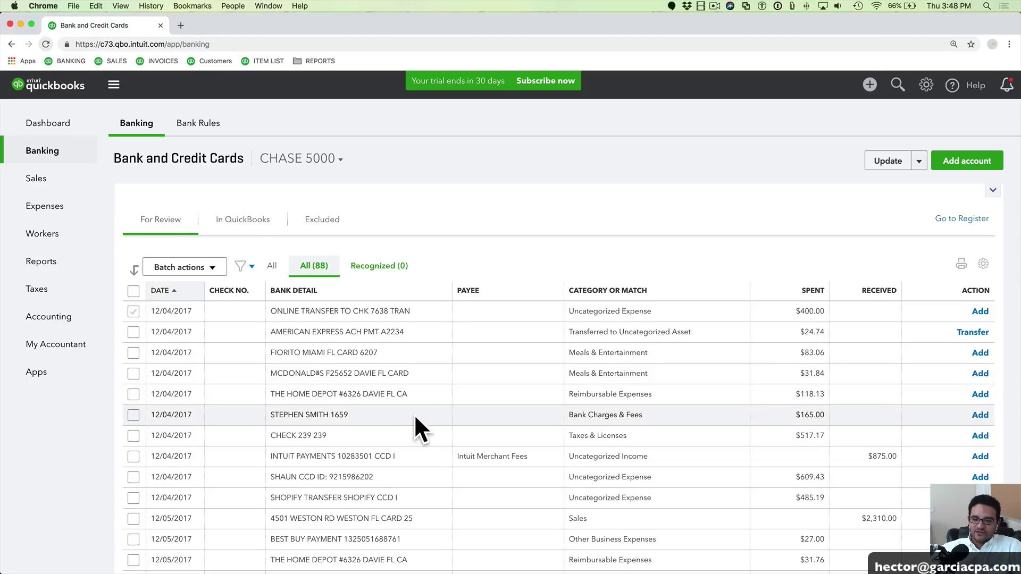
scroll(413, 423, "down", 3)
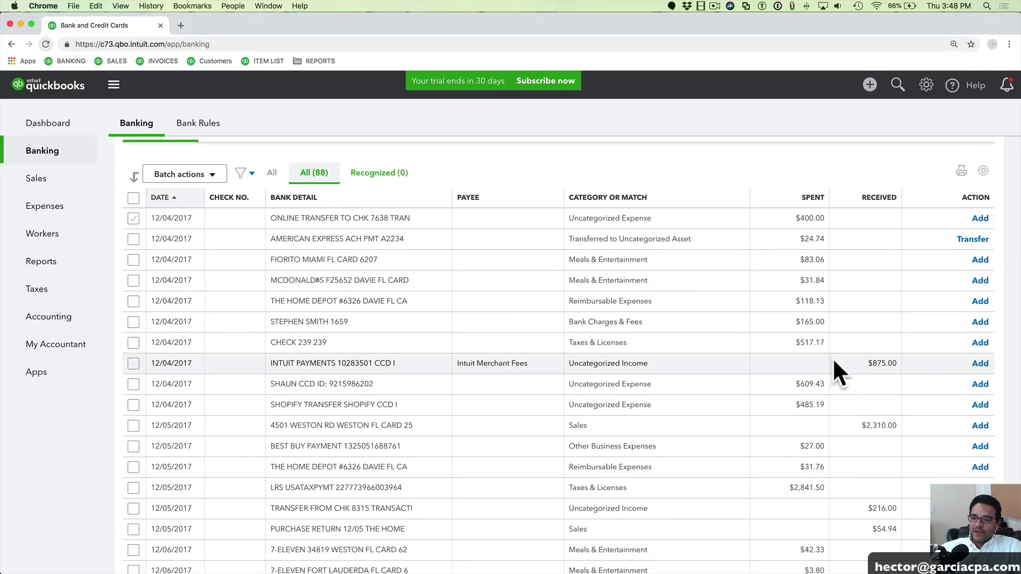
left_click_drag(880, 363, 897, 360)
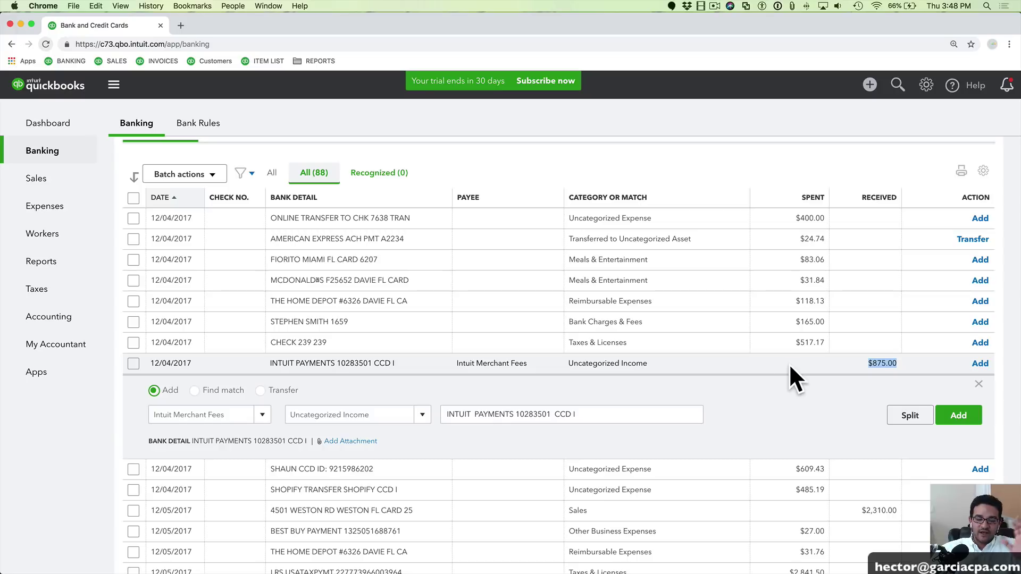
left_click(800, 351)
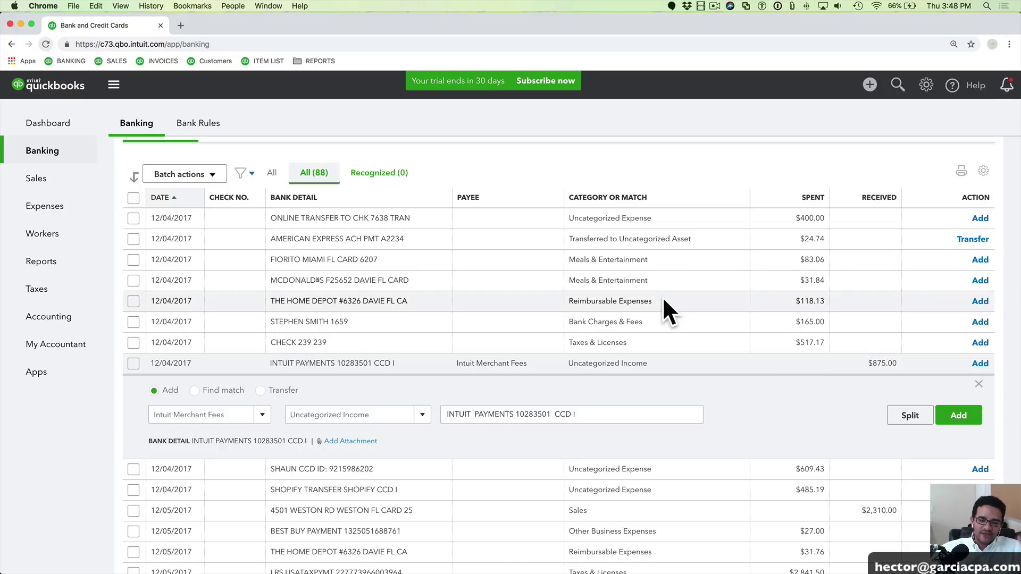
left_click(868, 85)
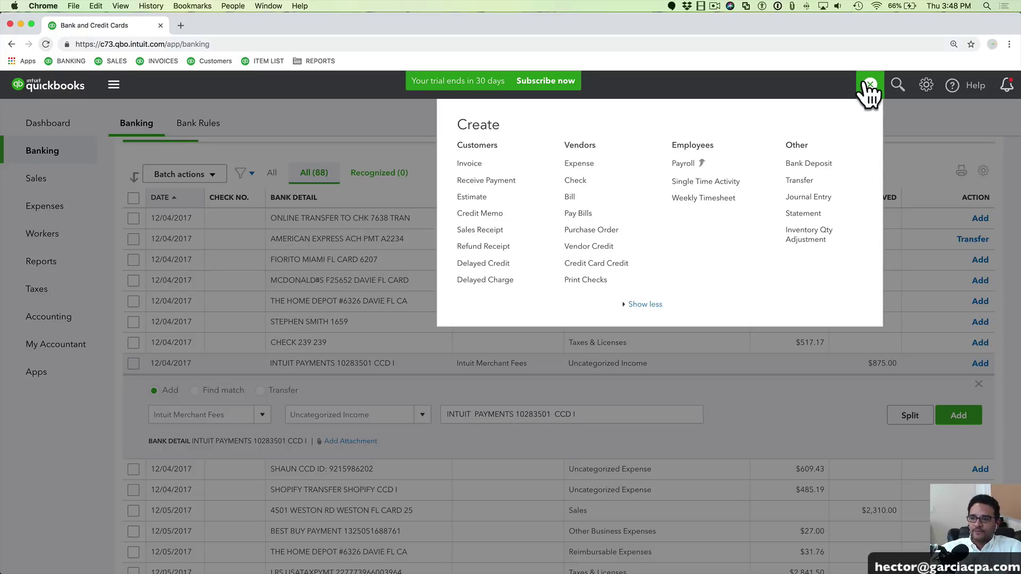
Create invoice 1002 for $500.00 to the chosen customer and save it
left_click(474, 163)
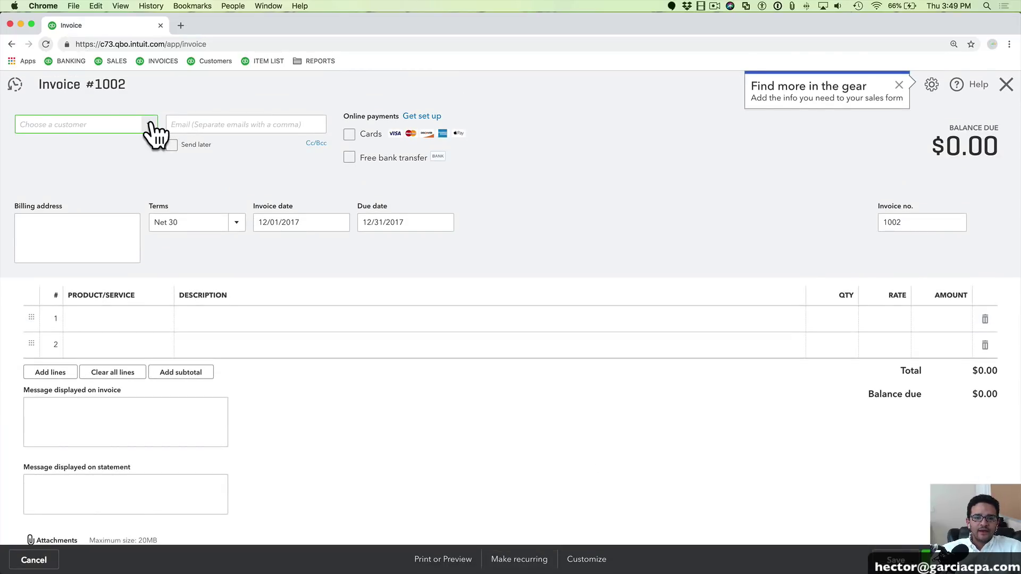
left_click(149, 125)
left_click(60, 168)
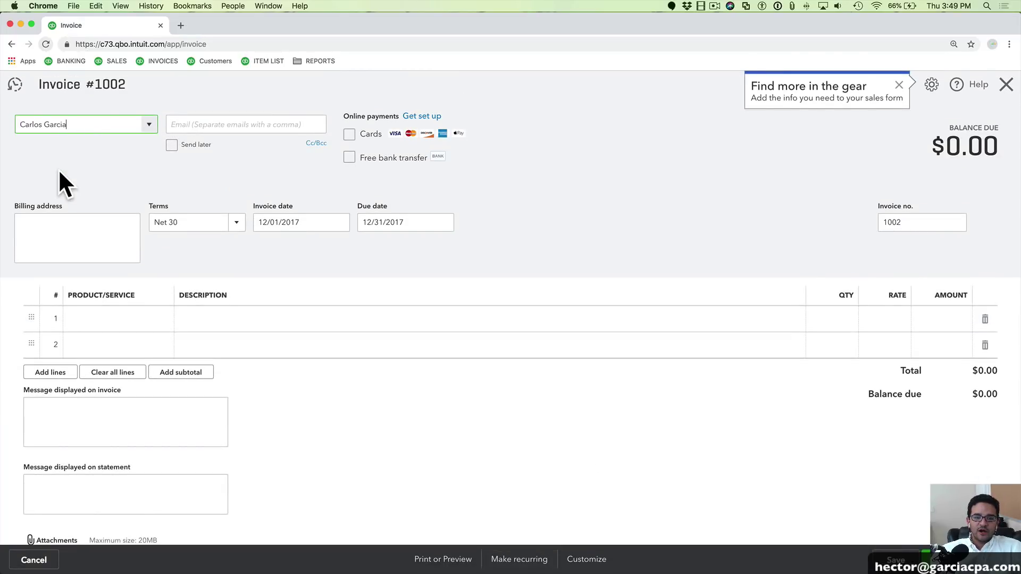
left_click(284, 224)
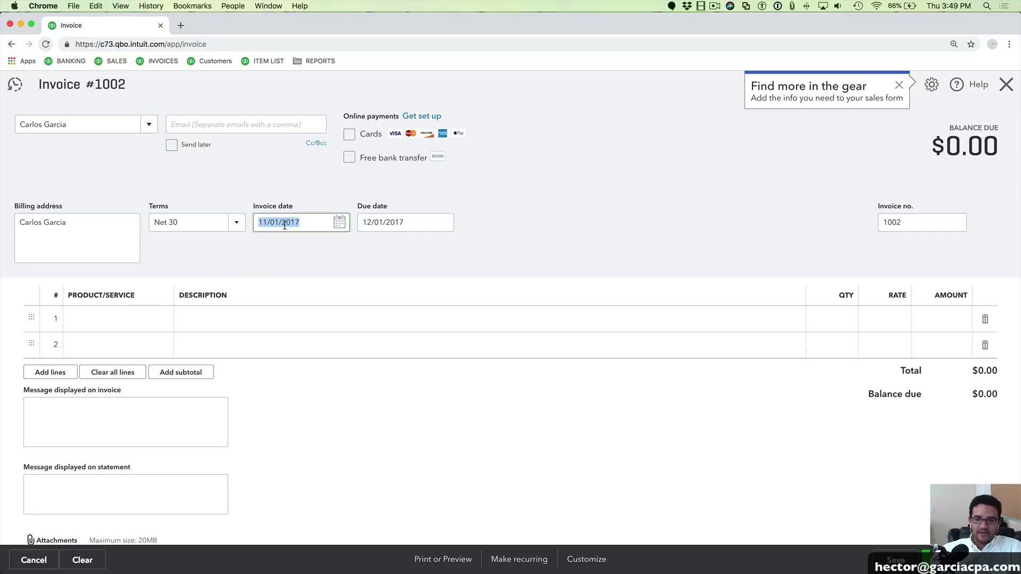
left_click(936, 319)
type("5")
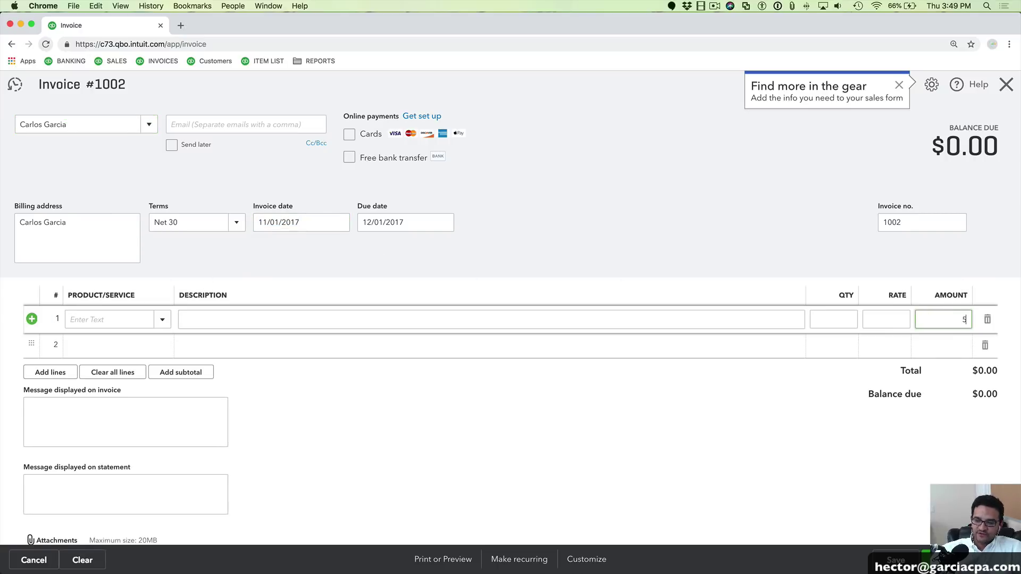
type("00")
key("Tab")
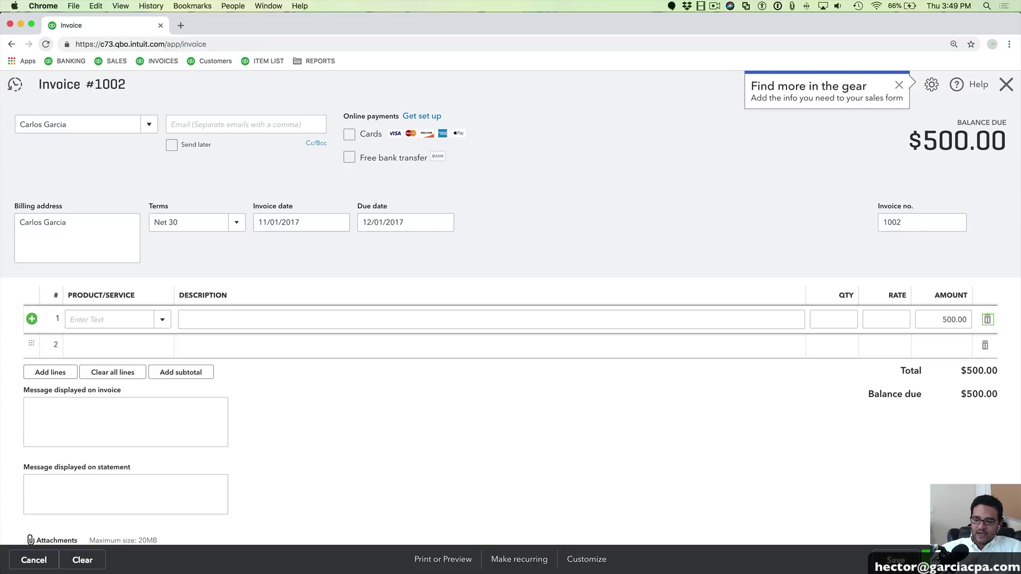
left_click(1003, 560)
left_click(946, 503)
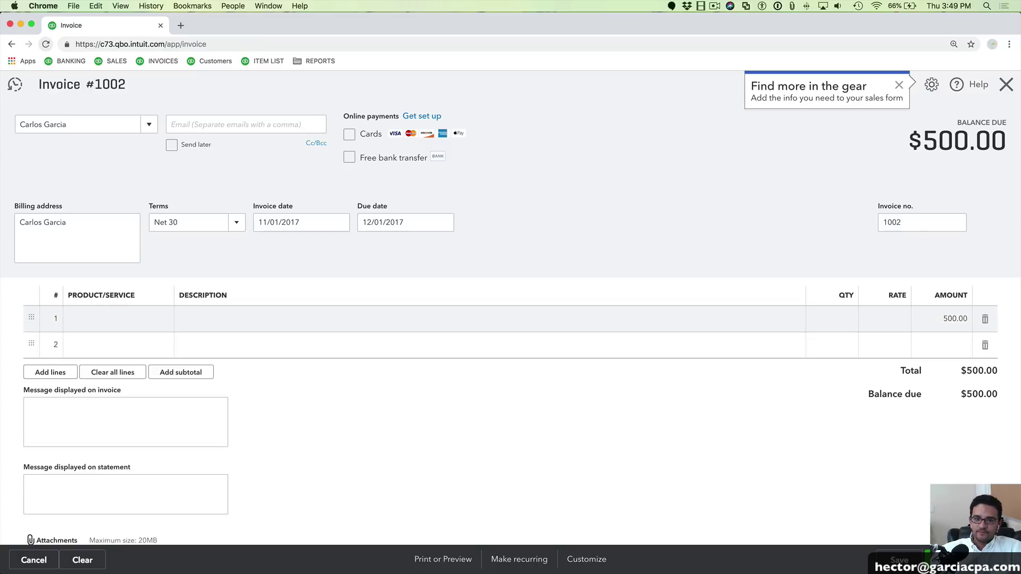
Create invoice 1003 for Customer ABC with $375.00 of Sales, then save and close it
left_click(149, 124)
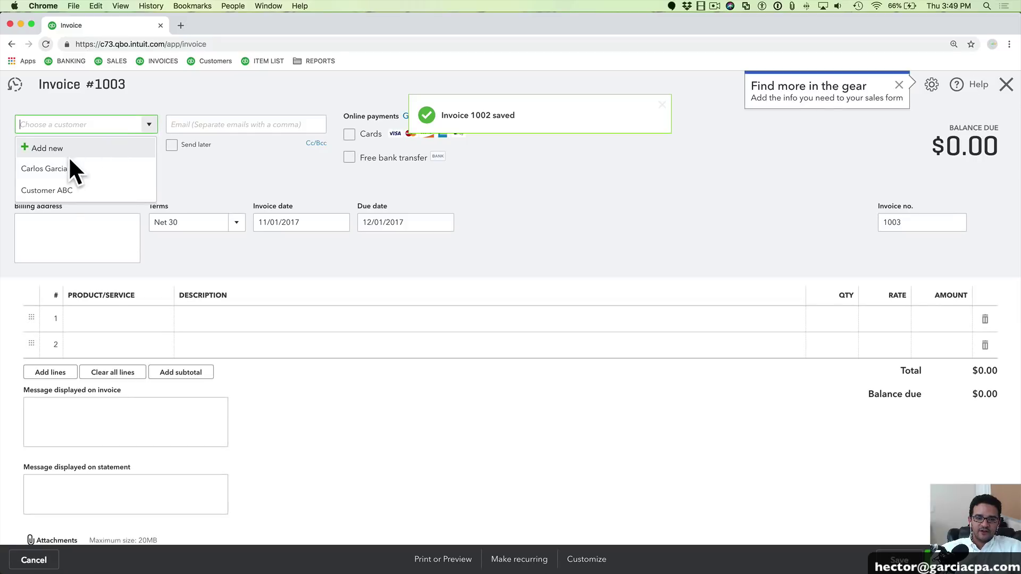
left_click(58, 193)
left_click(118, 323)
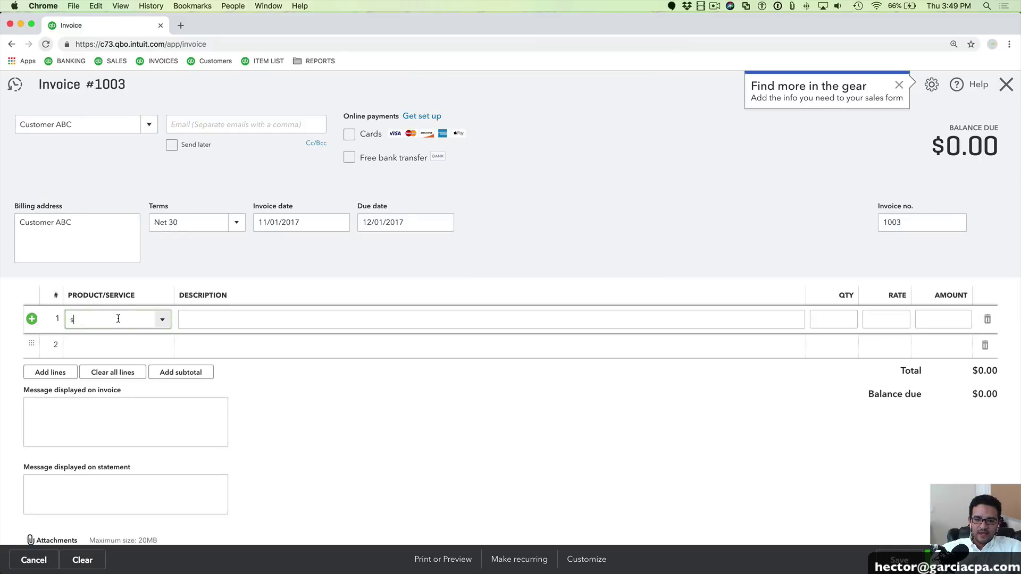
type("sa")
left_click(86, 372)
left_click(959, 319)
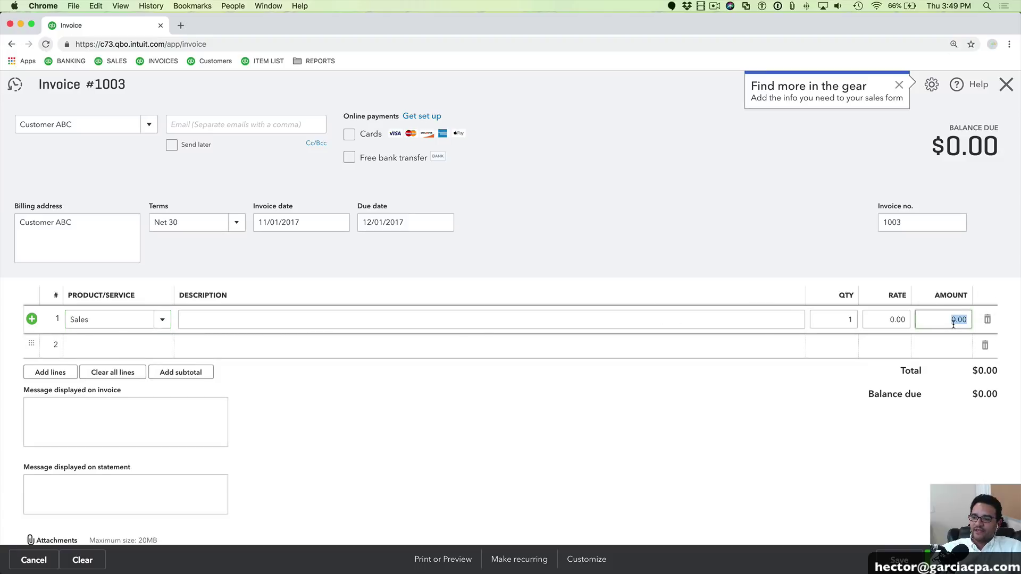
type("375")
key("Tab")
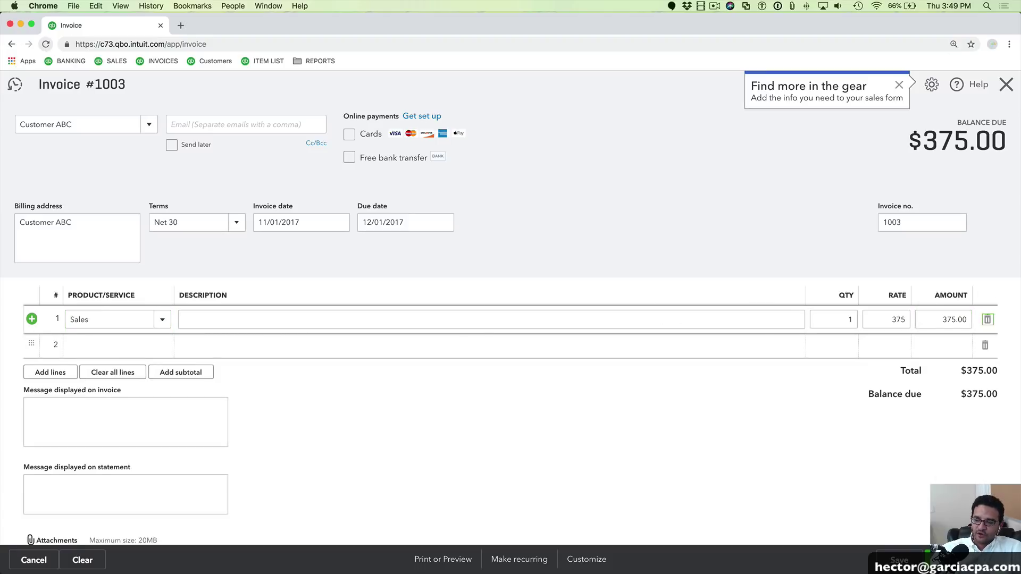
left_click(1002, 560)
left_click(951, 503)
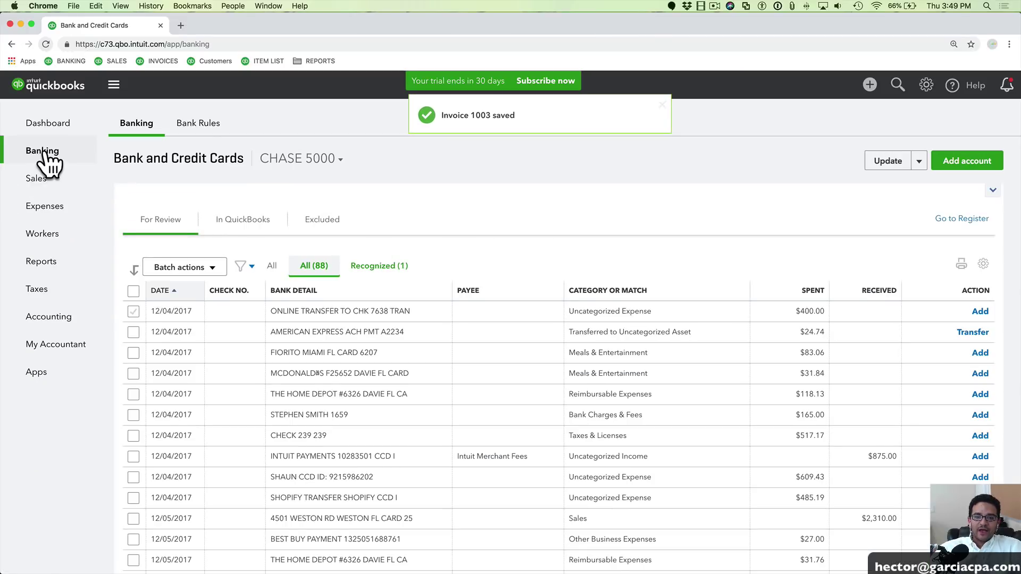
Expand the $875.00 Intuit Payments deposit and open Find match to look for its invoices
left_click(42, 154)
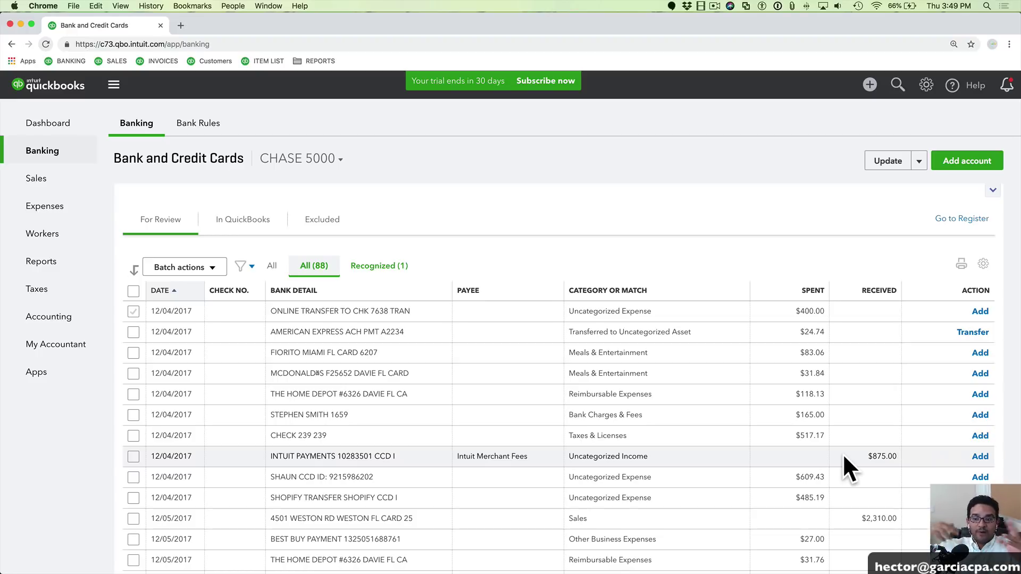
scroll(771, 441, "down", 2)
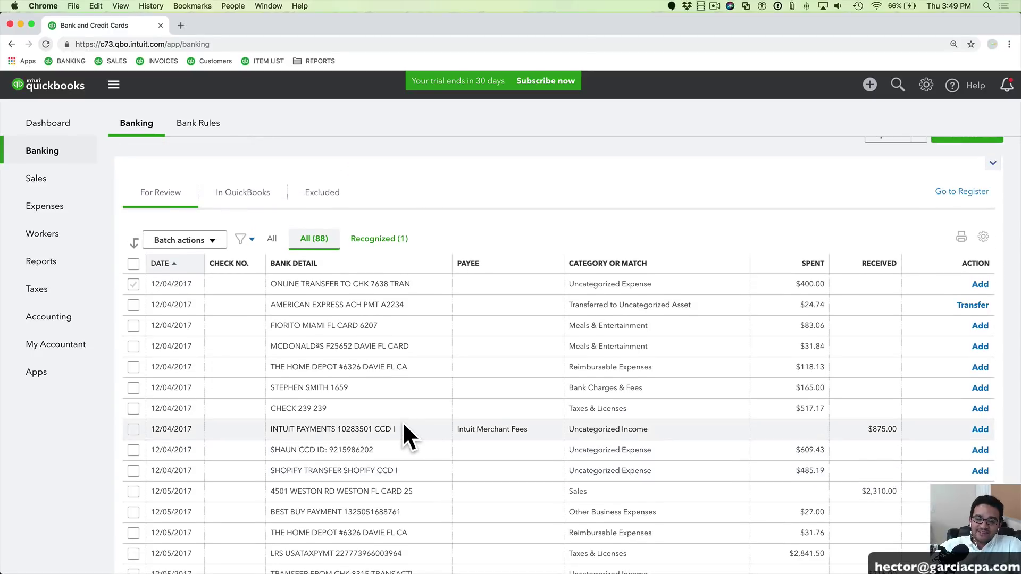
left_click(382, 429)
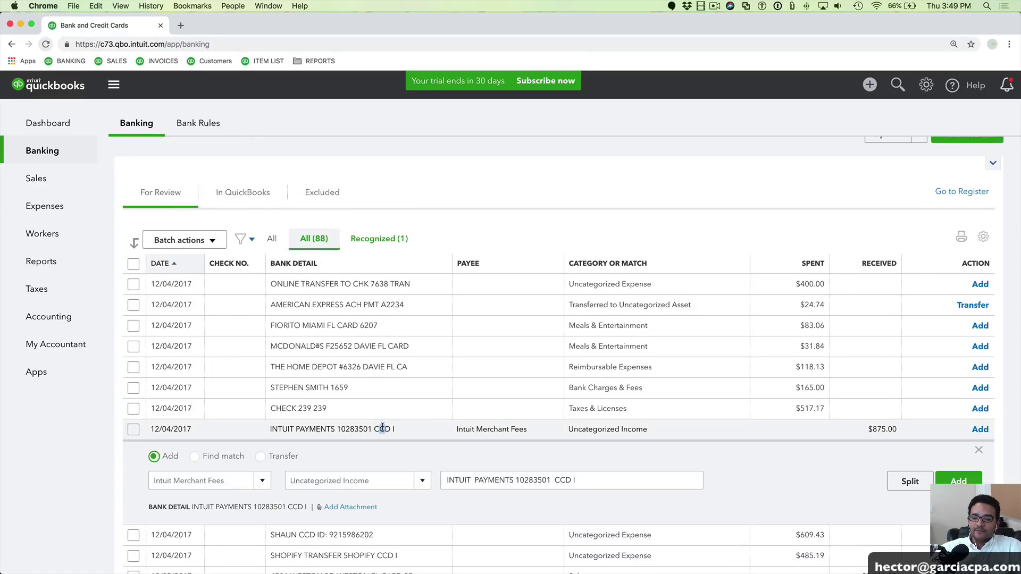
scroll(361, 428, "down", 3)
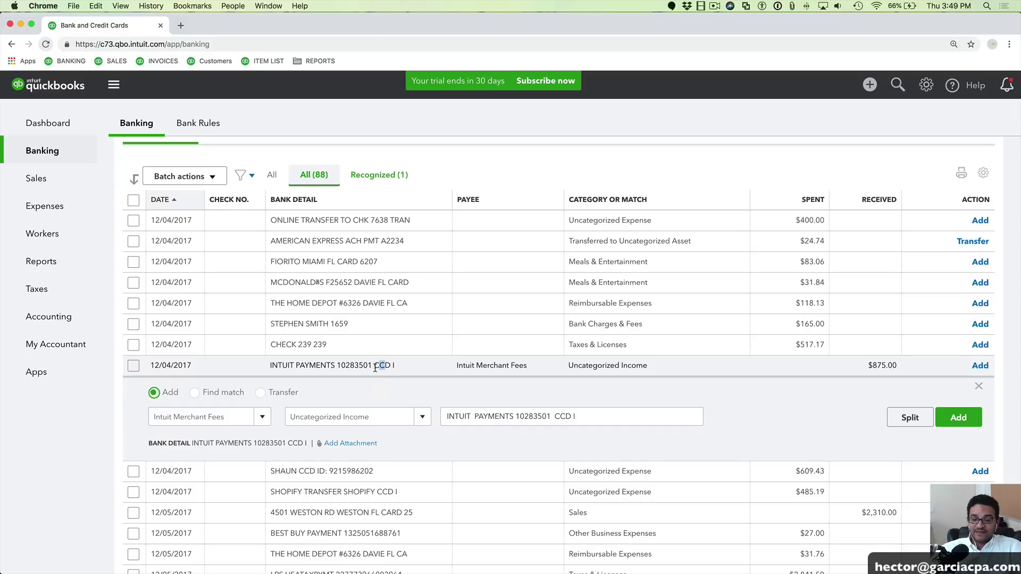
left_click(223, 420)
key("Tab")
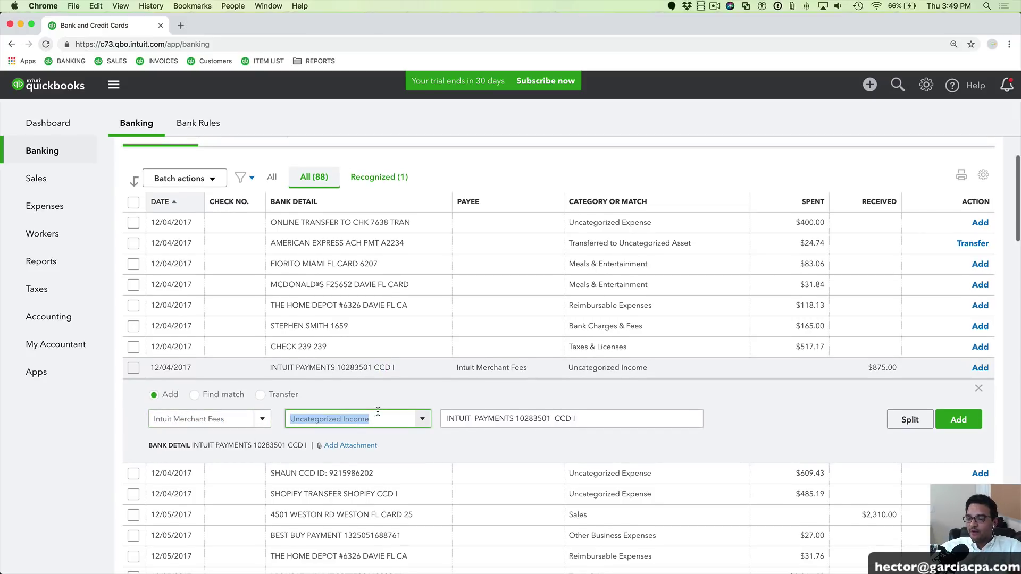
left_click(193, 393)
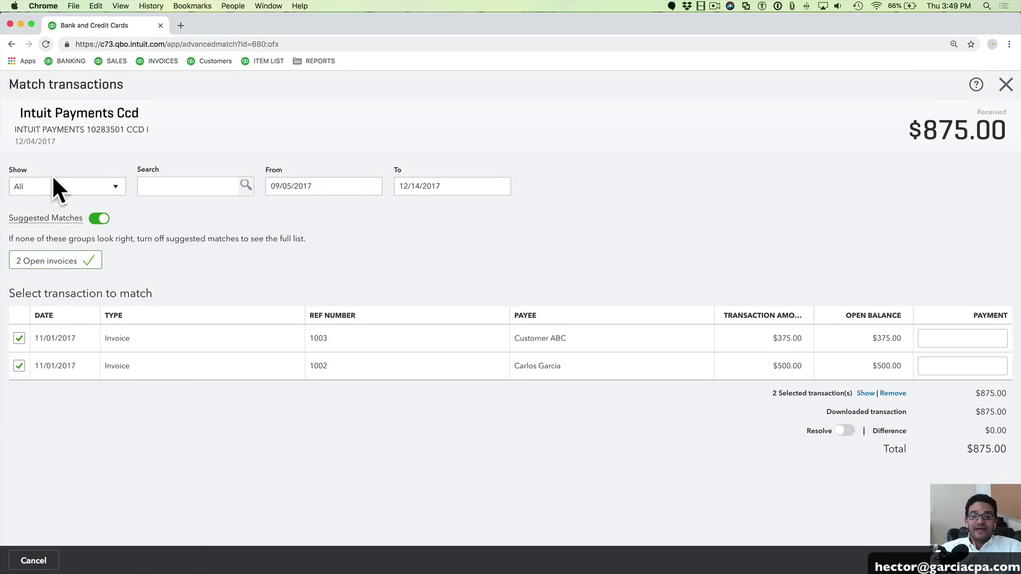
Tick invoices 1002 ($500.00) and 1003 ($375.00), totalling $875.00, and save the match
left_click(19, 337)
left_click(18, 367)
left_click(18, 336)
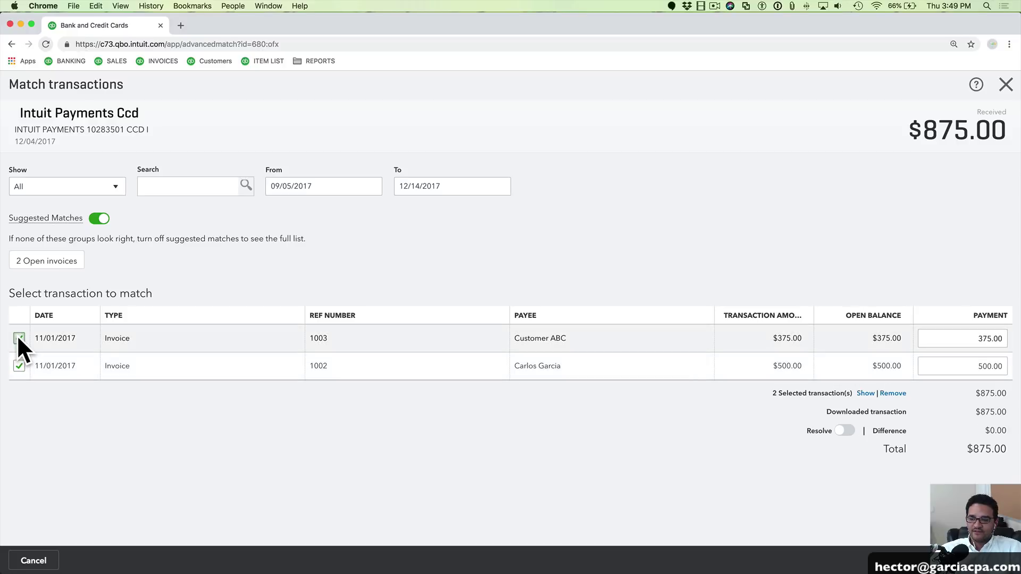
left_click_drag(966, 449, 1003, 448)
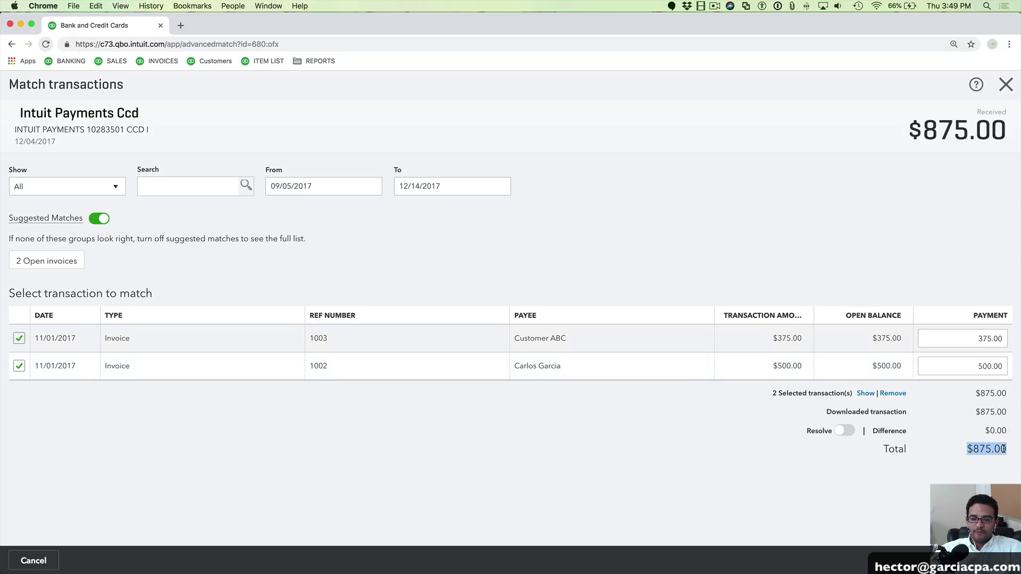
left_click(988, 560)
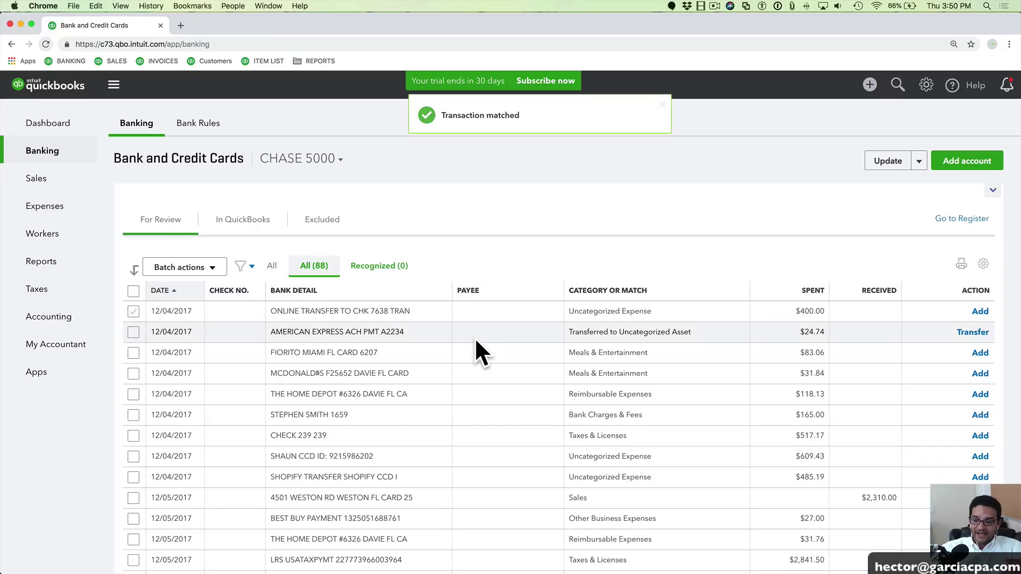
Open the deposit's multiple matched transactions from the In QuickBooks tab
left_click(237, 226)
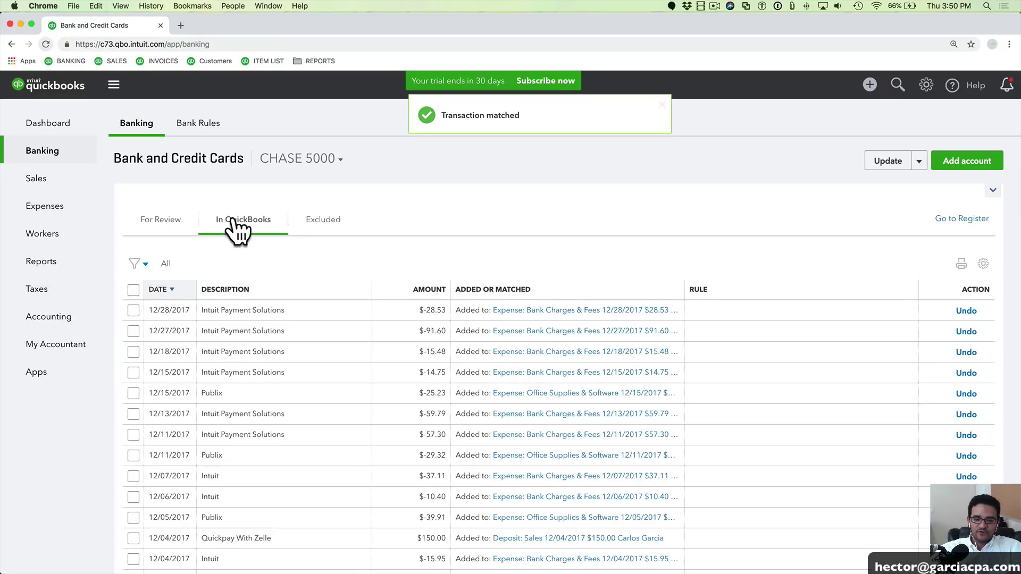
scroll(357, 387, "down", 5)
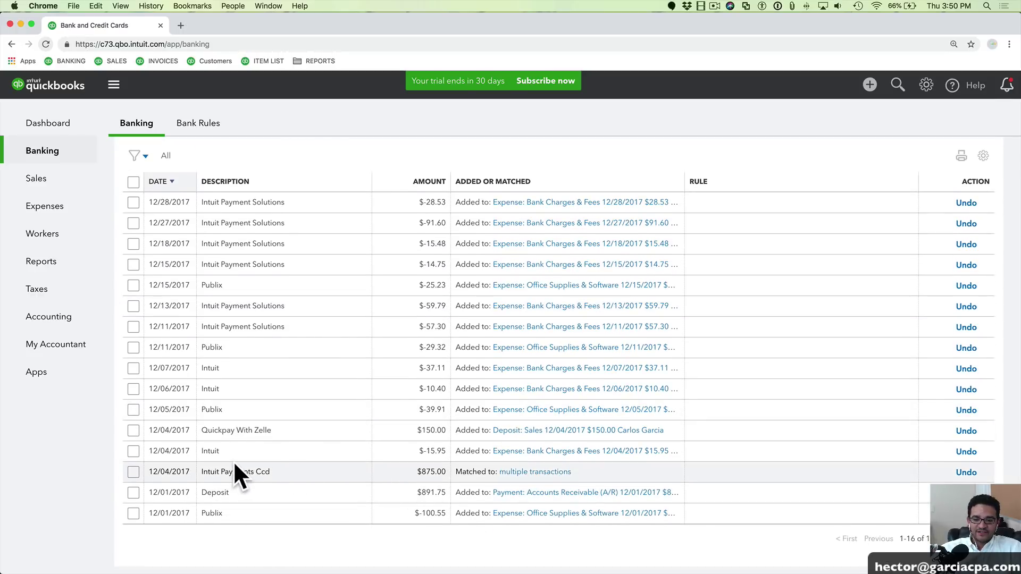
left_click(535, 472)
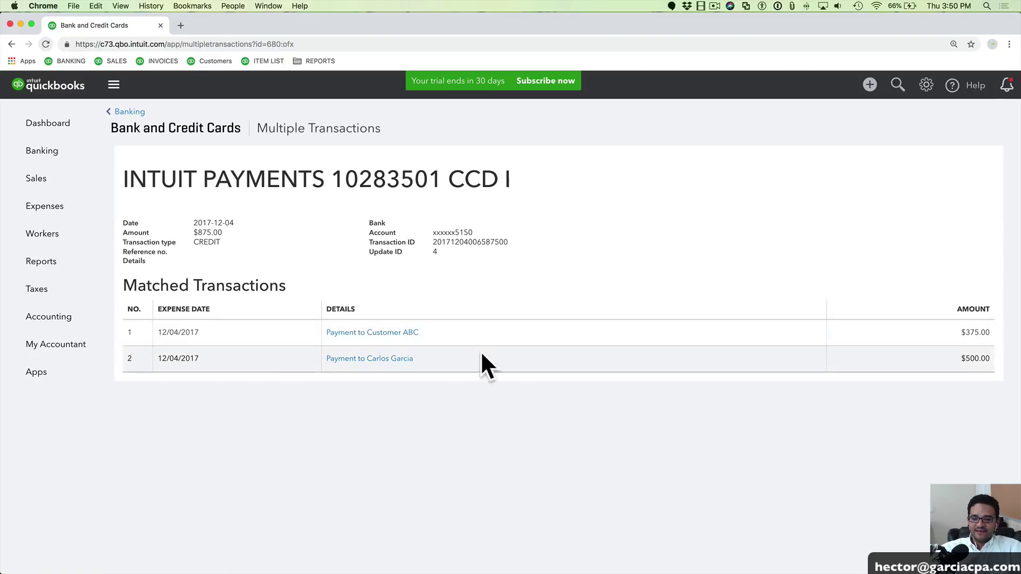
left_click(357, 334)
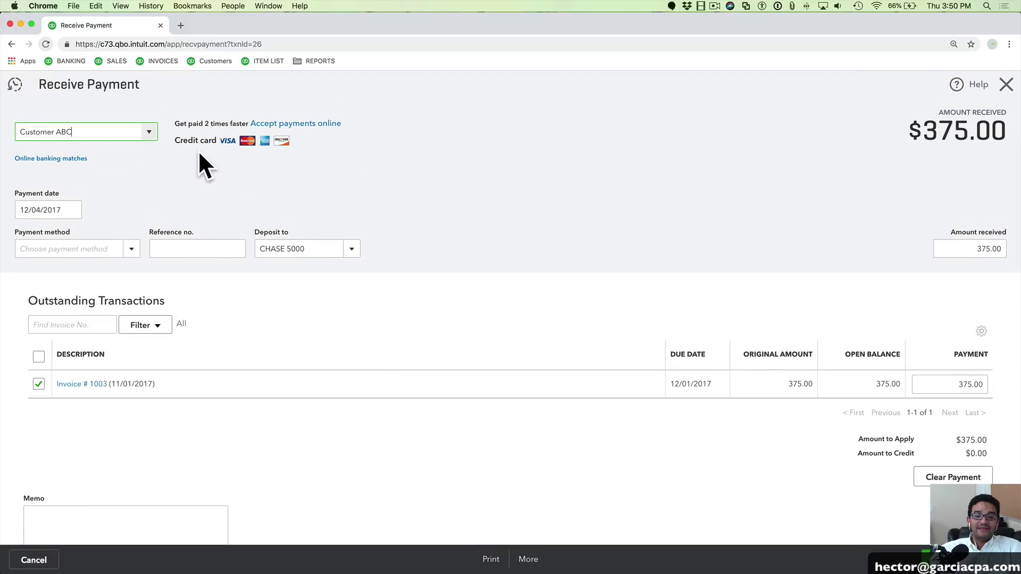
left_click_drag(96, 131, 5, 133)
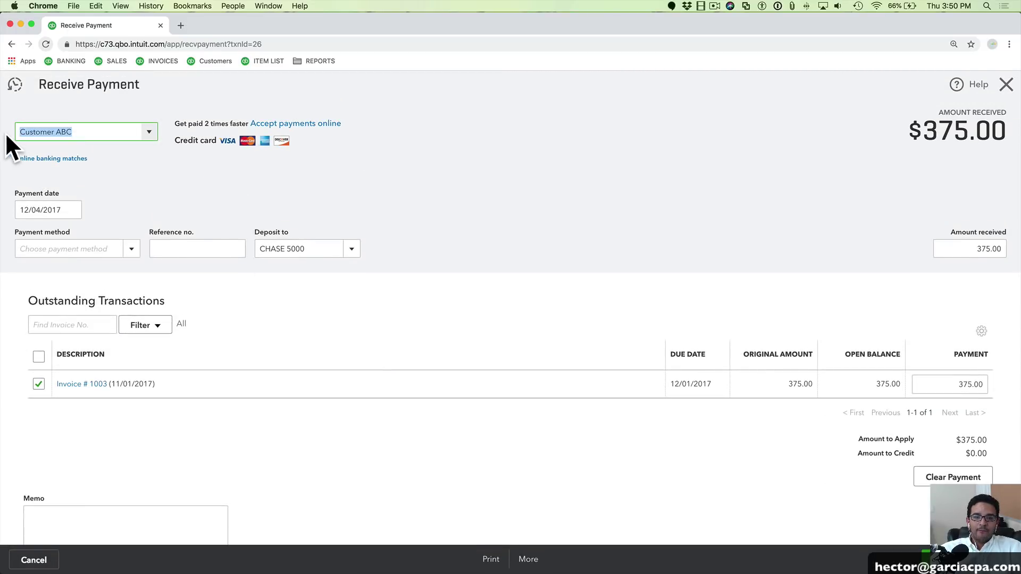
left_click_drag(310, 255, 233, 253)
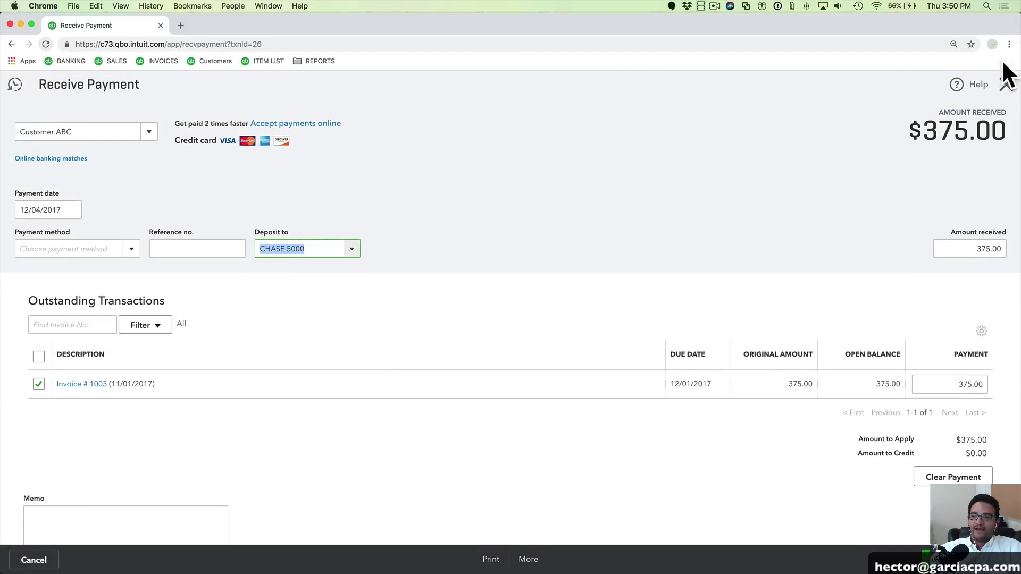
left_click(1006, 84)
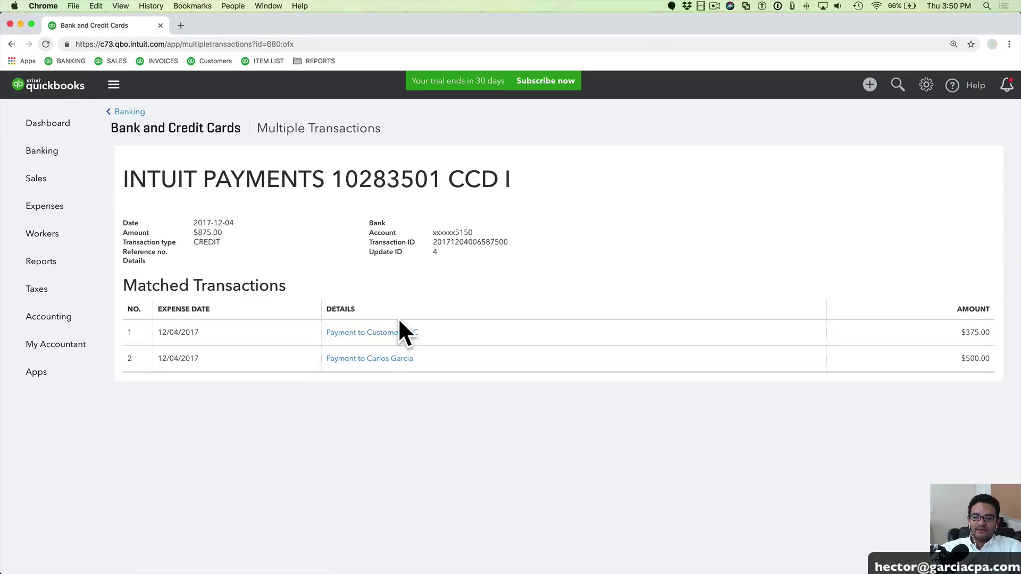
Go back to the CHASE 5000 banking list, moving the GoToMeeting poll window aside
left_click(128, 112)
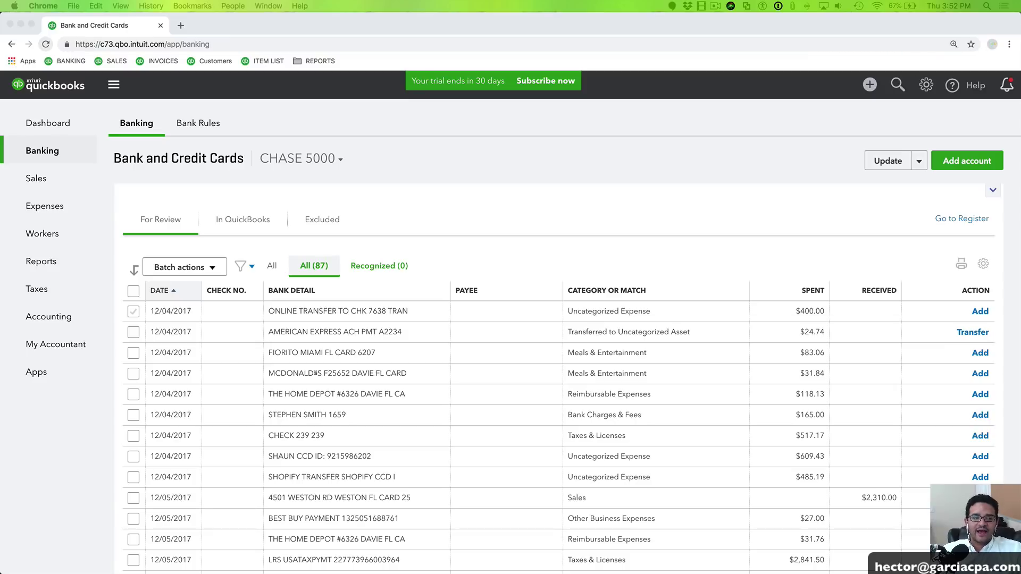
left_click_drag(395, 39, 449, 107)
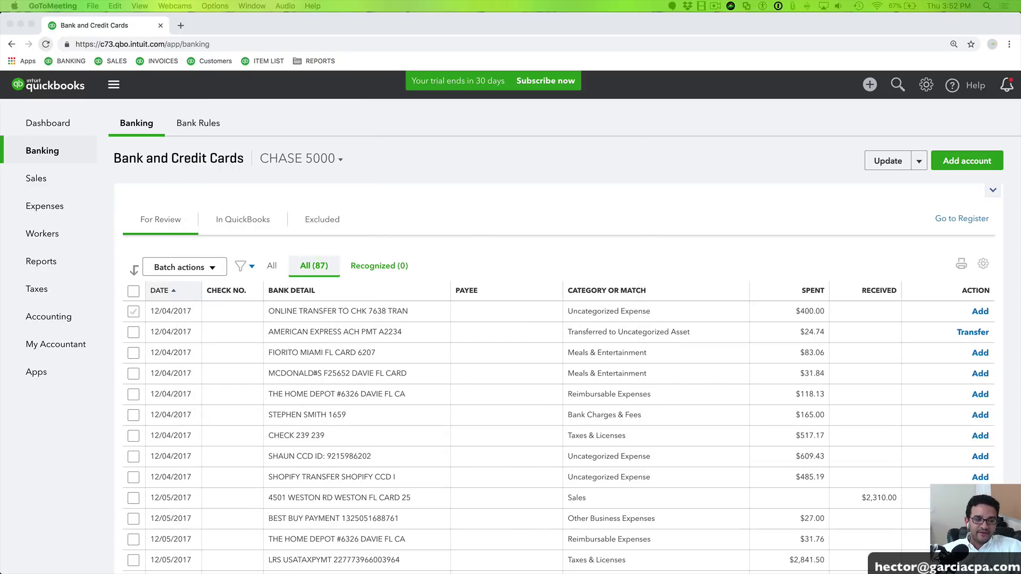
left_click(584, 189)
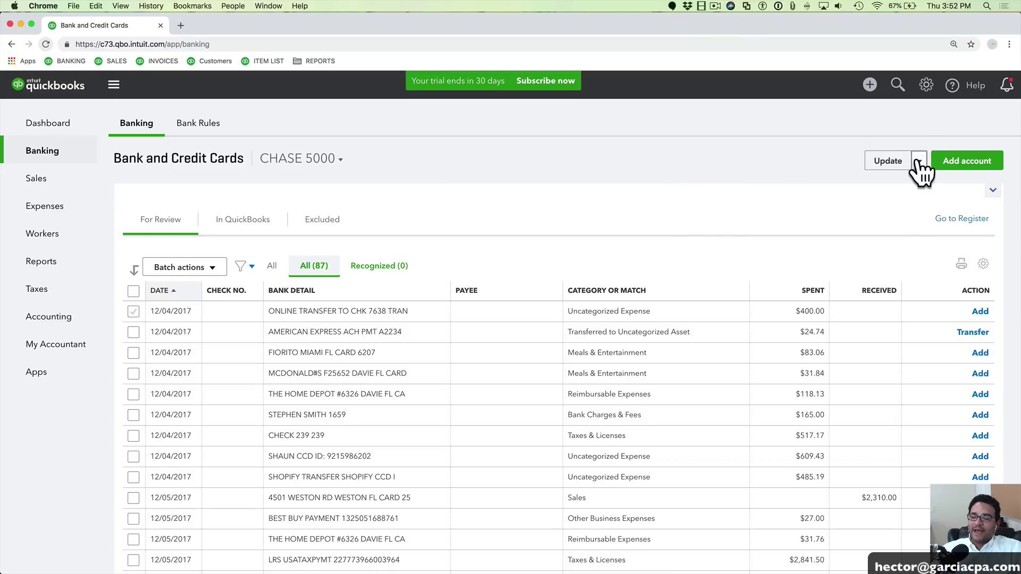
Switch the banking view to the Chase VISA Parent Account:Chase0289 card with 201 transactions
left_click(33, 149)
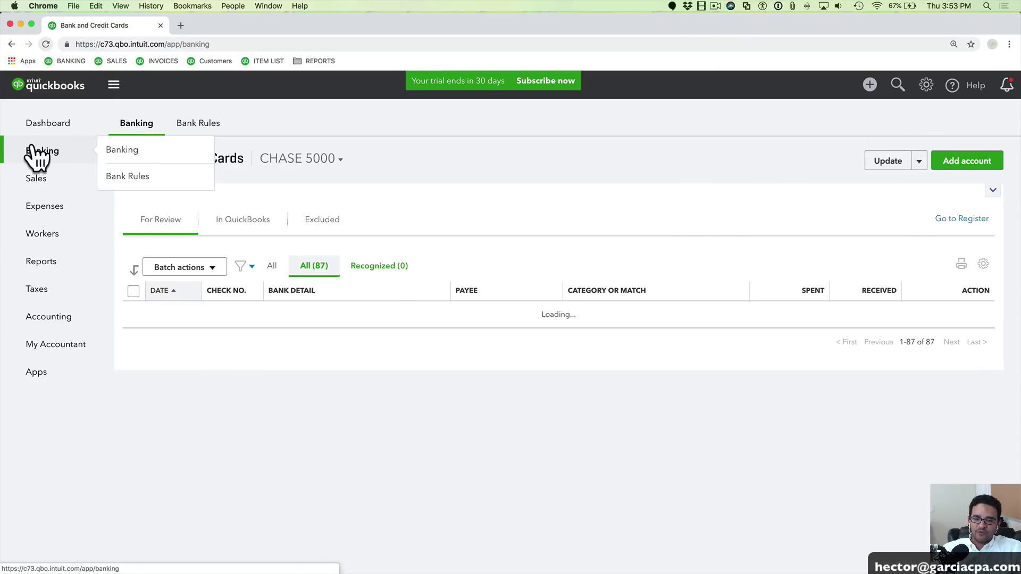
left_click(337, 161)
scroll(328, 287, "down", 2)
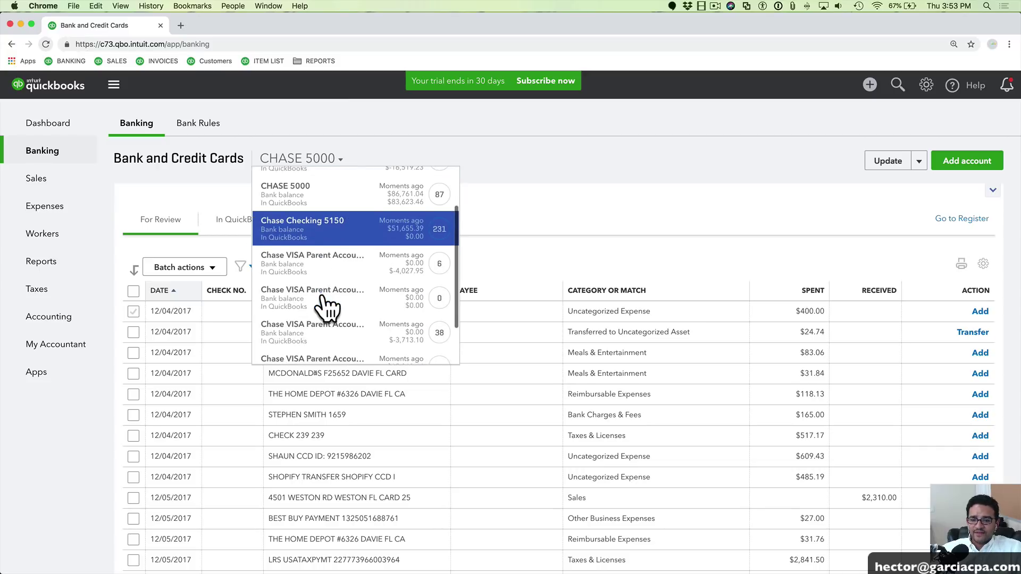
scroll(329, 287, "down", 1)
left_click(326, 237)
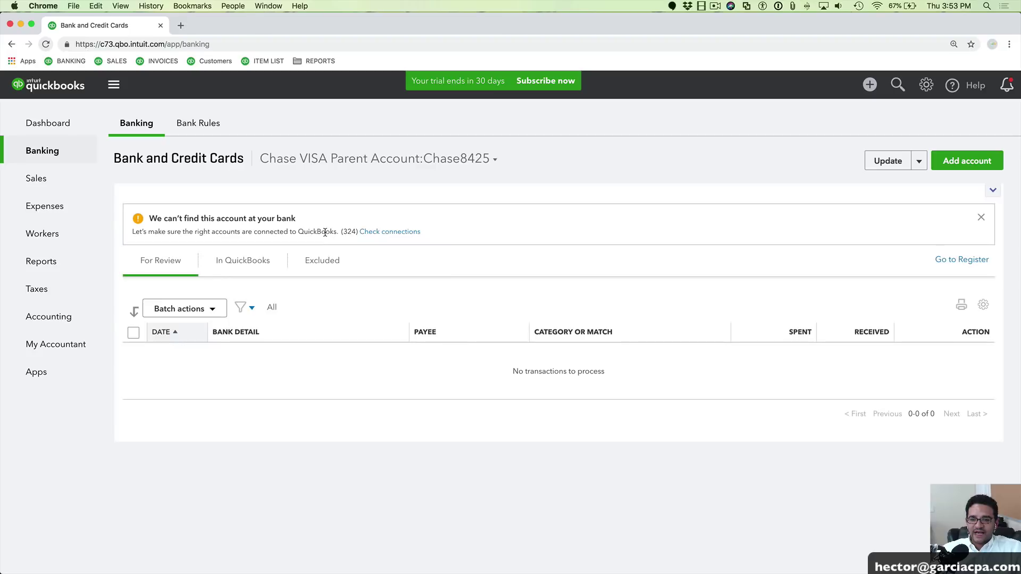
left_click(361, 159)
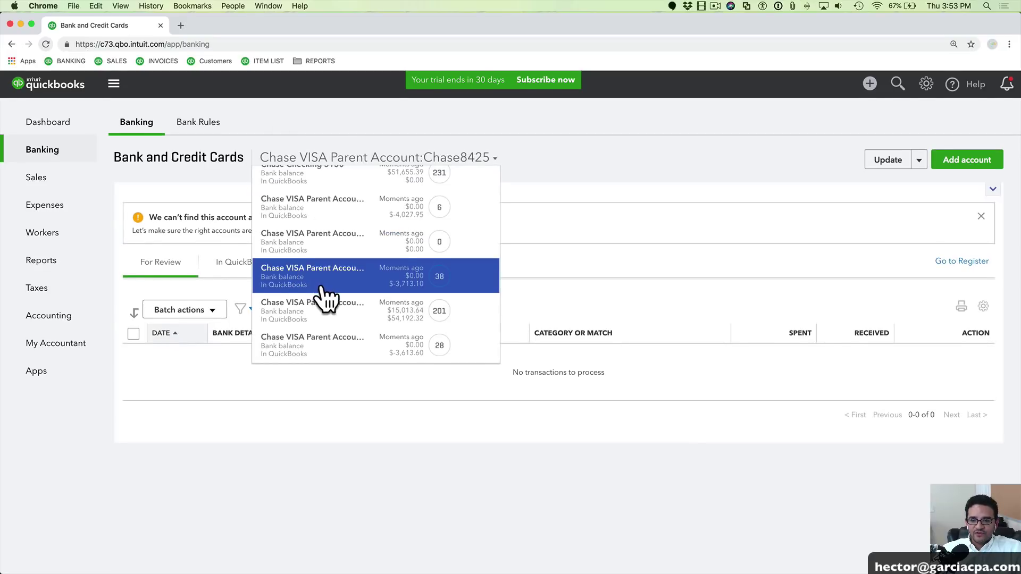
left_click(423, 308)
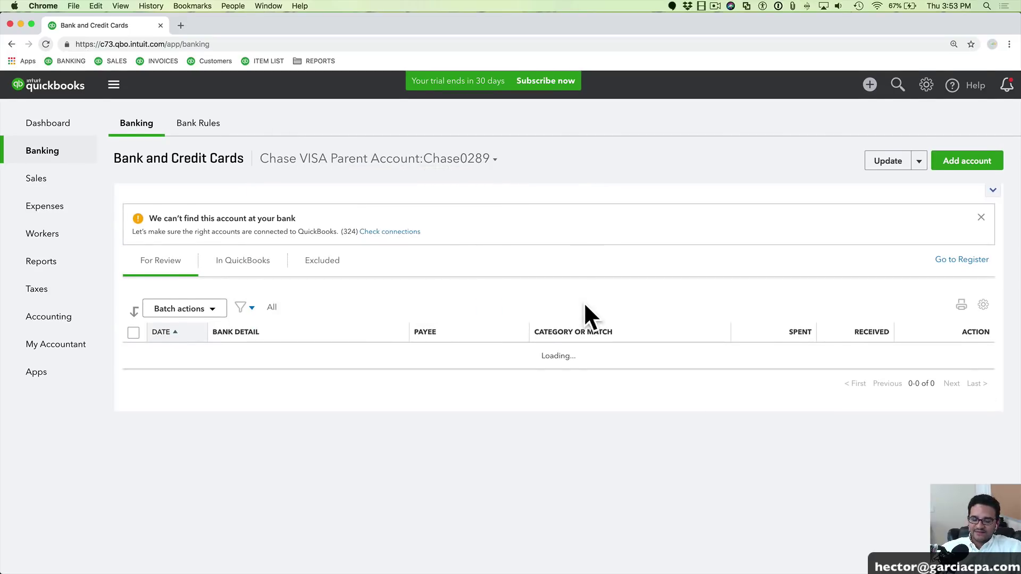
Sort the Chase0289 For Review transactions by the BANK DETAIL column
scroll(572, 354, "down", 3)
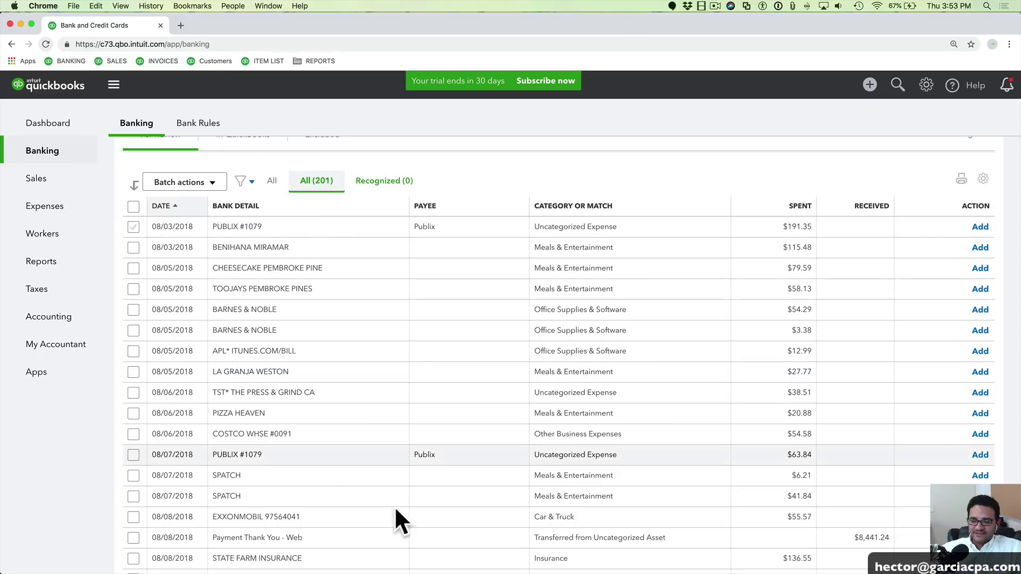
scroll(408, 423, "down", 3)
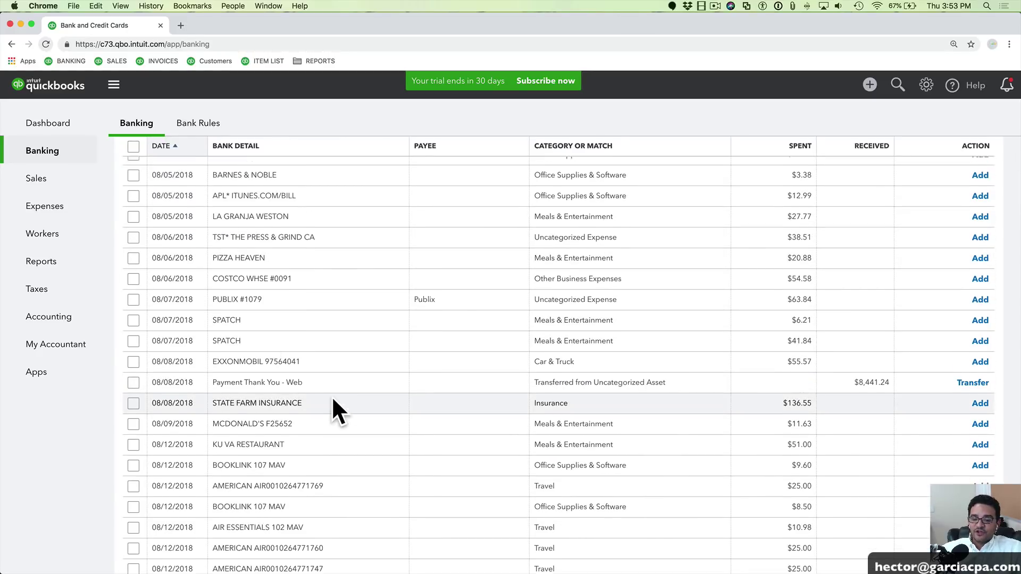
scroll(319, 372, "up", 3)
scroll(250, 223, "up", 5)
left_click(246, 290)
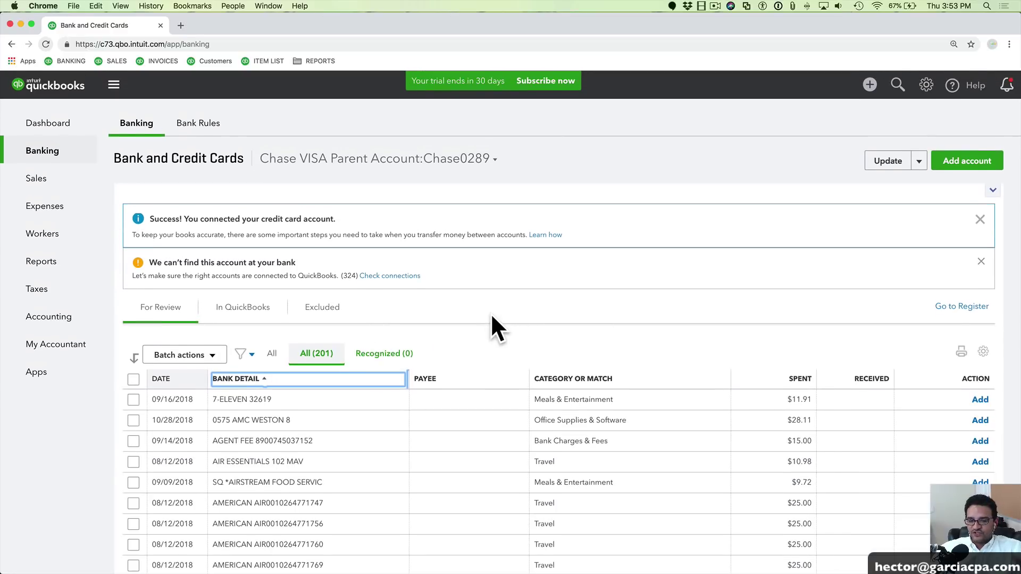
scroll(490, 312, "down", 3)
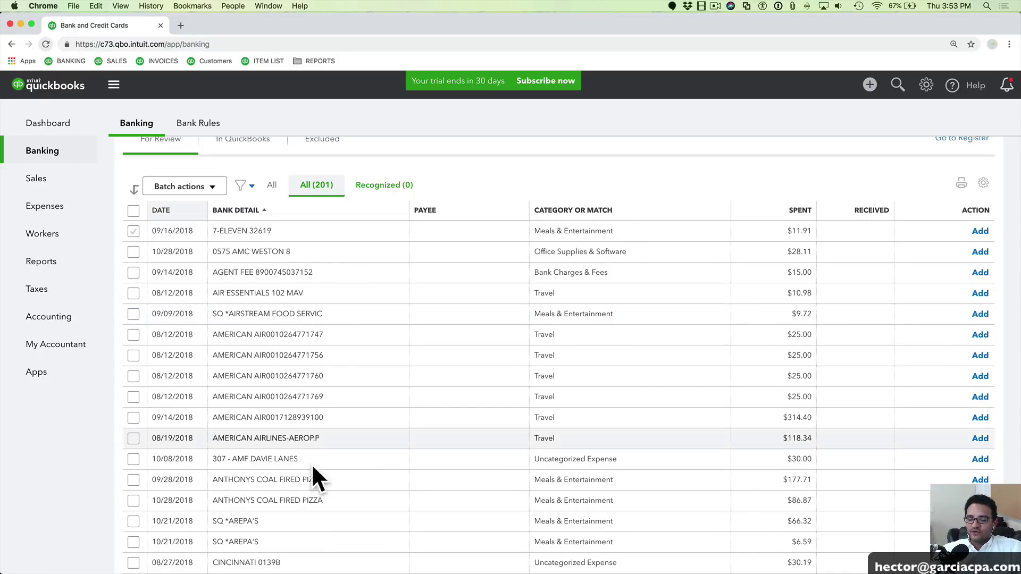
Expand the 08/12 AMERICAN AIR $25.00 charge and copy 'AMERICAN AIR' from its memo
left_click(286, 334)
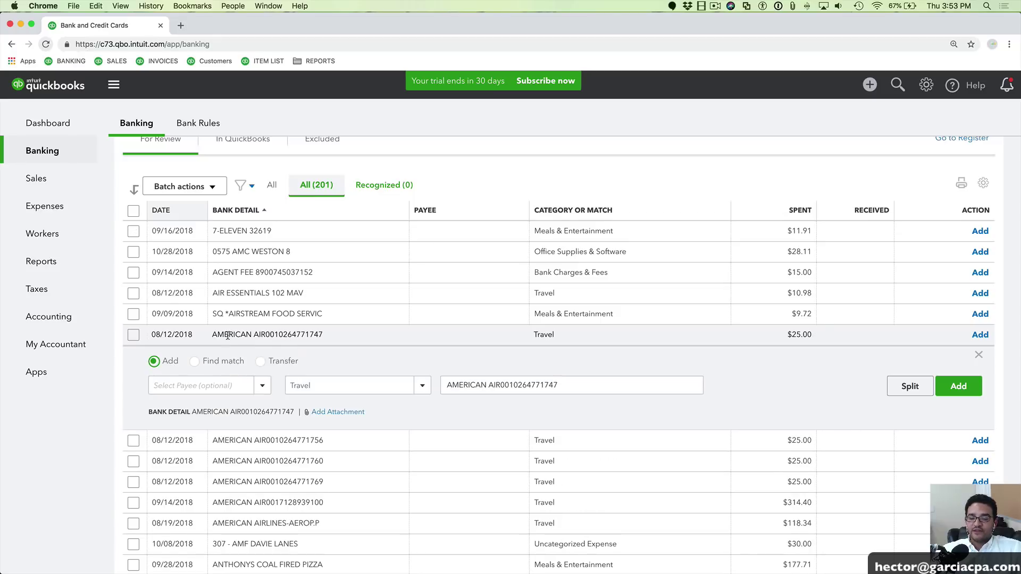
left_click_drag(447, 385, 500, 383)
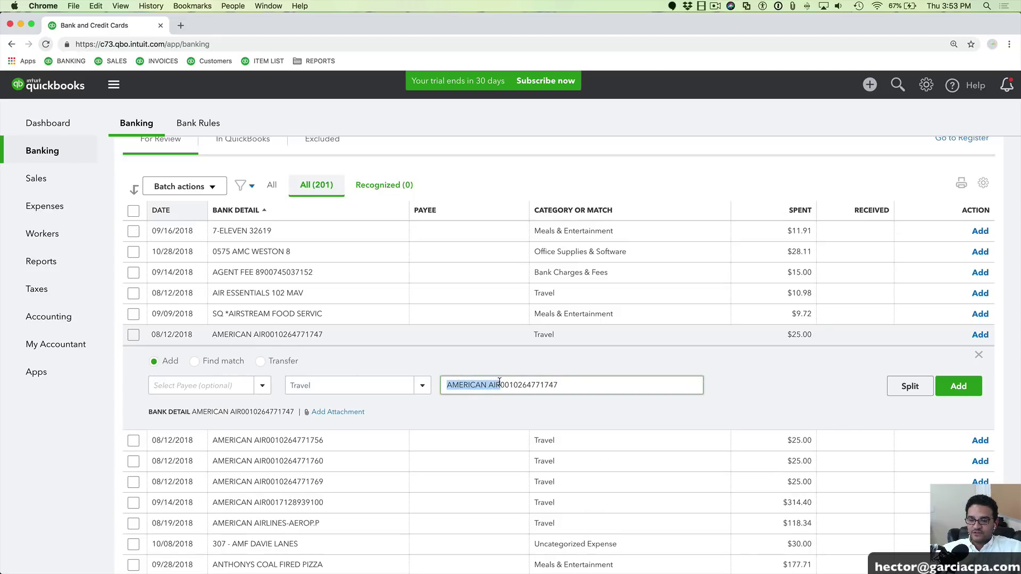
right_click(470, 383)
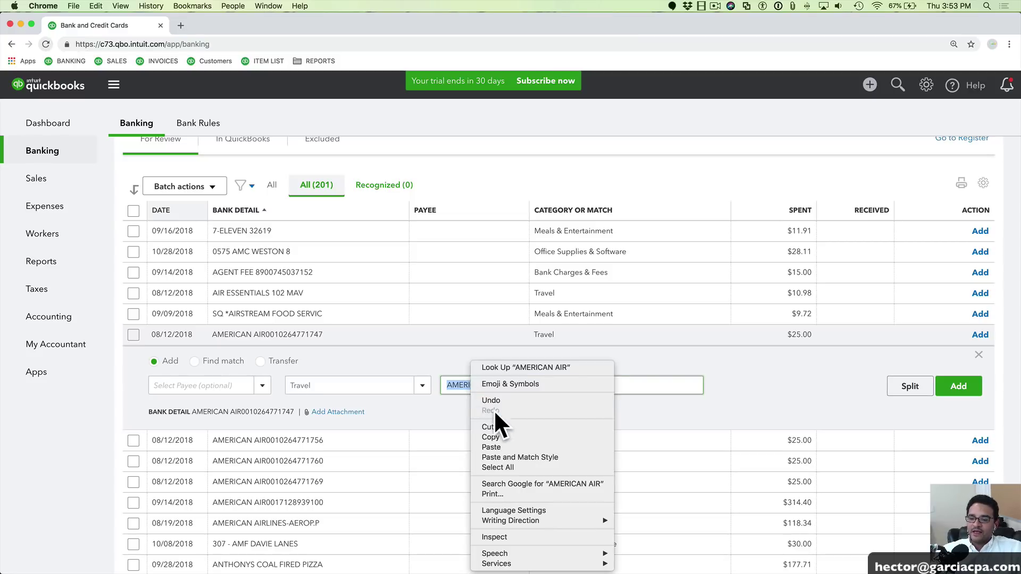
left_click(499, 437)
left_click(463, 388)
left_click_drag(446, 385, 501, 386)
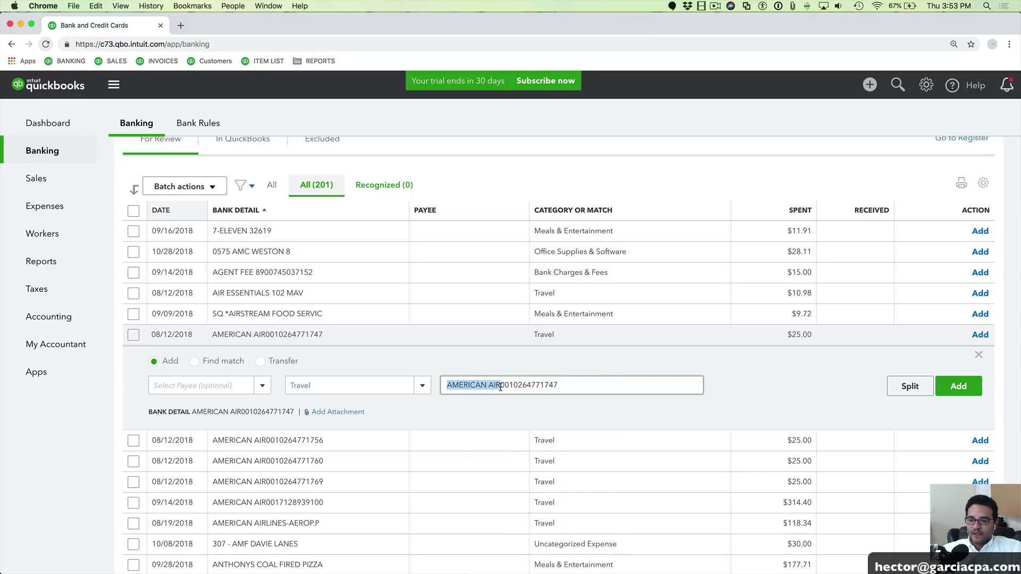
left_click(472, 359)
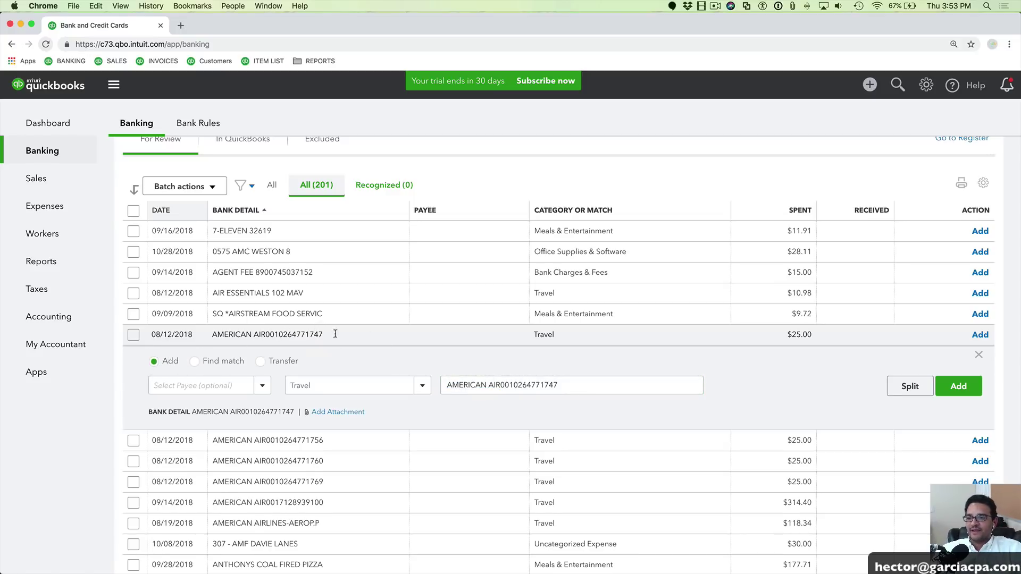
scroll(687, 255, "up", 5)
left_click(919, 162)
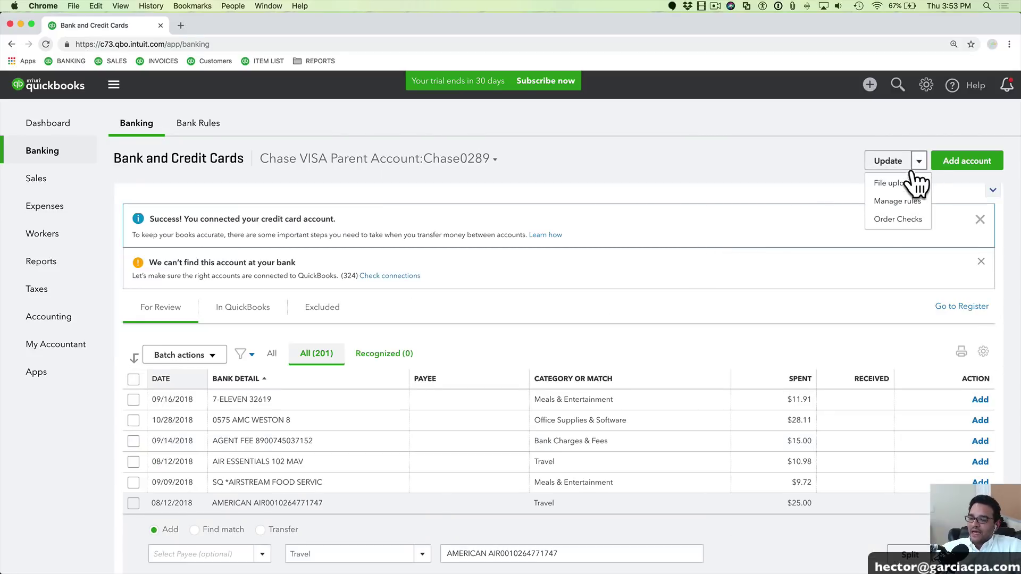
Go to the Bank Rules list, dismiss the tip, and start a blank new rule
left_click(897, 201)
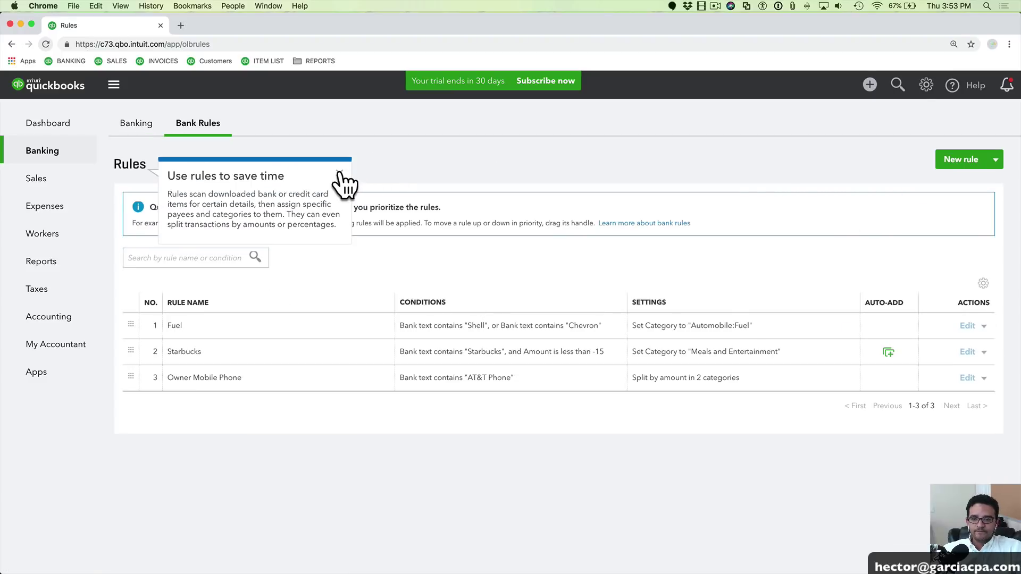
left_click(340, 173)
left_click(960, 160)
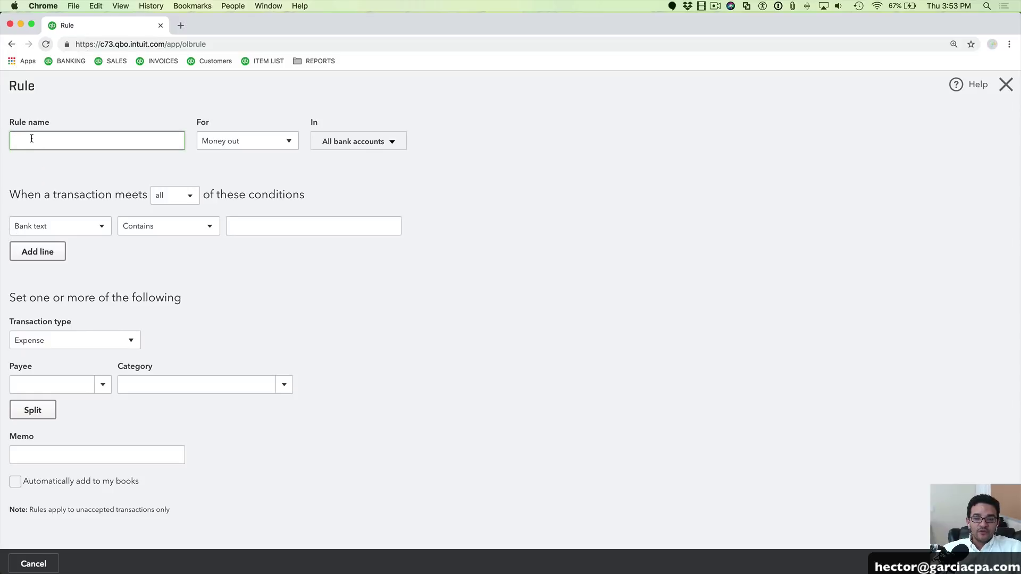
Name the rule AMERICAN AIR with condition Bank text contains 'AMERICAN AIR'
right_click(31, 139)
left_click(58, 205)
left_click_drag(68, 141, 2, 141)
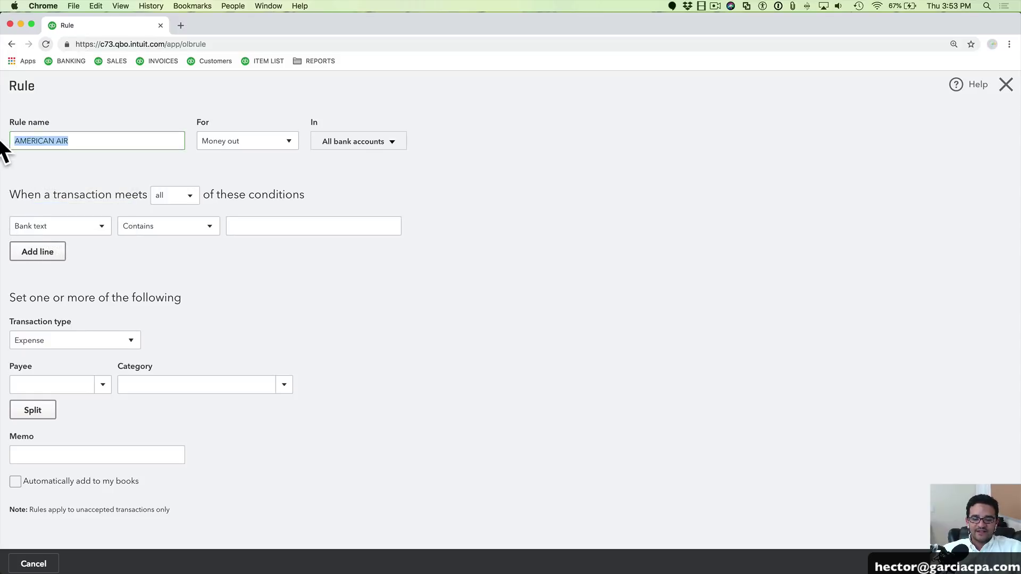
left_click(40, 230)
left_click(46, 237)
left_click(267, 228)
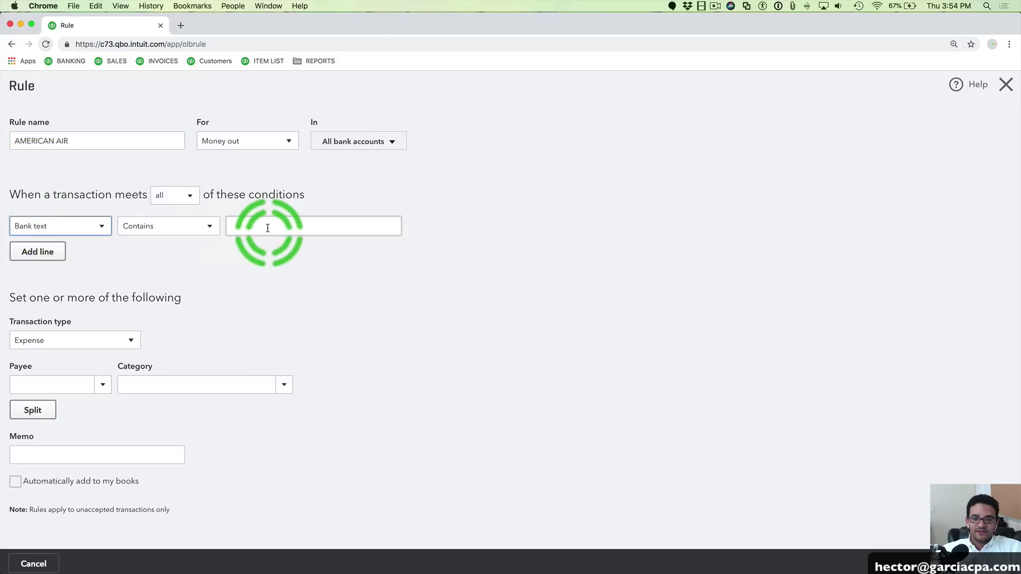
right_click(259, 224)
left_click(278, 293)
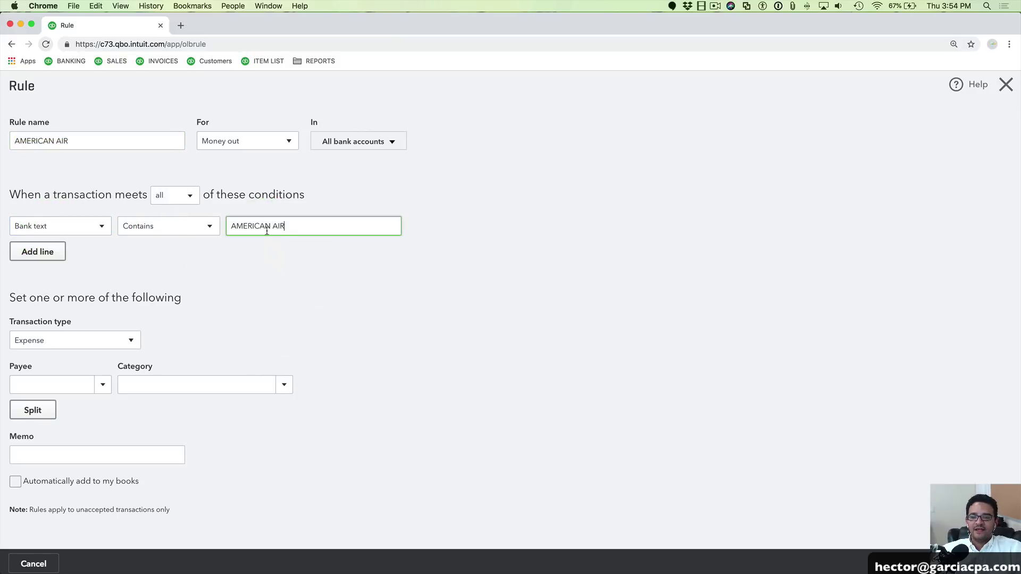
left_click_drag(306, 228, 234, 226)
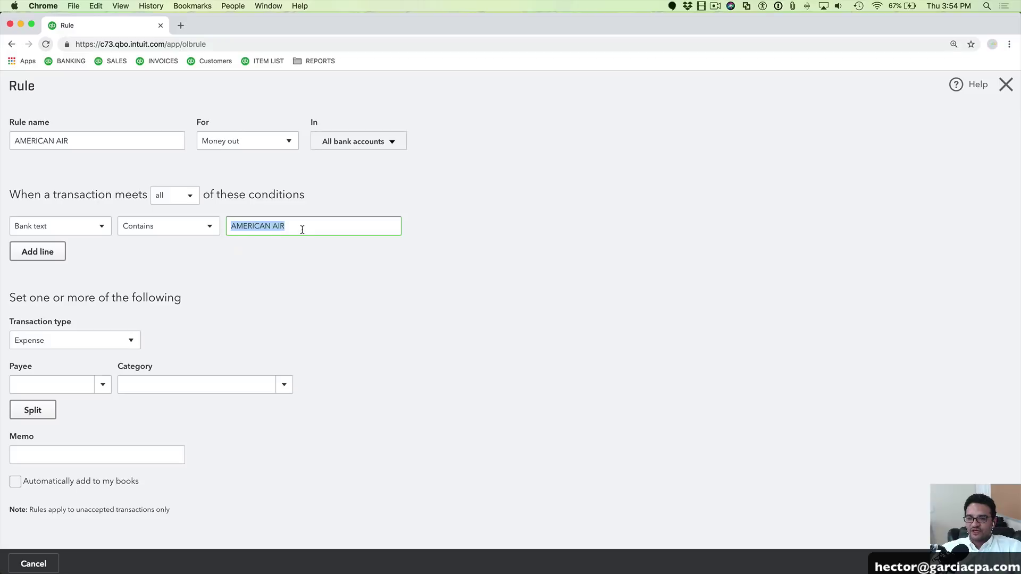
left_click_drag(301, 228, 230, 226)
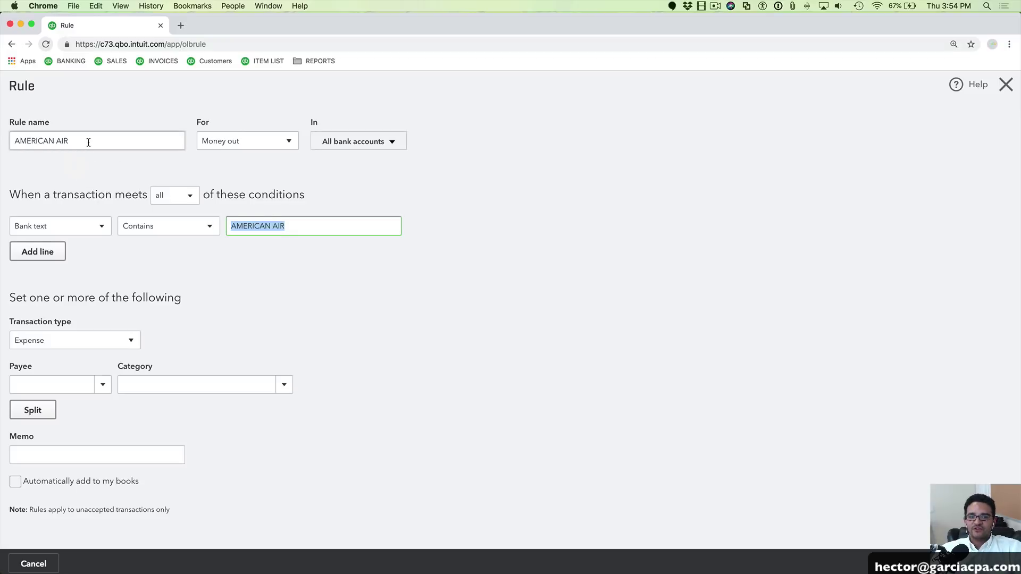
left_click_drag(87, 141, 12, 141)
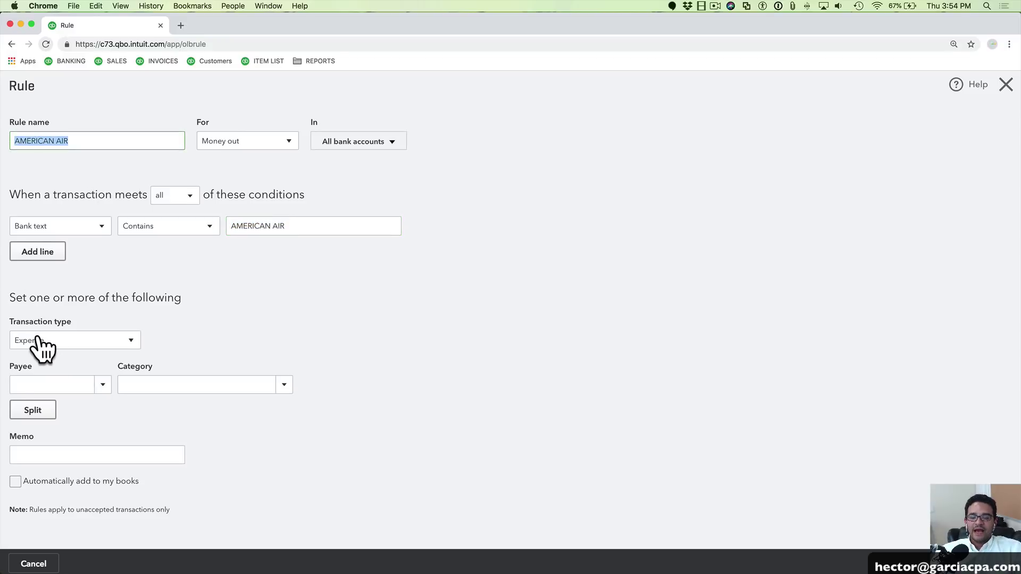
Keep Expense type, add new vendor American Airlines as payee, and set category Travel
left_click(71, 348)
left_click(33, 361)
left_click(72, 386)
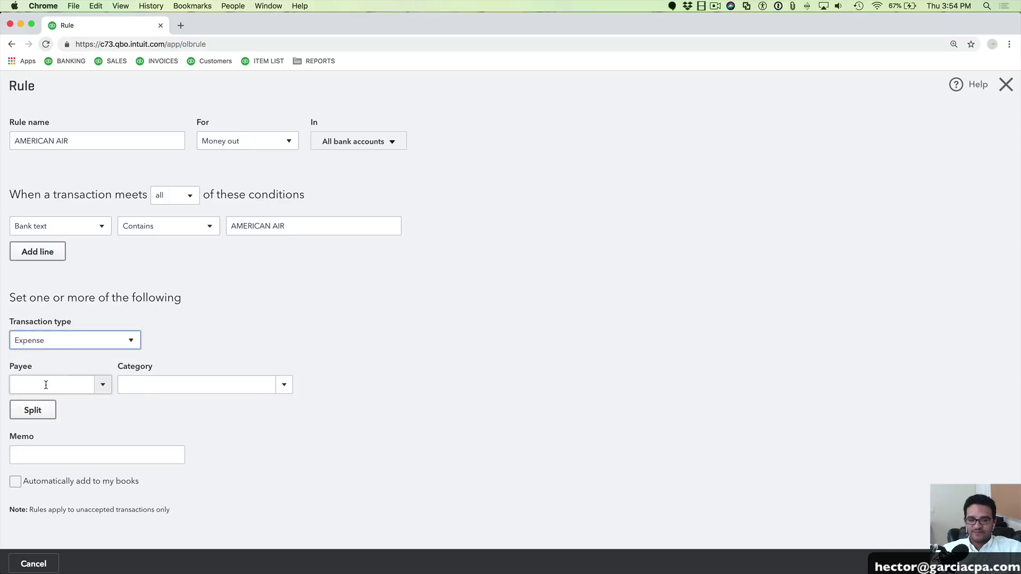
type("A")
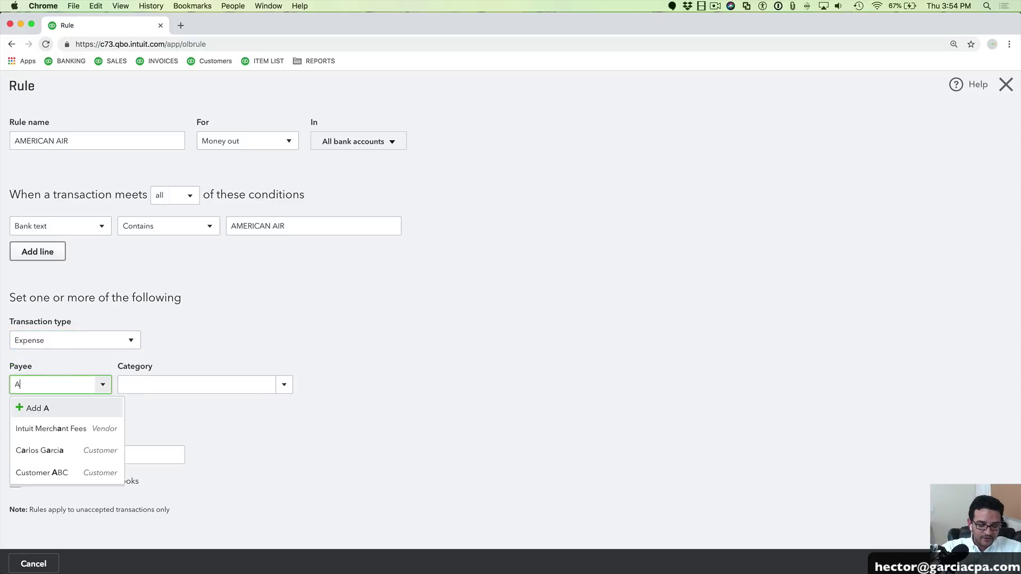
type("merican Airlines")
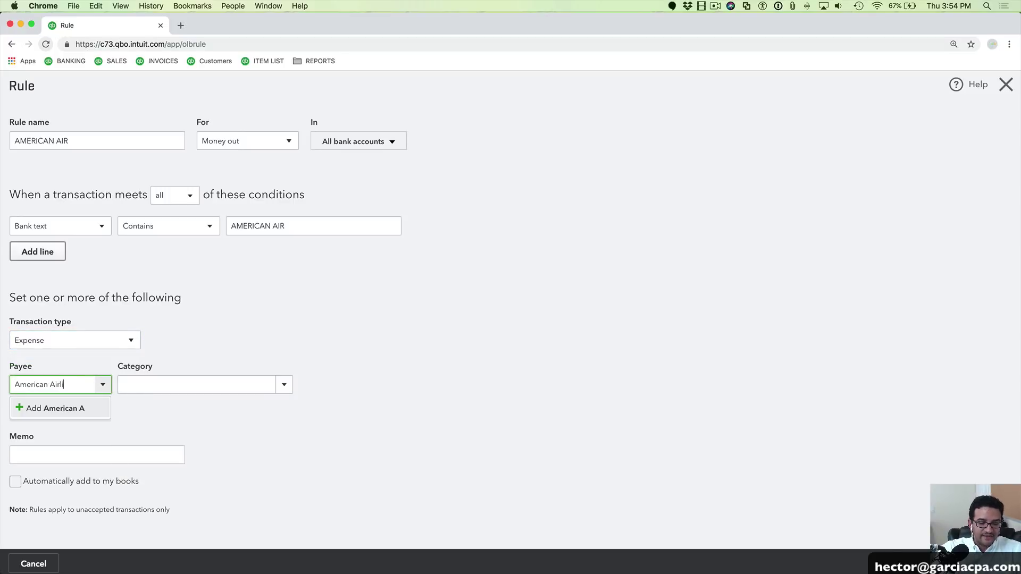
left_click(67, 409)
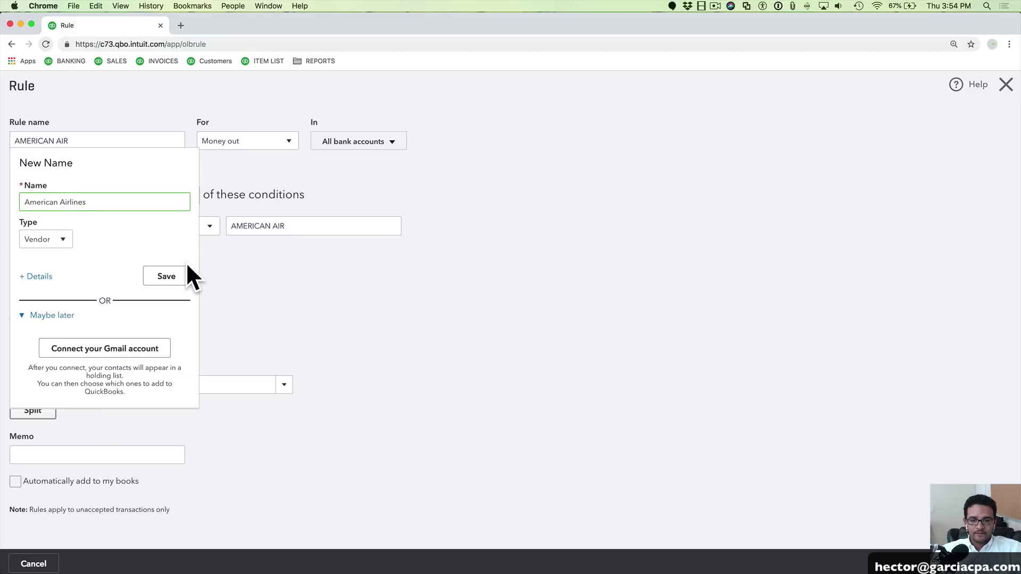
left_click(168, 276)
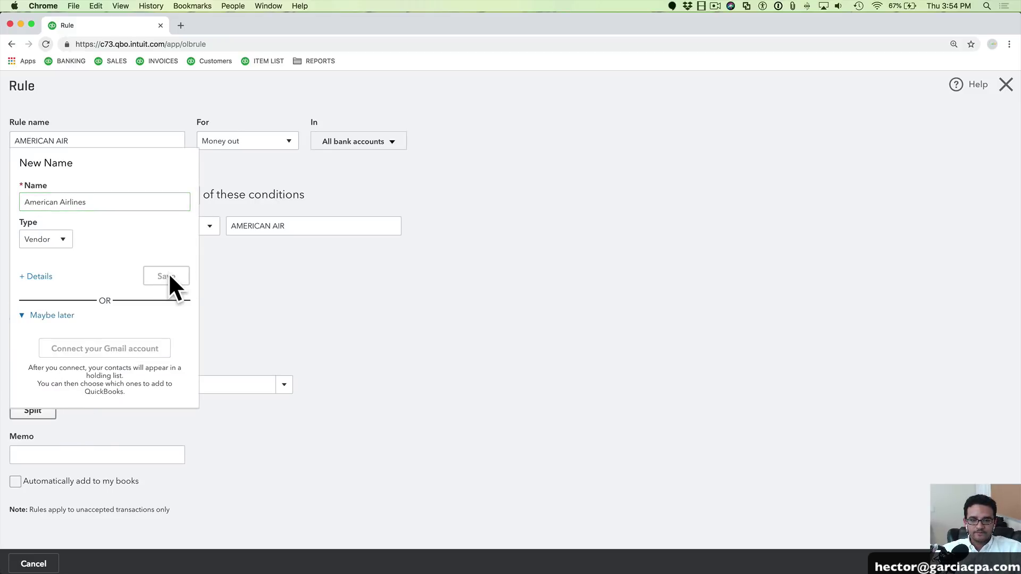
left_click(212, 385)
type("tr")
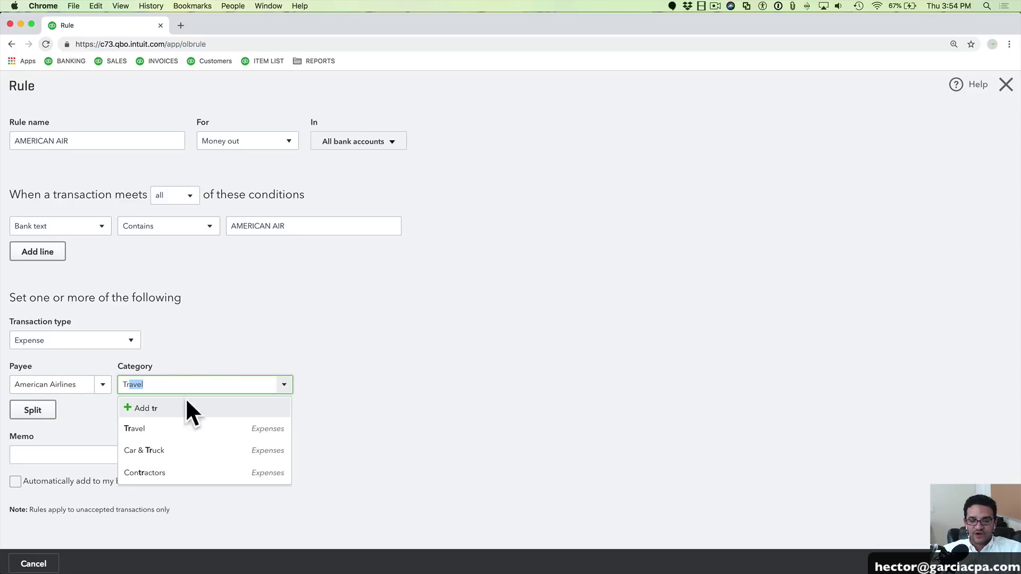
key("Return")
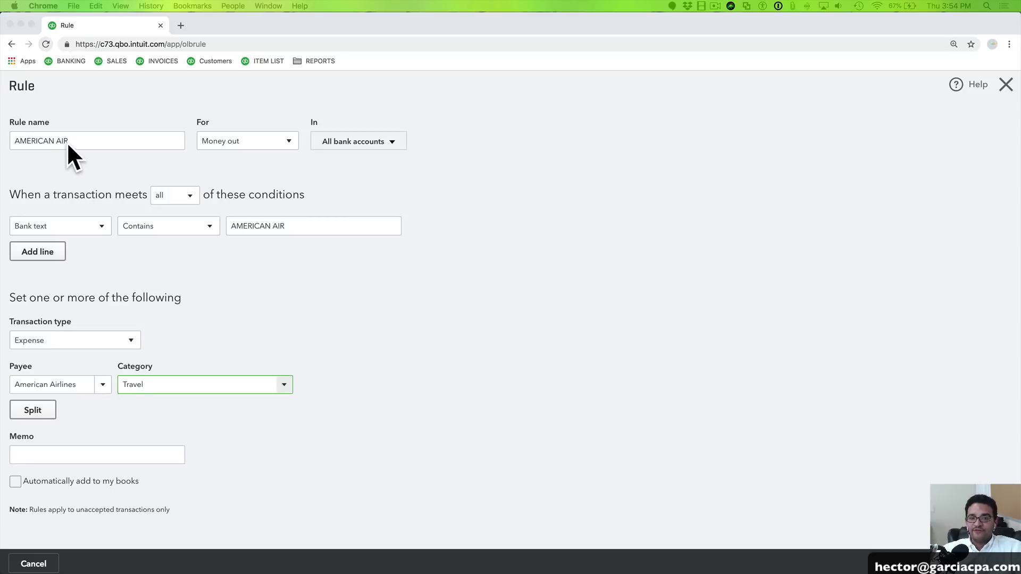
Check the accounts the rule covers, save the AMERICAN AIR rule, and return to Banking
left_click_drag(68, 142, 11, 144)
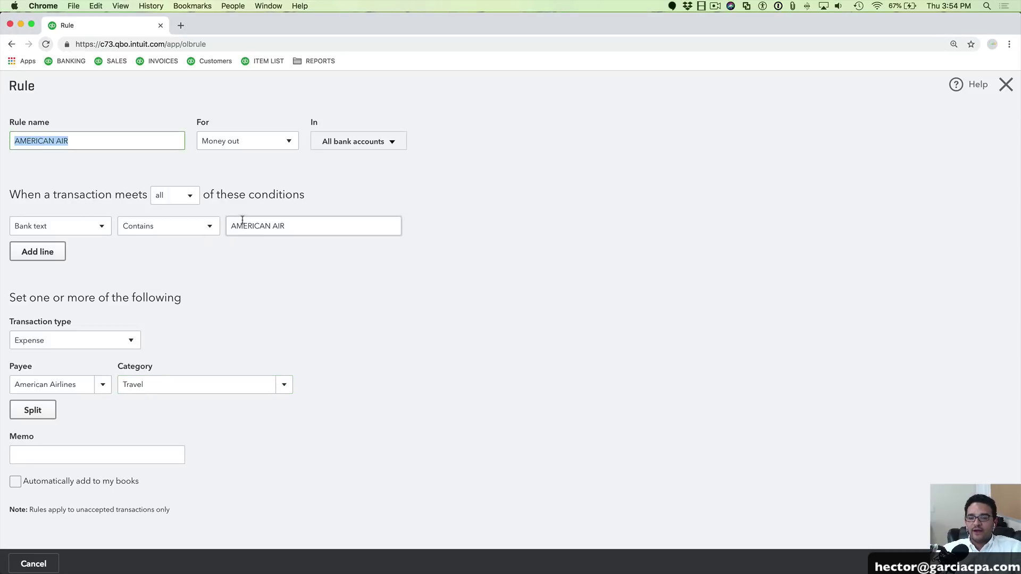
left_click_drag(286, 226, 230, 226)
left_click(362, 144)
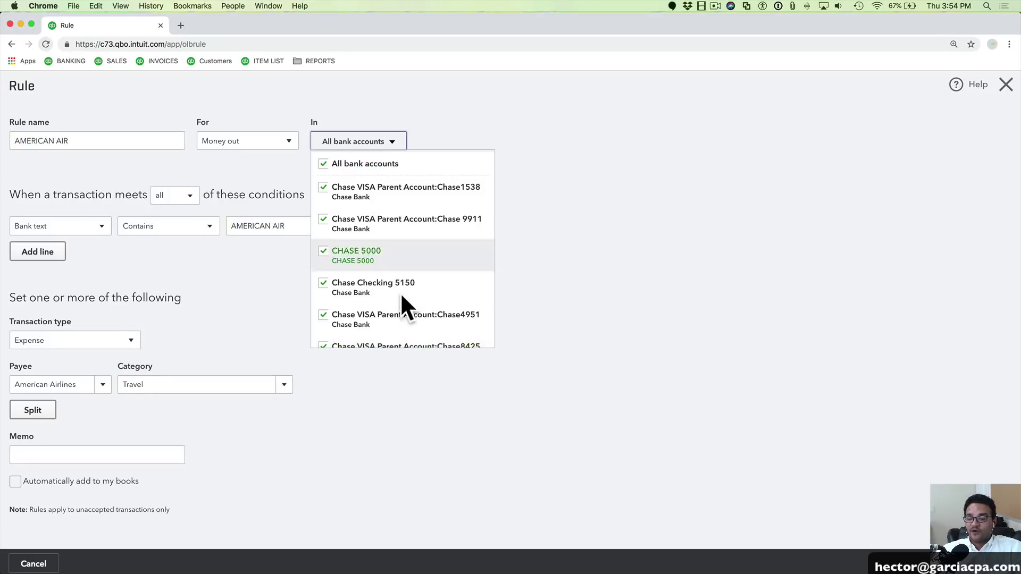
scroll(397, 297, "down", 4)
scroll(381, 287, "up", 4)
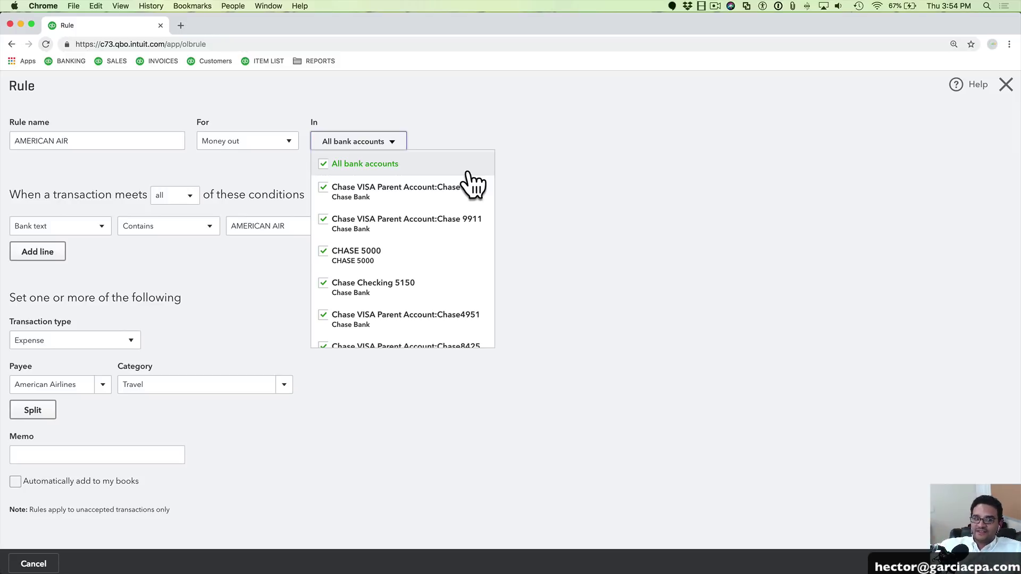
left_click(574, 187)
left_click(376, 142)
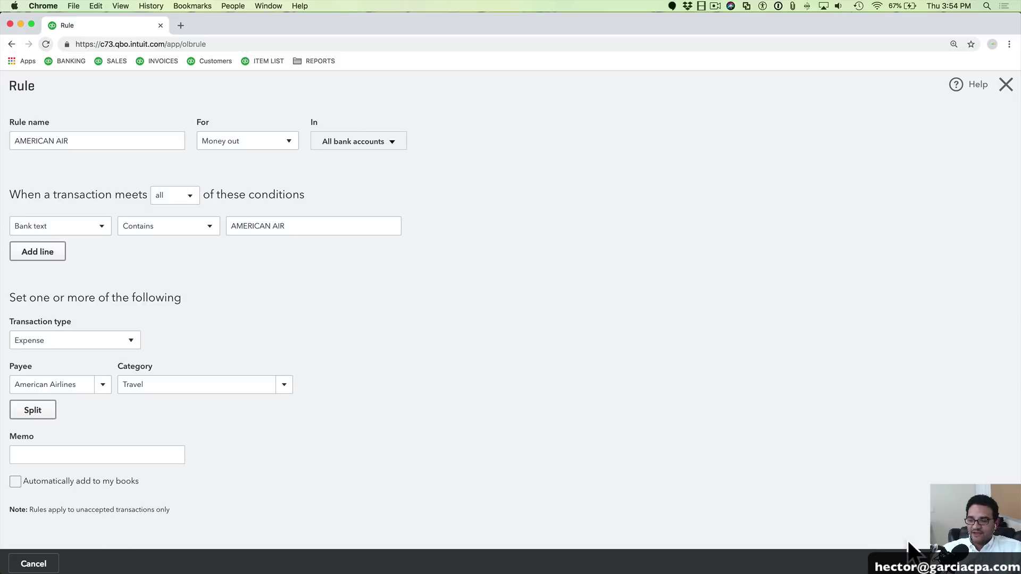
left_click(990, 564)
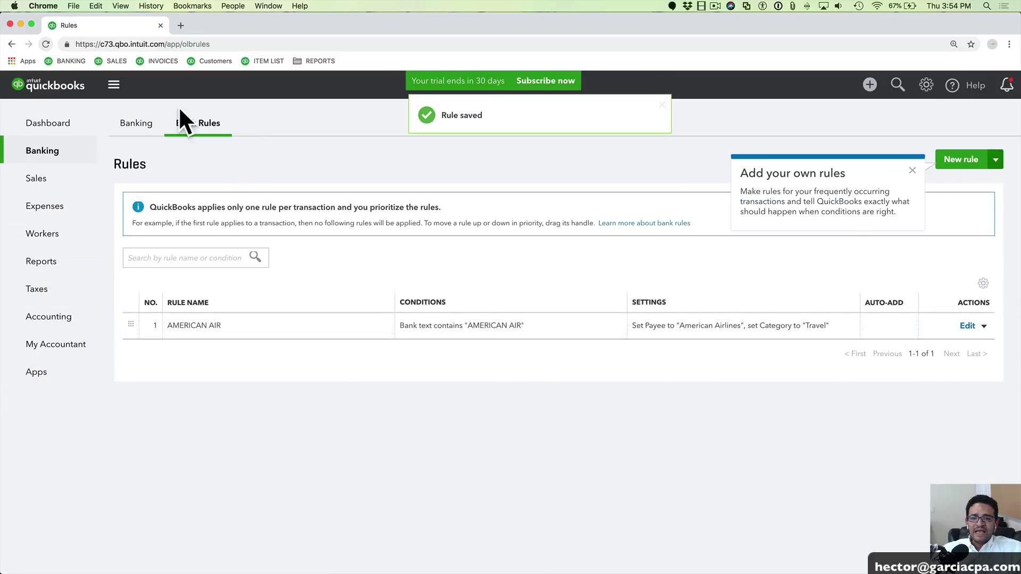
left_click(131, 122)
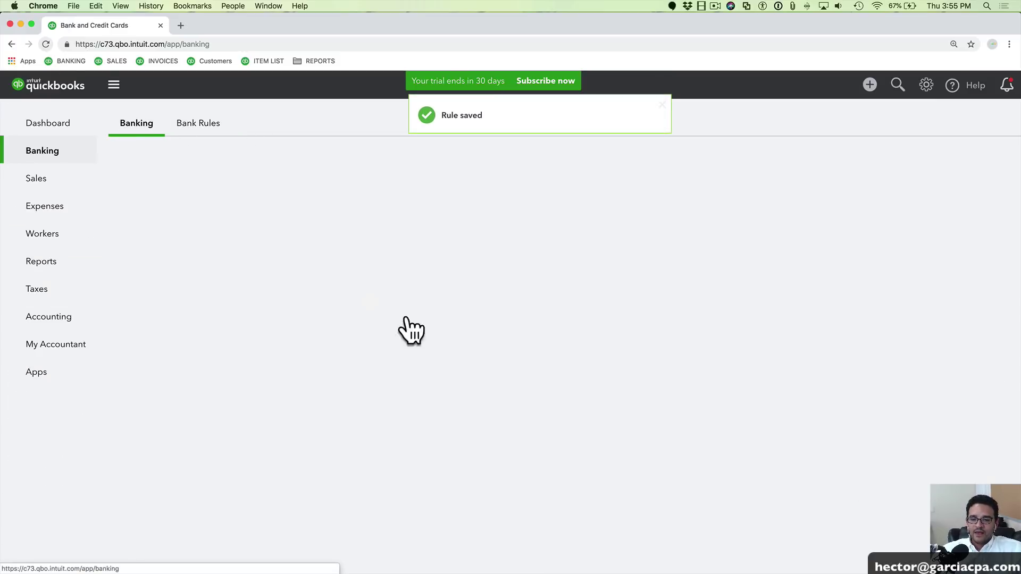
Select the six rule-matched American Airlines Travel transactions and accept them via Batch actions
scroll(322, 420, "down", 2)
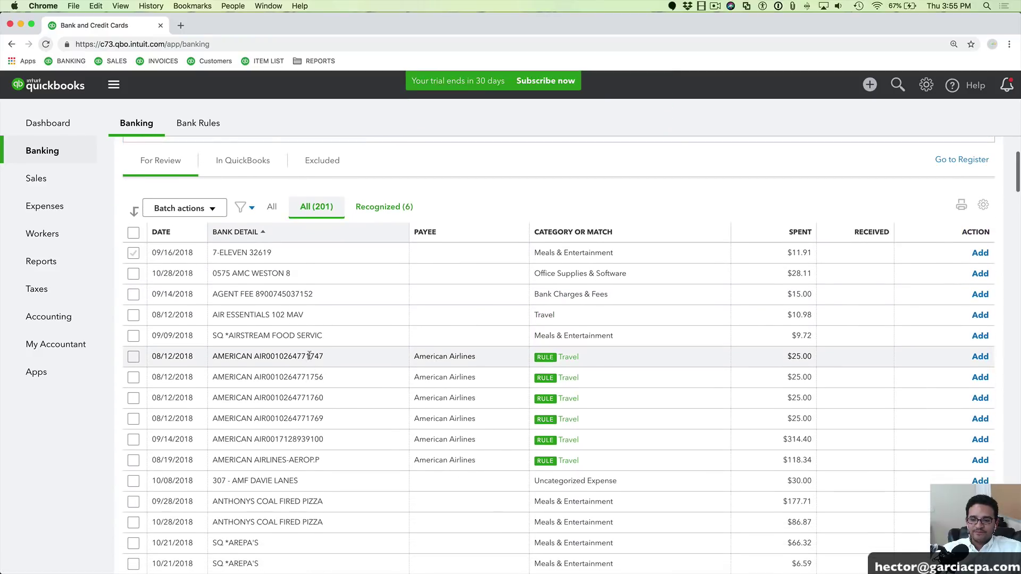
left_click_drag(218, 357, 324, 356)
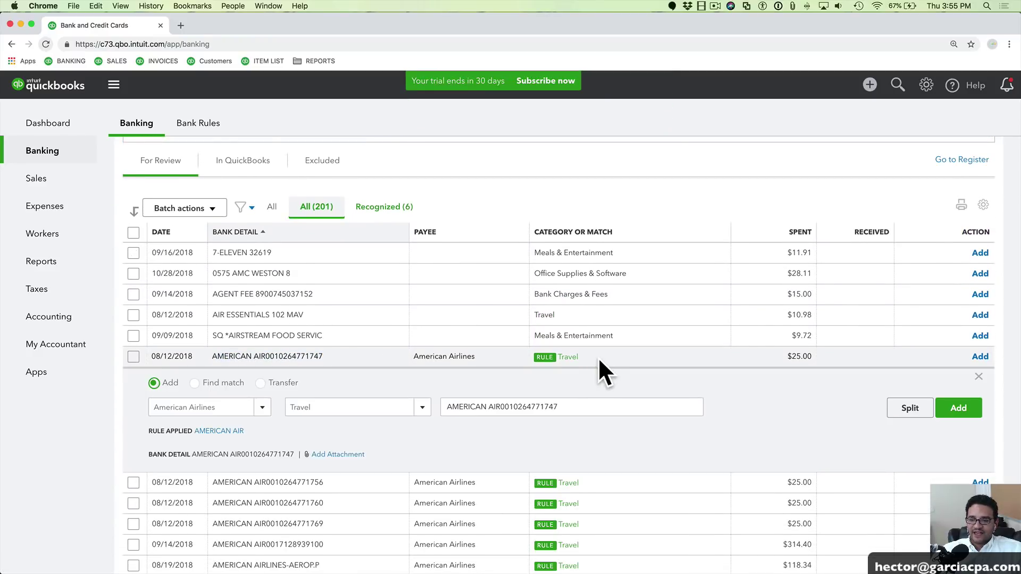
scroll(443, 356, "up", 5)
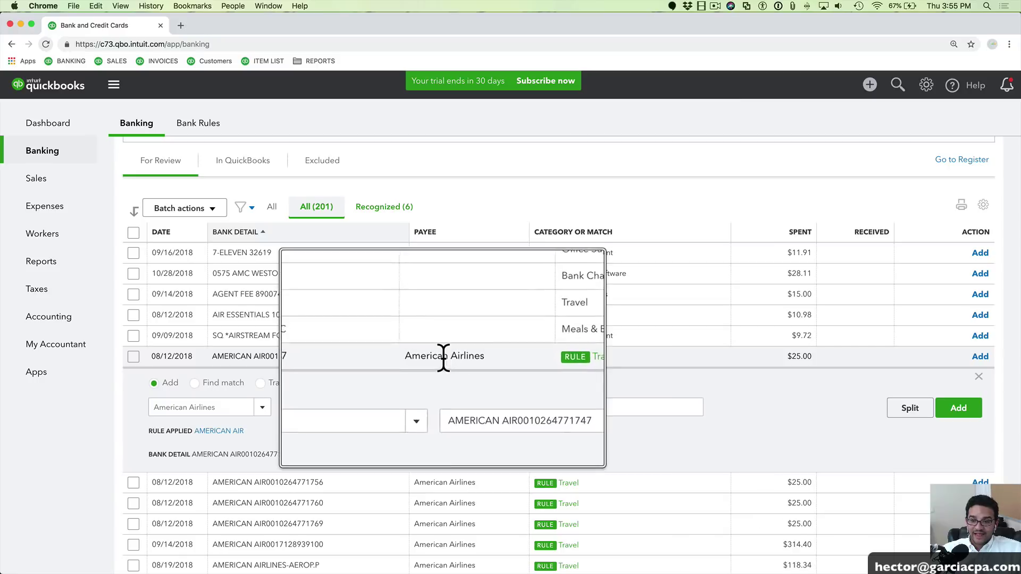
scroll(444, 356, "down", 2)
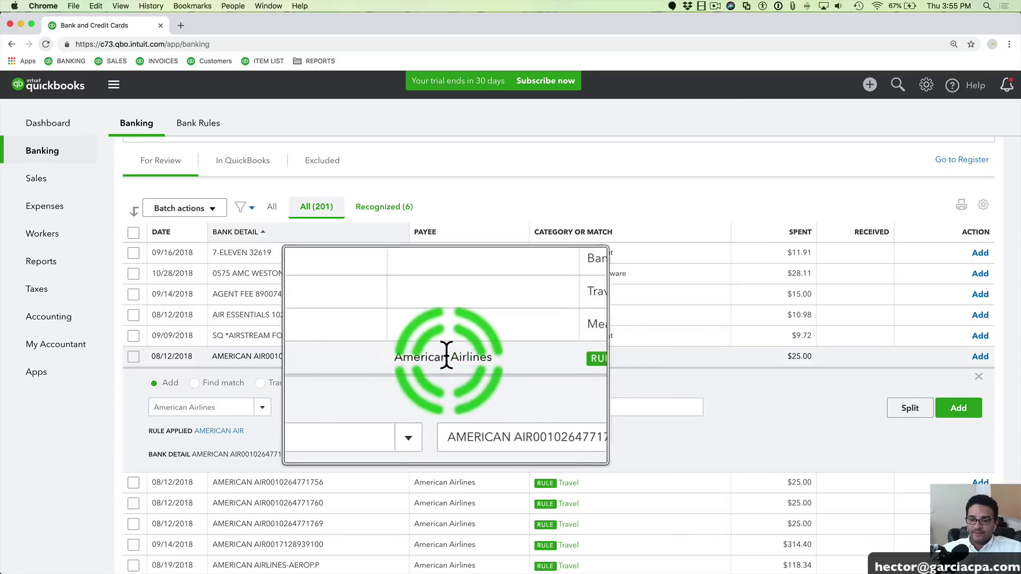
scroll(489, 381, "up", 3)
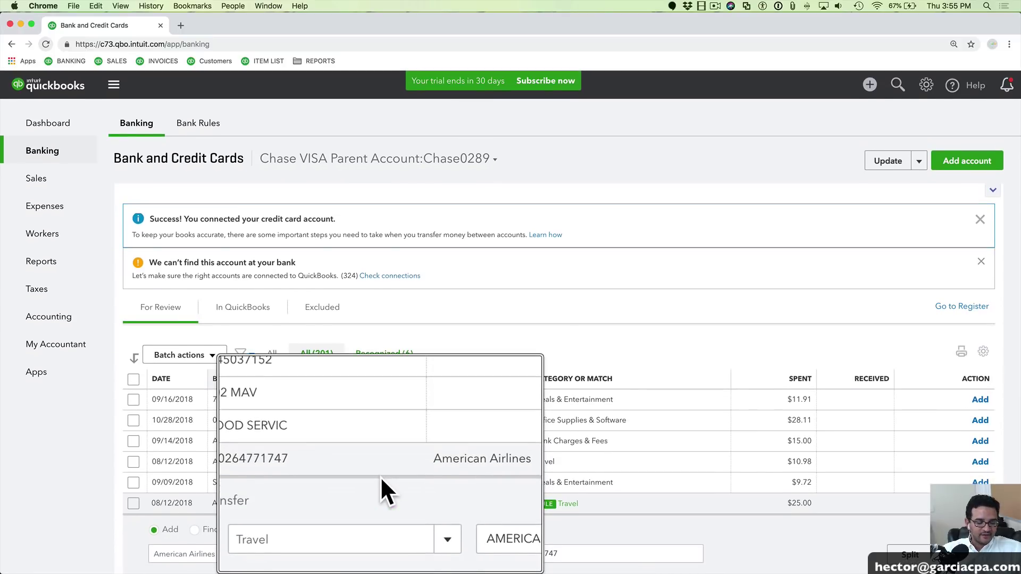
scroll(380, 476, "down", 3)
scroll(418, 509, "down", 1)
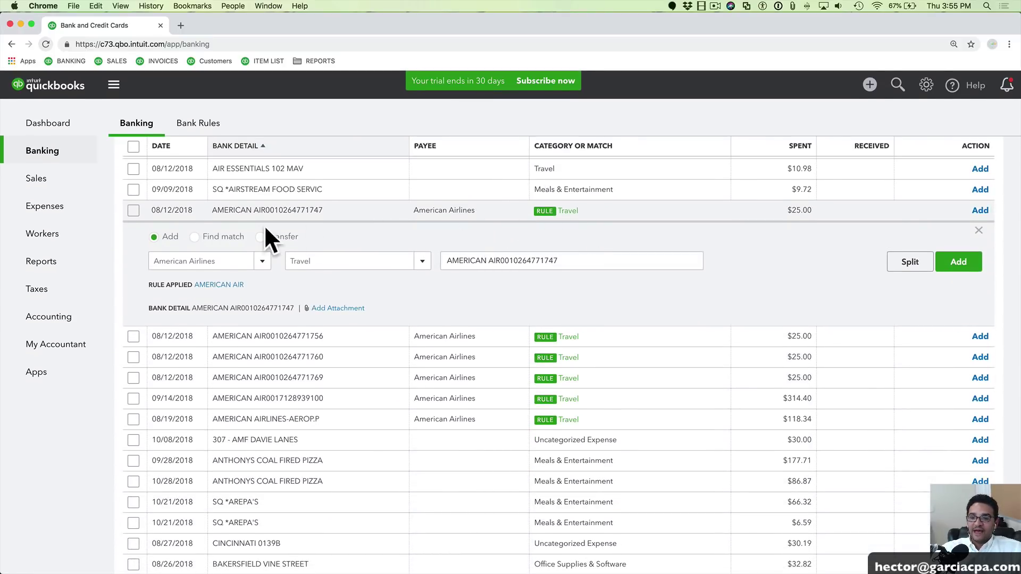
scroll(282, 266, "up", 3)
left_click(133, 308)
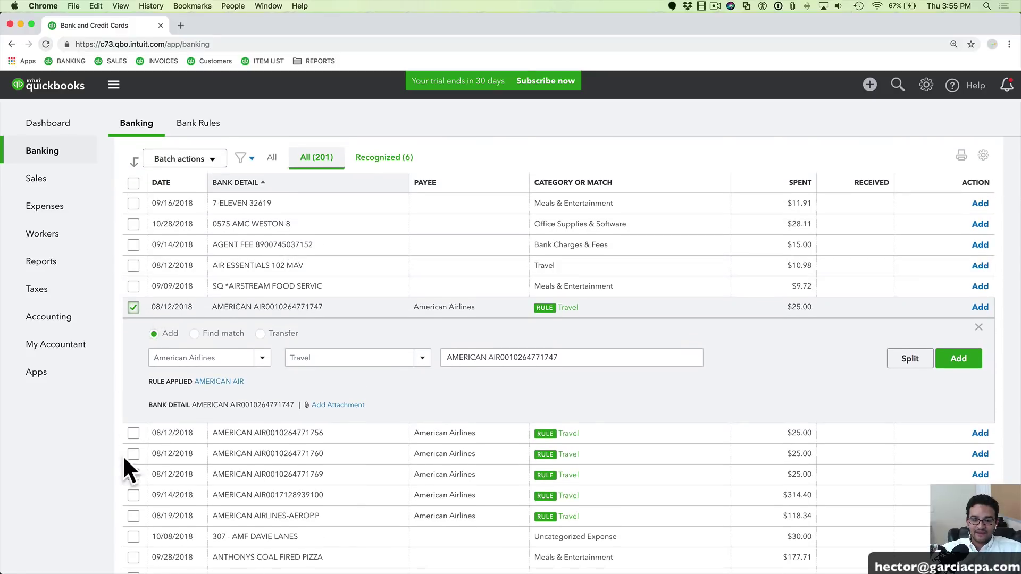
left_click(134, 515, "shift")
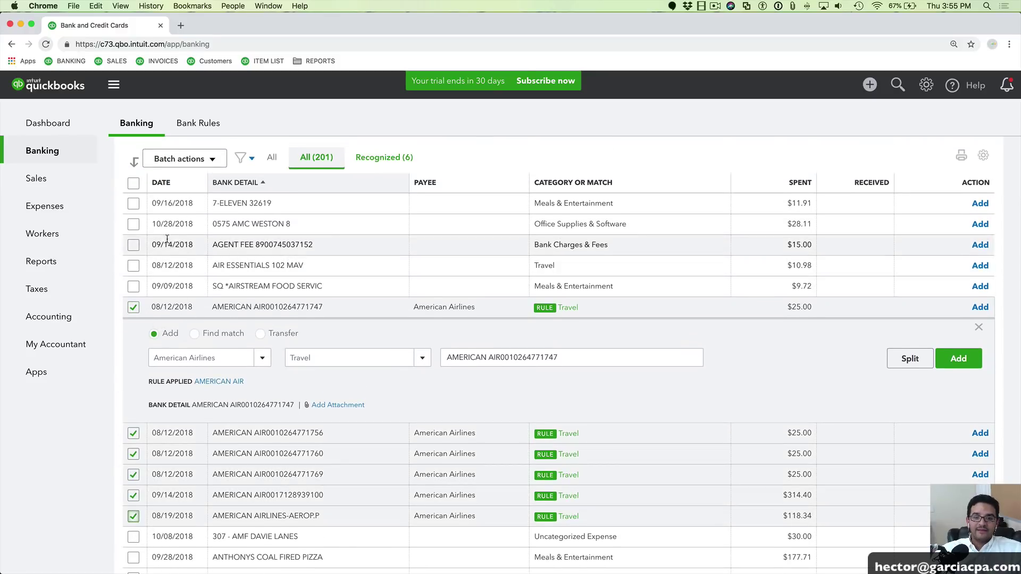
left_click(180, 159)
left_click(172, 179)
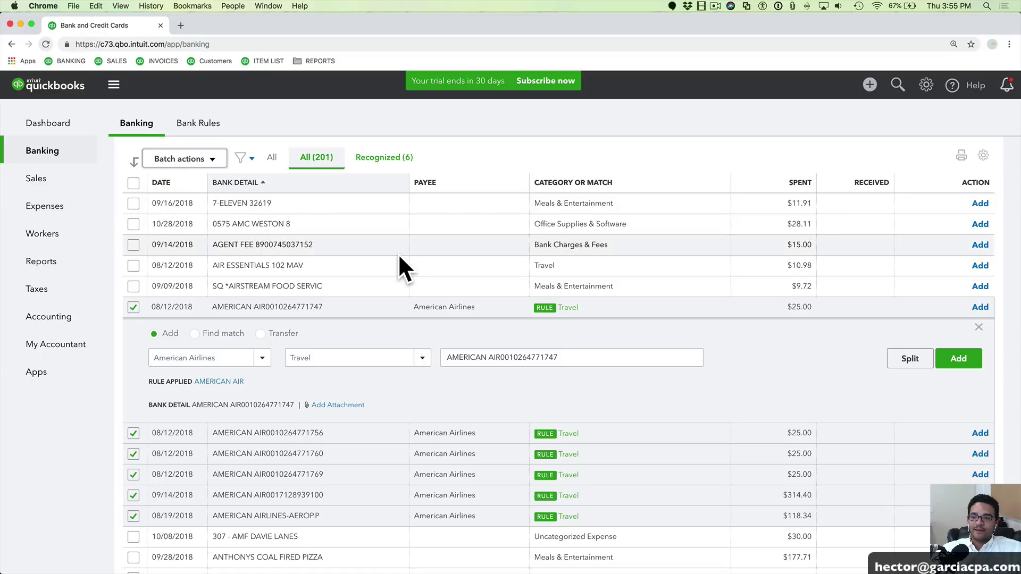
scroll(382, 422, "down", 1)
scroll(380, 420, "down", 2)
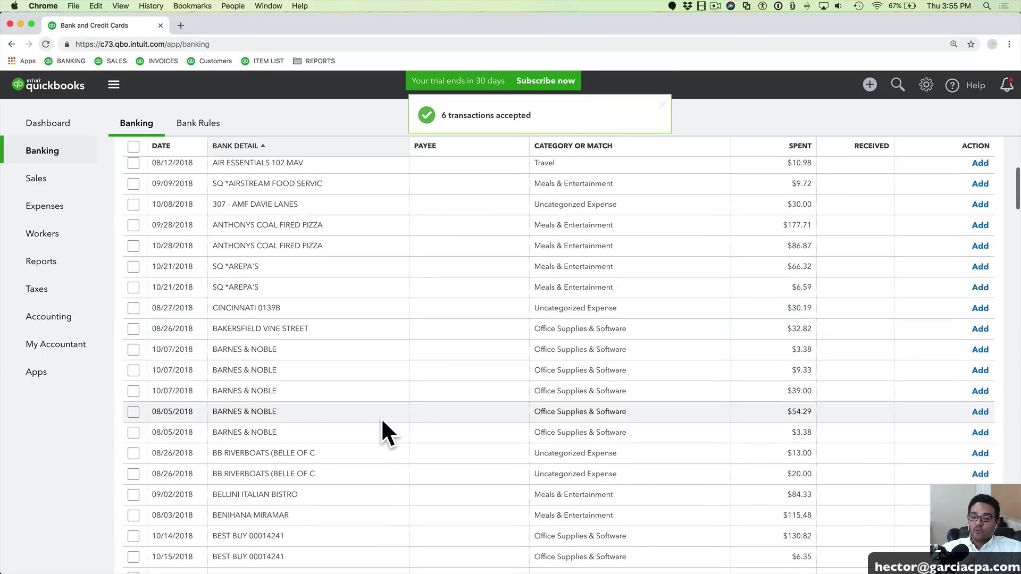
scroll(367, 420, "down", 3)
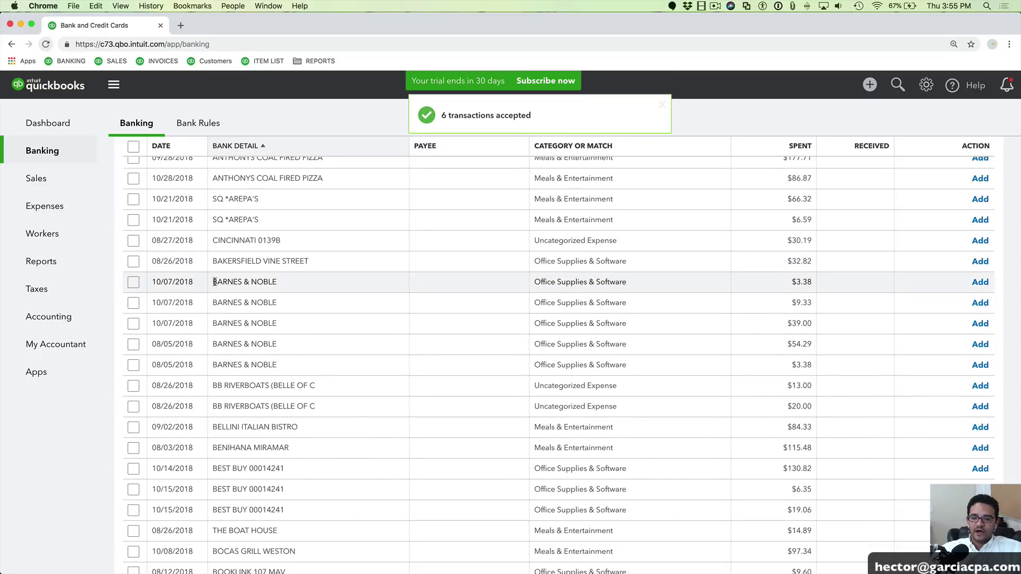
Expand the $3.38 BARNES & NOBLE transaction and copy 'BARNES & NOBLE' from its memo
left_click(287, 281)
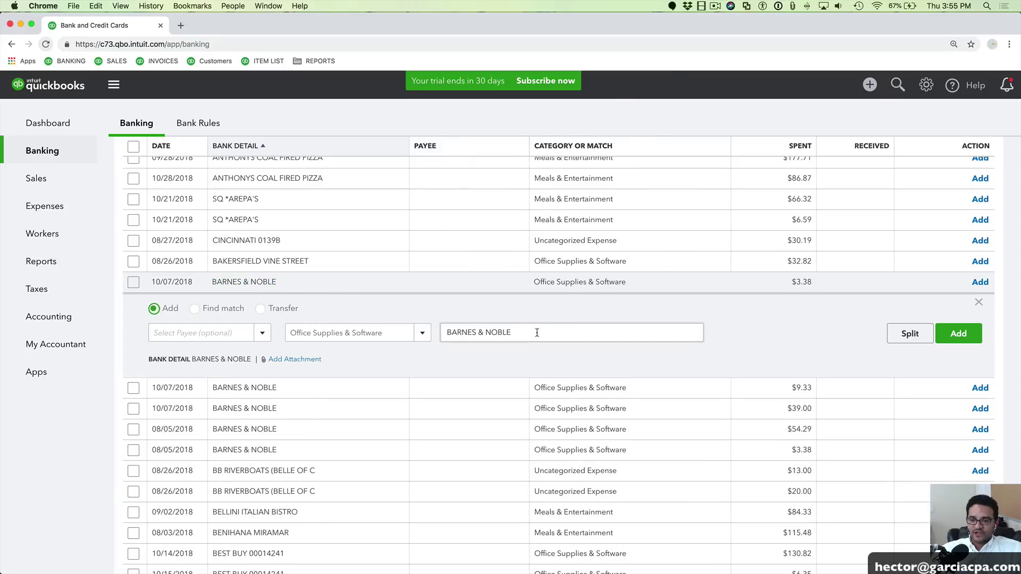
left_click_drag(511, 332, 447, 333)
right_click(468, 332)
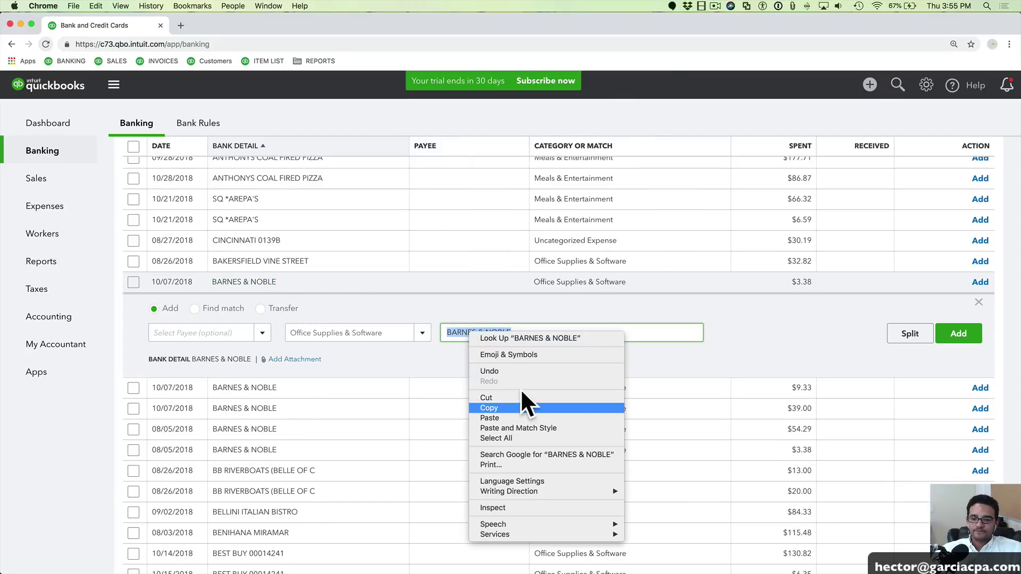
left_click(510, 407)
Start a new bank rule named BARNES & NOBLE with Bank text contains 'BARNES & NOBLE'
left_click(919, 161)
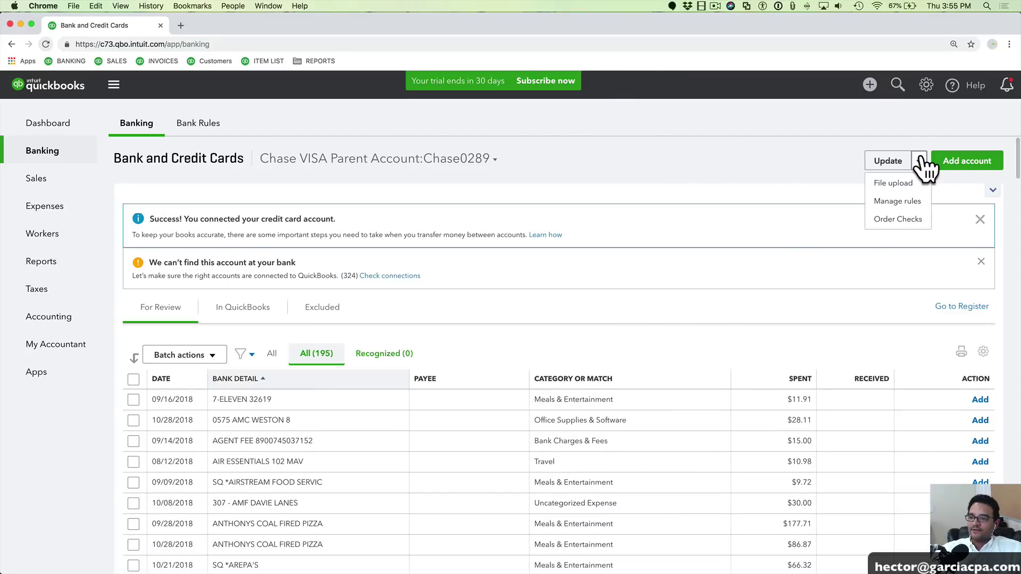
left_click(899, 200)
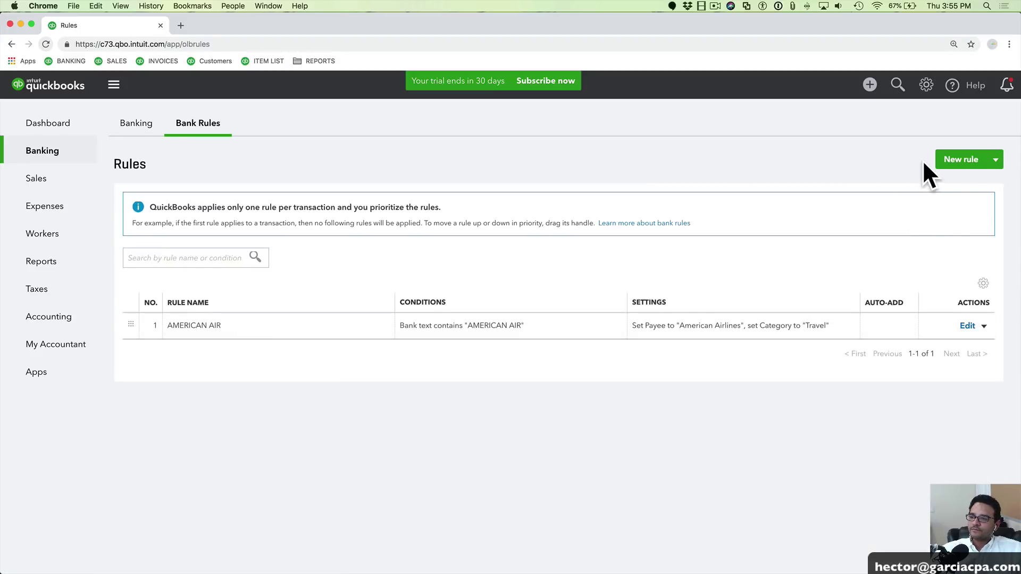
left_click(960, 161)
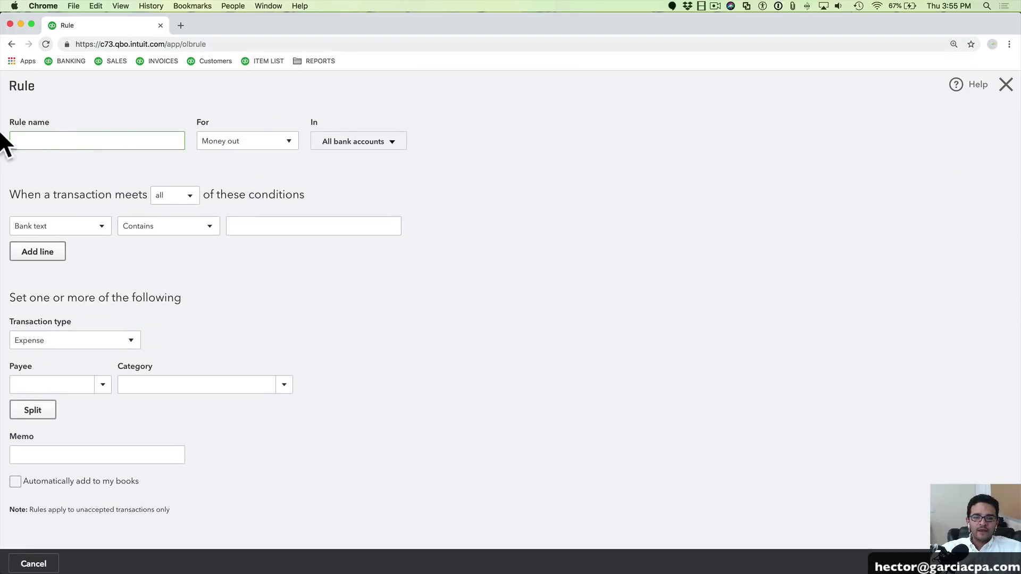
left_click(23, 141)
right_click(30, 142)
left_click(70, 207)
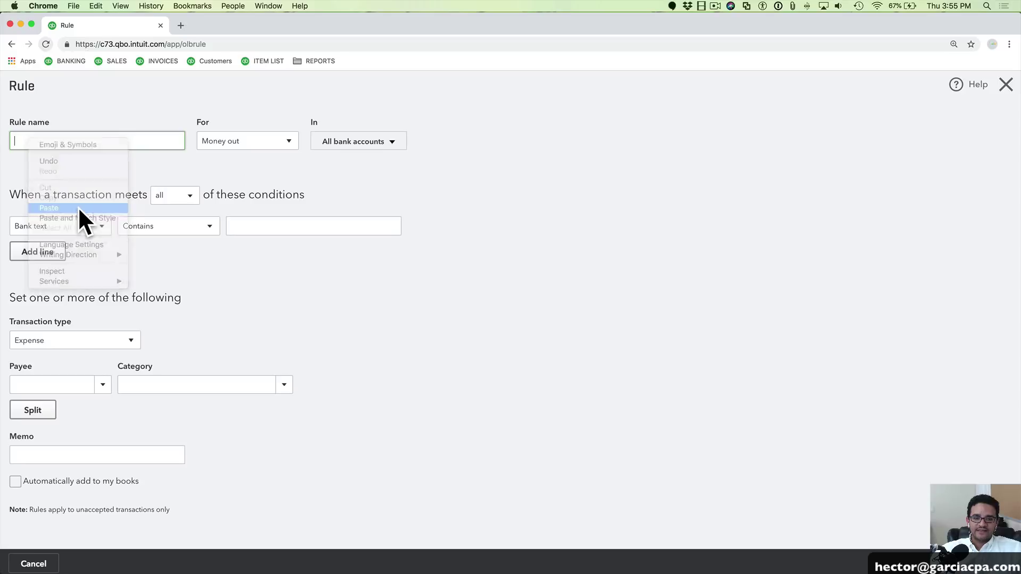
left_click(255, 225)
right_click(256, 226)
left_click(277, 294)
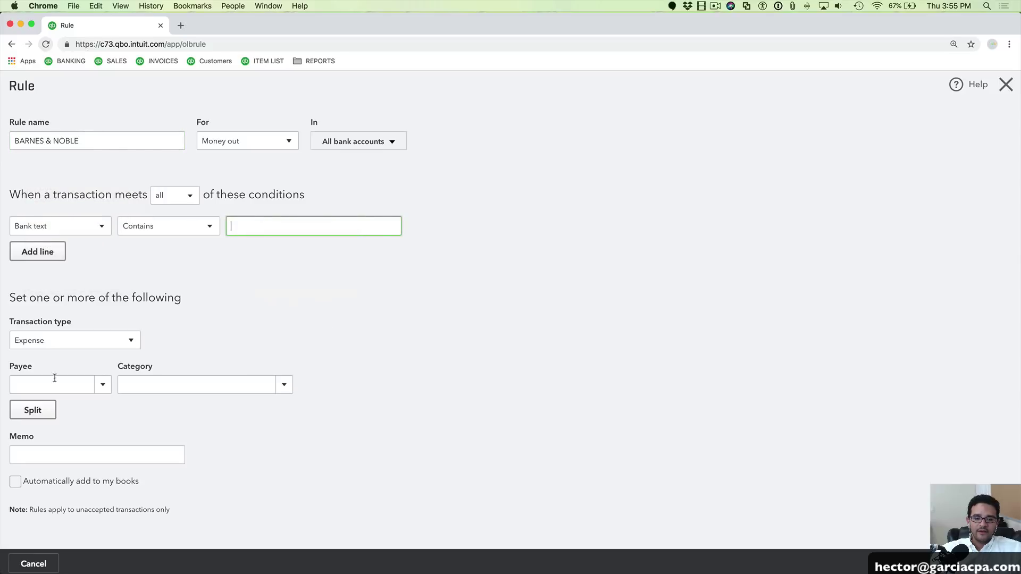
Set new vendor BARNES & NOBLE as payee, category Office Supplies & Software, and enable automatic adding
left_click(29, 384)
right_click(35, 388)
left_click(62, 453)
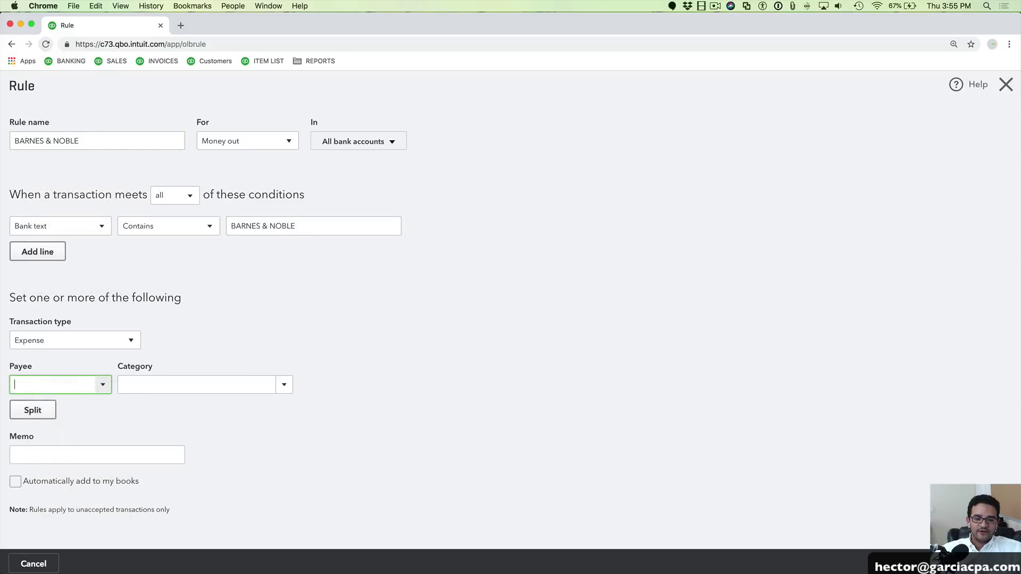
left_click(64, 409)
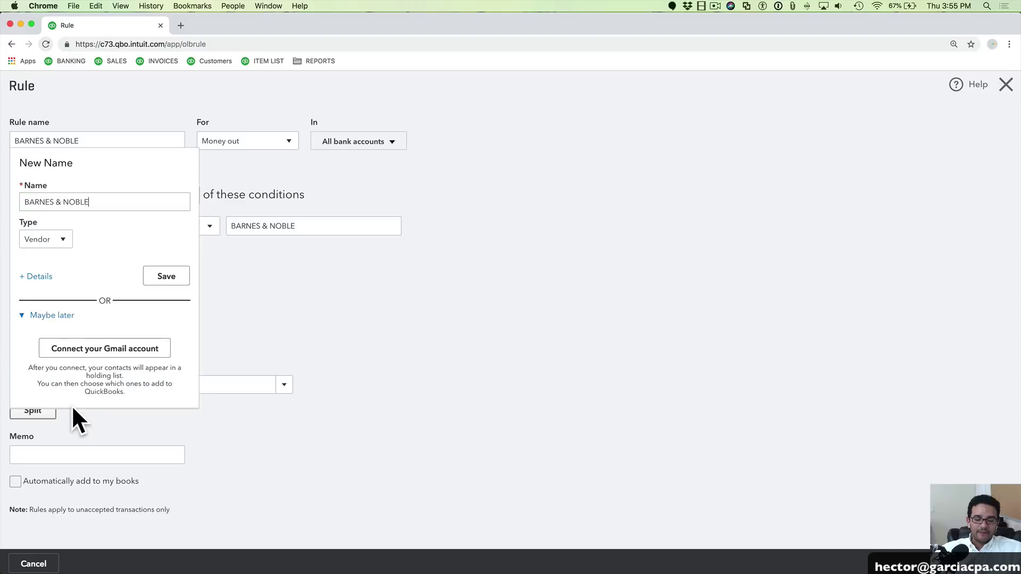
left_click(168, 276)
left_click(180, 379)
type("Office Supplies & Software")
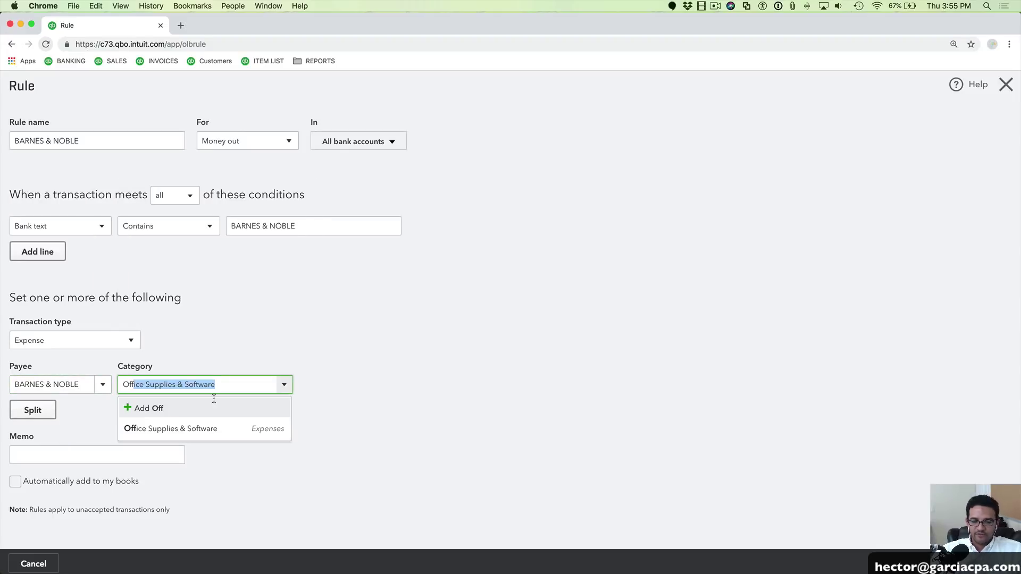
left_click(213, 423)
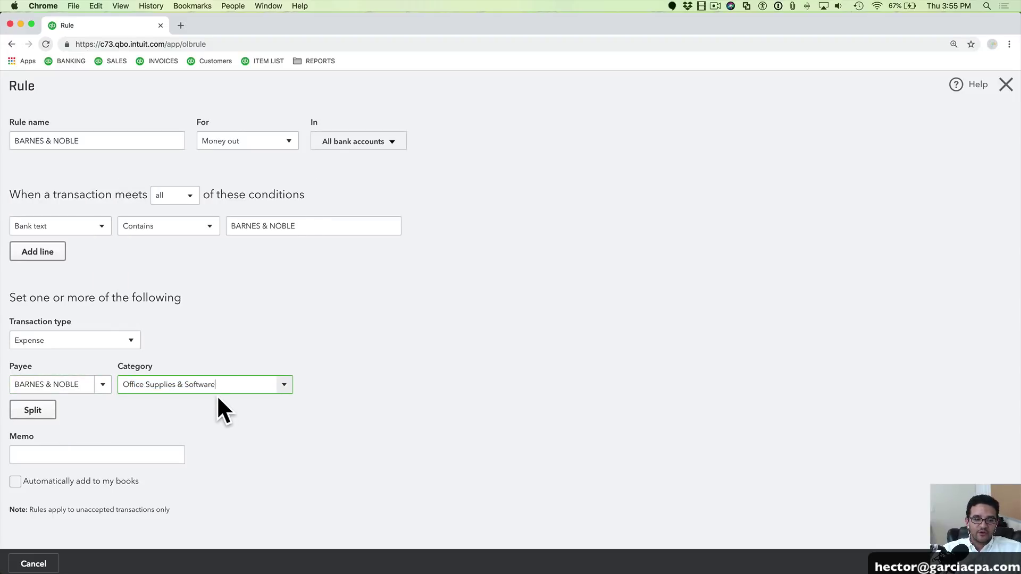
left_click(17, 481)
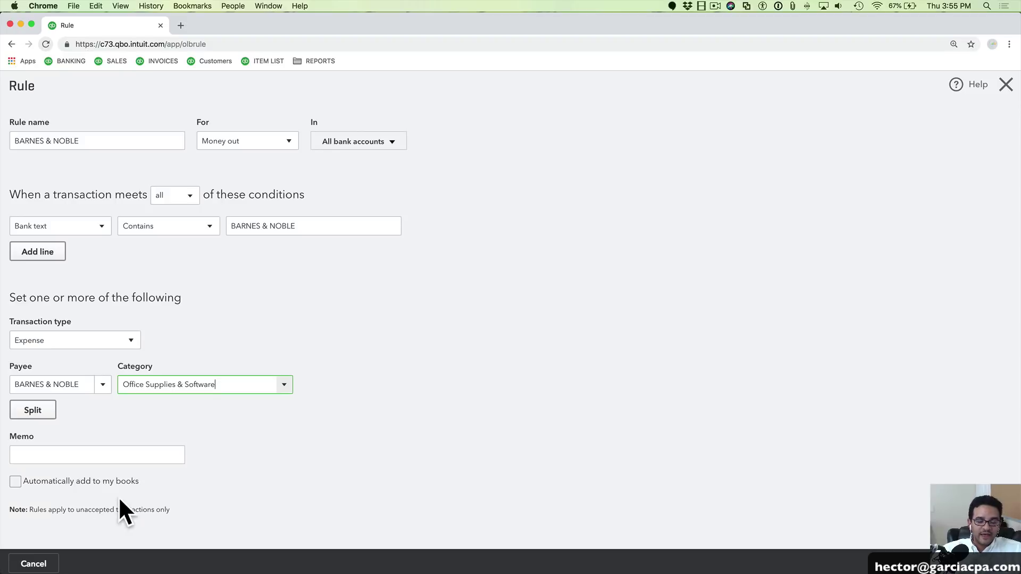
left_click(16, 480)
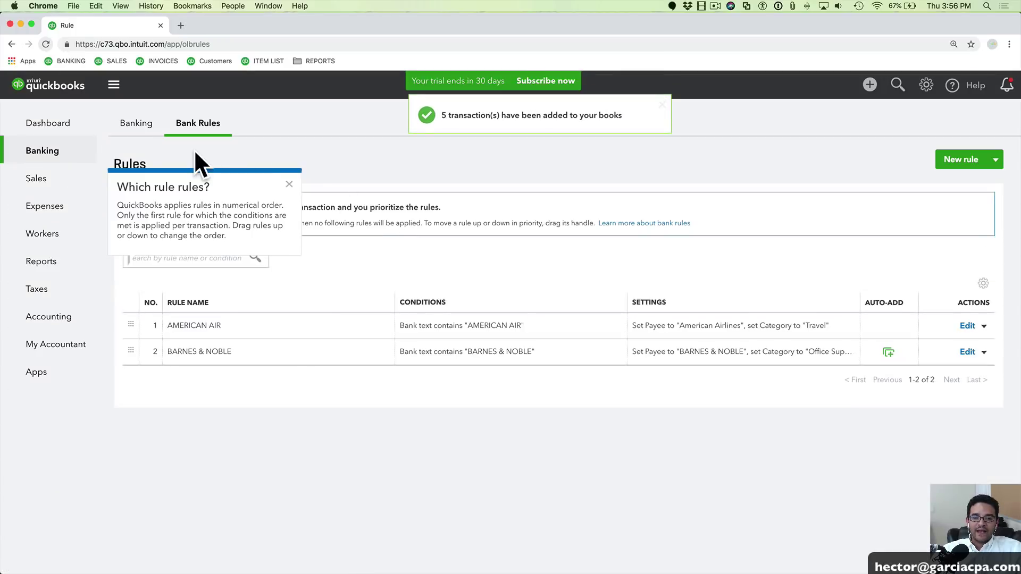
left_click(136, 127)
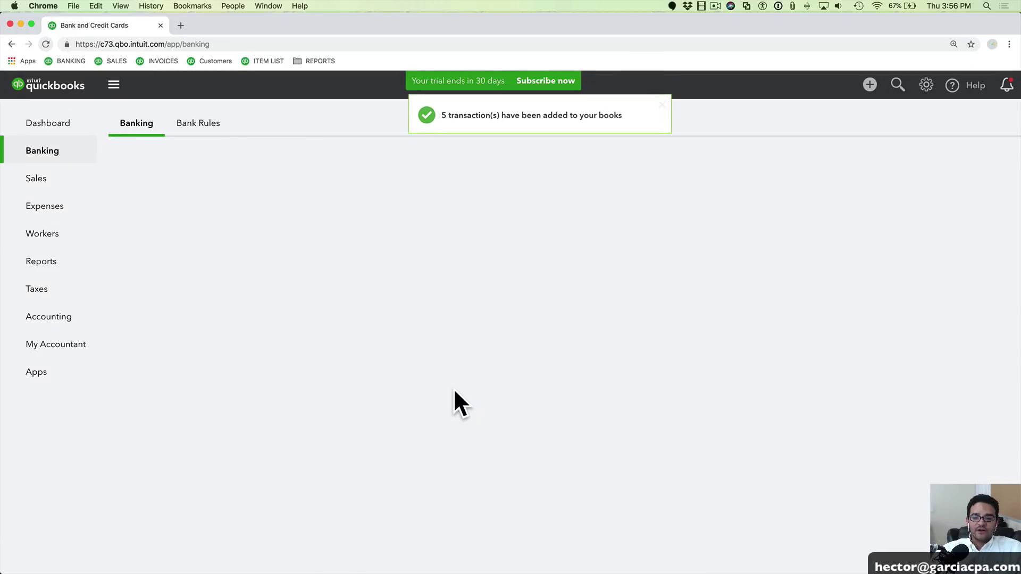
Open the Chase0289 credit card register showing the new expenses, then switch to PowerPoint
scroll(408, 435, "down", 1)
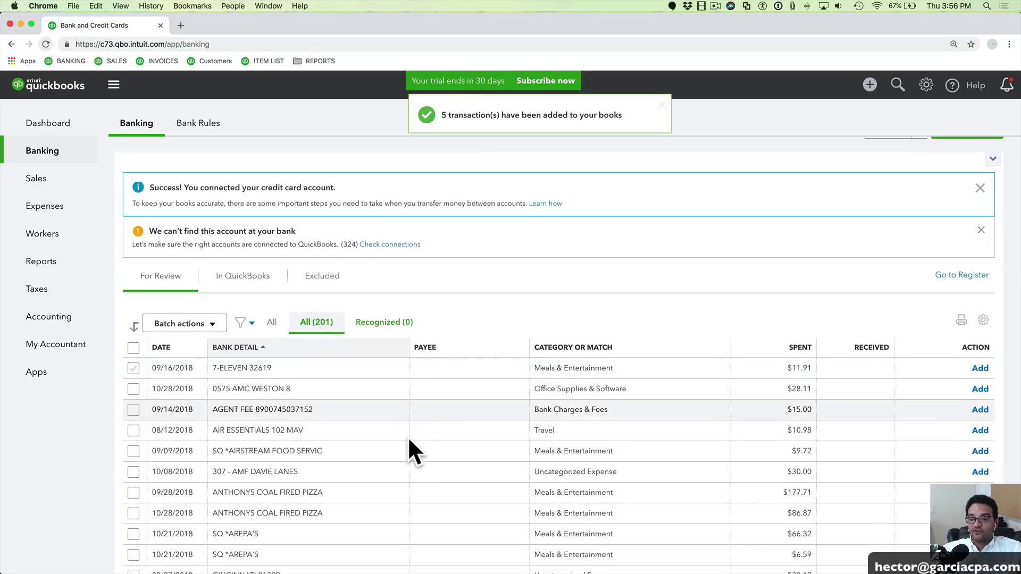
scroll(408, 436, "down", 3)
scroll(407, 436, "up", 5)
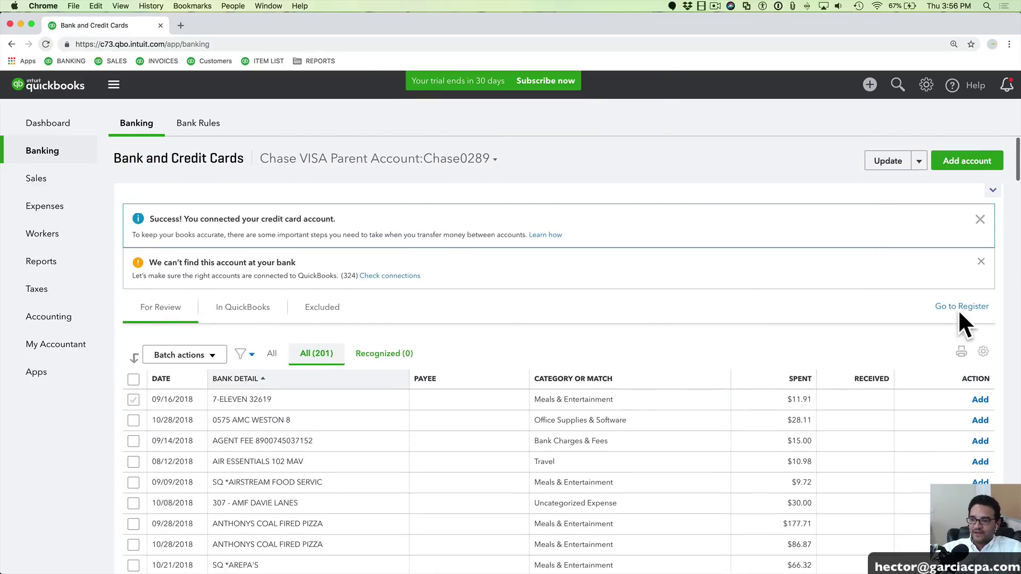
left_click(960, 308)
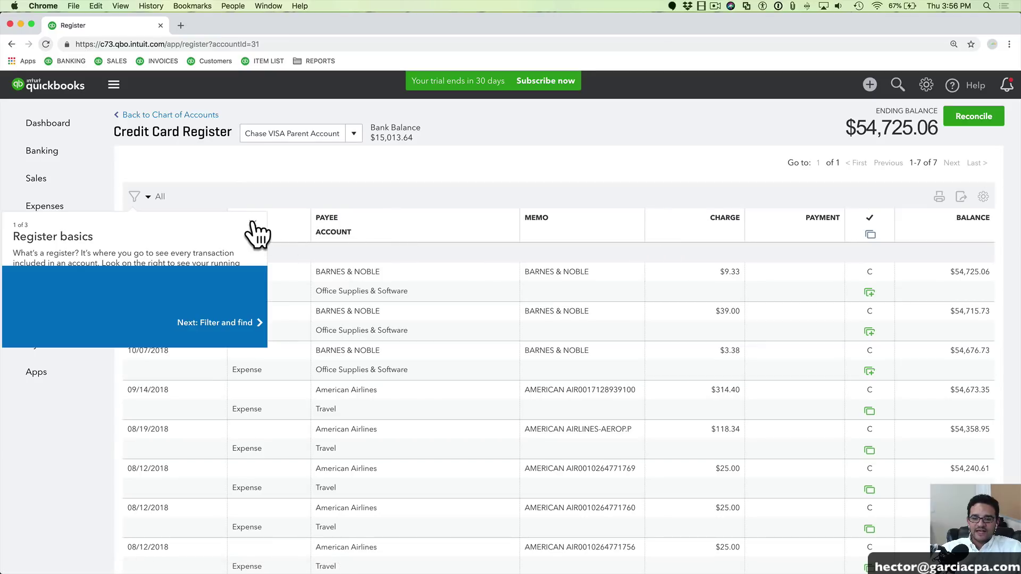
left_click(253, 223)
scroll(473, 398, "down", 1)
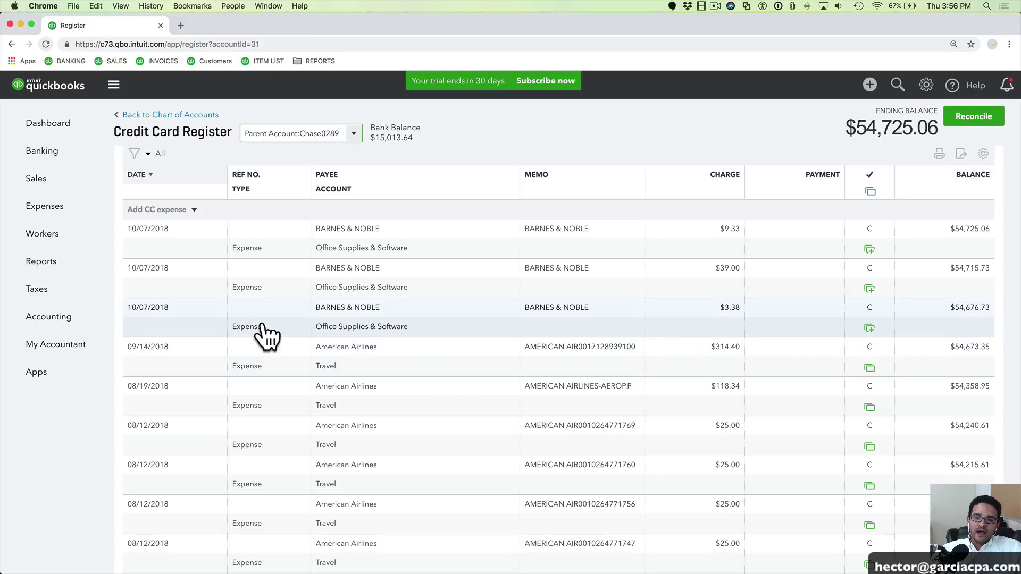
key("super+Tab")
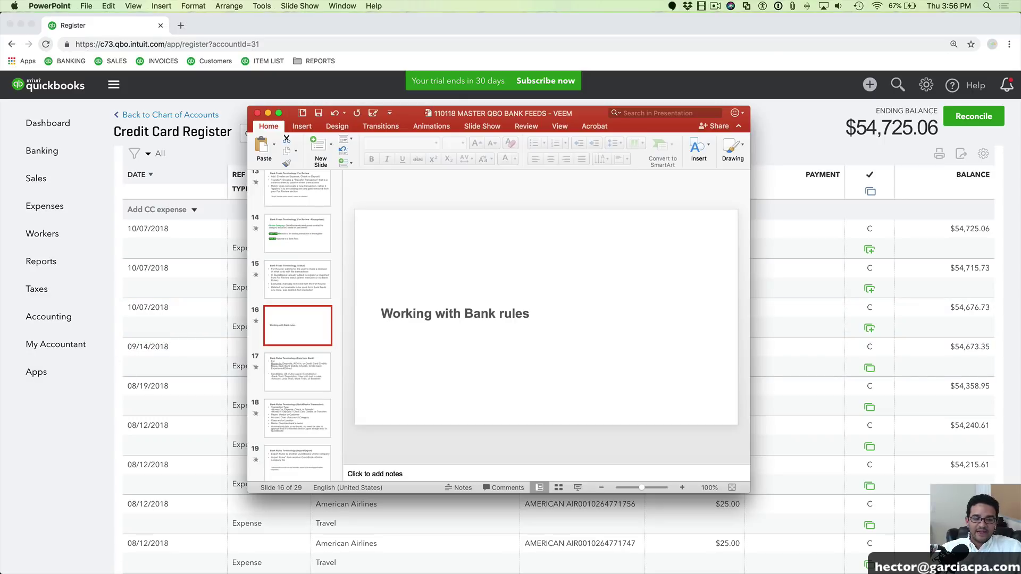
Present the slides from Bank Rules Terminology through Post Bank Feeds Reconciliation, then exit the show
left_click(578, 487)
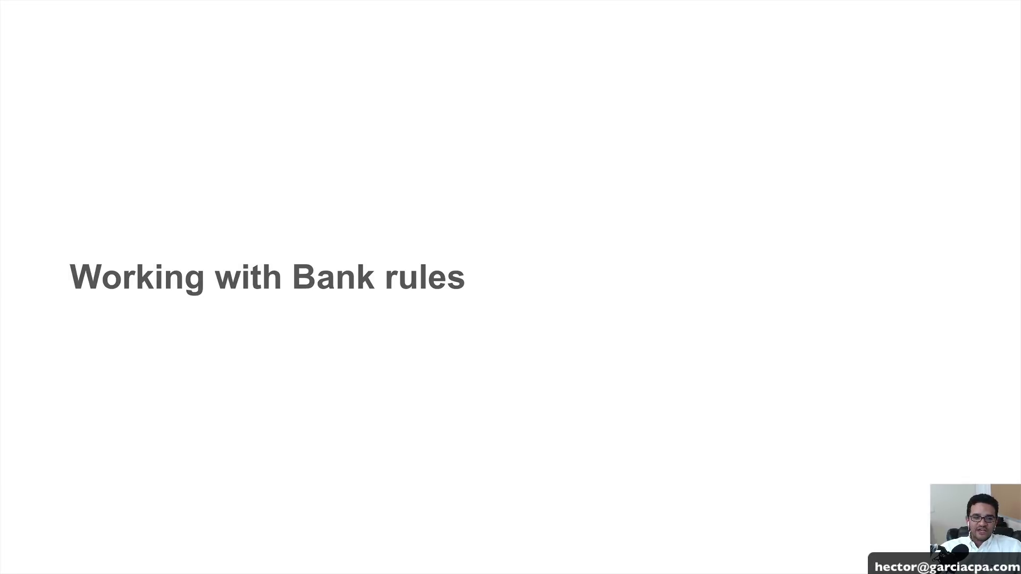
key("Right")
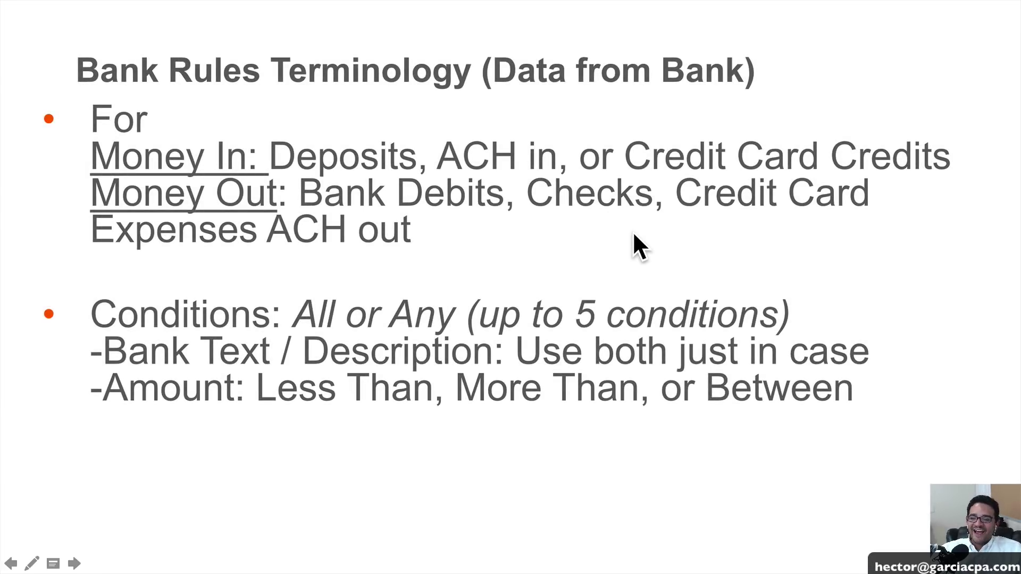
key("Right")
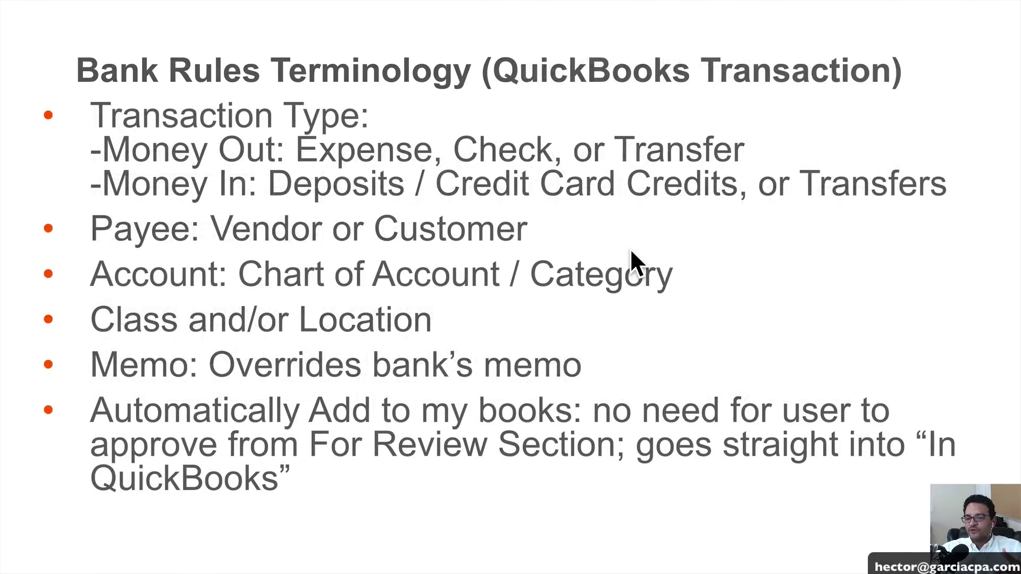
key("Right")
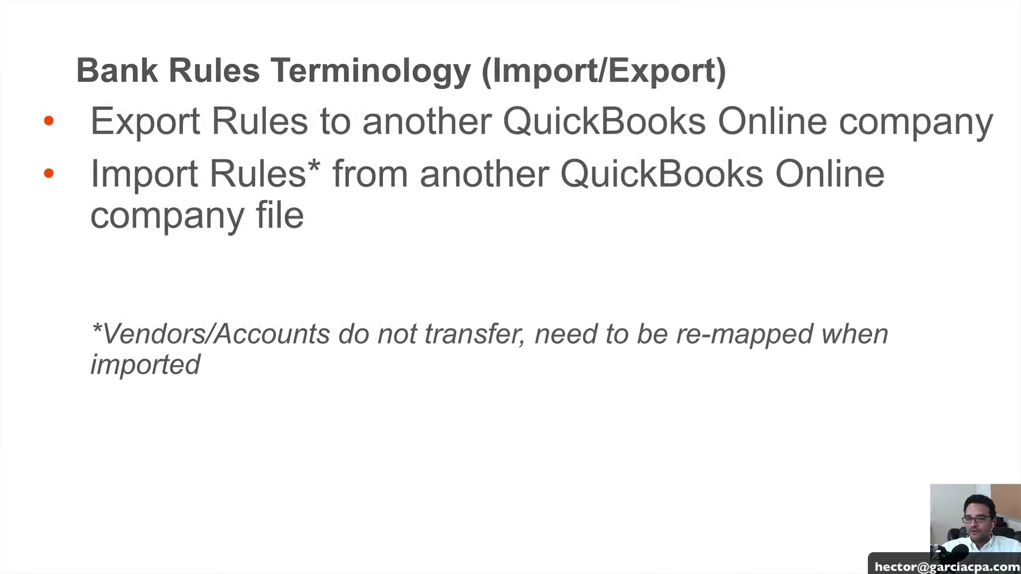
key("Right")
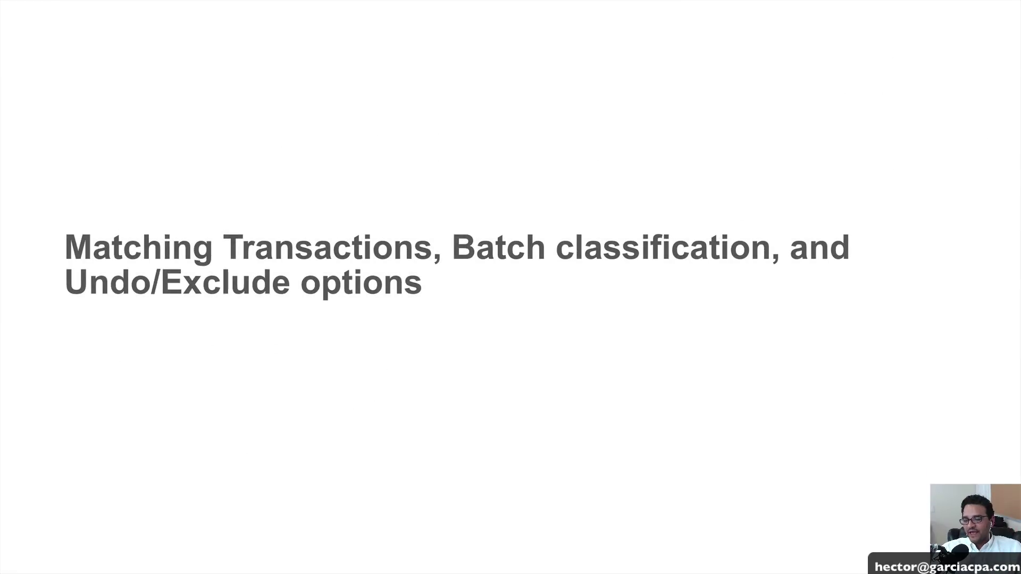
key("Right")
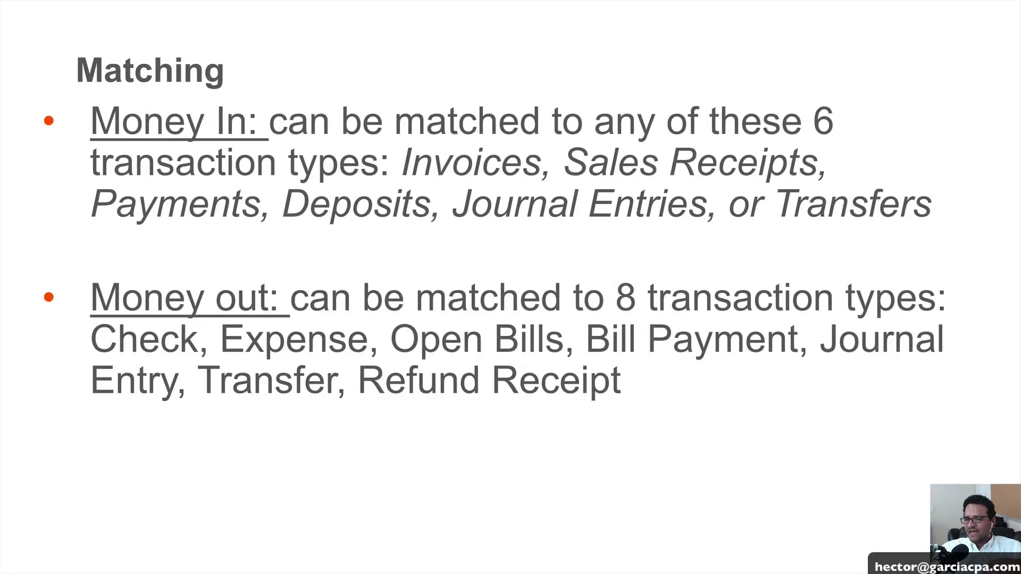
key("Right")
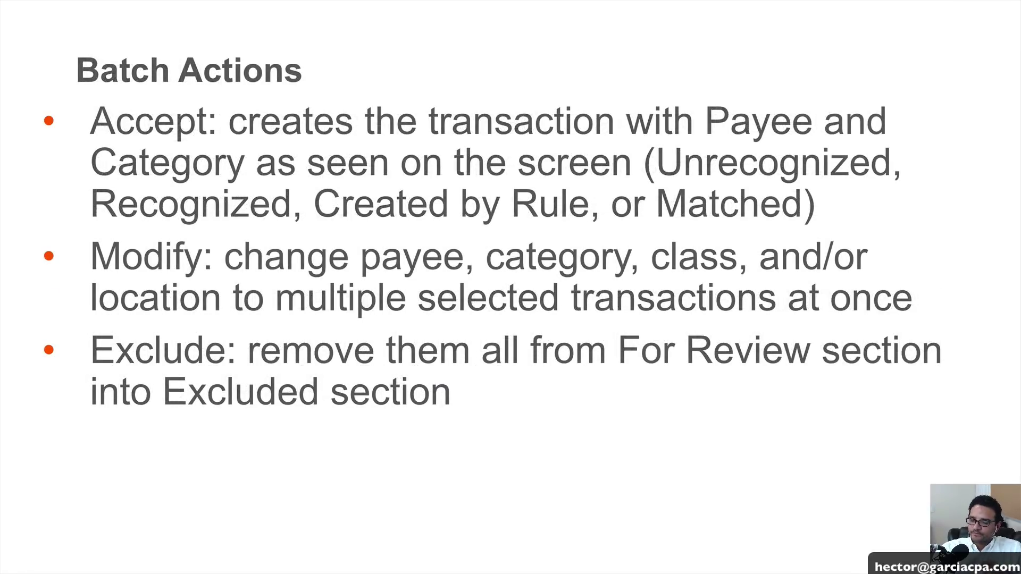
key("Right")
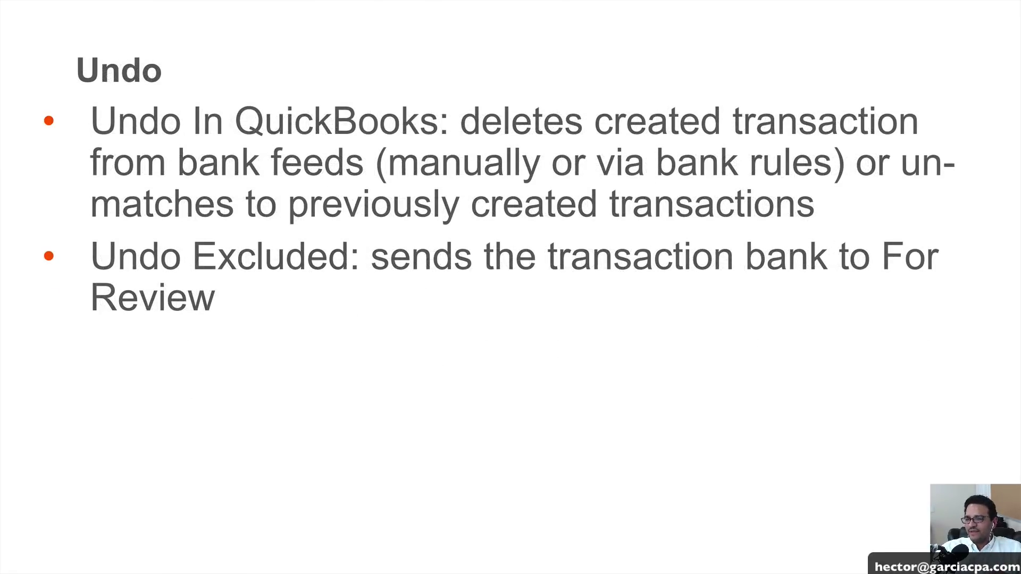
key("Right")
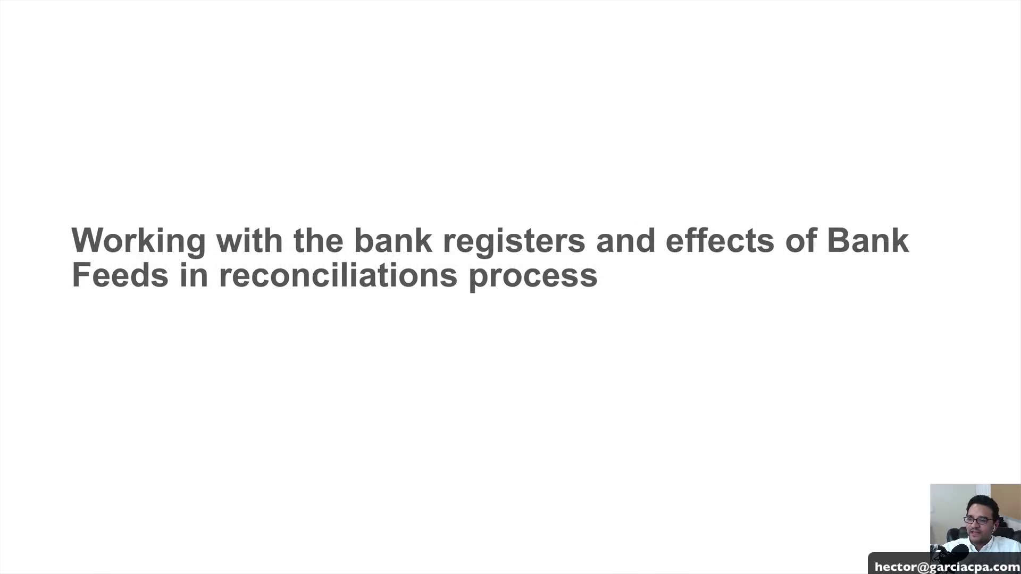
key("Right")
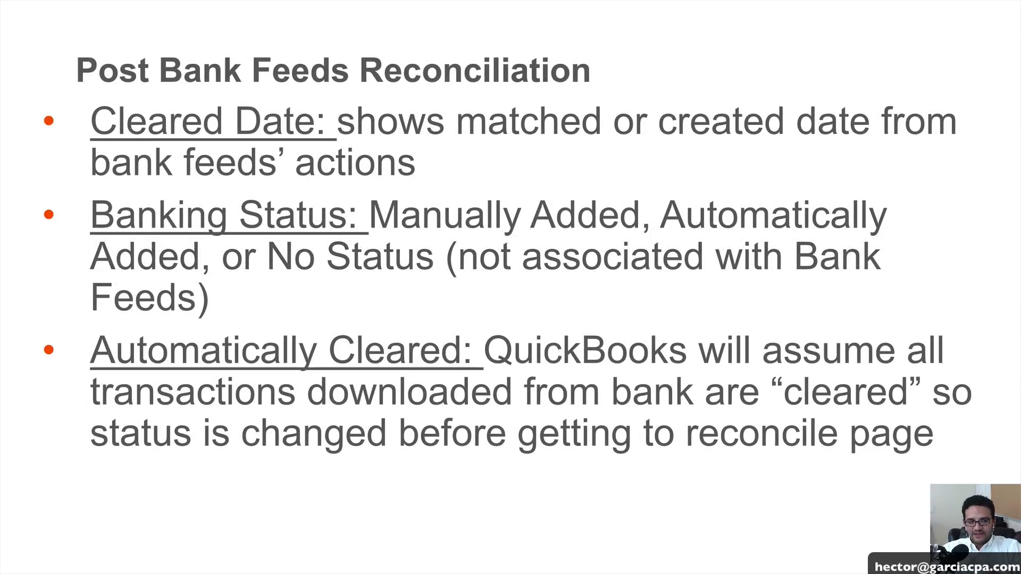
key("Right")
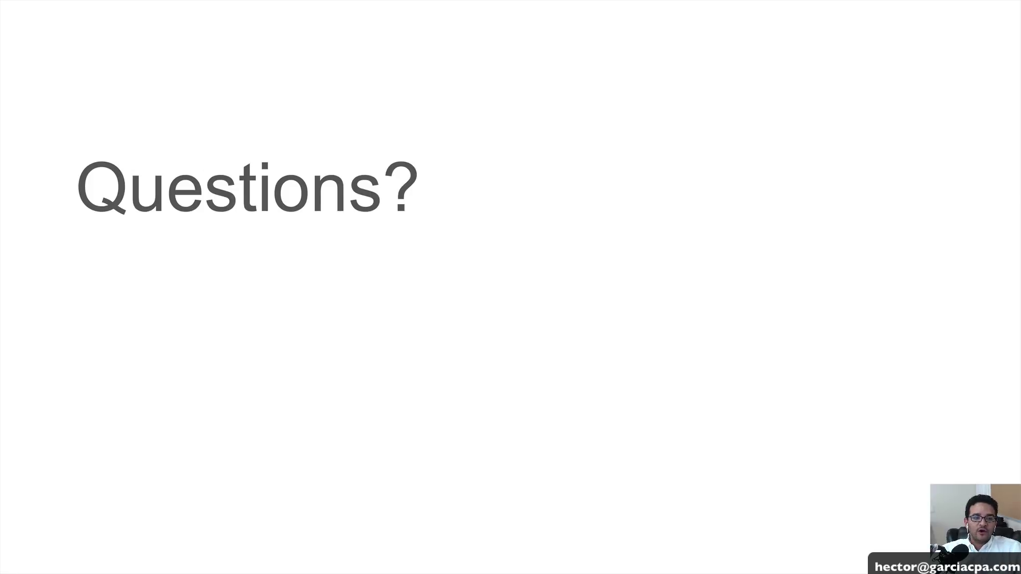
key("Escape")
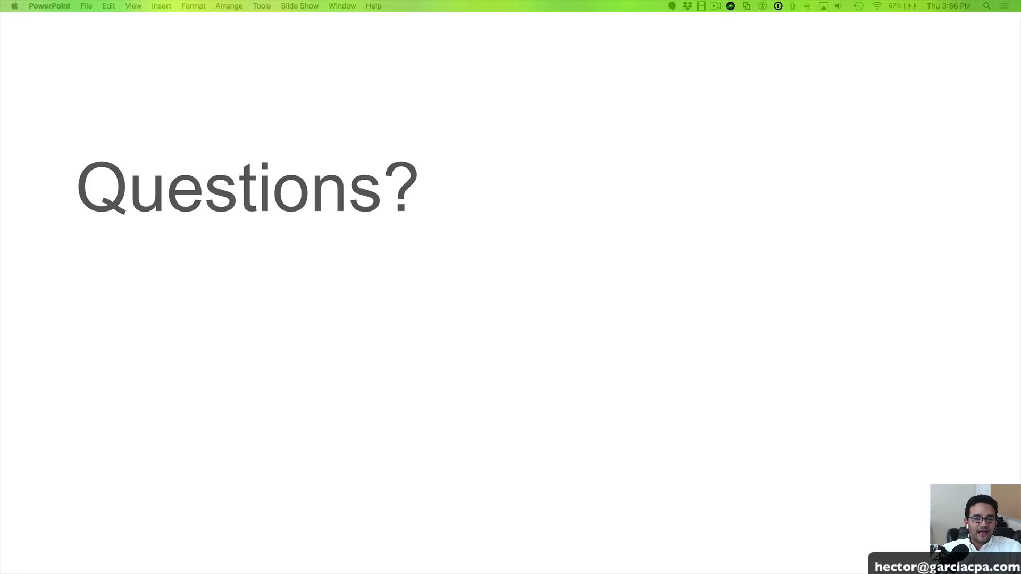